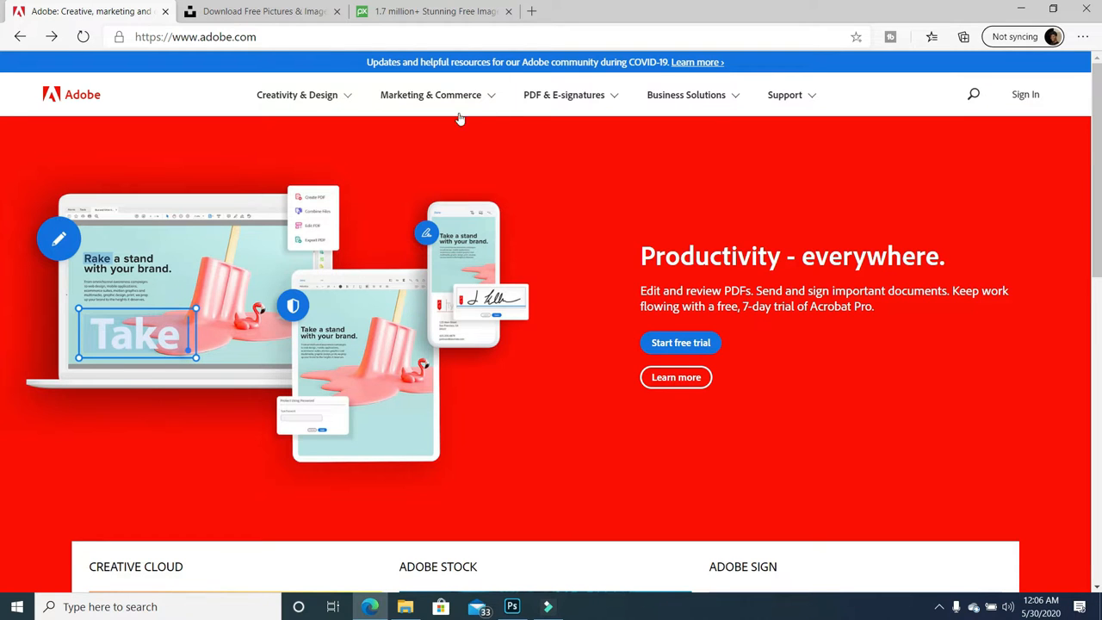
- View the Creative Cloud plans and pricing on the Adobe website
left_click(347, 97)
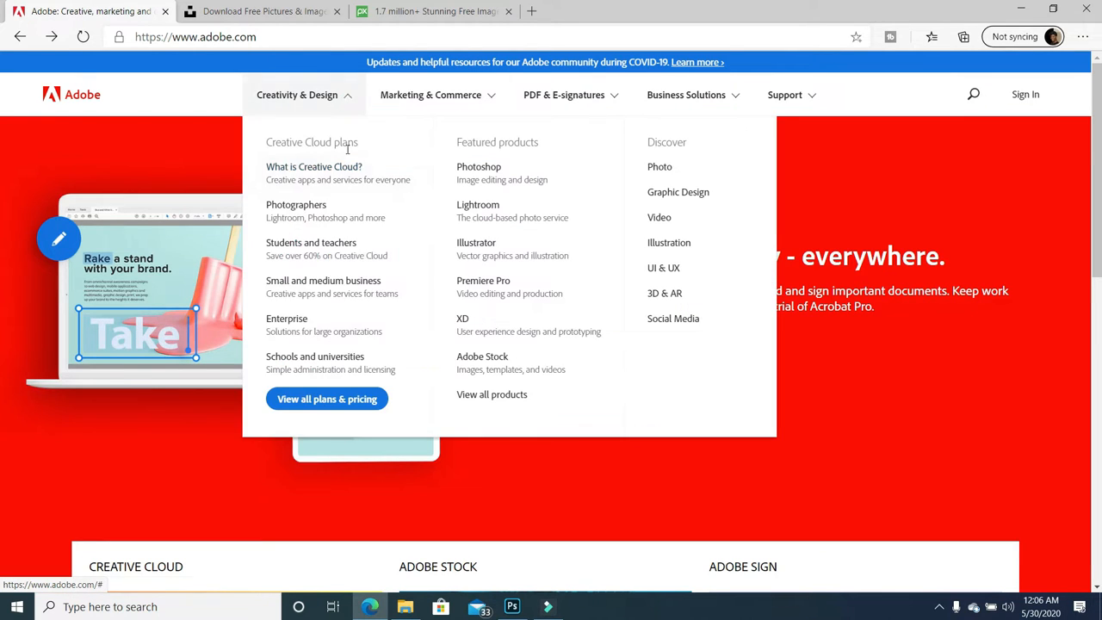
left_click(336, 405)
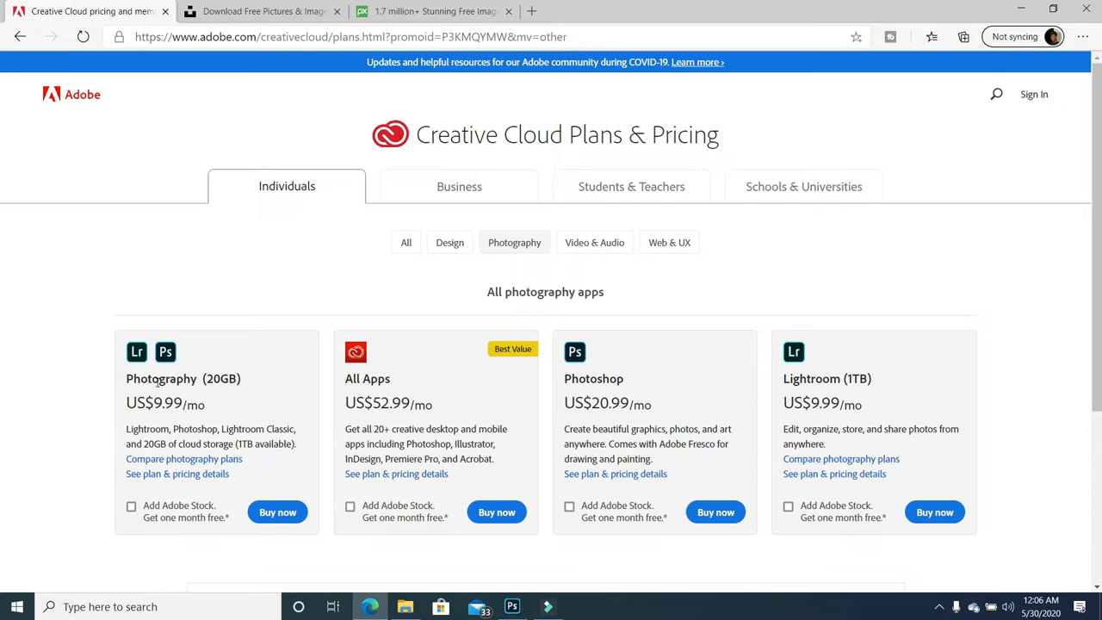
- View the free image sites Unsplash and Pixabay
left_click(269, 12)
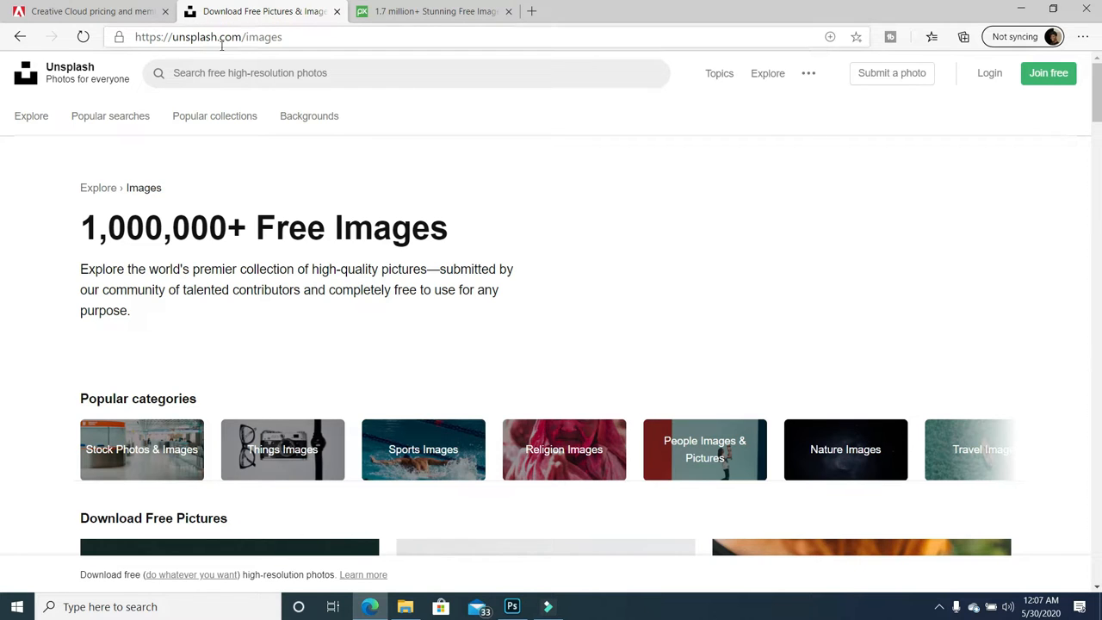
left_click(432, 12)
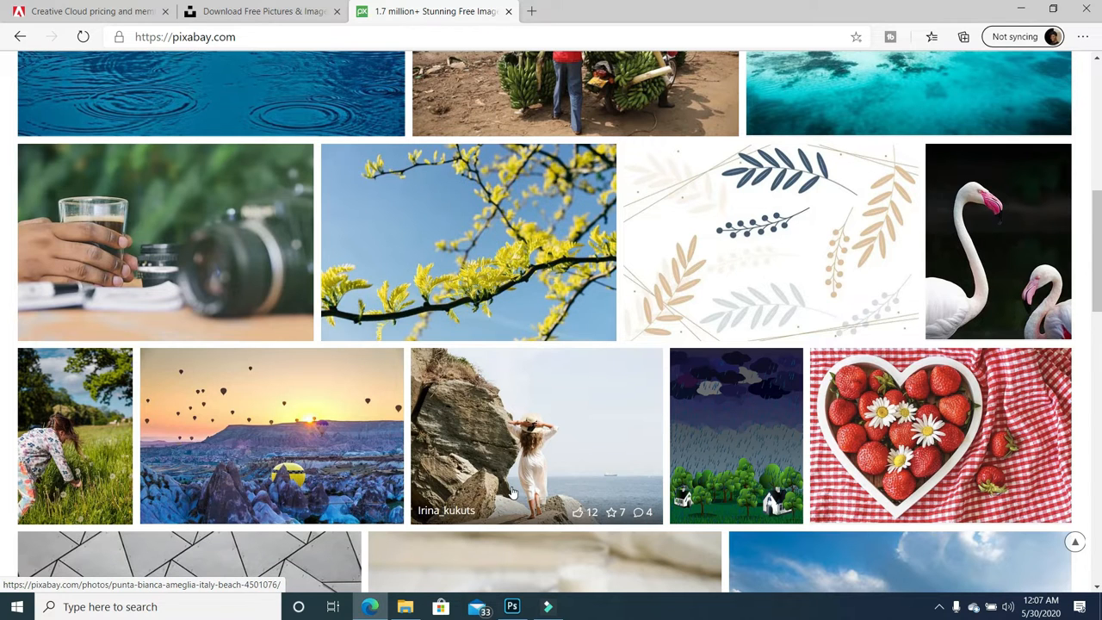
- Switch to Photoshop and open the settings for a new document
left_click(514, 609)
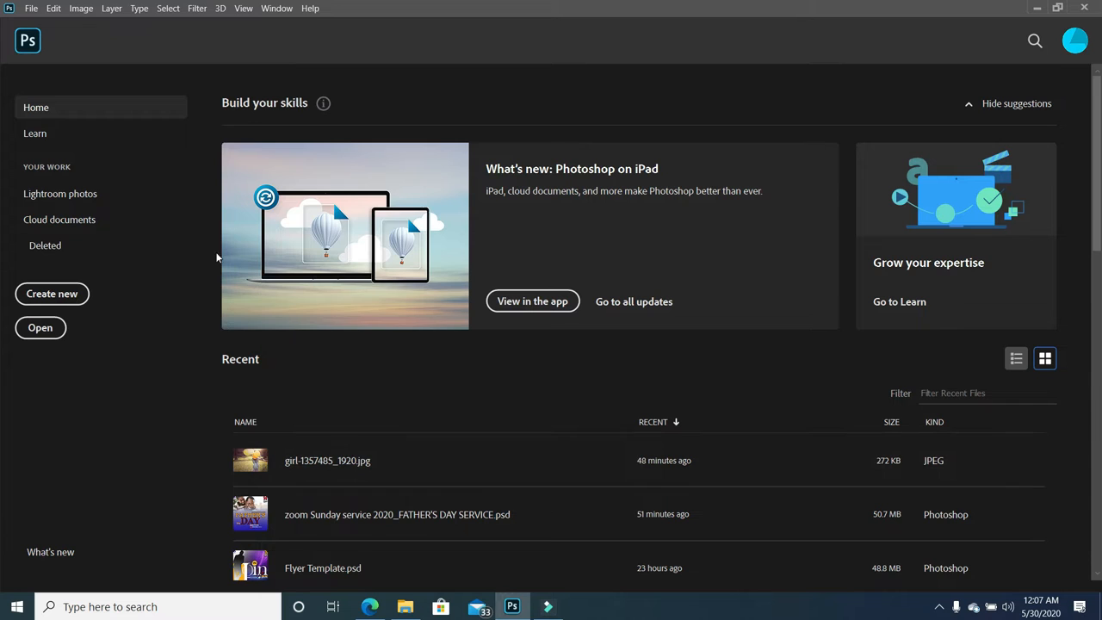
left_click(31, 10)
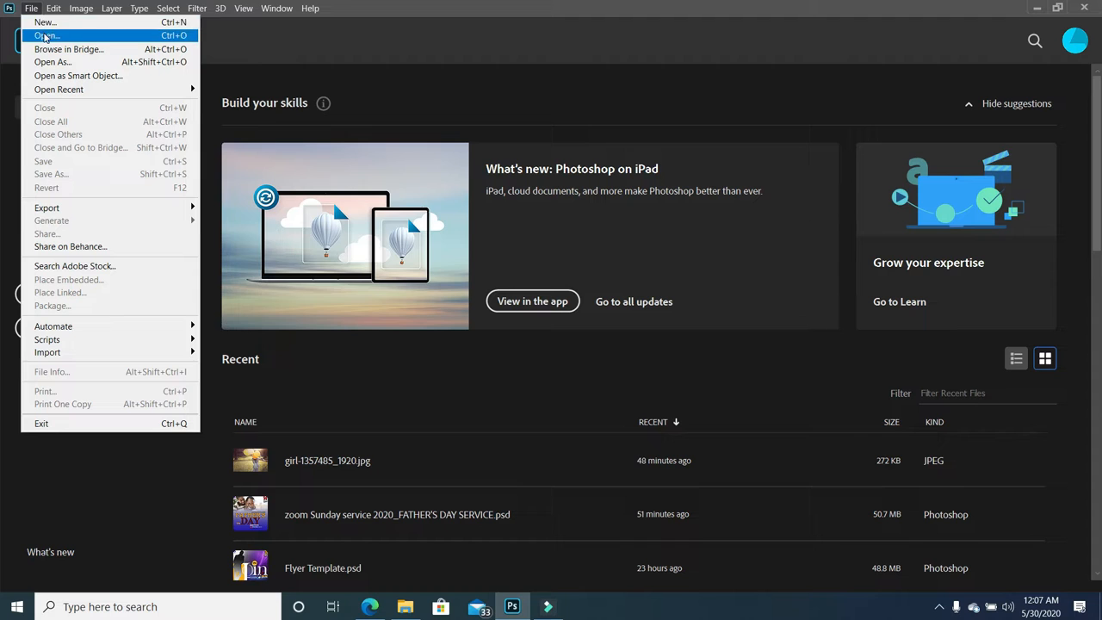
left_click(53, 29)
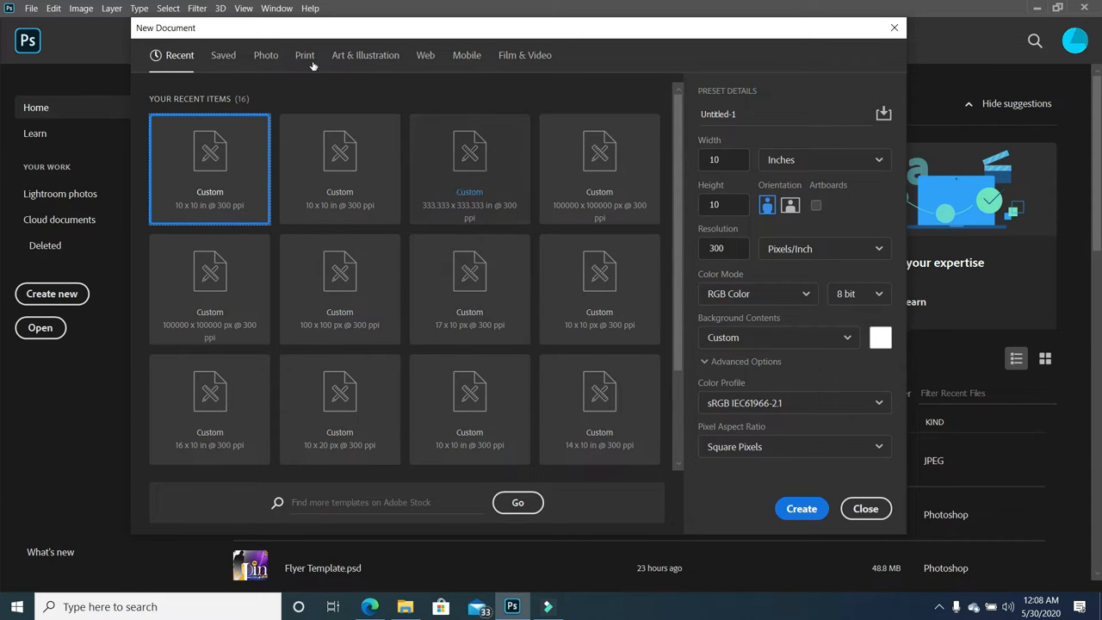
- Browse the Print and Art & Illustration document presets, and return to the recent presets
left_click(269, 63)
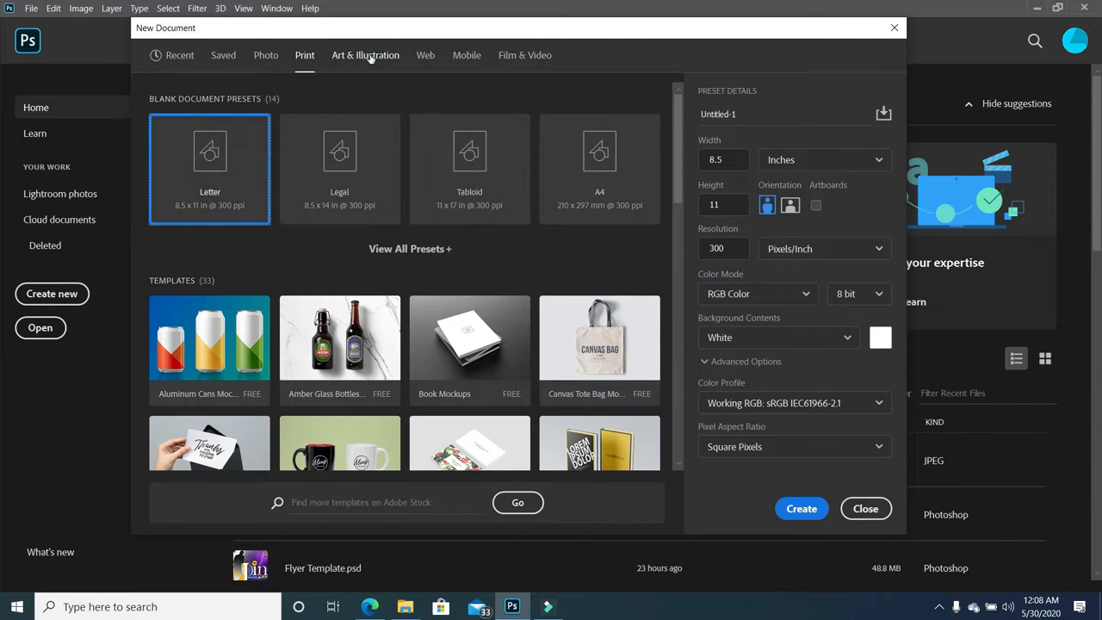
left_click(368, 56)
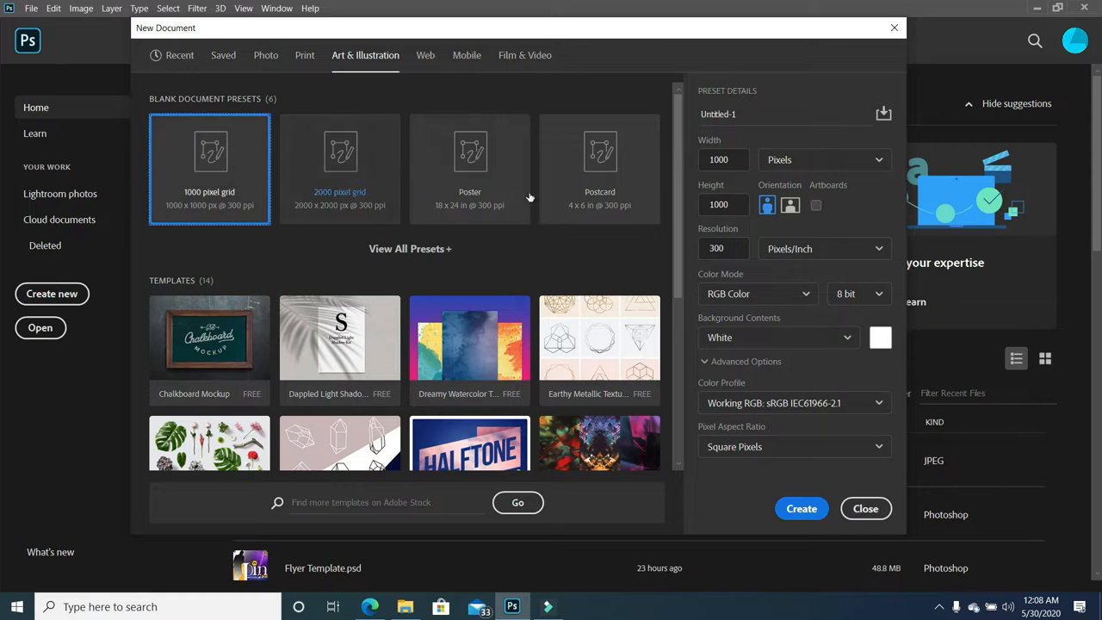
scroll(461, 202, "down", 1)
scroll(462, 197, "up", 1)
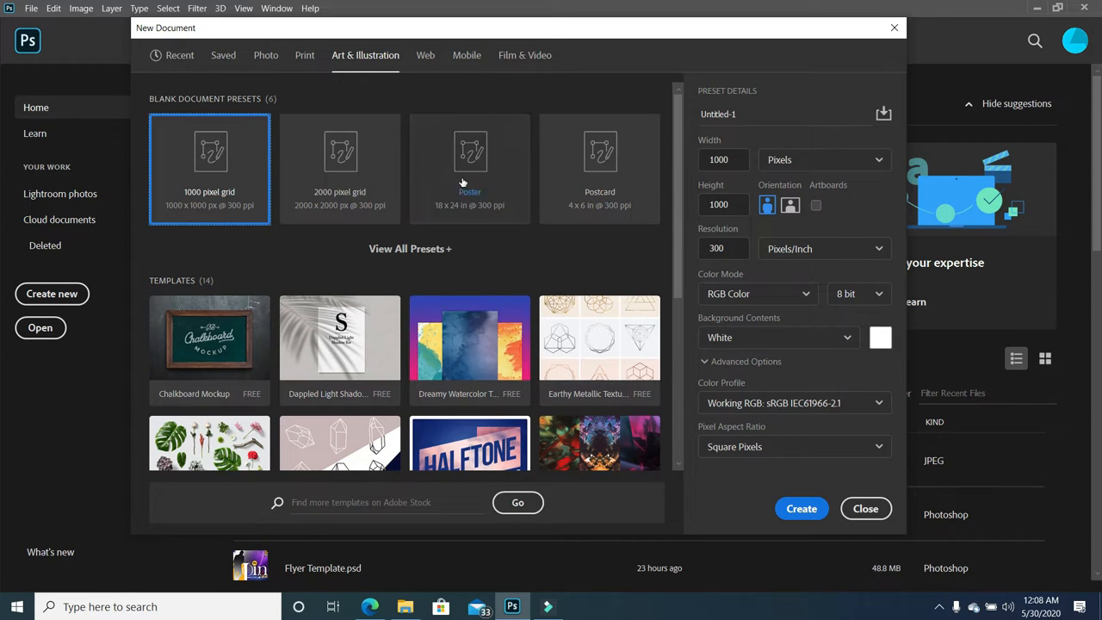
left_click(177, 56)
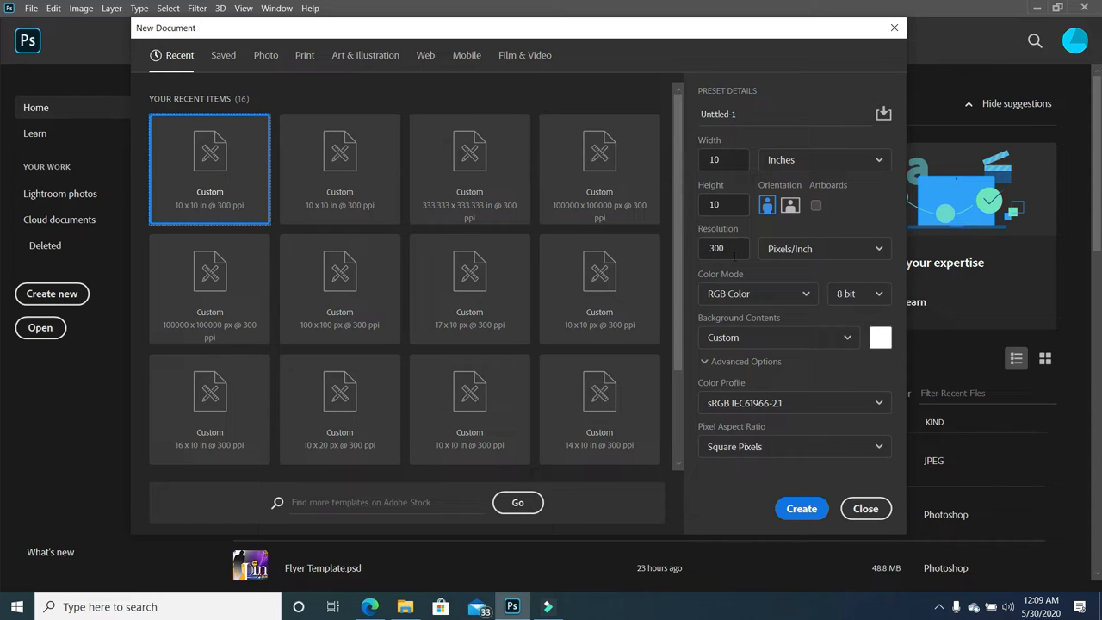
- Look through the available width units for the new document, keeping Inches selected
left_click(866, 162)
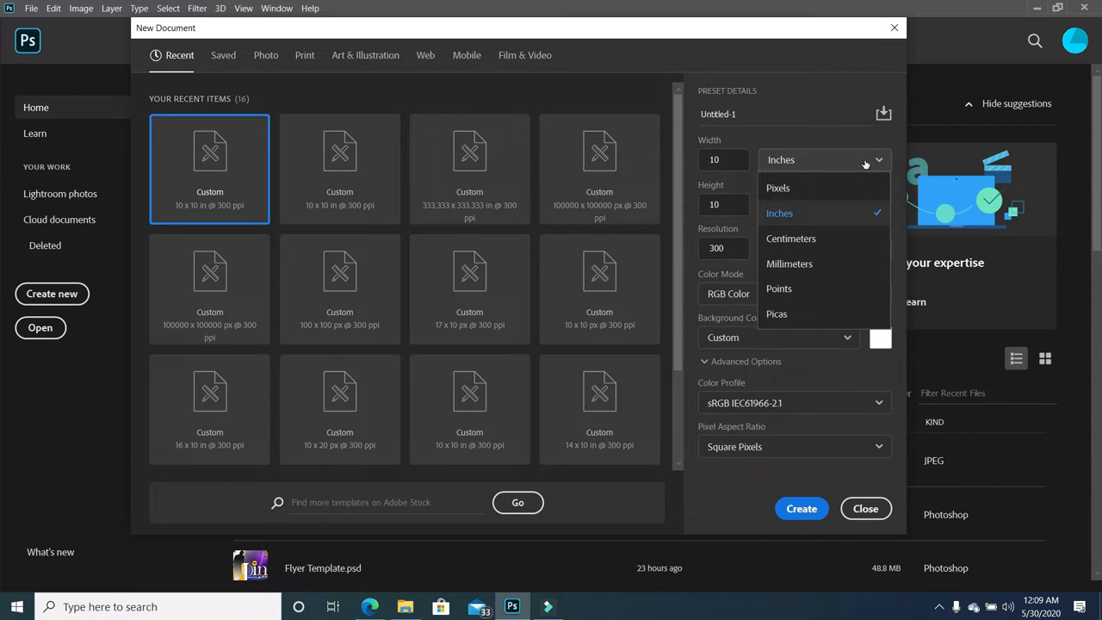
left_click(836, 215)
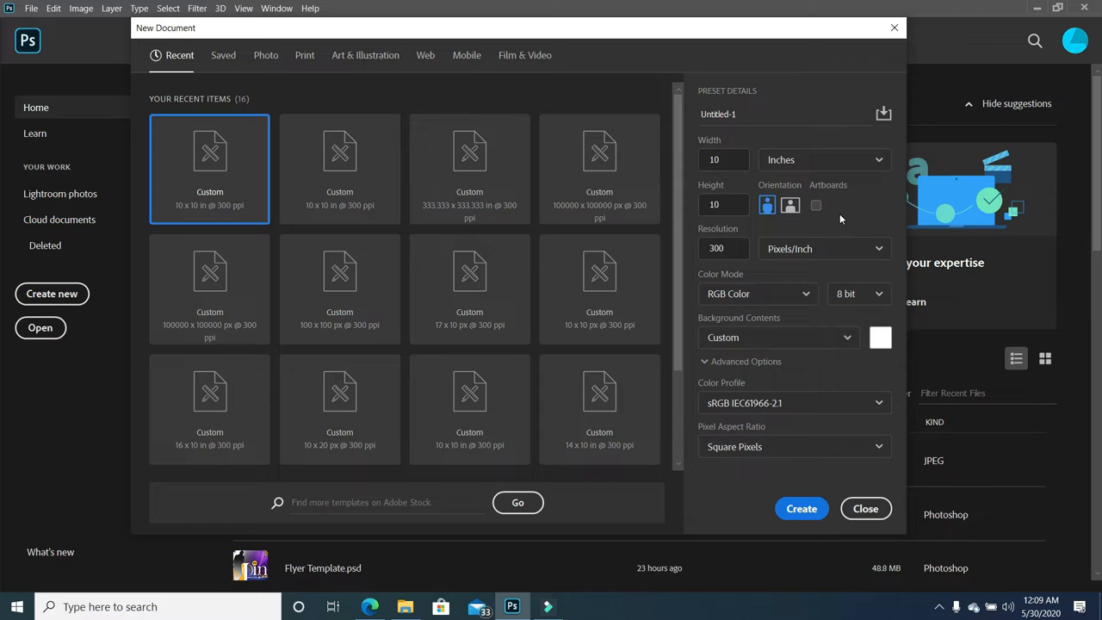
left_click(859, 160)
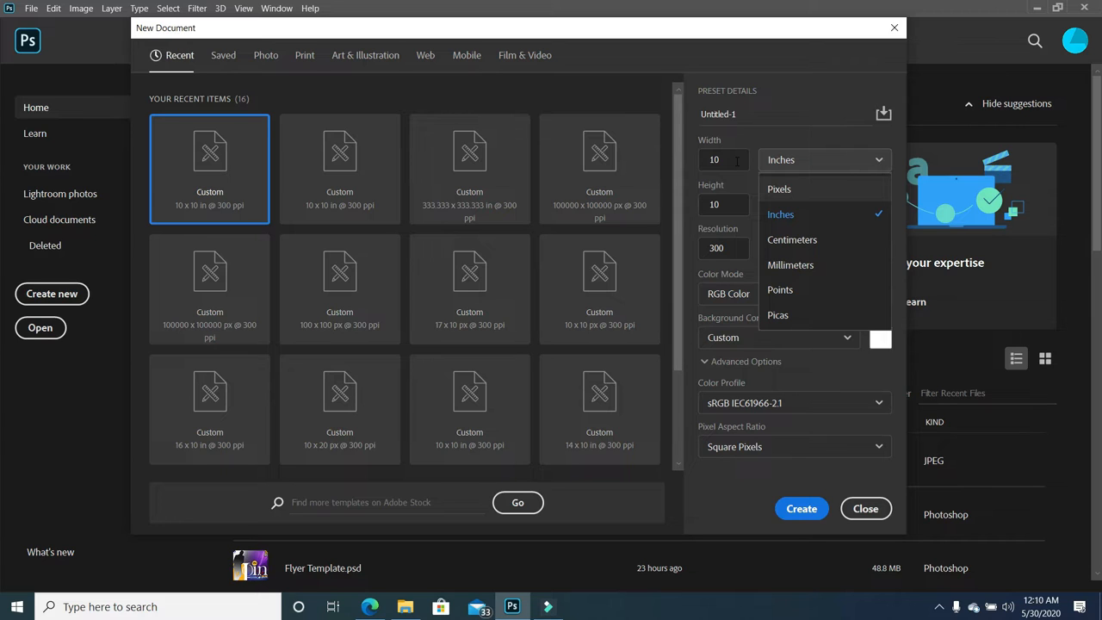
left_click(801, 216)
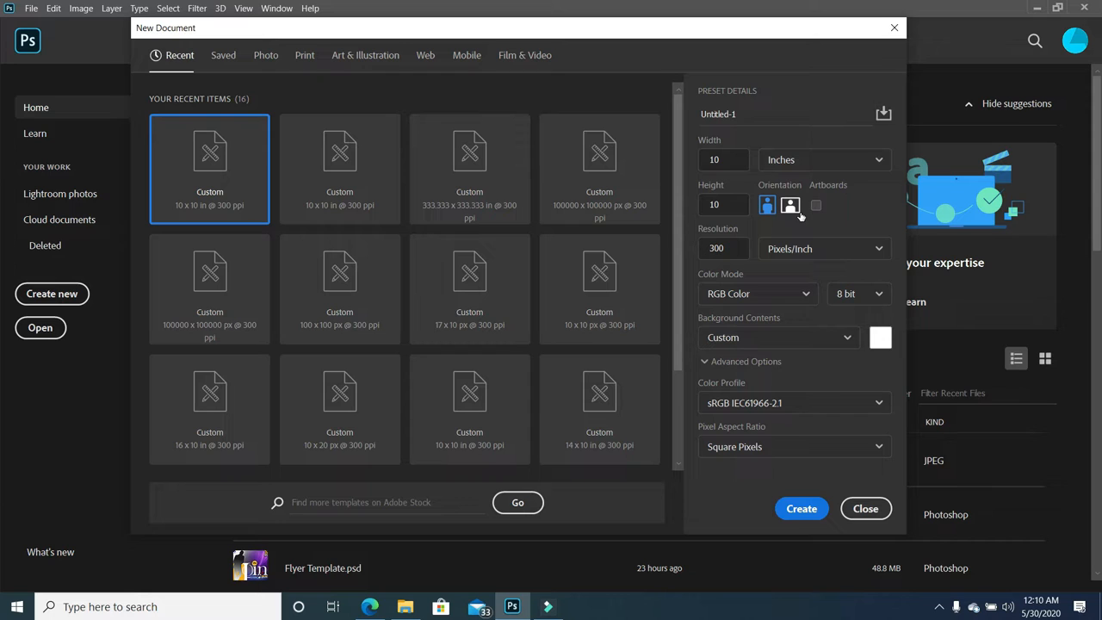
- Set the background contents to White and create the 10 x 10 inch document at 300 pixels per inch
left_click(778, 342)
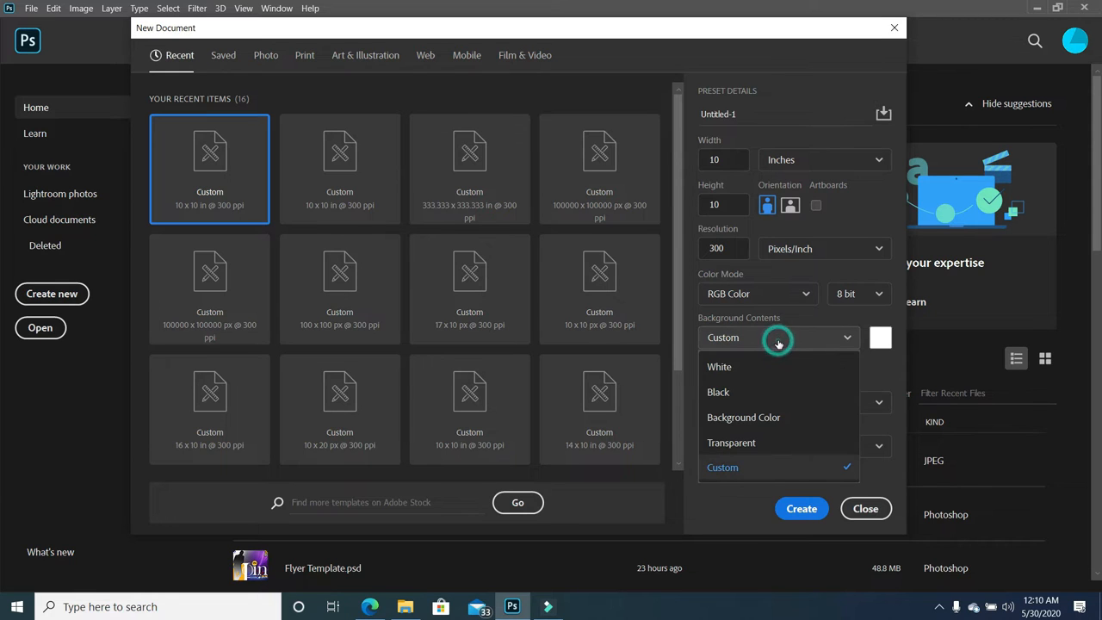
left_click(745, 443)
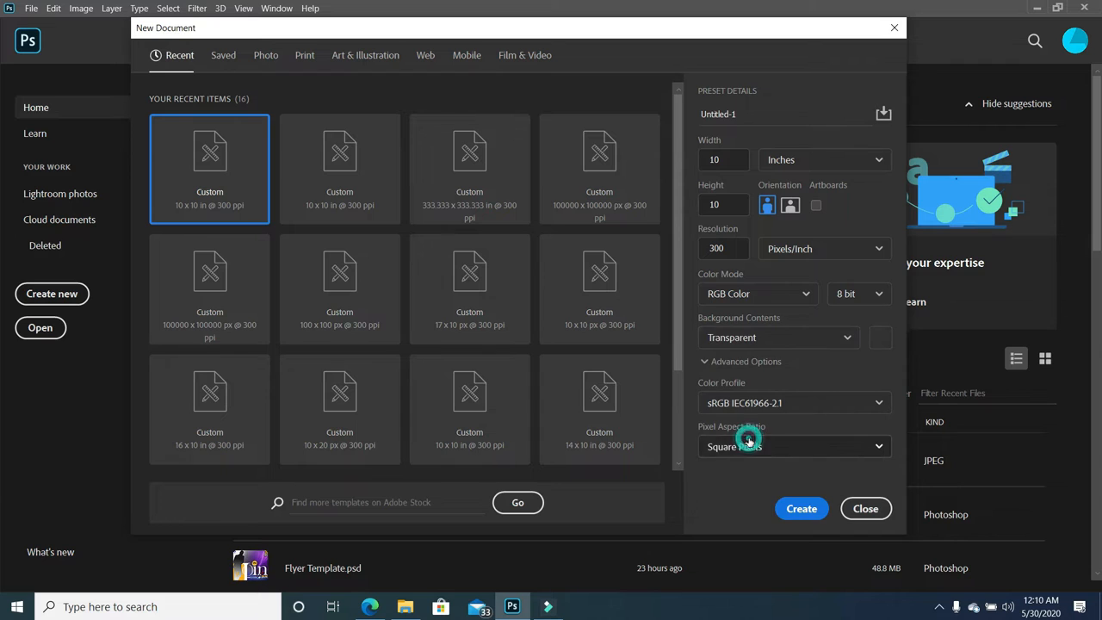
left_click(797, 341)
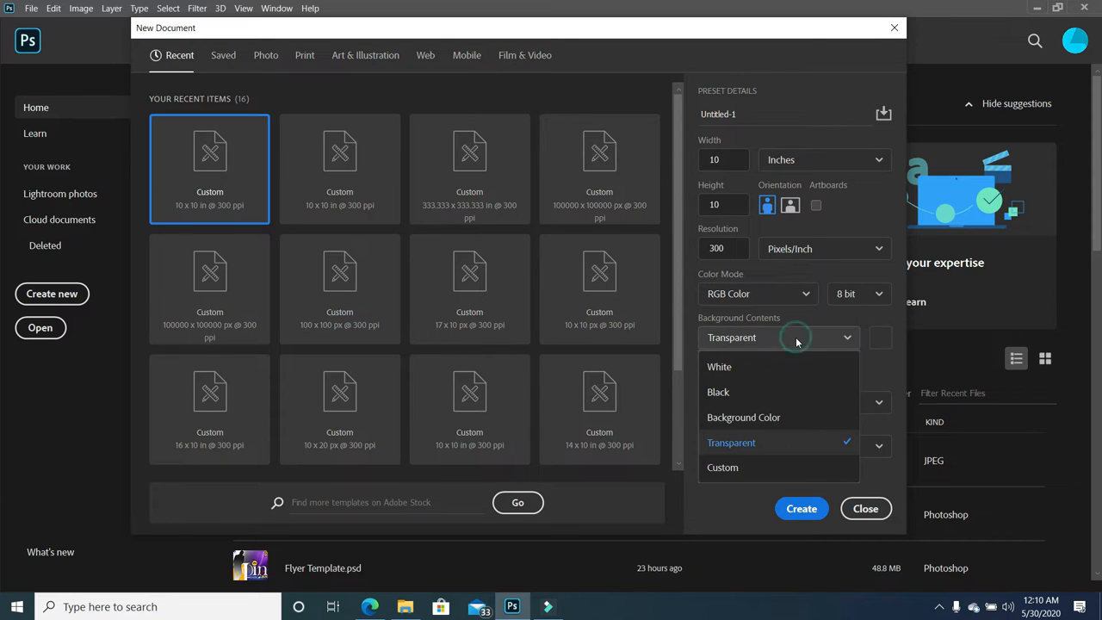
left_click(749, 367)
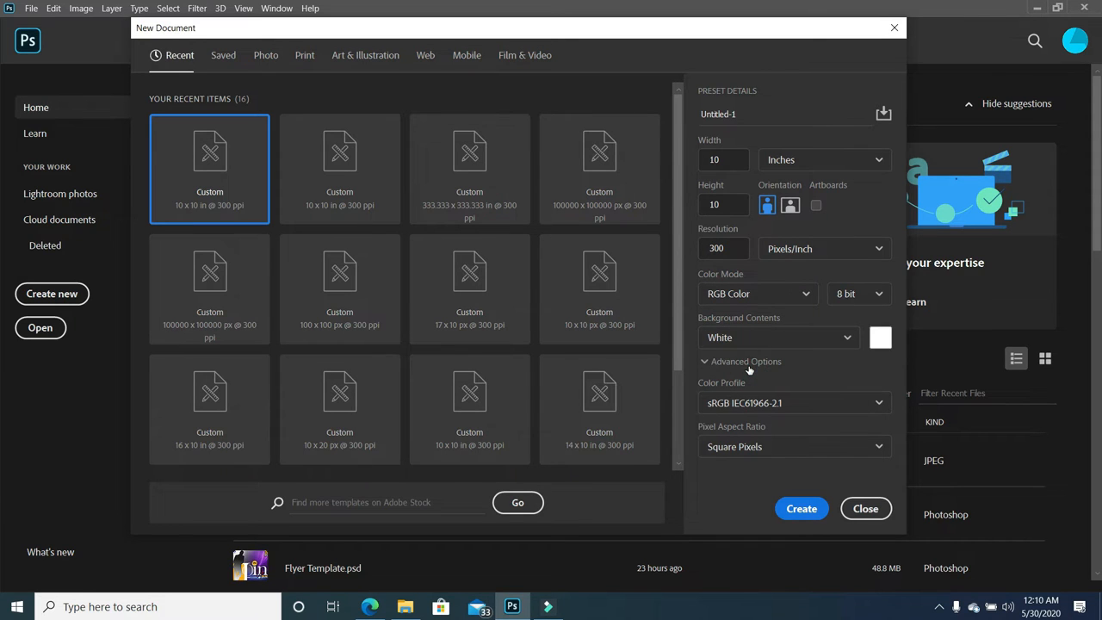
left_click(809, 509)
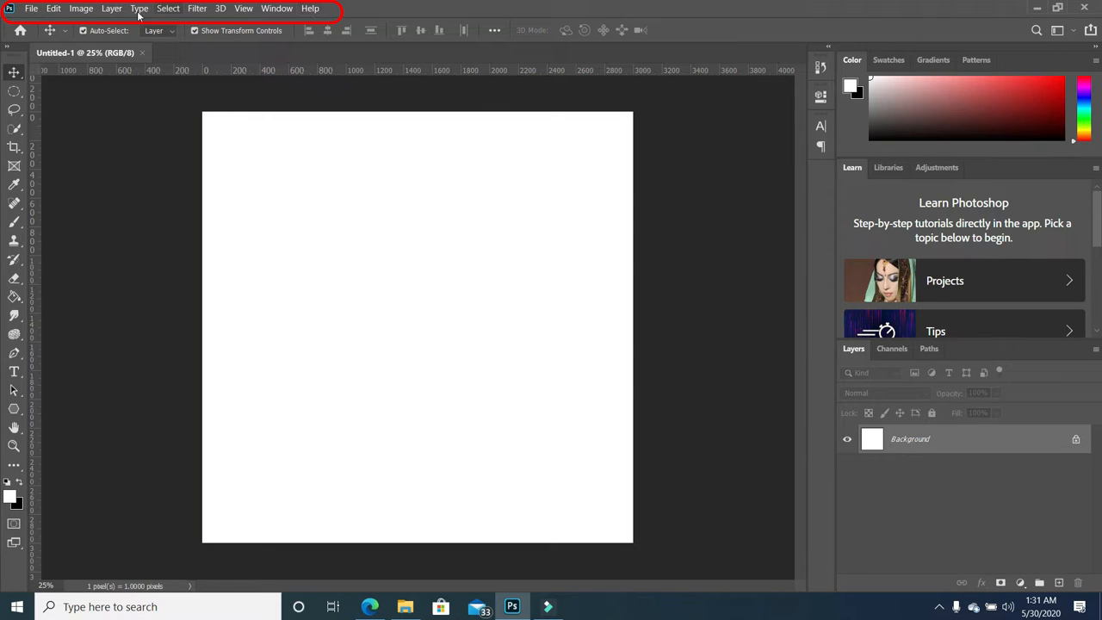
- Look over the file commands and the available gradients and patterns, and return to the colour picker
left_click(32, 10)
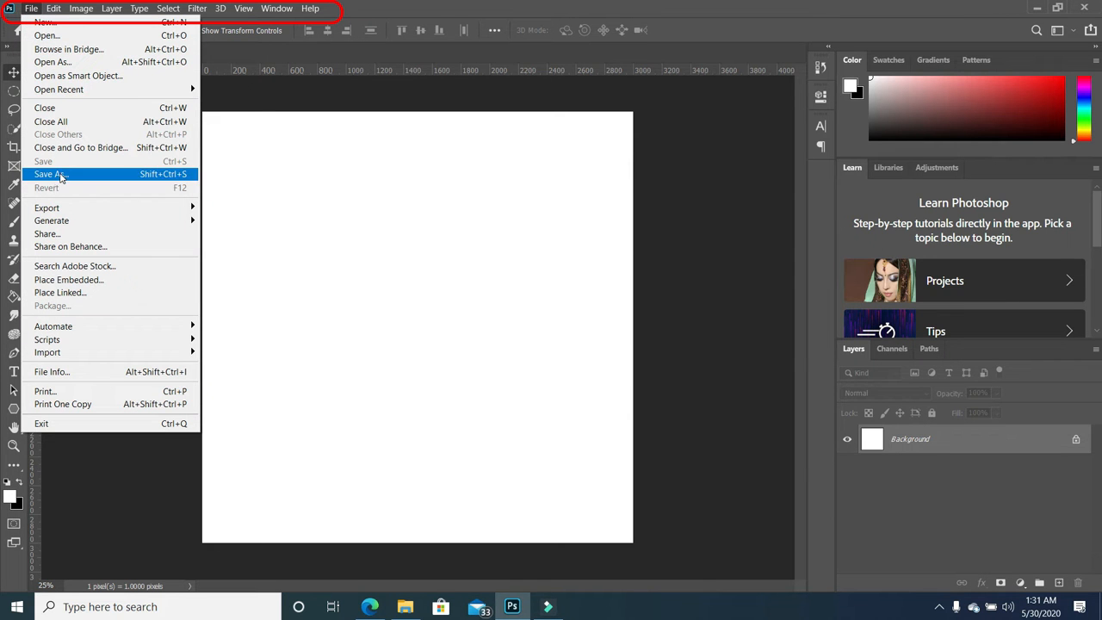
left_click(374, 210)
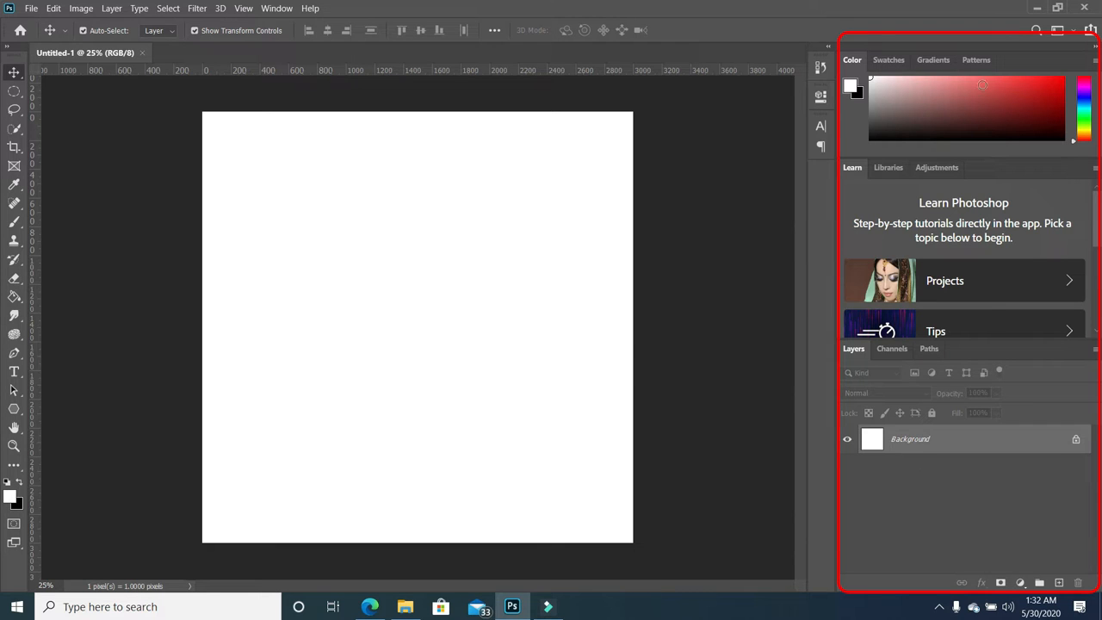
left_click_drag(916, 82, 869, 77)
left_click(939, 61)
left_click(976, 62)
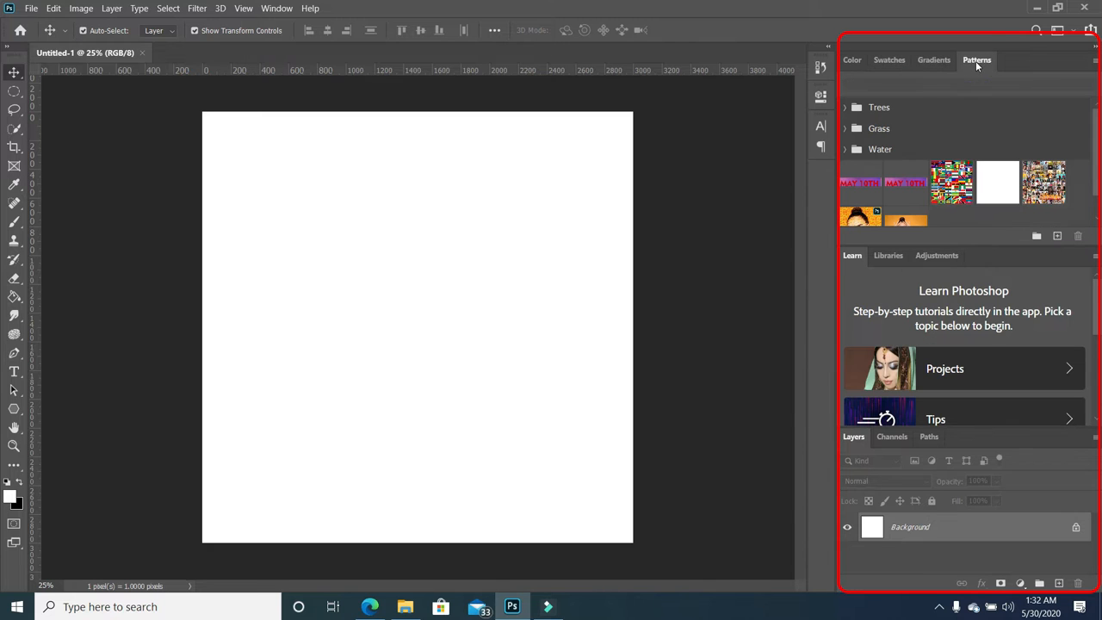
left_click(856, 64)
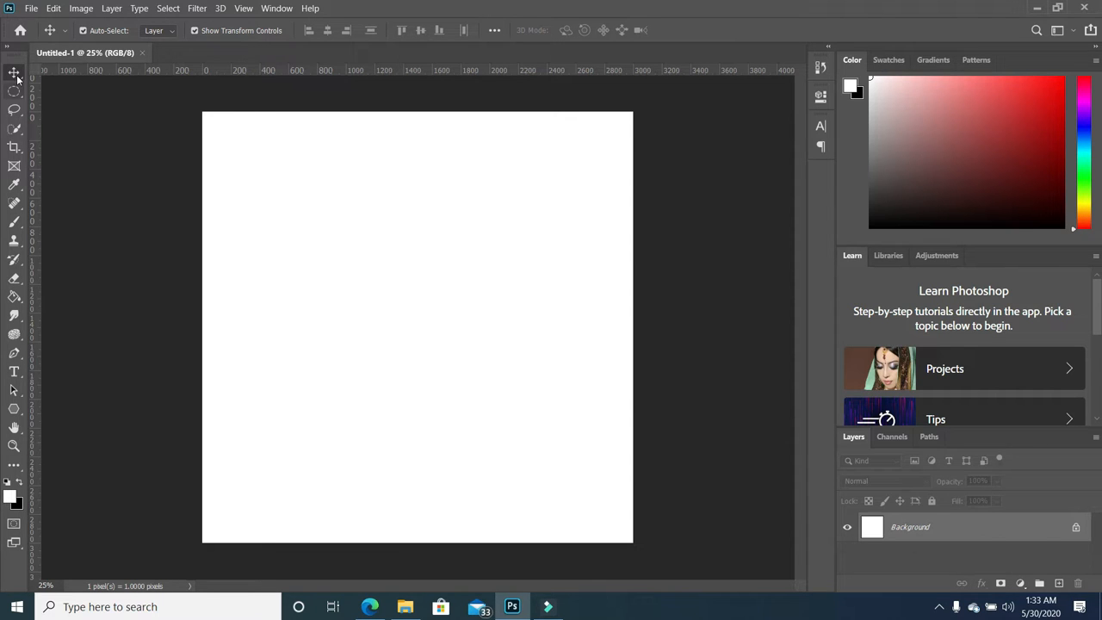
- Place the girl-1357485_1920 image from the Beginners Tutorials folder into the document
left_click(97, 291)
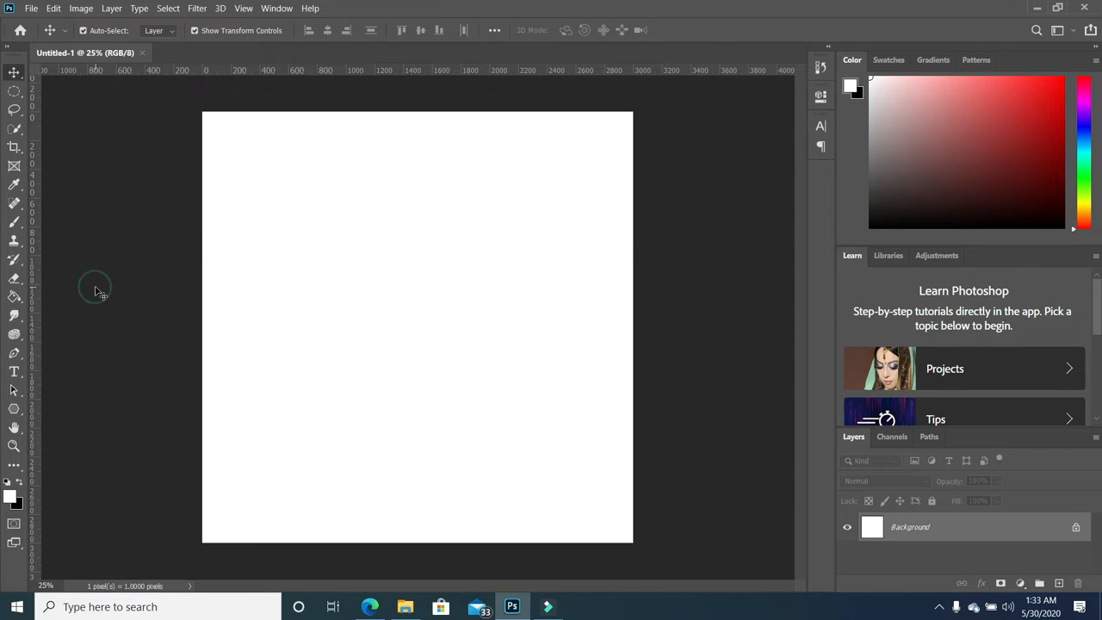
left_click(404, 606)
left_click_drag(177, 181, 462, 384)
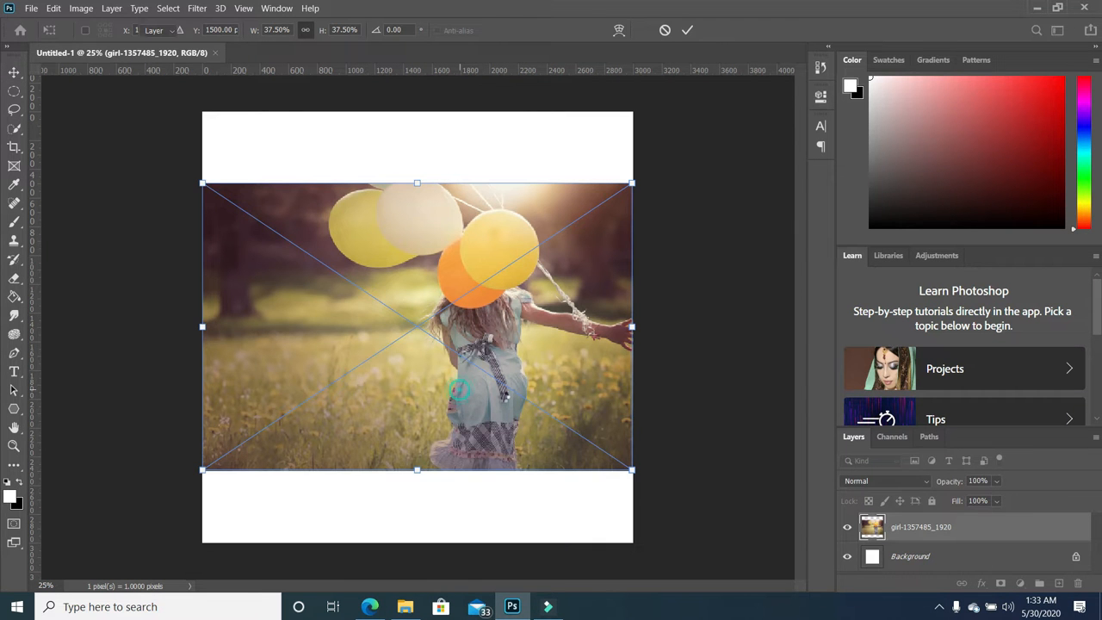
key("Return")
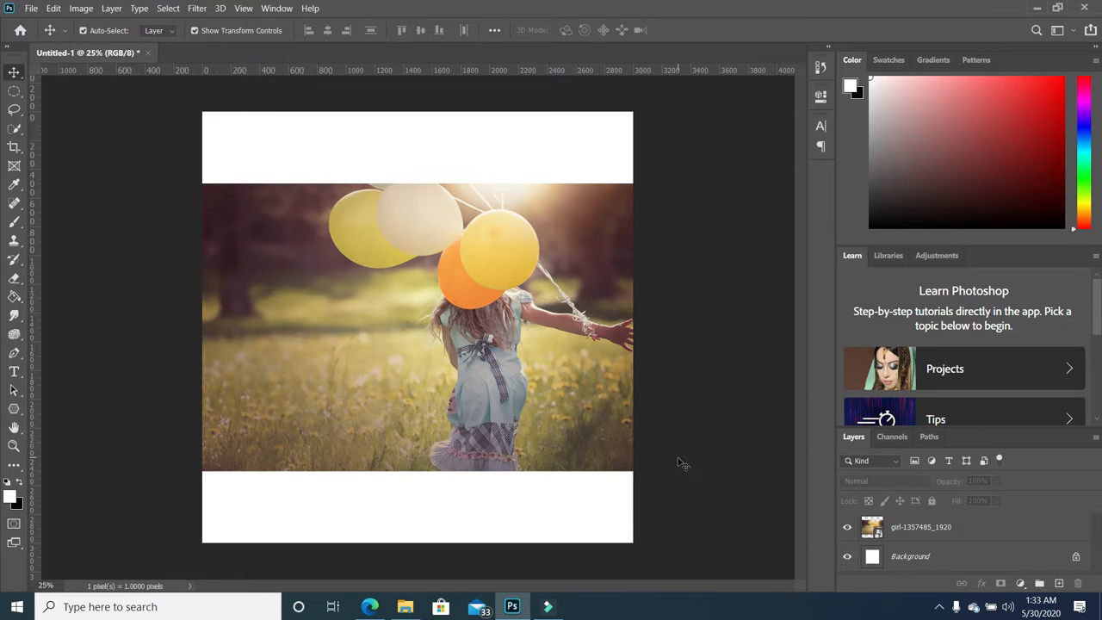
- Place a second copy of the girl-1357485_1920 image and delete the extra layer
left_click(405, 607)
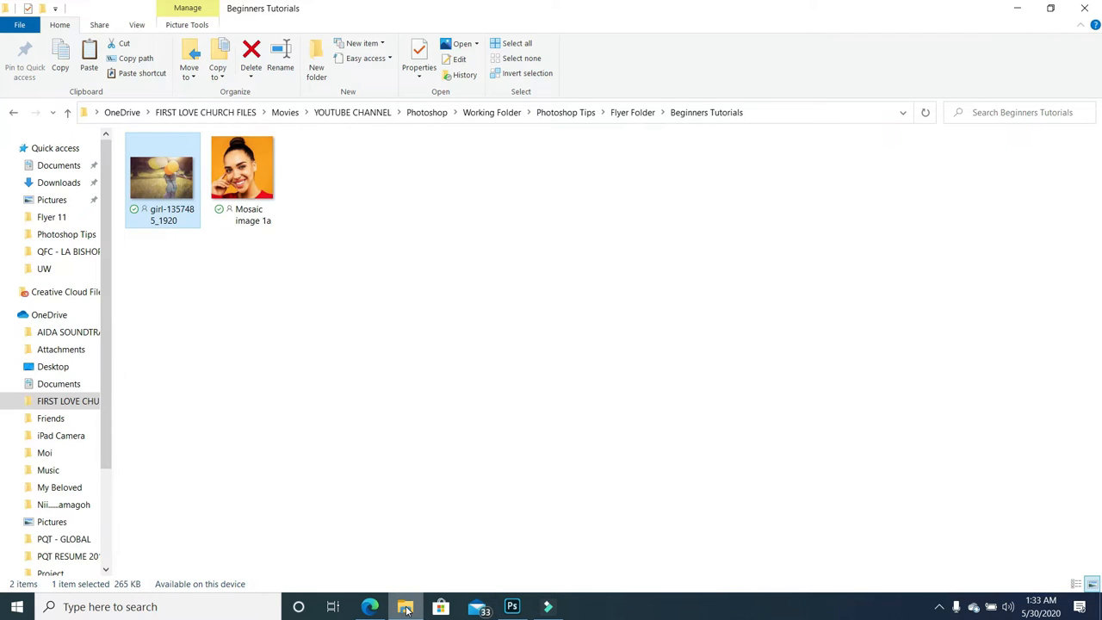
left_click_drag(164, 188, 476, 407)
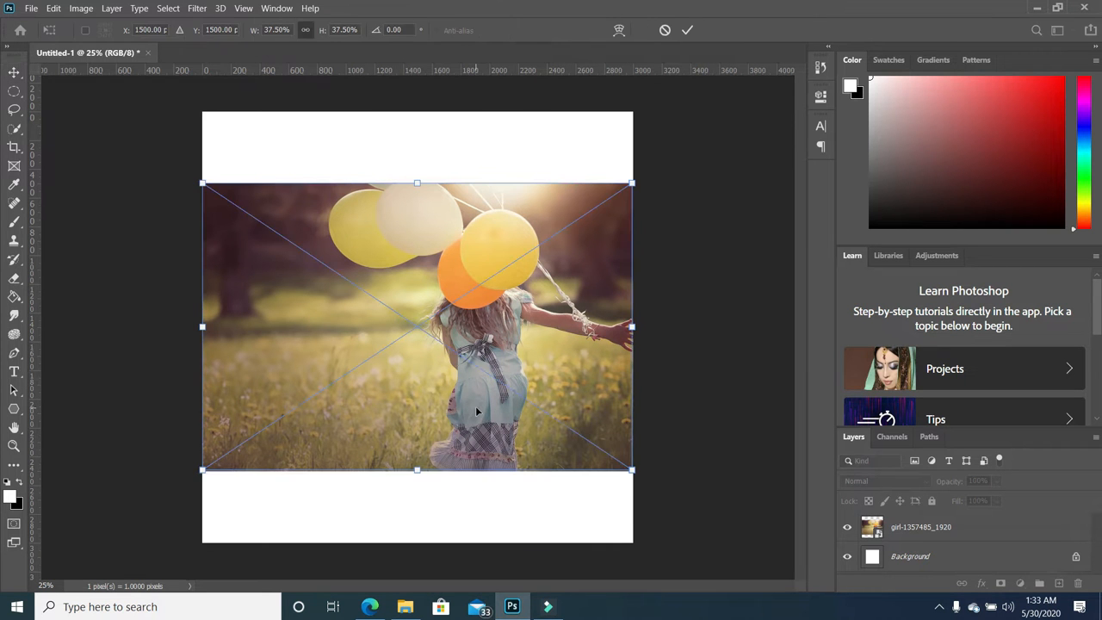
key("Return")
left_click_drag(1026, 536, 1080, 584)
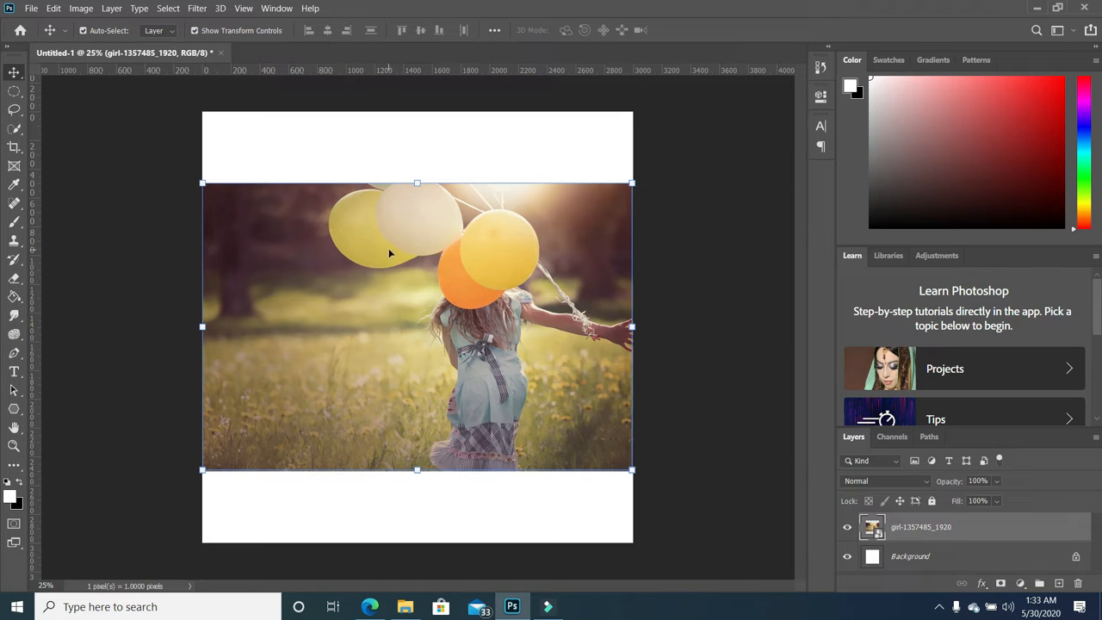
left_click(650, 344)
key("Return")
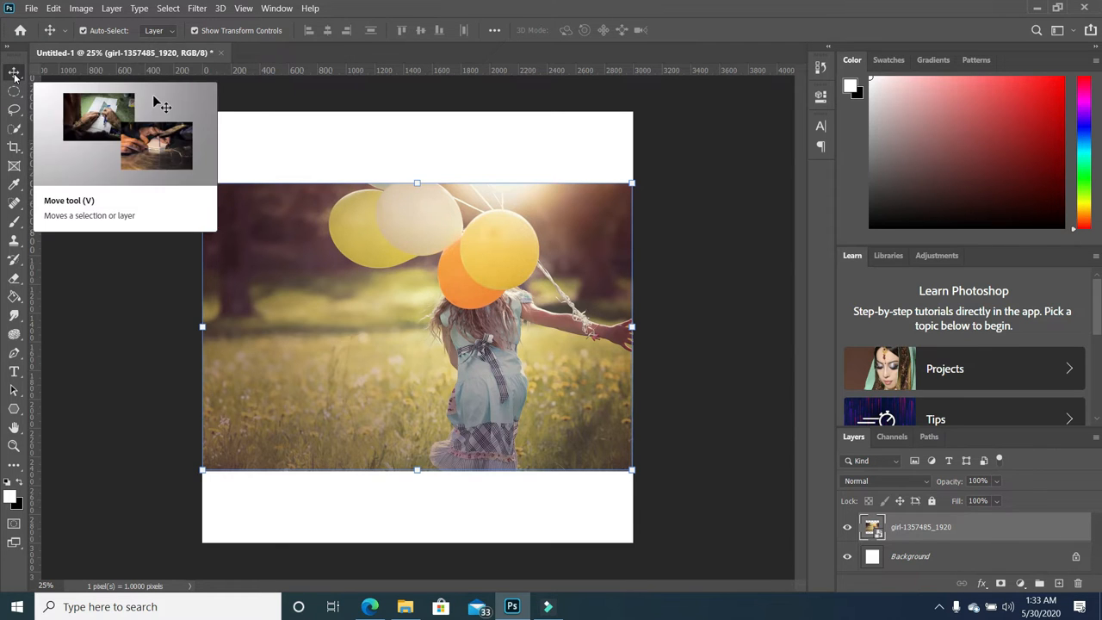
- Move the girl-1357485_1920 image down and slightly left of its centred position in small increments, and deselect it
mouse_move(481, 273)
left_mouse_down()
mouse_move(484, 212)
mouse_move(478, 331)
mouse_move(515, 361)
mouse_move(633, 362)
mouse_move(378, 318)
mouse_move(327, 293)
mouse_move(607, 297)
mouse_move(507, 379)
mouse_move(521, 355)
mouse_move(449, 273)
mouse_move(488, 276)
left_mouse_up()
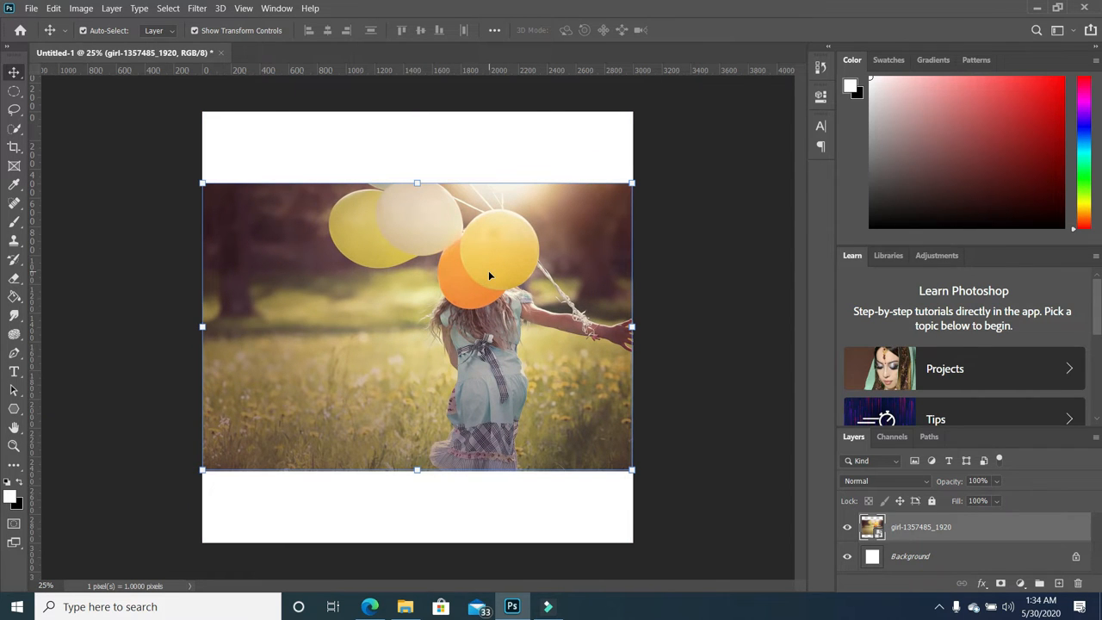
left_click(488, 273)
key("Up")
key("Down")
key("Down")
key("Down")
key("Down")
key("Down")
key("Down")
key("Down")
key("Down")
key("Down")
key("Down")
key("Down")
key("Down")
key("Down")
key("Down")
key("Down")
key("Down")
key("Down")
key("Down")
key("Down")
key("Down")
key("Down")
key("Down")
key("Down")
key("Down")
key("Down")
key("Down")
key("Down")
key("Down")
key("Down")
key("Down")
key("Down")
key("Down")
key("Down")
key("Down")
key("Down")
key("Down")
key("Down")
key("Down")
key("Down")
key("Down")
key("Down")
key("Down")
key("Down")
key("Down")
key("Down")
key("Down")
key("Down")
key("Down")
key("Down")
key("Down")
key("Right")
key("Right")
key("Right")
key("Right")
key("Right")
key("Right")
key("Right")
key("Right")
key("Right")
key("Right")
key("Right")
key("Right")
key("Right")
key("Right")
key("Right")
key("Right")
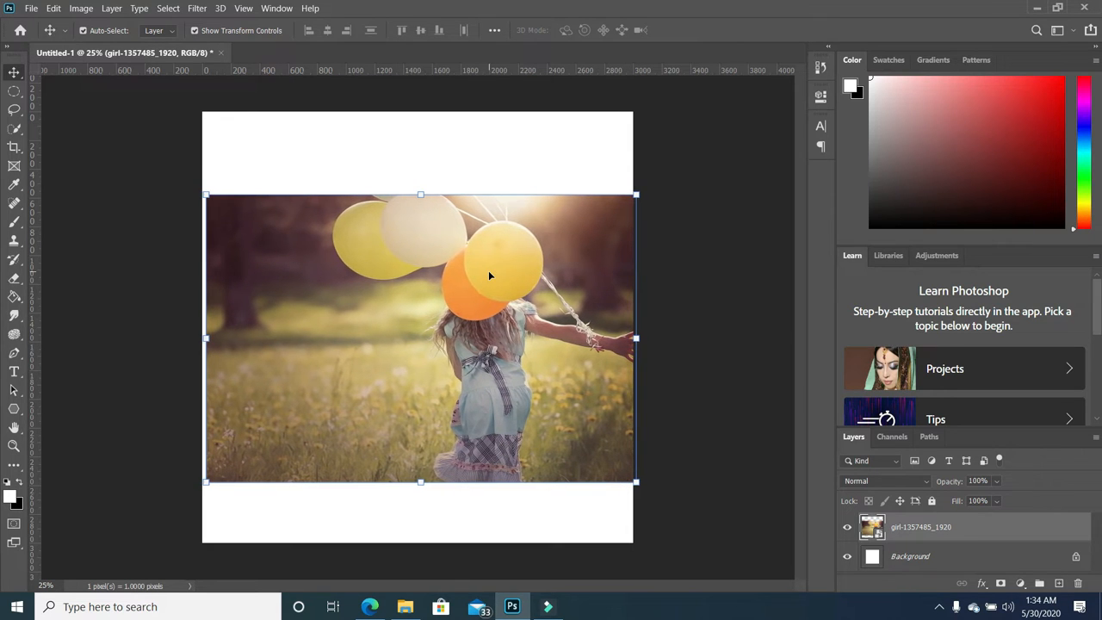
key("Left")
key("Left")
key("Left")
key("Left")
key("Left")
key("Left")
key("Left")
key("Left")
key("Left")
key("Left")
key("Left")
key("Left")
key("Left")
key("Left")
key("Left")
key("Left")
key("Left")
key("Left")
key("Left")
key("Left")
key("Left")
key("Left")
key("Left")
key("Left")
key("Left")
key("Left")
key("Left")
key("Left")
key("Left")
key("Left")
key("Left")
key("Left")
key("Left")
key("Left")
key("Left")
key("Left")
left_click(102, 219)
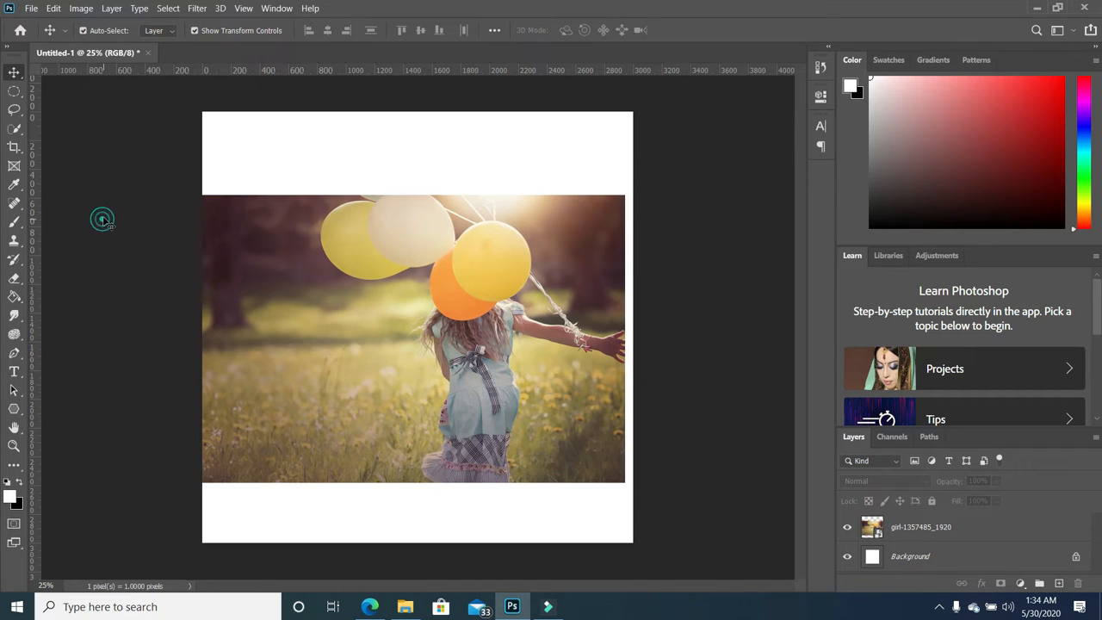
- Make a wide elliptical marquee selection over the flower field to the left of the girl's legs
left_click(15, 91)
left_click_drag(254, 281, 375, 409)
mouse_move(241, 394)
left_mouse_down()
mouse_move(331, 444)
mouse_move(448, 468)
left_mouse_up()
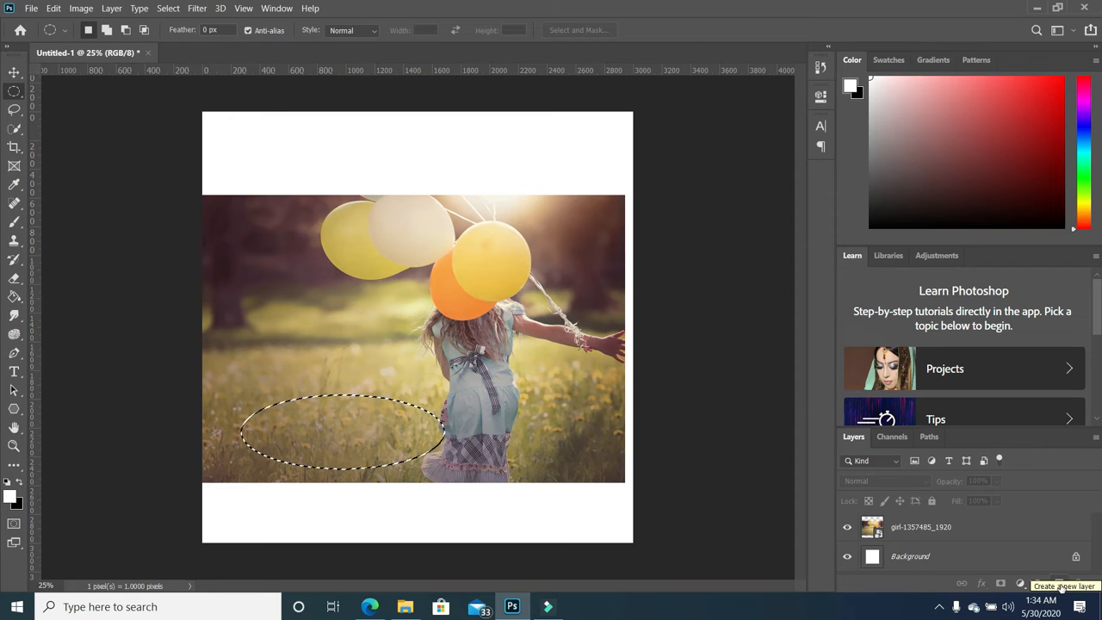
- Add a new layer above the girl-1357485_1920 image and set the Paint Bucket's foreground colour to yellow-green d4ea17
left_click(1060, 584)
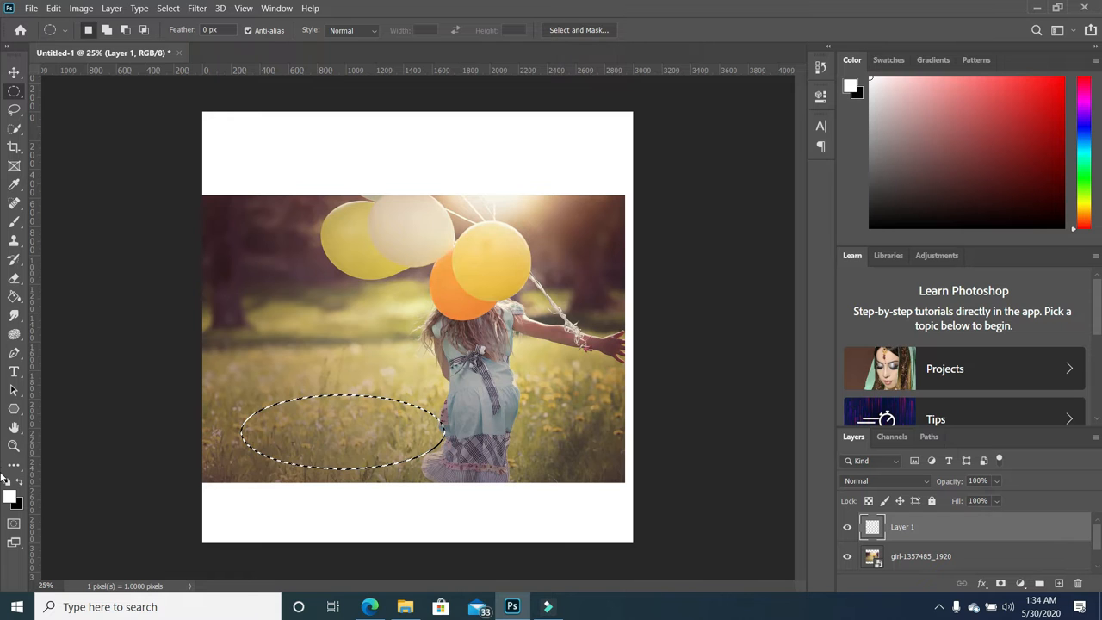
left_click(14, 298)
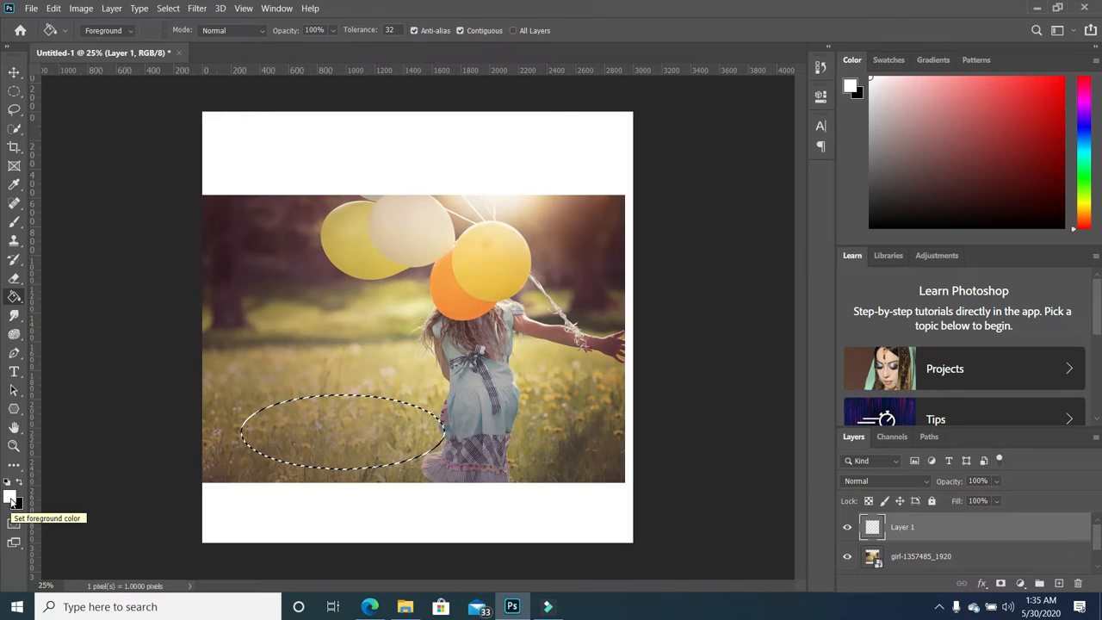
left_click(10, 497)
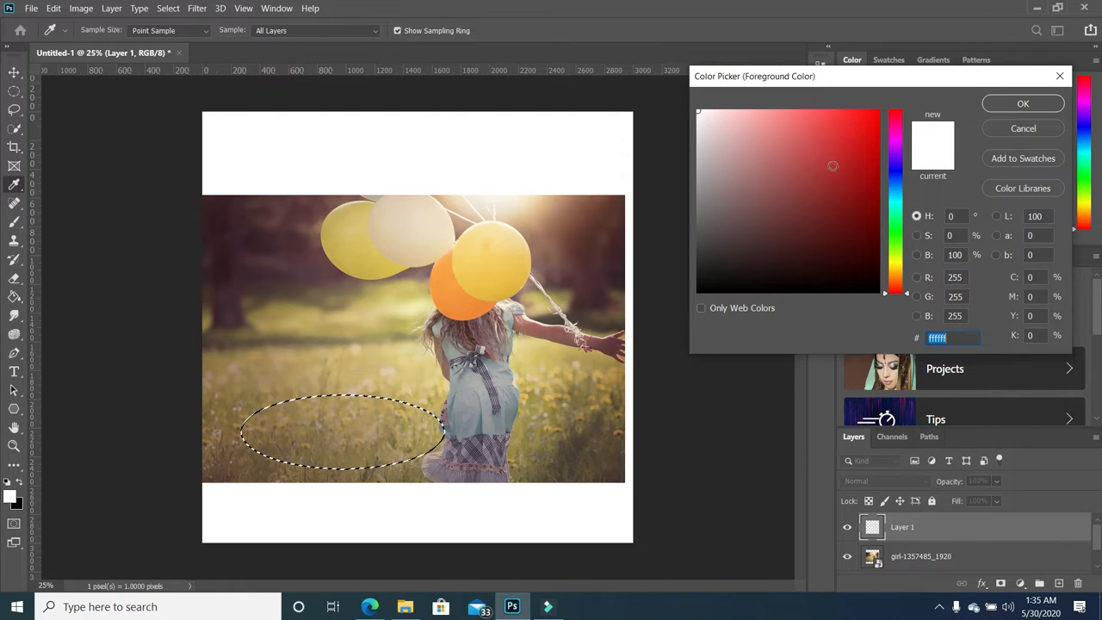
left_click(866, 175)
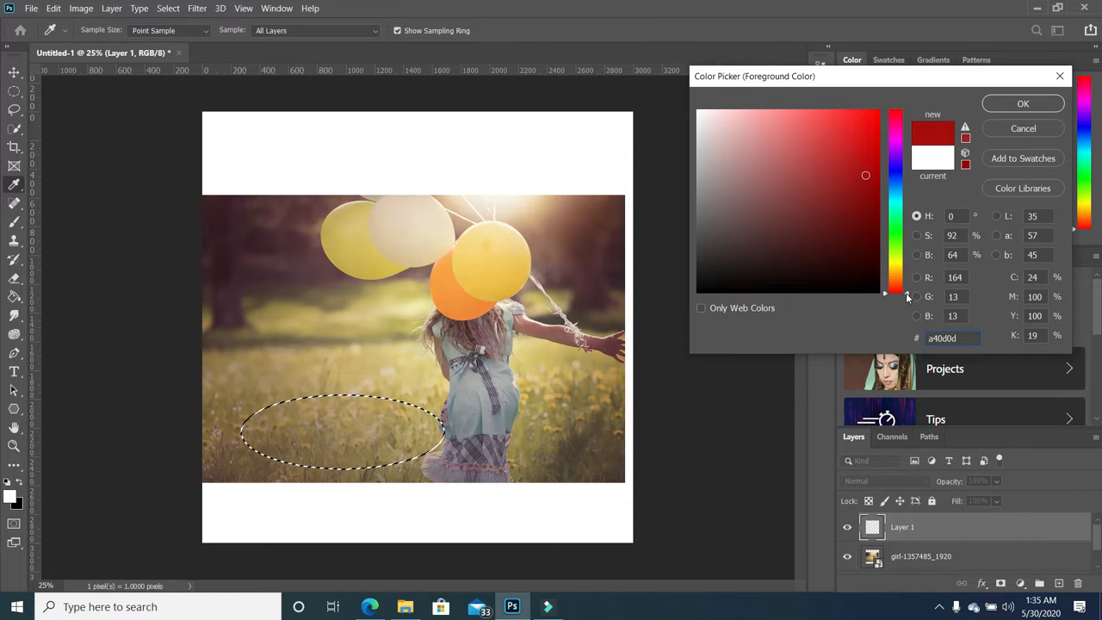
left_click_drag(907, 296, 905, 159)
left_click(865, 146)
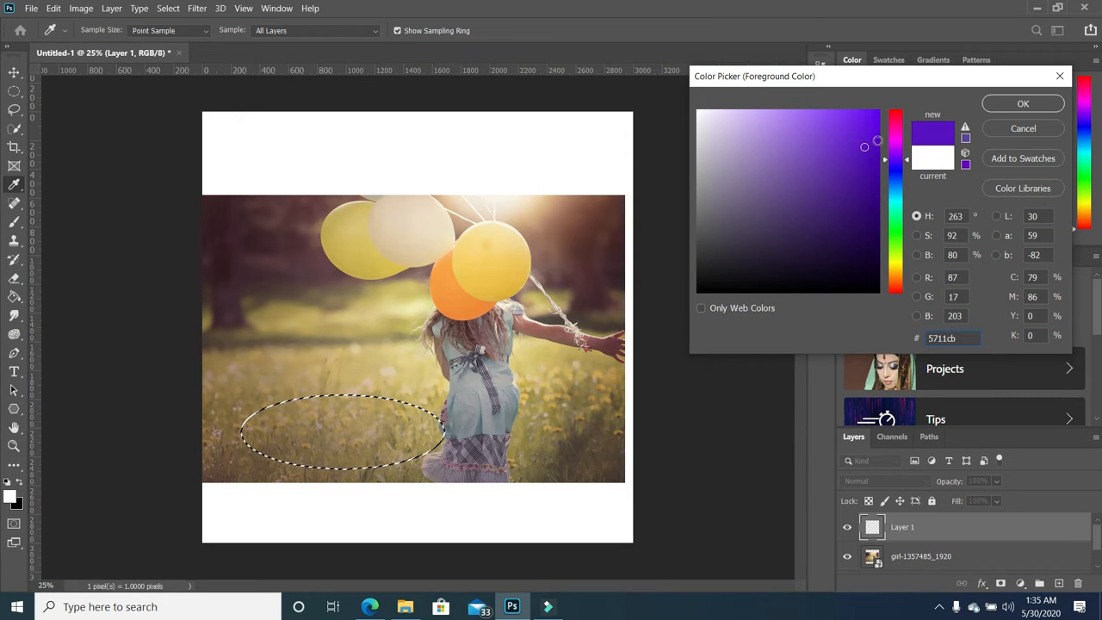
left_click(895, 116)
left_click_drag(895, 120, 896, 258)
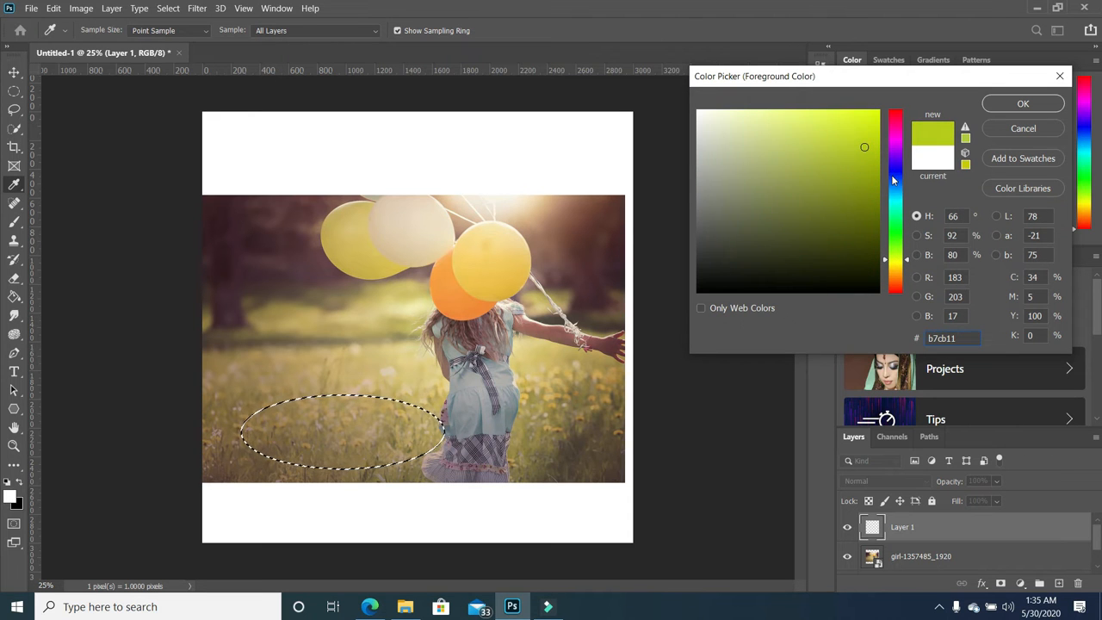
left_click(862, 124)
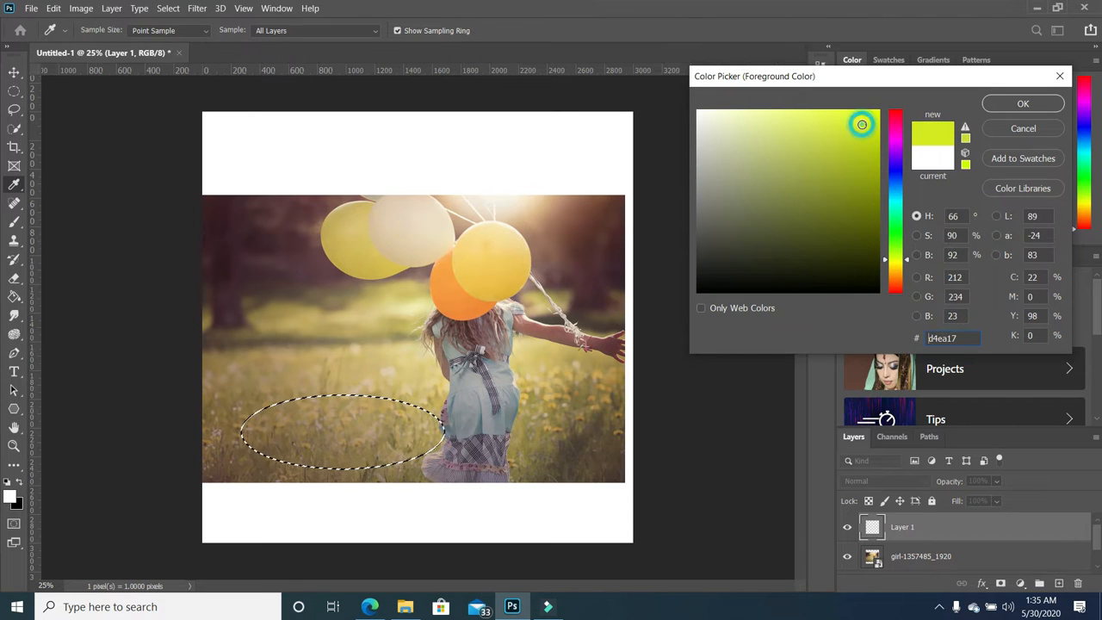
left_click(1022, 104)
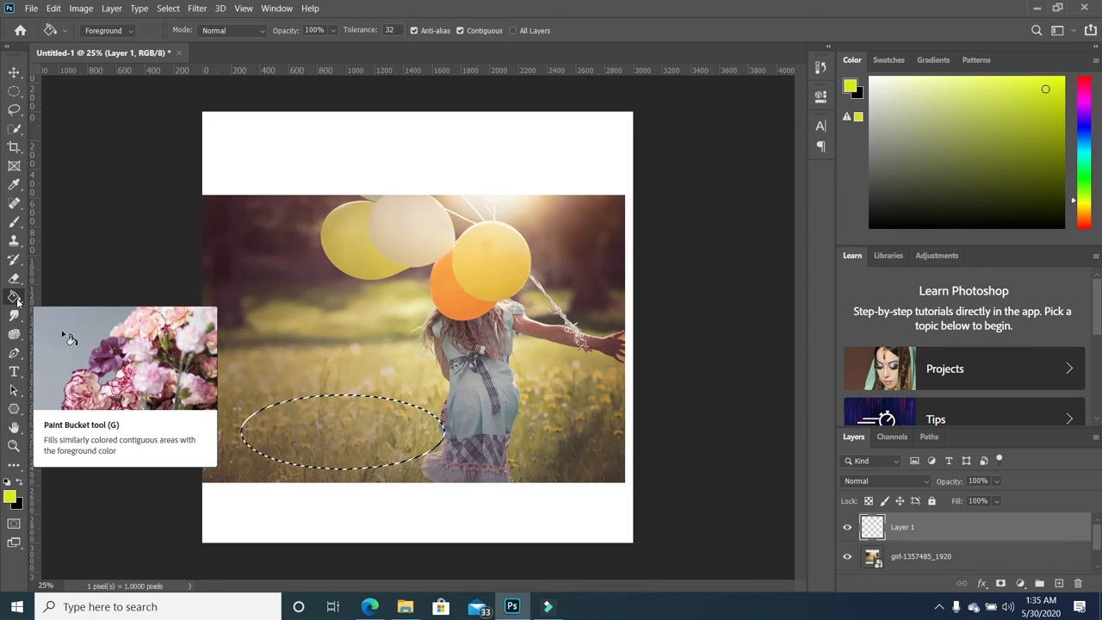
- Fill the elliptical selection on Layer 1 with the yellow-green foreground colour, and delete that layer
left_click(382, 430)
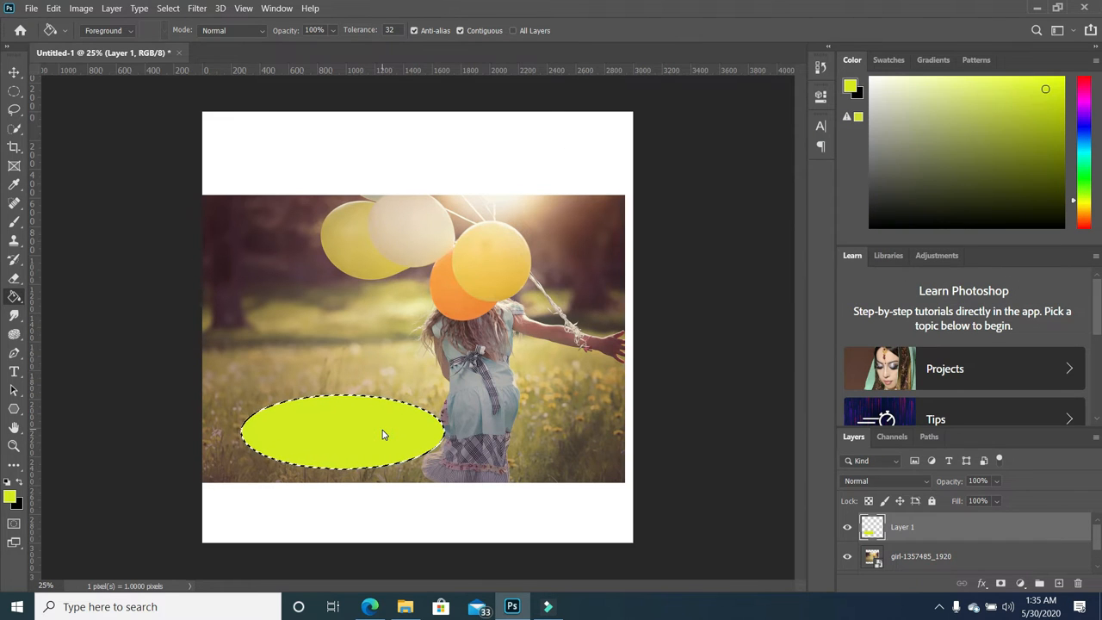
key("ctrl+d")
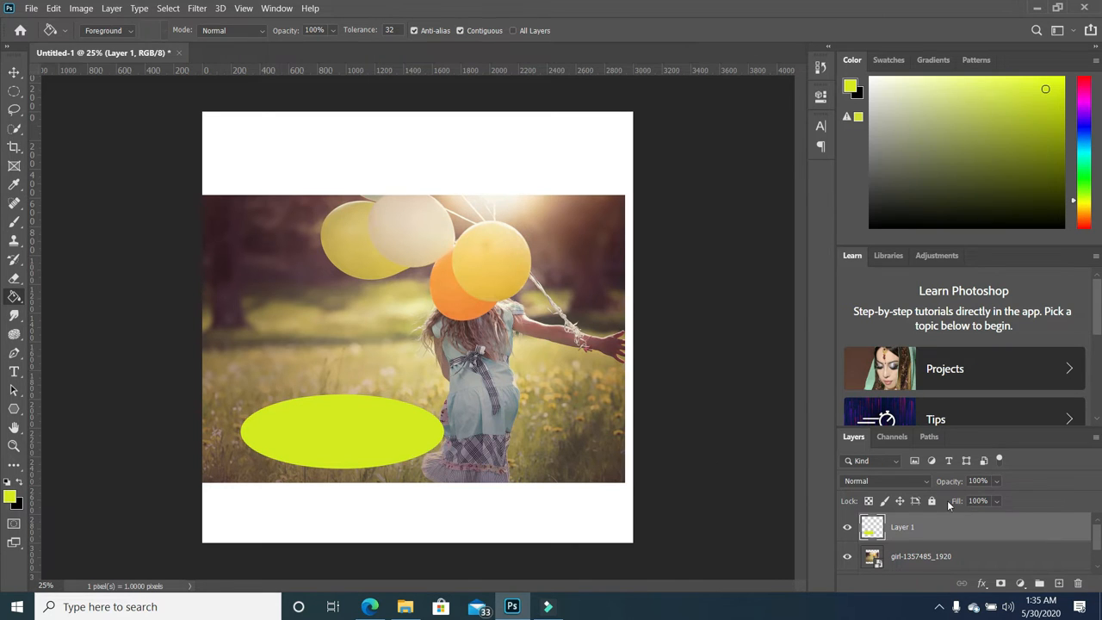
left_click(848, 527)
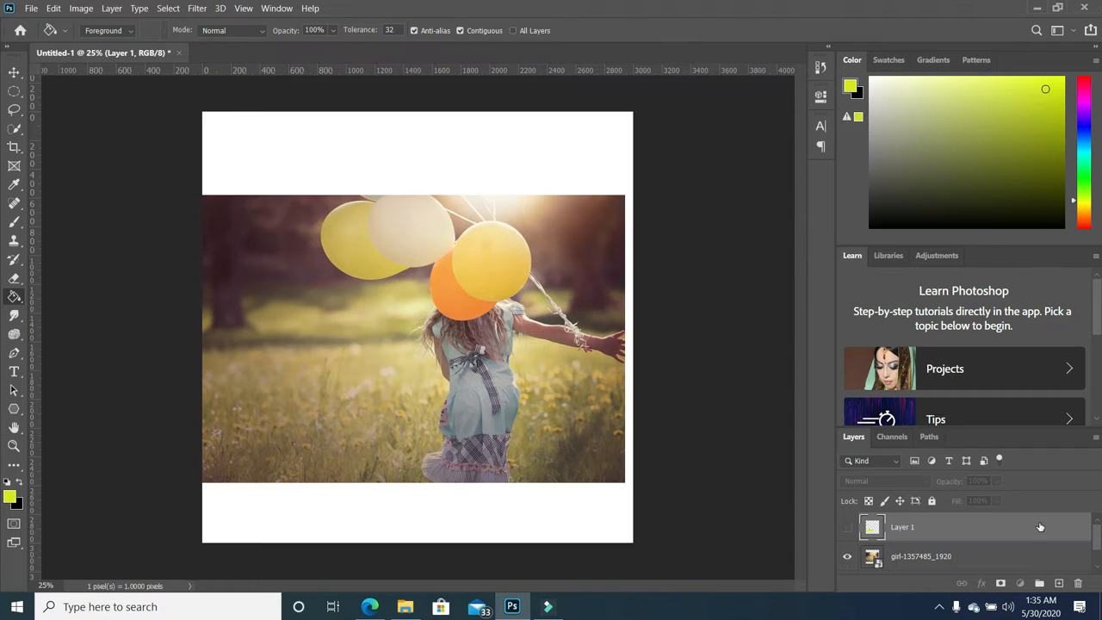
left_click_drag(1040, 526, 1080, 584)
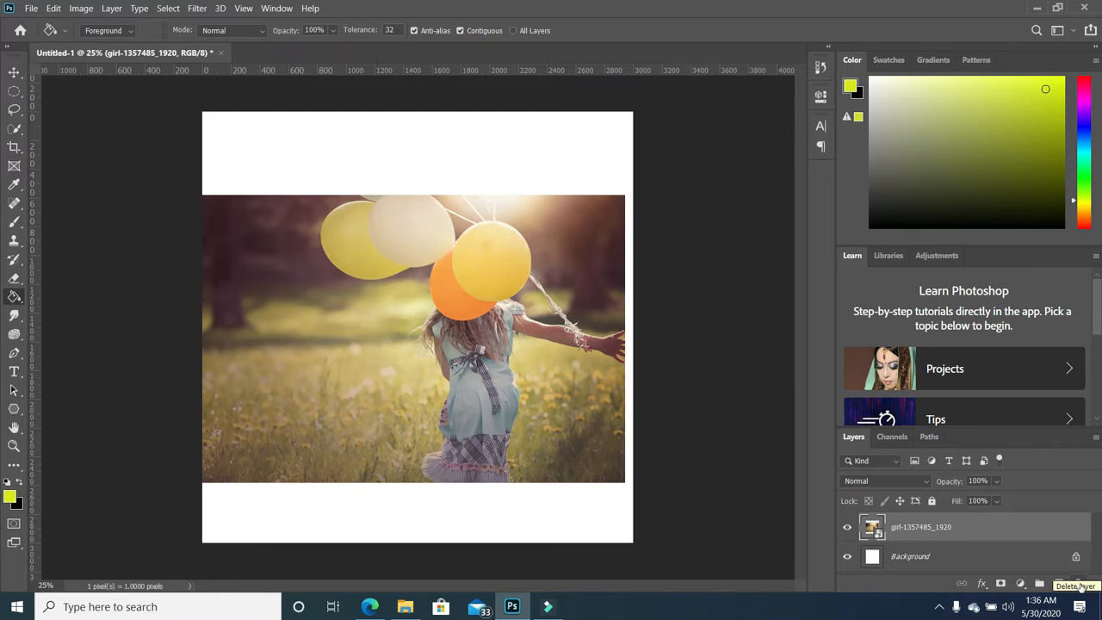
- Lasso an irregular shape over the photo's flower field and yellow balloon, and fill it with yellow-green on a new layer
left_click(17, 110)
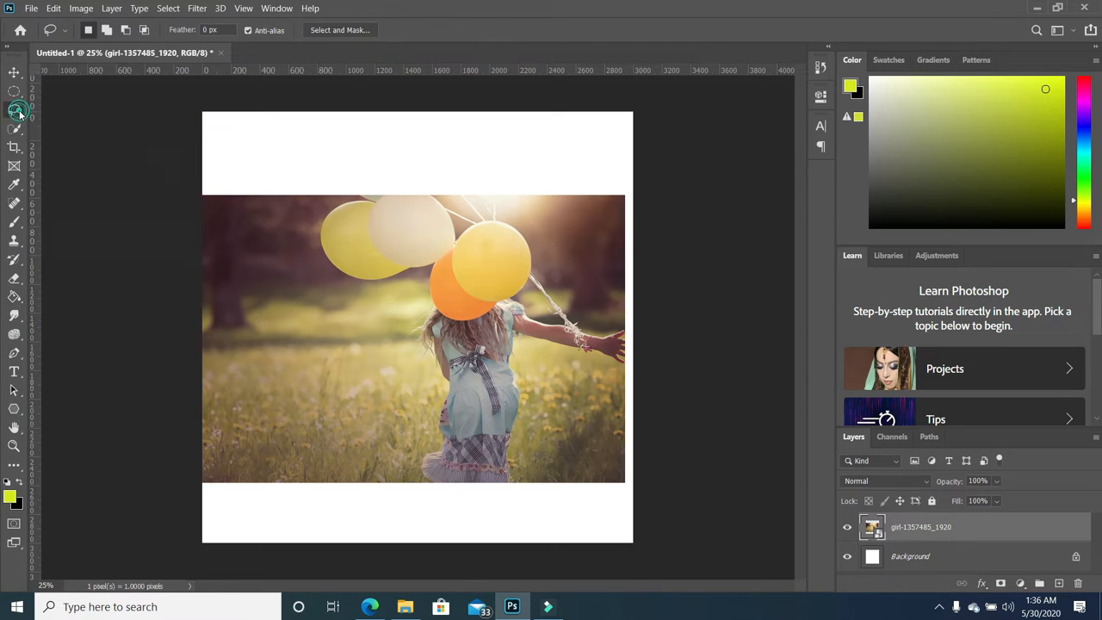
mouse_move(316, 303)
left_mouse_down()
mouse_move(284, 284)
mouse_move(253, 302)
mouse_move(264, 353)
mouse_move(241, 384)
mouse_move(280, 460)
mouse_move(349, 441)
mouse_move(429, 396)
mouse_move(454, 409)
mouse_move(398, 299)
mouse_move(359, 253)
mouse_move(290, 253)
mouse_move(318, 308)
left_mouse_up()
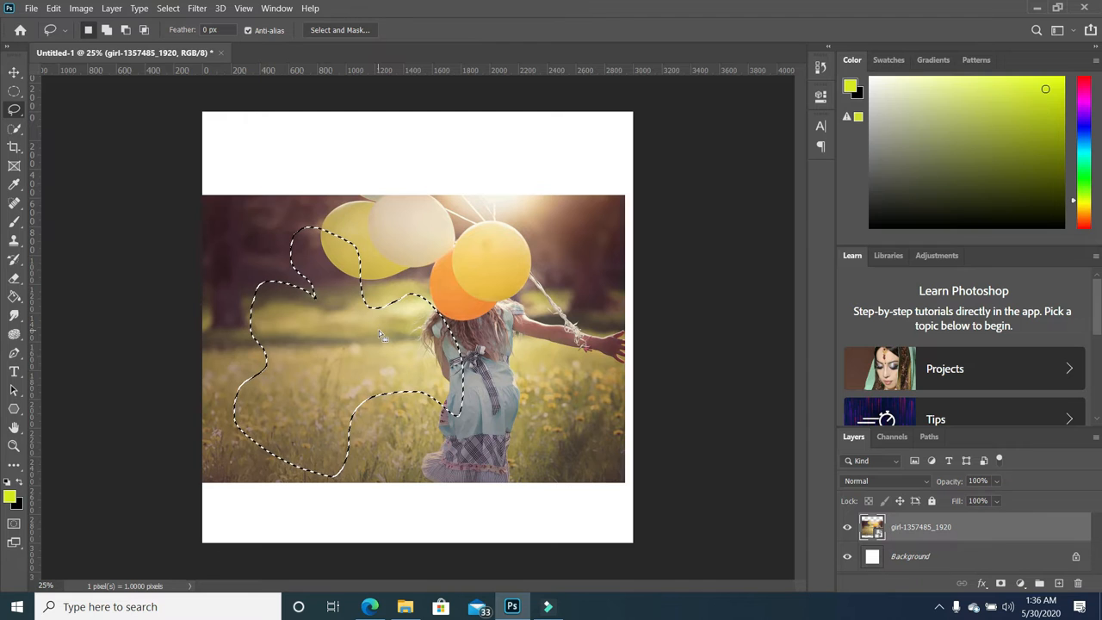
left_click(14, 296)
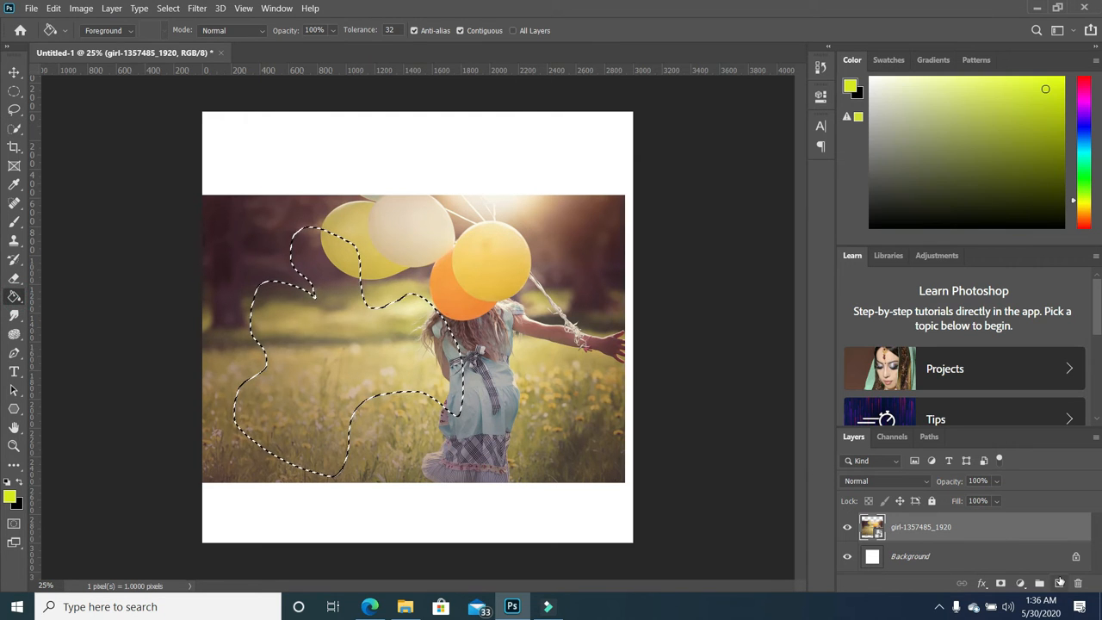
left_click(1060, 584)
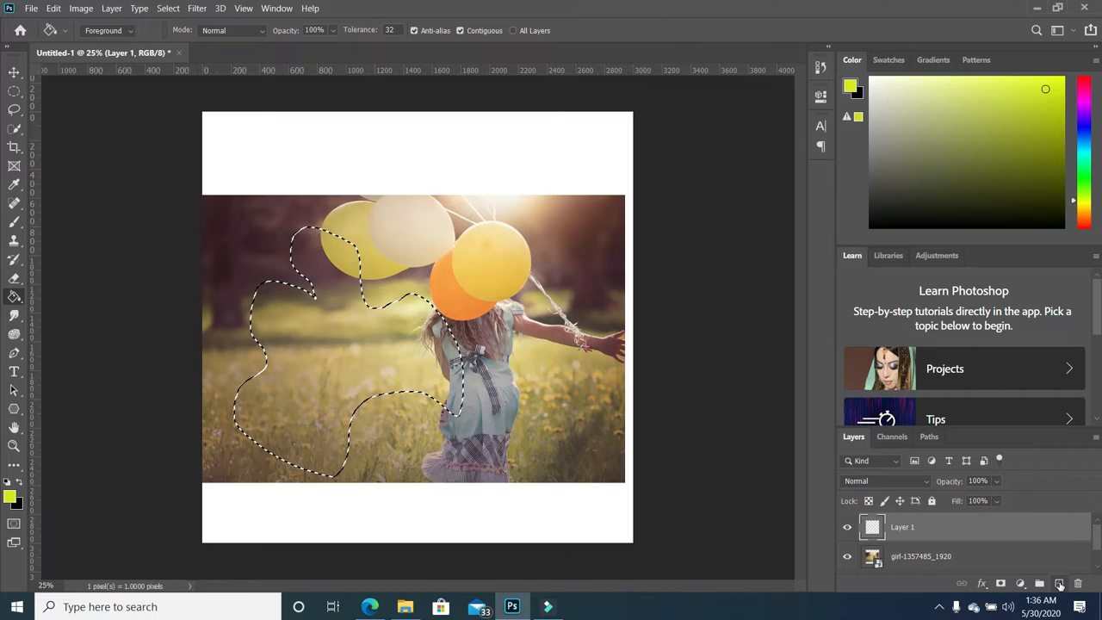
left_click(396, 357)
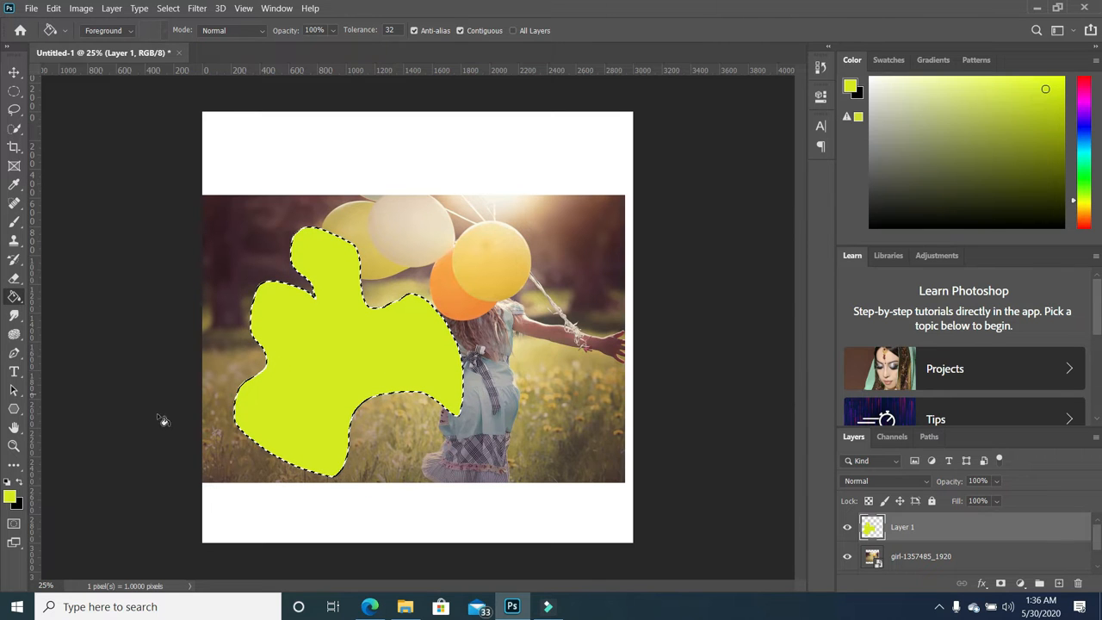
- Swap the foreground and background colours, and fill the lassoed shape with black before deselecting it
left_click(19, 483)
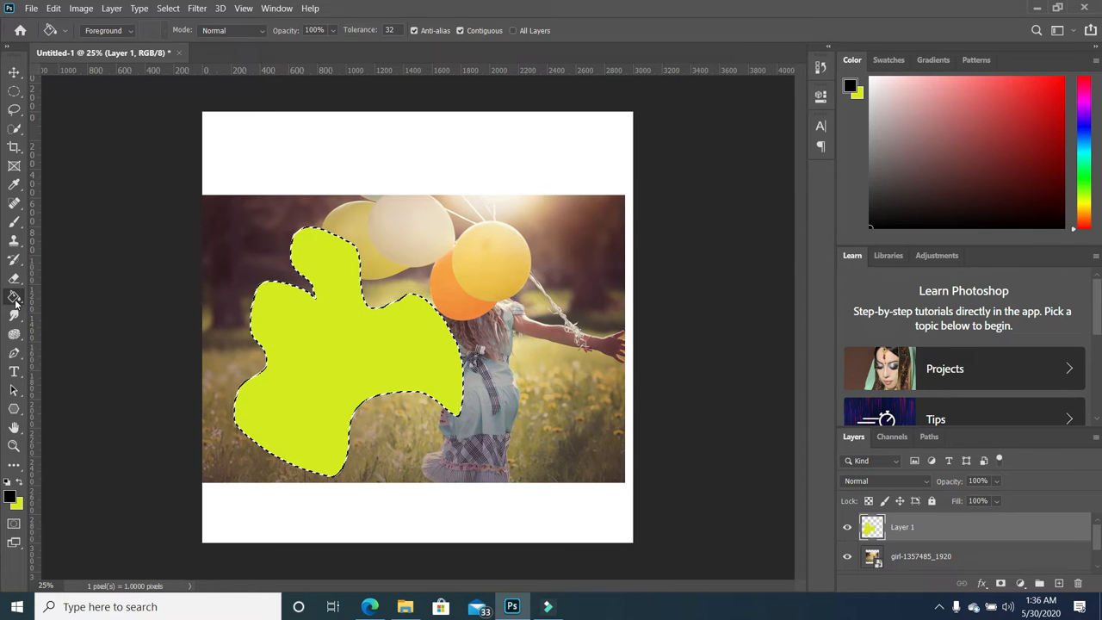
left_click(338, 341)
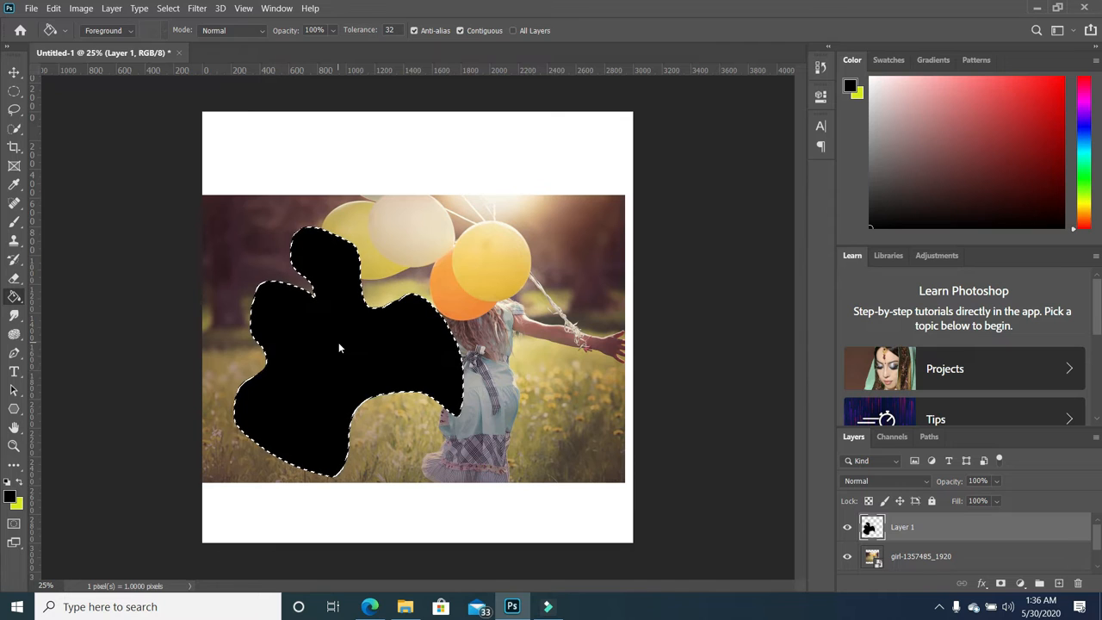
key("ctrl+d")
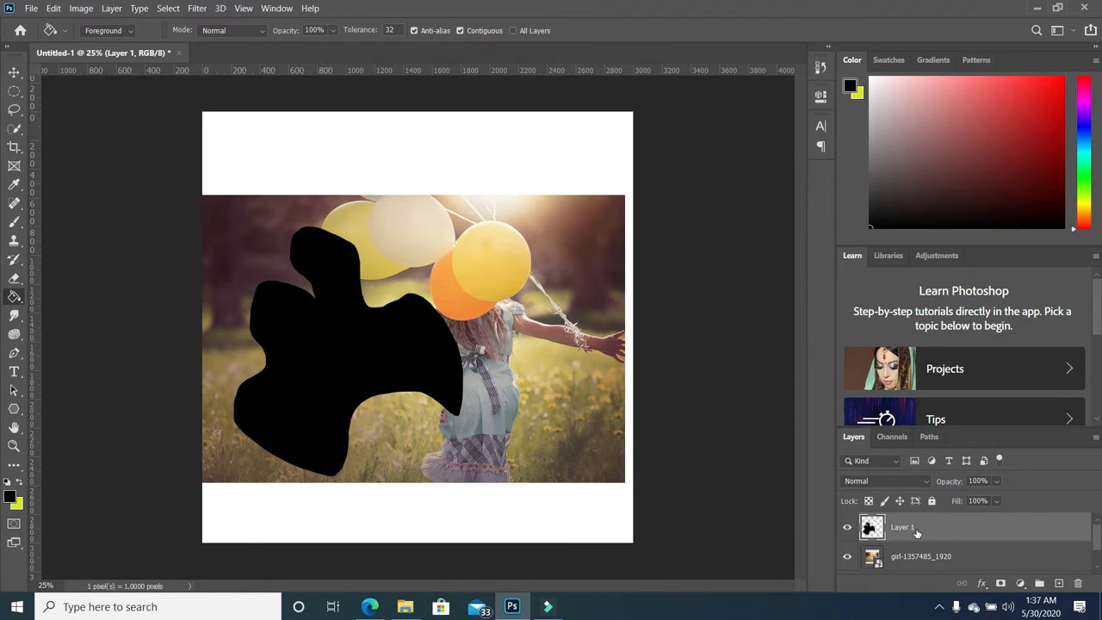
- Set the foreground colour to dark red ac1010
left_click(12, 497)
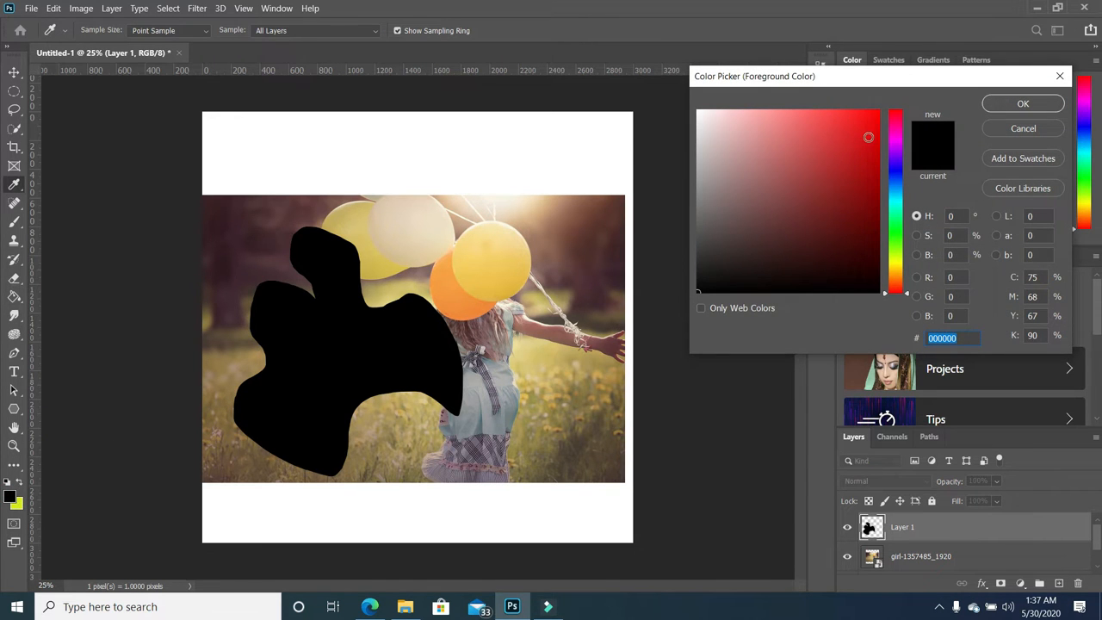
left_click(867, 137)
left_click(862, 168)
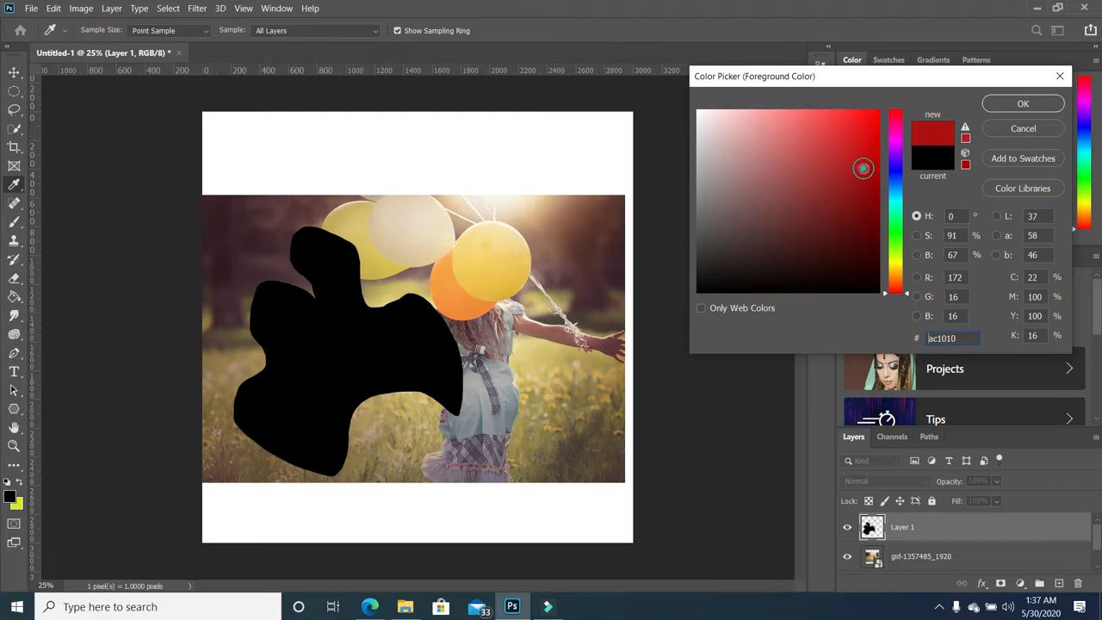
left_click(1015, 105)
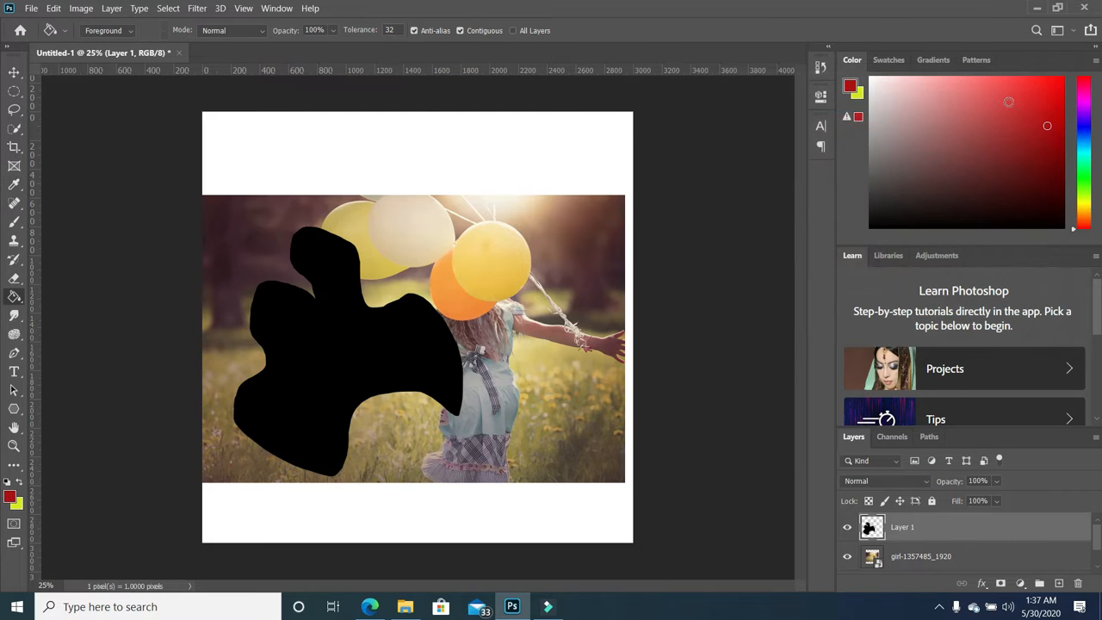
- Recolour the black shape on Layer 1 with the red foreground colour, and delete that layer
left_click(338, 341)
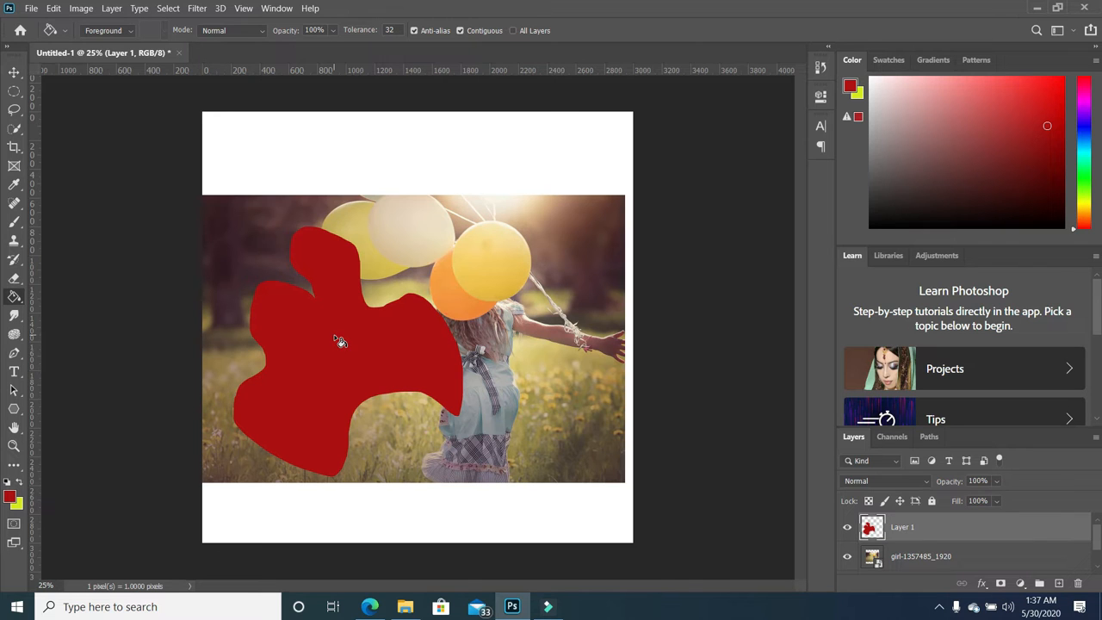
left_click(848, 527)
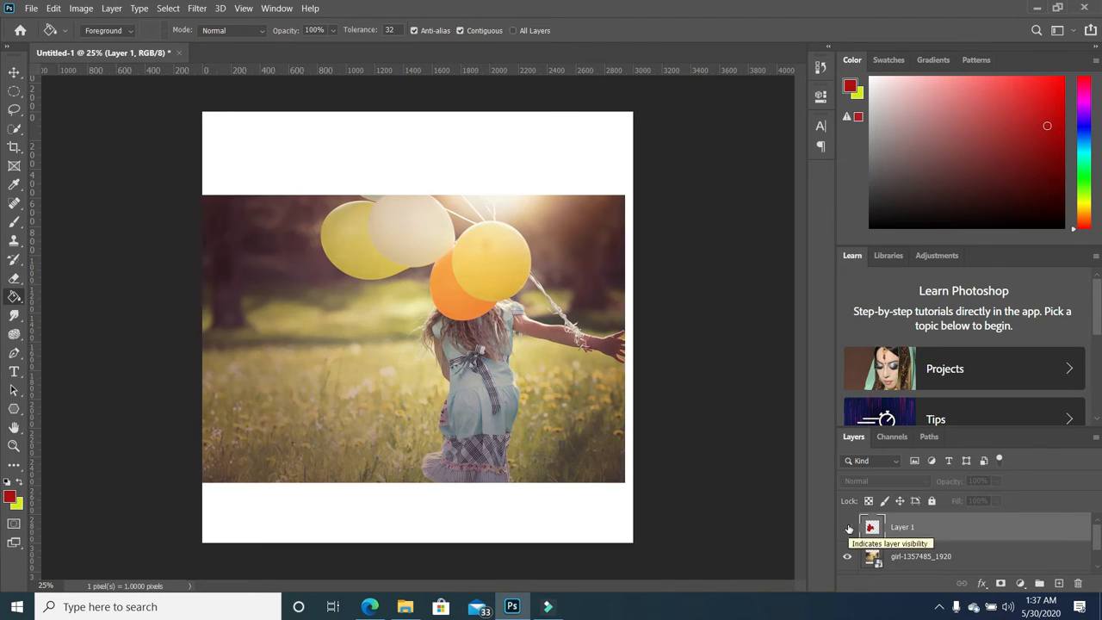
left_click_drag(1023, 526, 1081, 582)
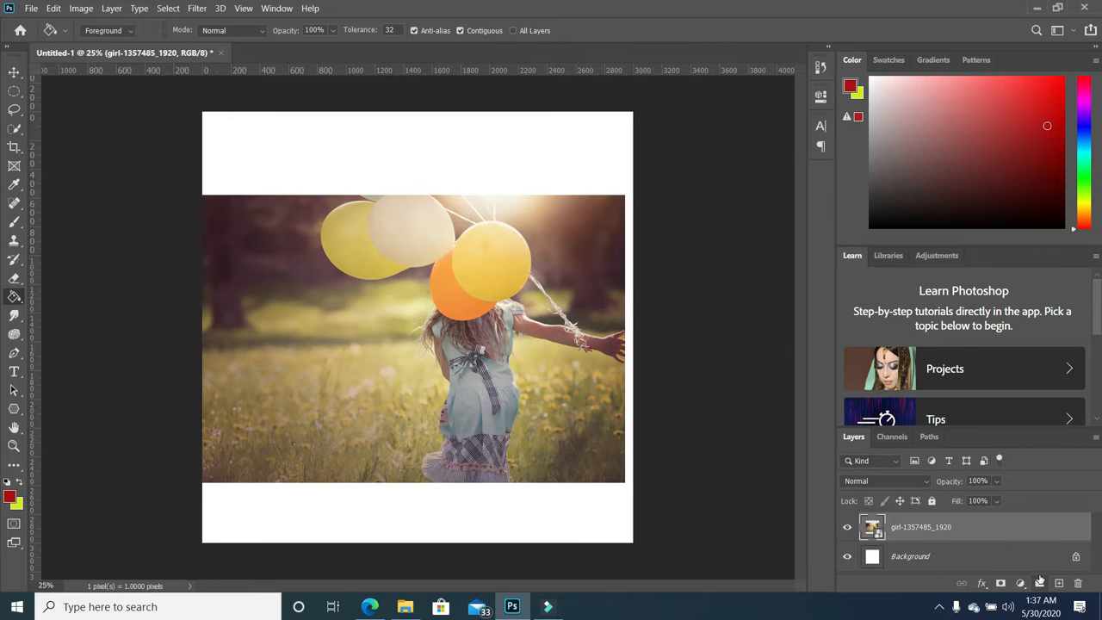
- Place Mosaic image 1a from the Beginners Tutorials folder in File Explorer into the document
left_click(15, 131)
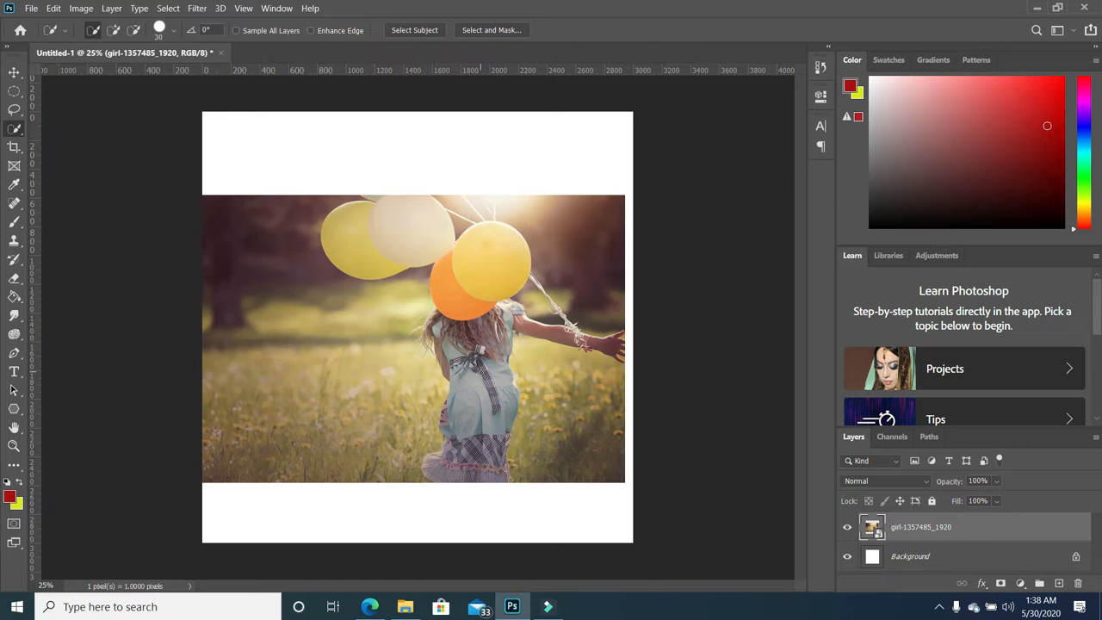
left_click(404, 606)
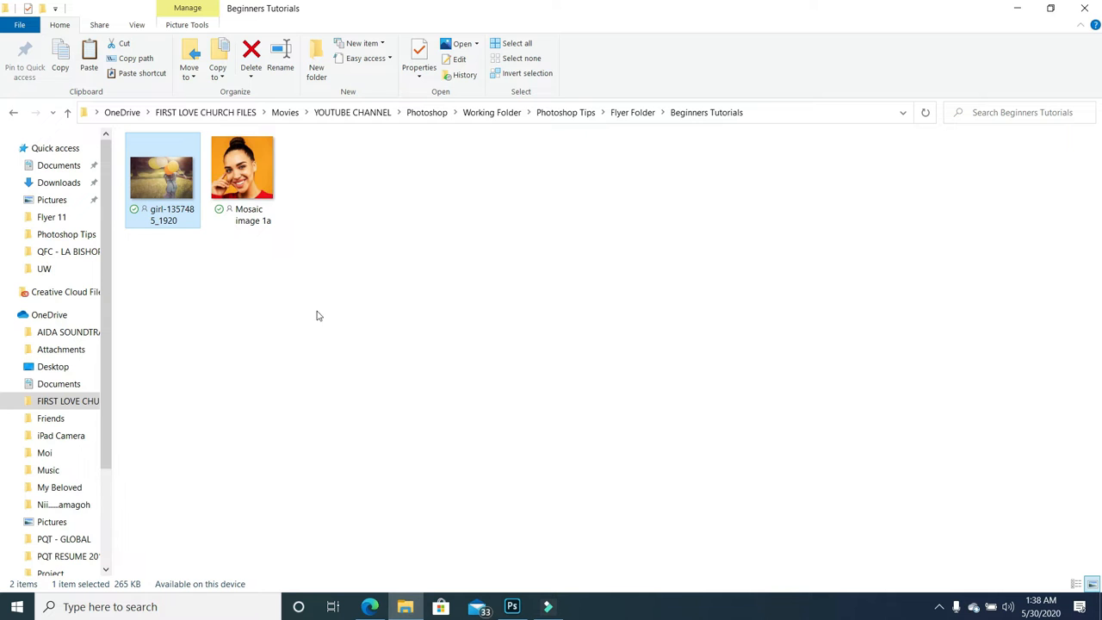
left_click_drag(248, 175, 448, 373)
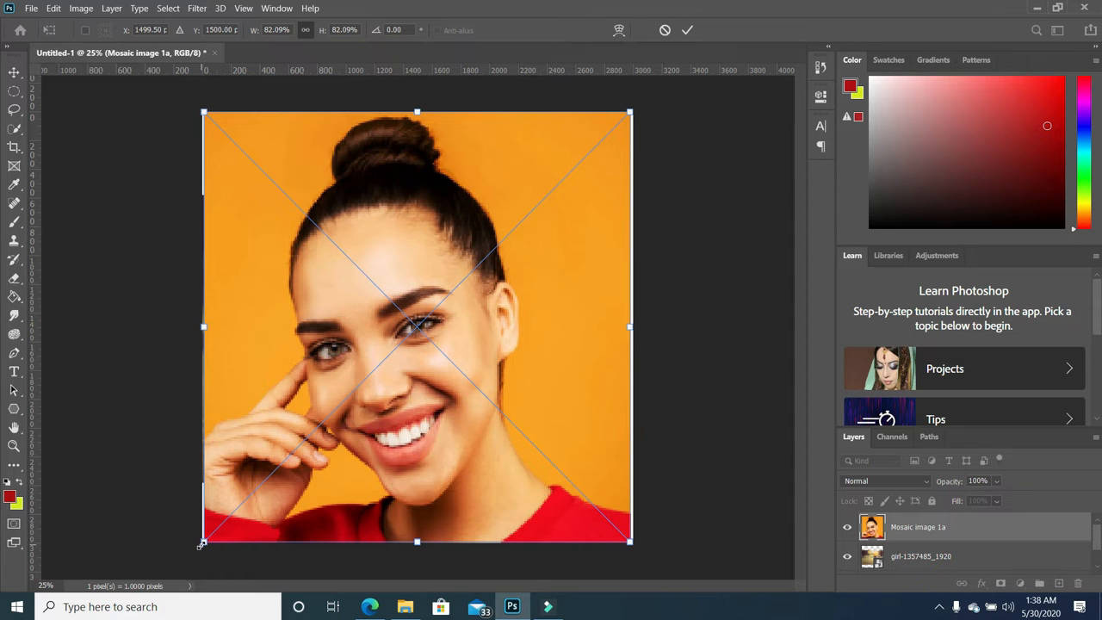
- Enlarge the placed Mosaic image 1a to about 85% so it covers the whole canvas, and commit the placement
left_click_drag(199, 545, 197, 549)
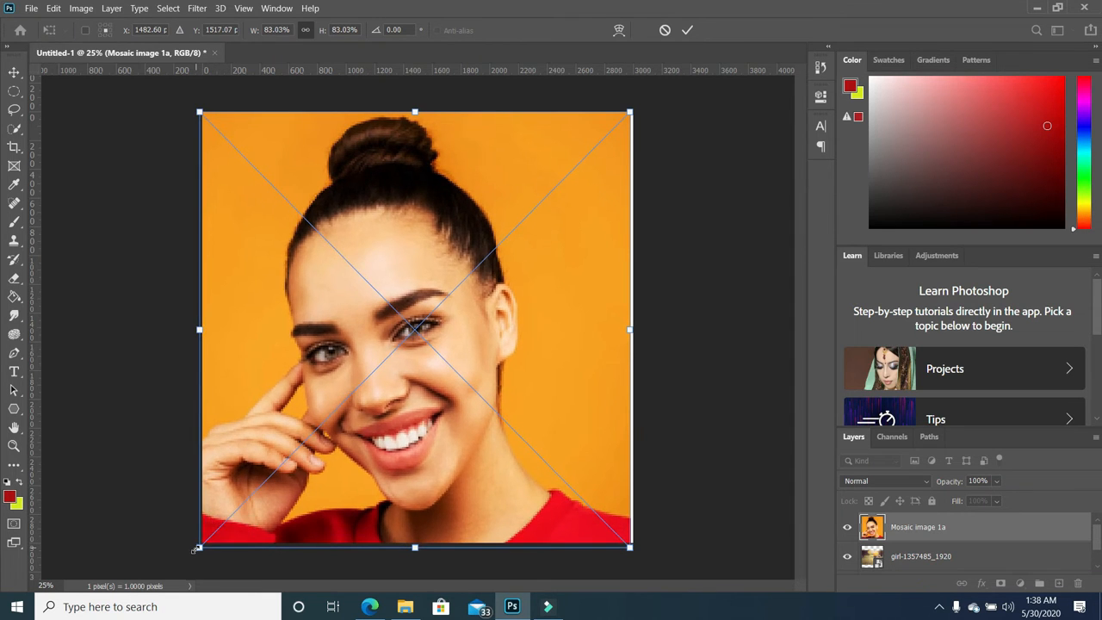
left_click_drag(630, 112, 638, 103)
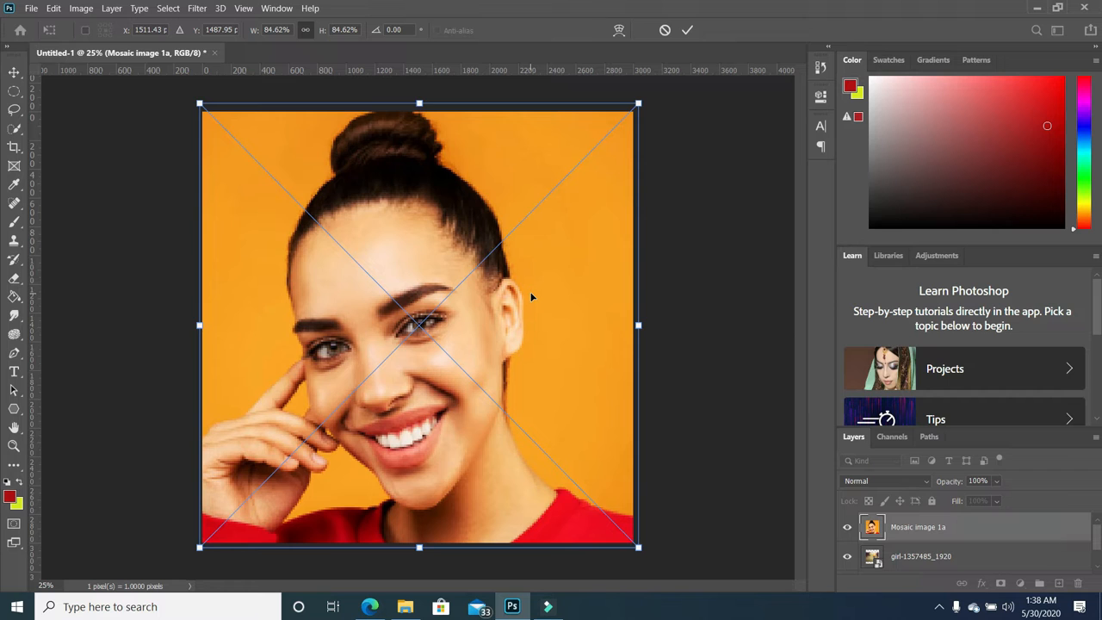
left_click(637, 106)
left_click_drag(638, 105, 640, 101)
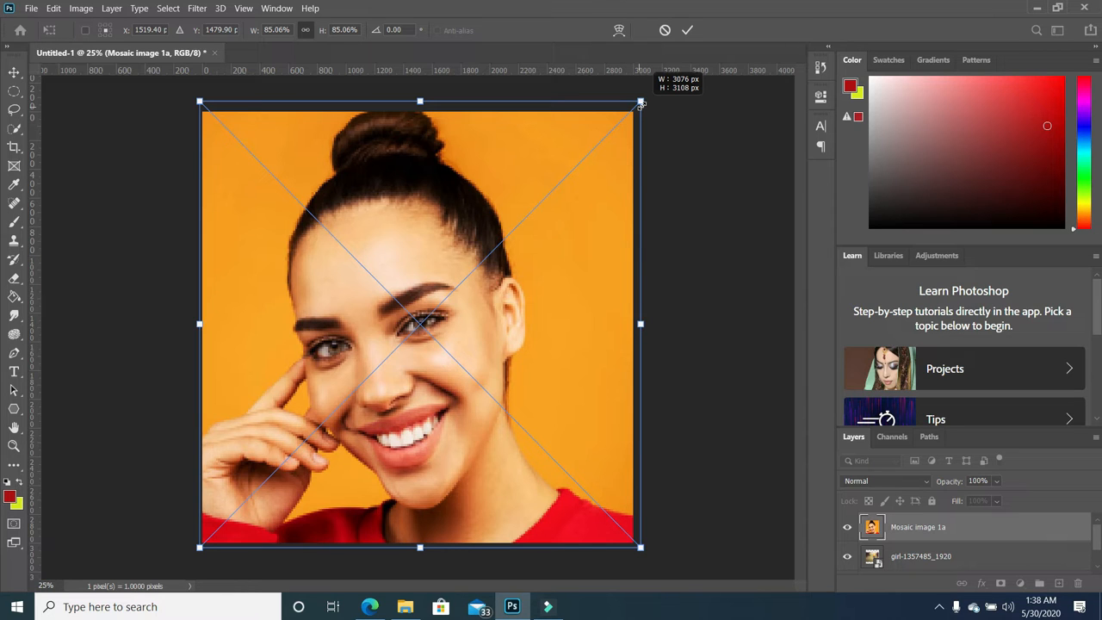
left_click_drag(641, 104, 640, 102)
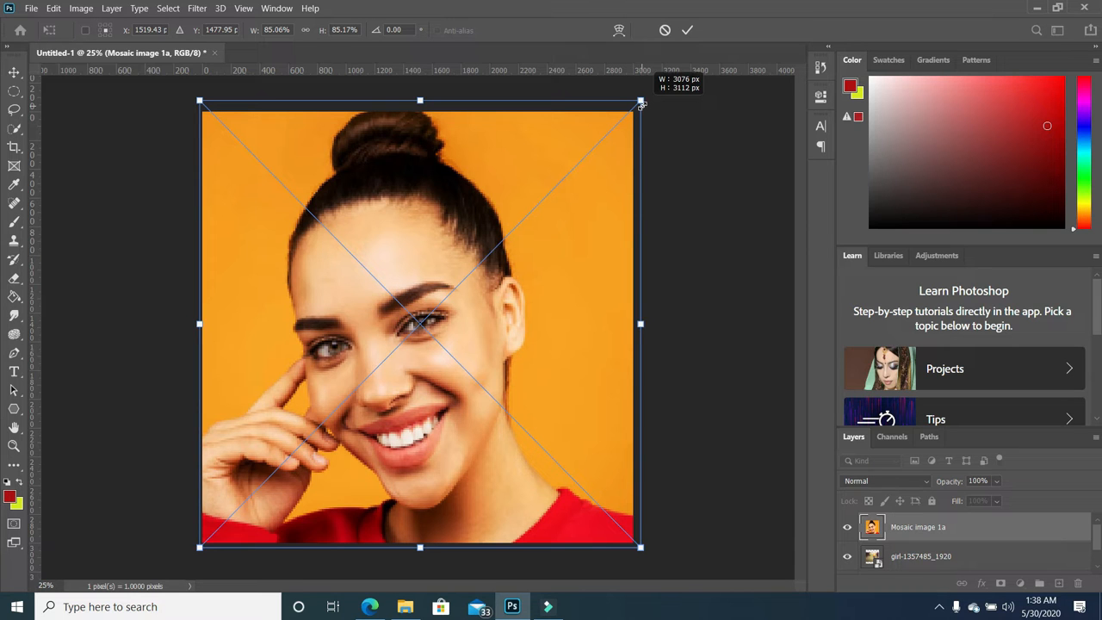
left_click_drag(640, 104, 681, 145)
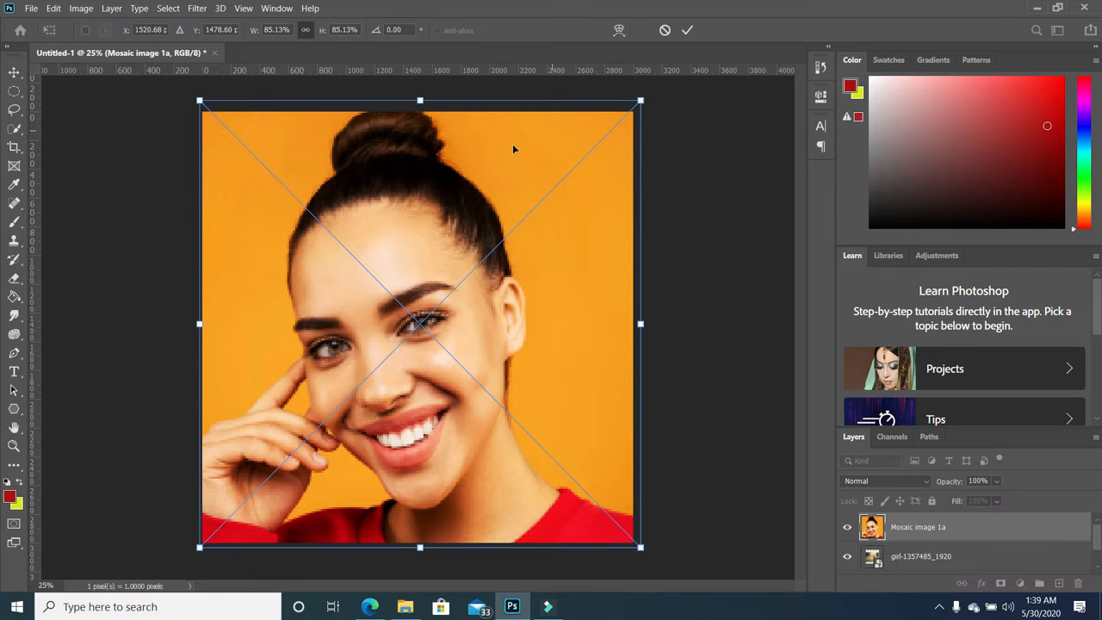
double_click(471, 214)
key("w")
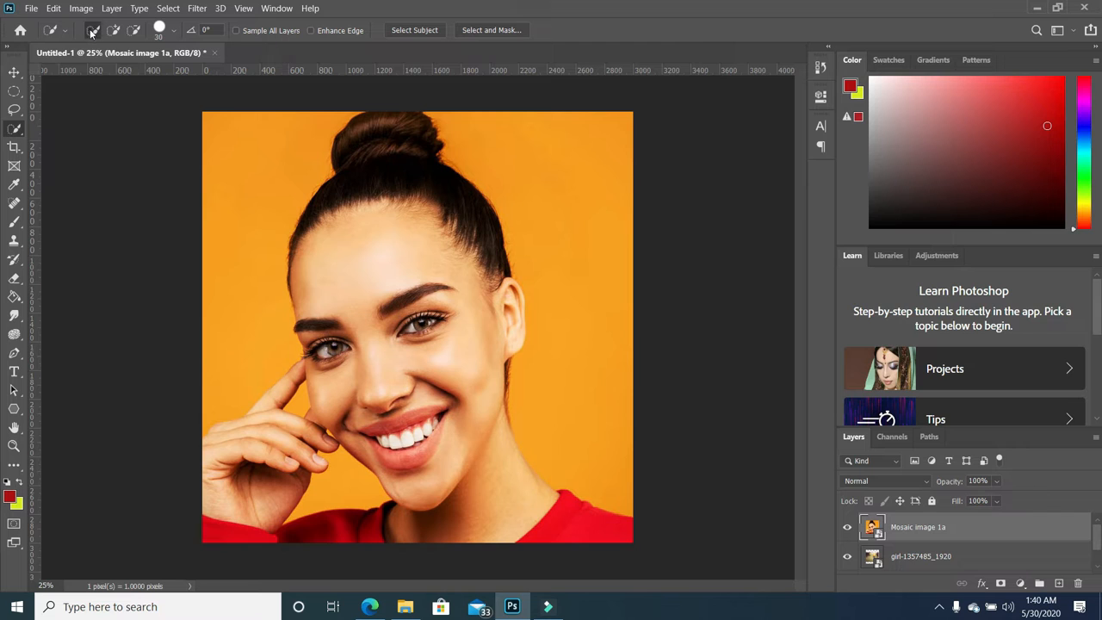
- Select the woman in Mosaic image 1a with Select Subject and subtract the orange gap between her hand and chin
left_click(414, 31)
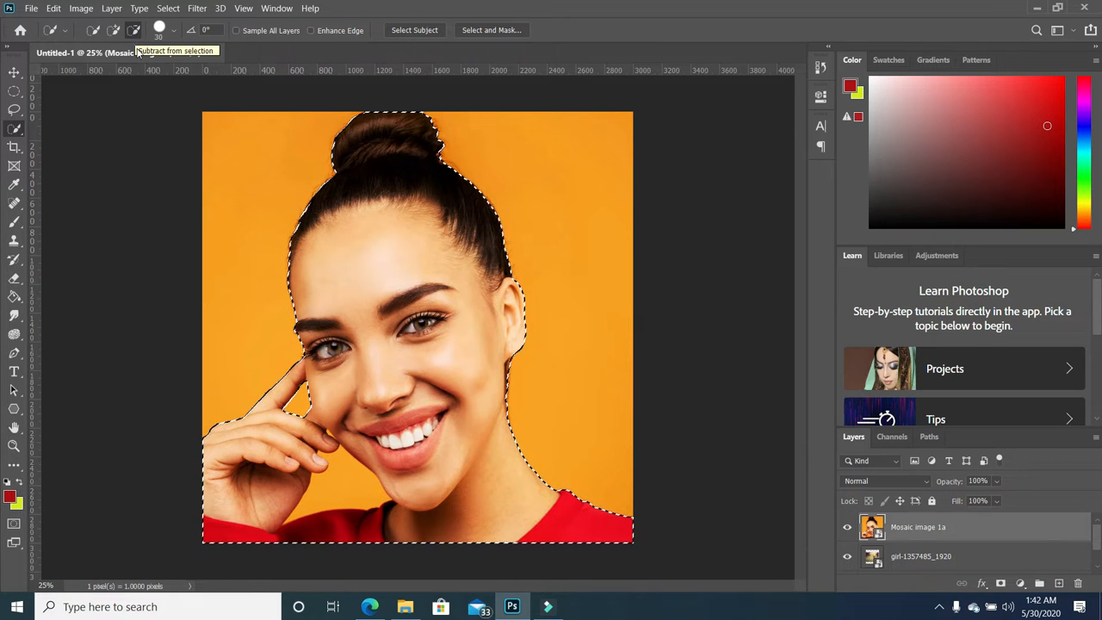
left_click(133, 29)
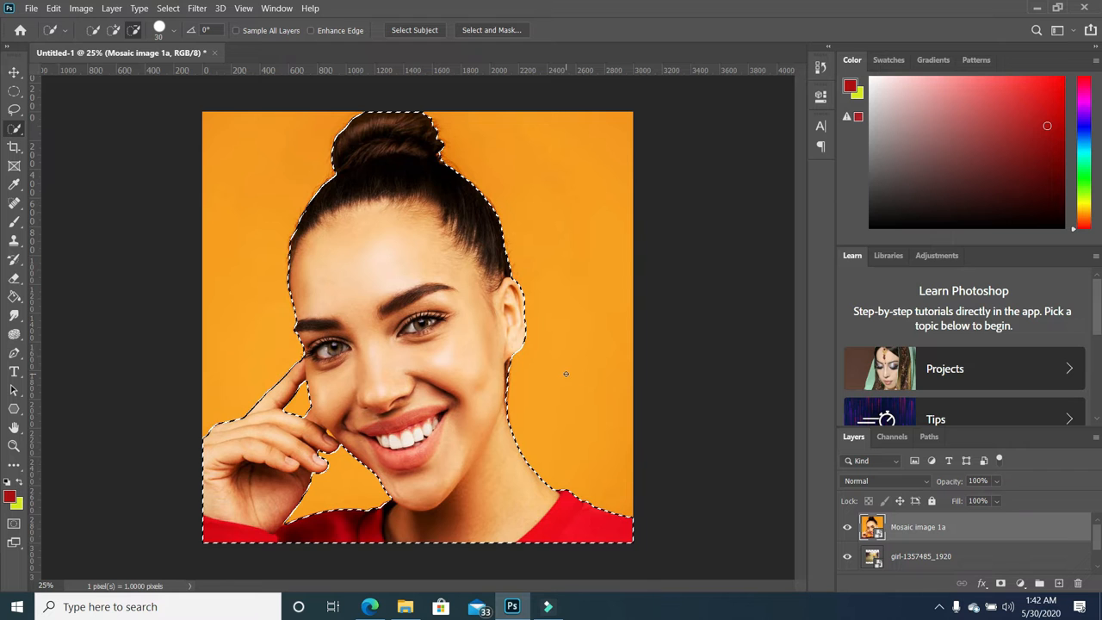
- Hide the girl-1357485_1920 layer and mask Mosaic image 1a with the selection of the woman
left_click(1001, 584)
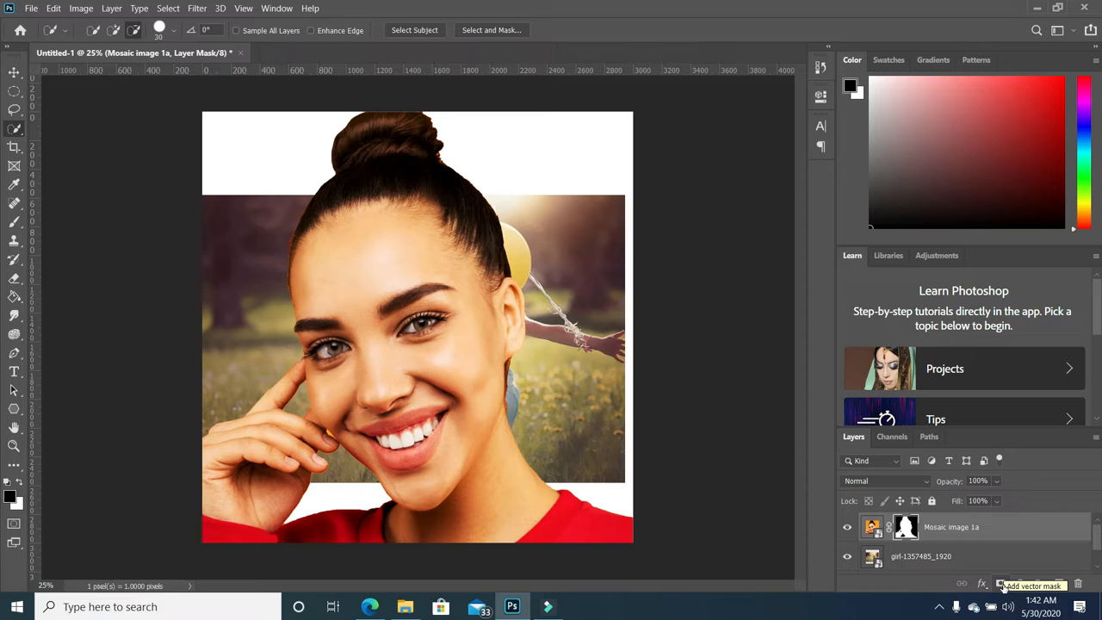
key("ctrl+z")
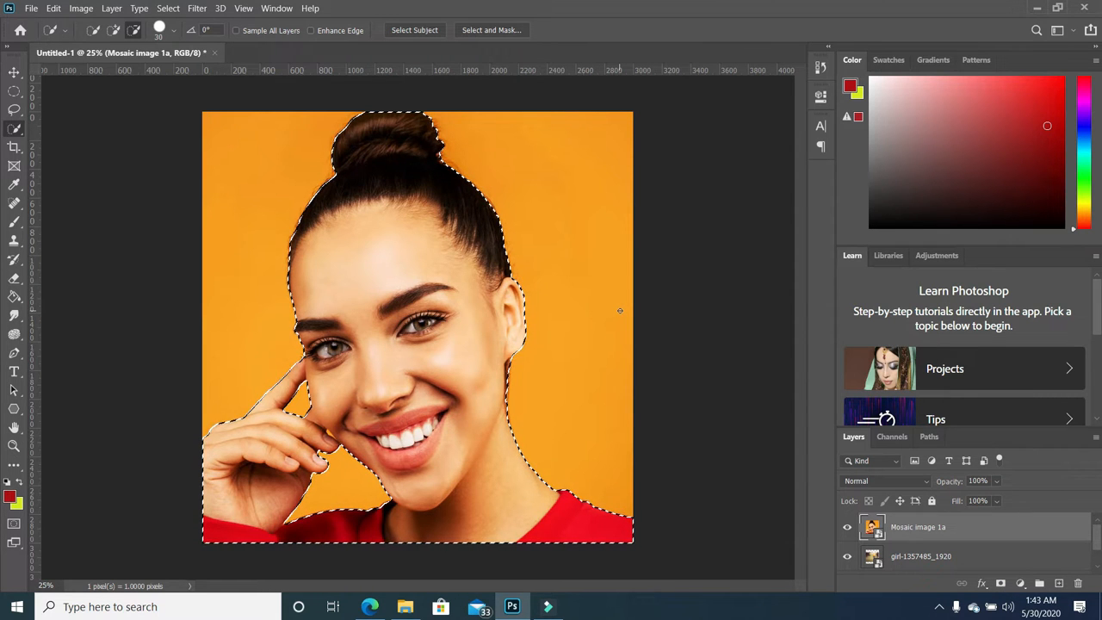
scroll(1002, 567, "down", 1)
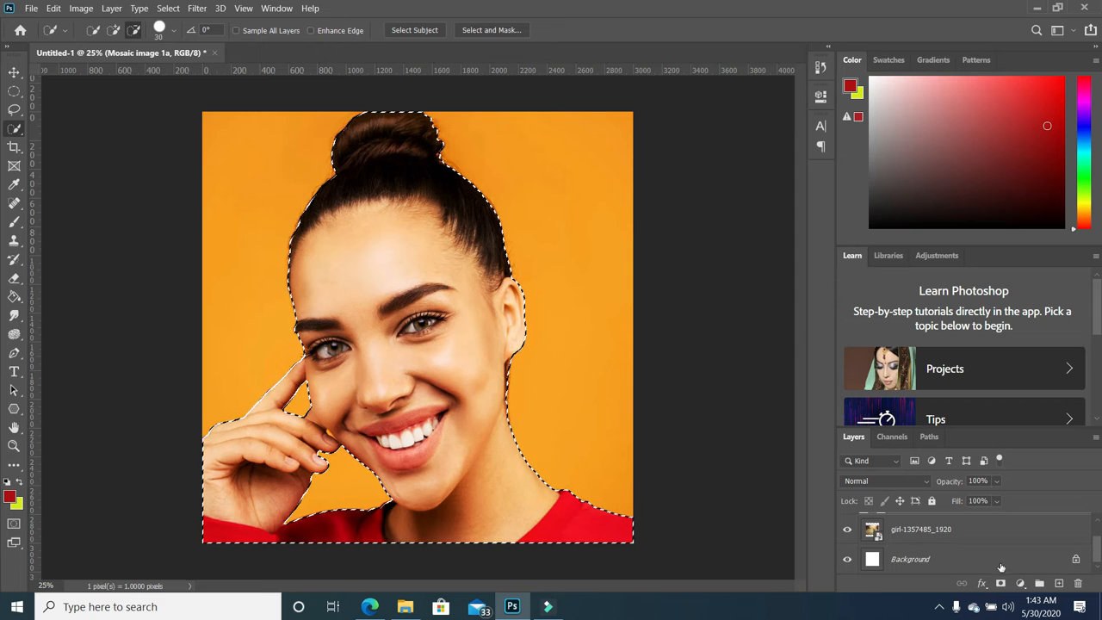
left_click(847, 533)
scroll(903, 543, "up", 1)
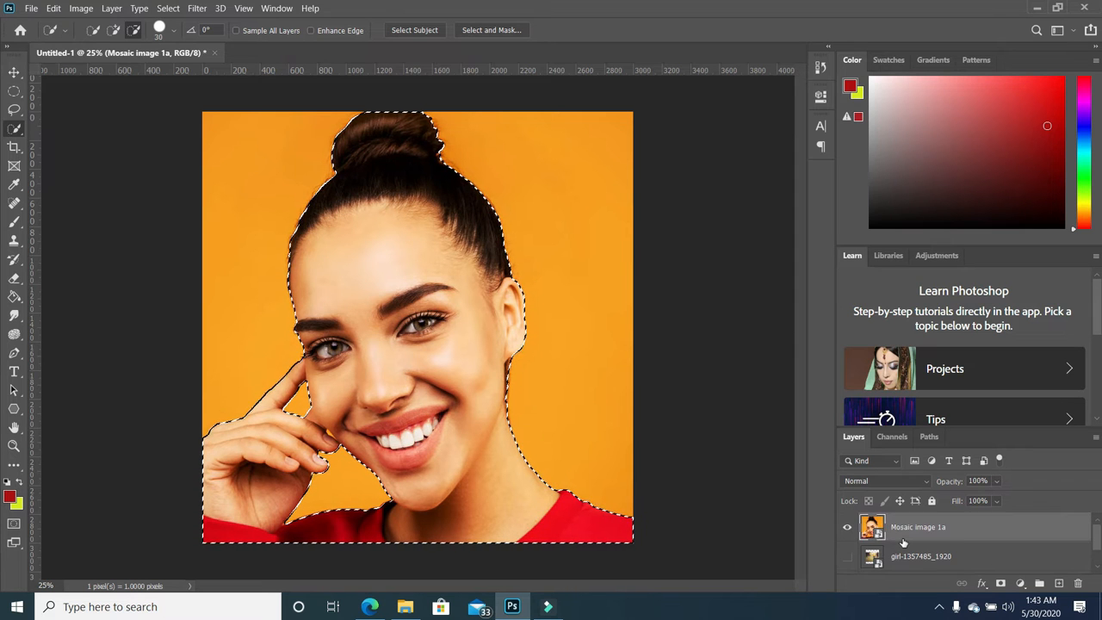
scroll(964, 547, "down", 1)
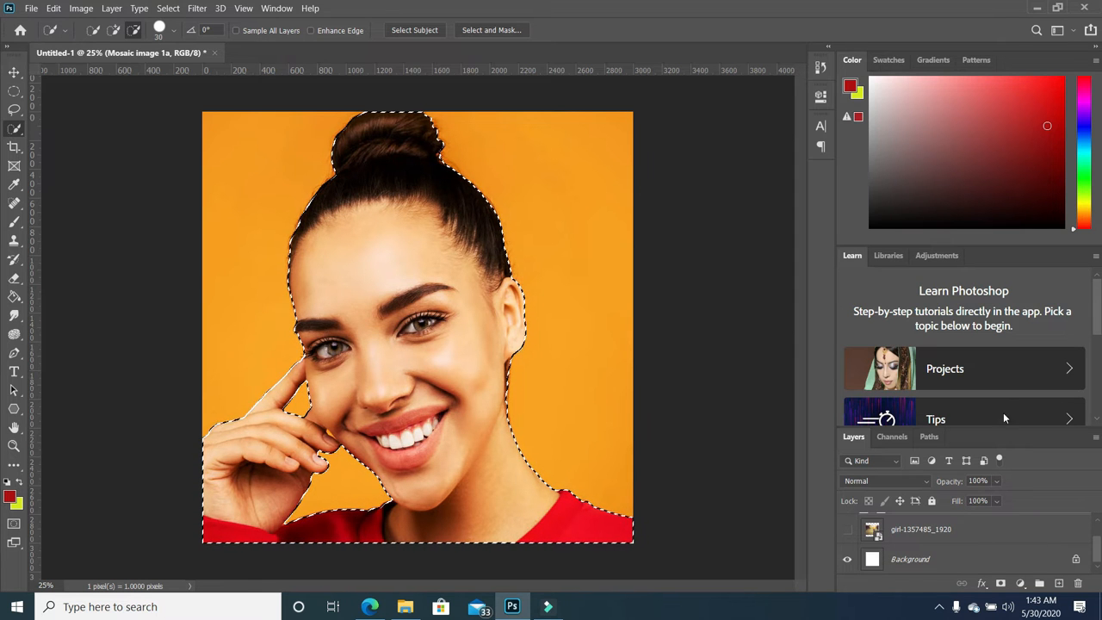
left_click_drag(1004, 426, 1004, 261)
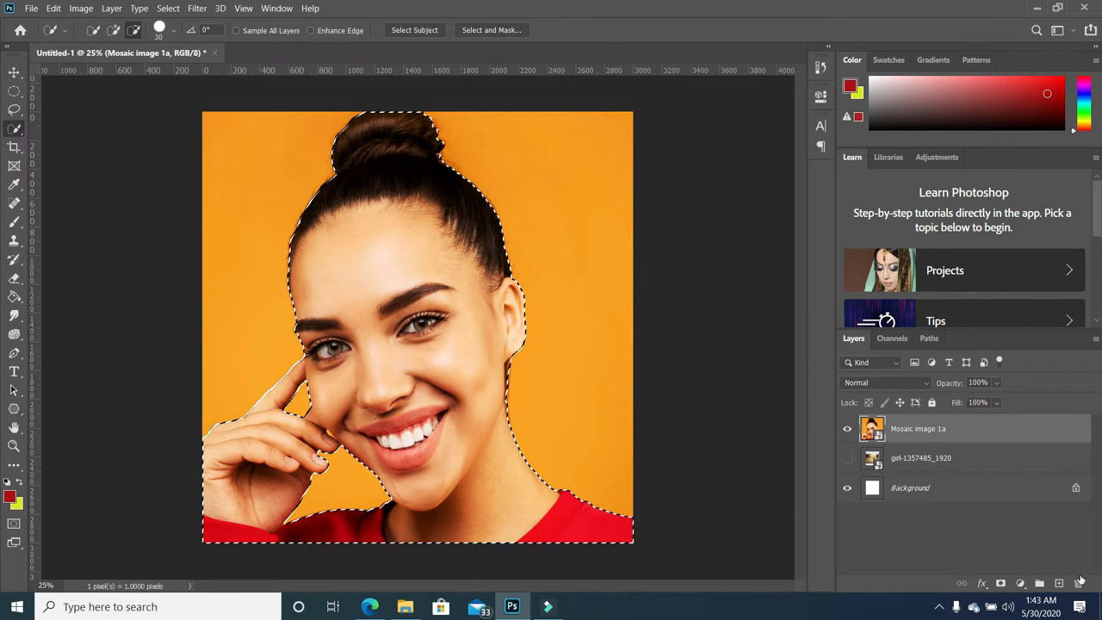
left_click(1001, 583)
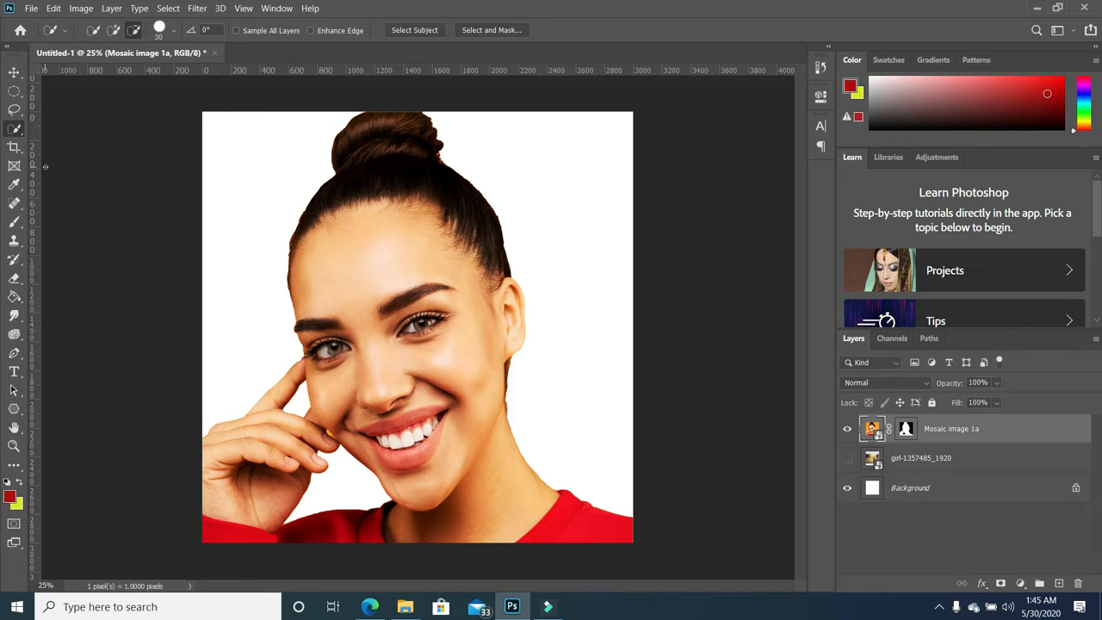
- Show the girl-1357485_1920 layer and hide the Mosaic image 1a layer
left_click(14, 146)
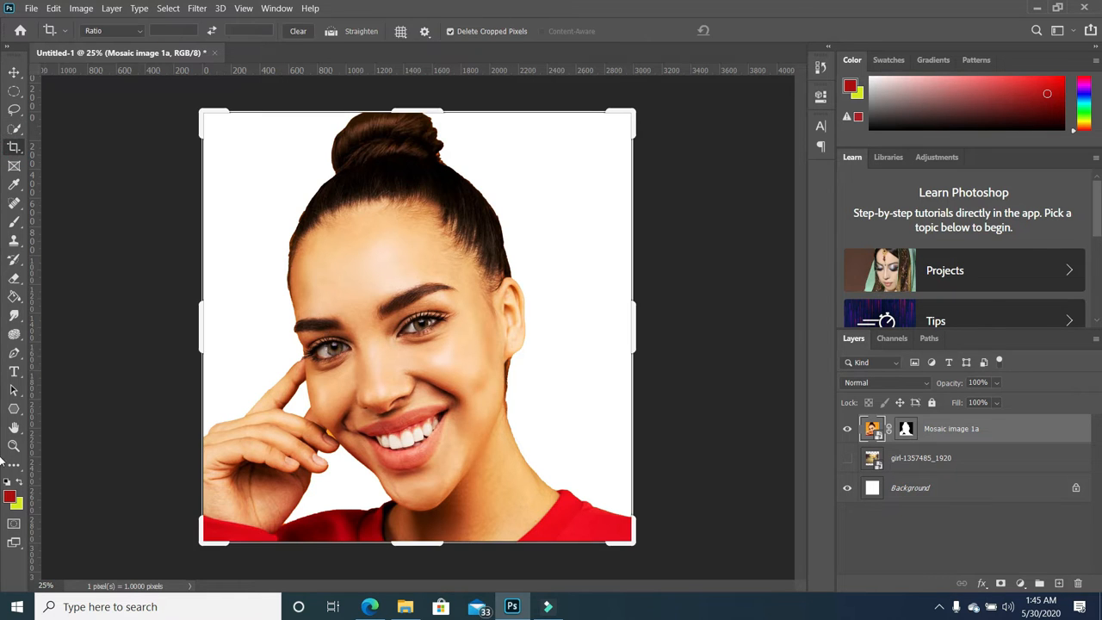
left_click(847, 457)
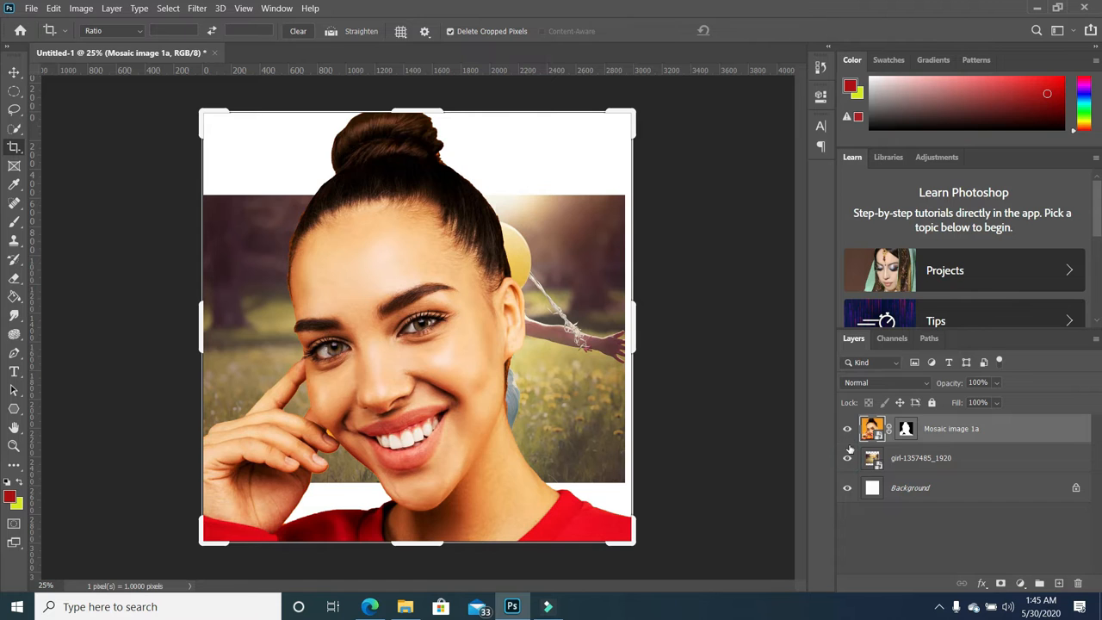
left_click(847, 428)
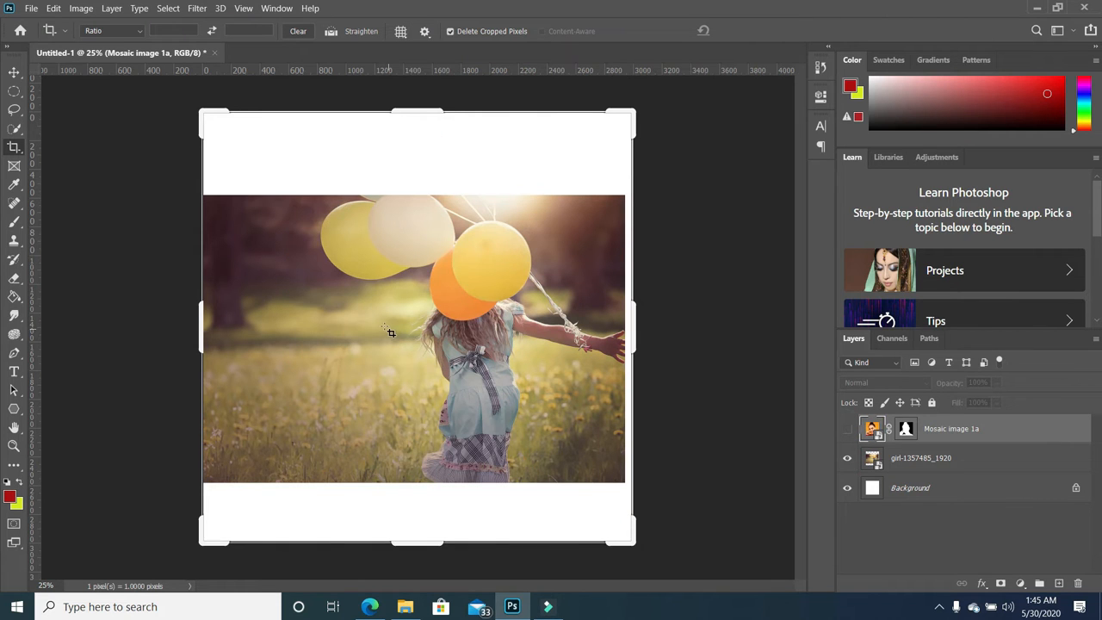
- Align the balloon girl photo with the canvas's upper edge and enlarge it to about 57% so it covers the whole canvas
left_click(13, 71)
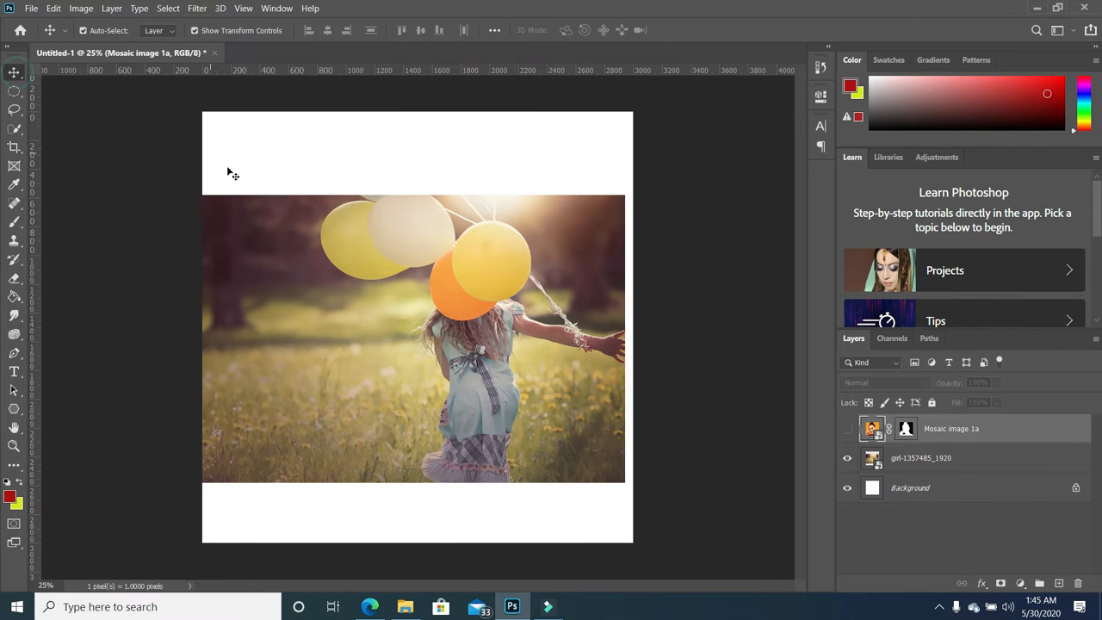
left_click(281, 248)
left_click_drag(263, 264, 277, 180)
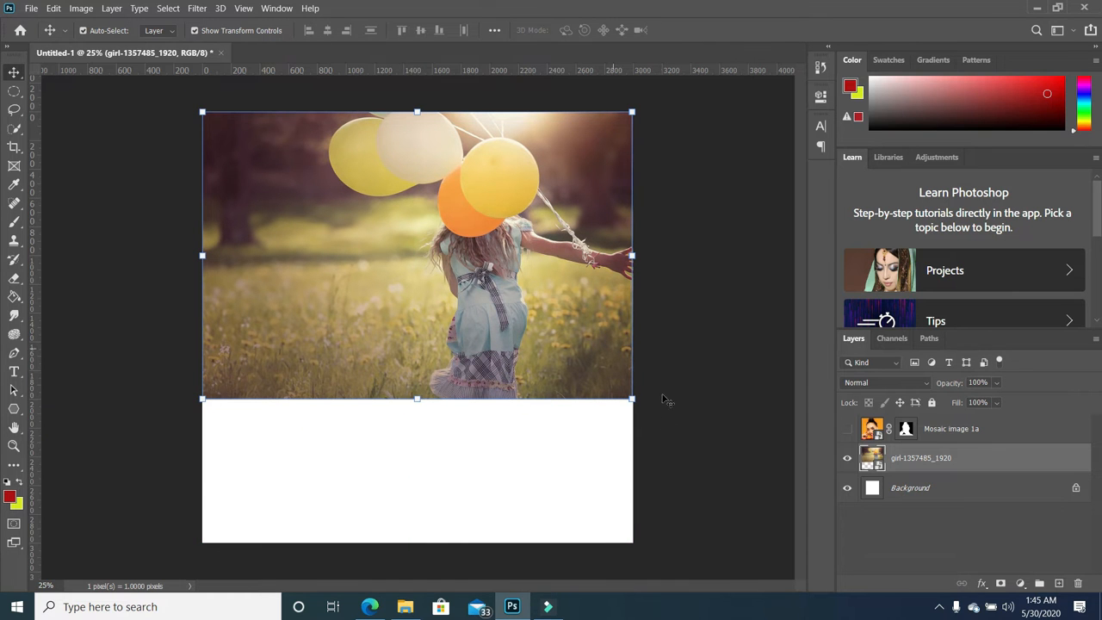
left_click_drag(633, 402, 809, 547)
left_click_drag(807, 617, 809, 618)
left_click_drag(533, 474, 385, 475)
key("Return")
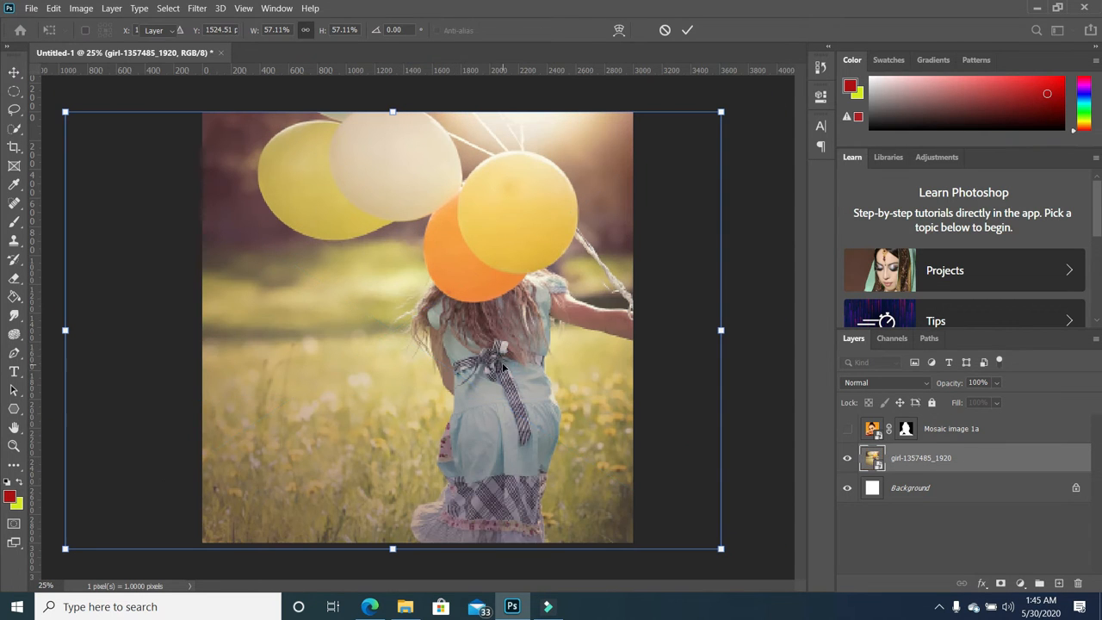
- Widen the canvas on both sides with the Crop tool to include the photo up to the girl's hand, and commit the crop
left_click(14, 147)
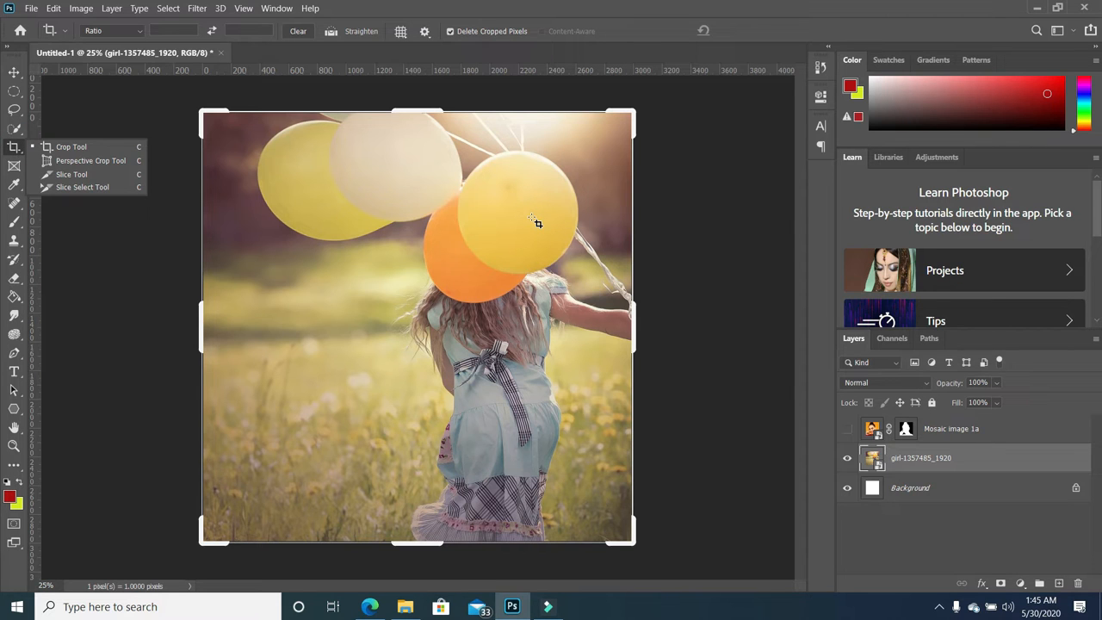
left_click(72, 148)
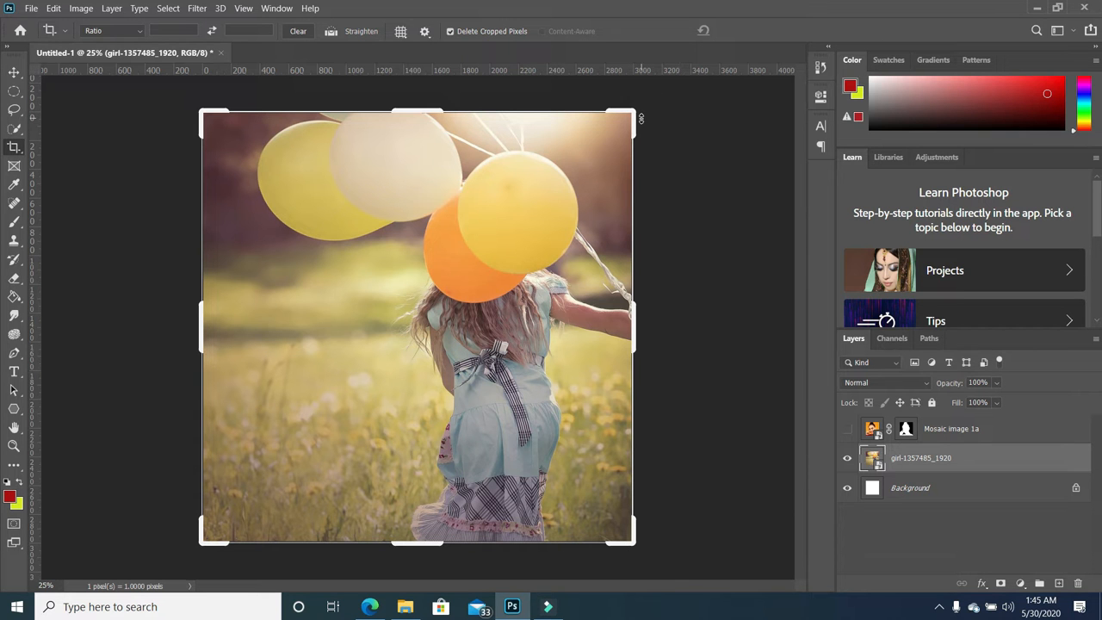
mouse_move(632, 110)
left_mouse_down()
mouse_move(556, 172)
mouse_move(629, 132)
left_mouse_up()
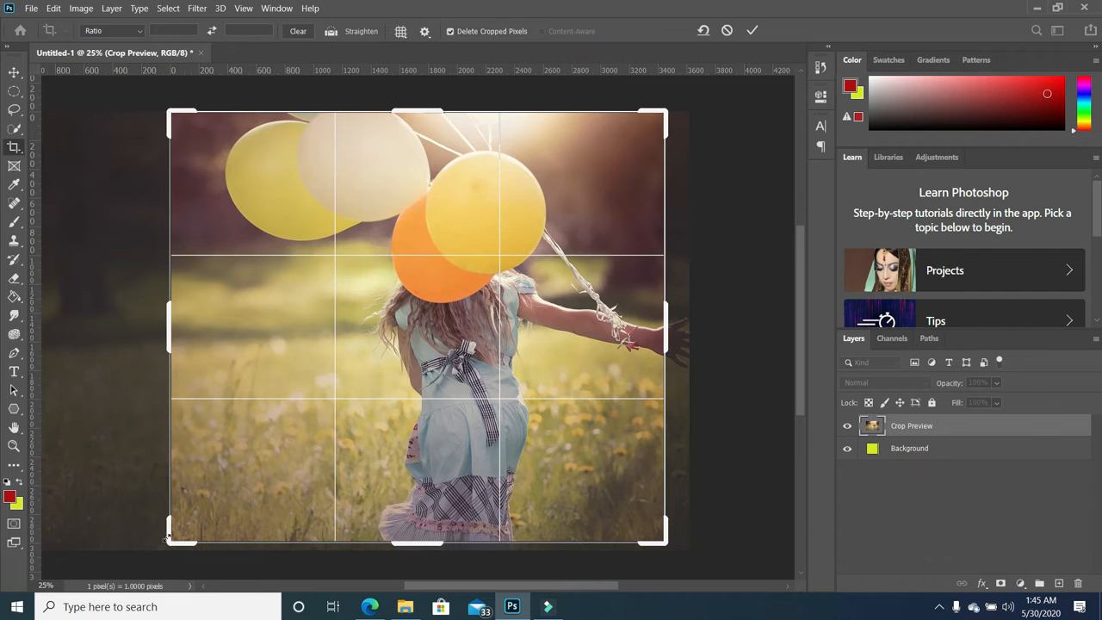
left_click_drag(169, 540, 105, 541)
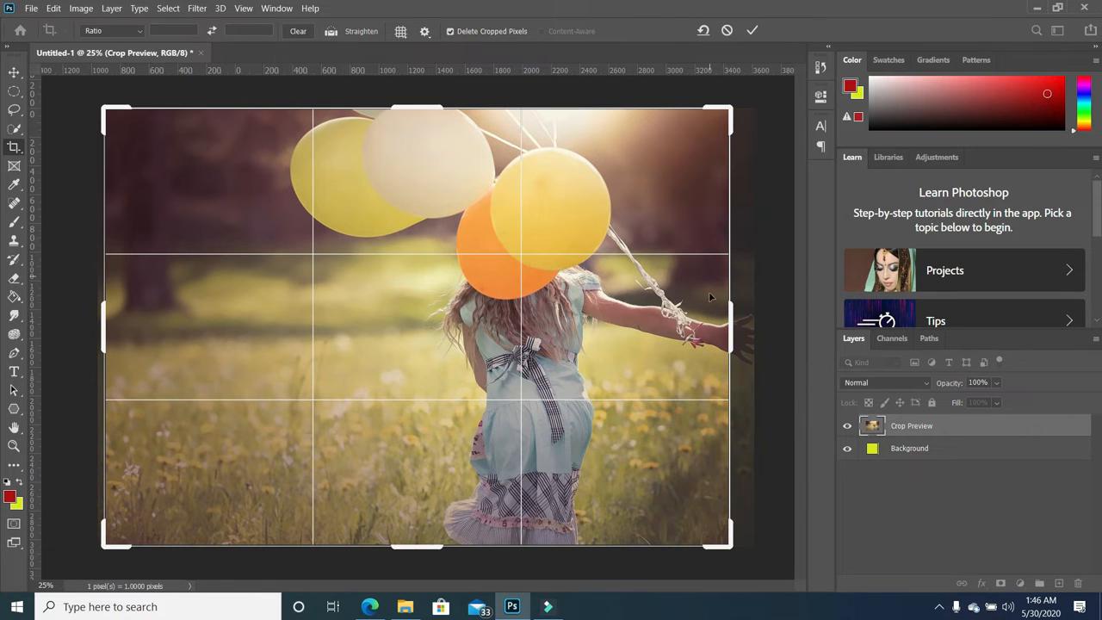
left_click_drag(730, 326, 740, 326)
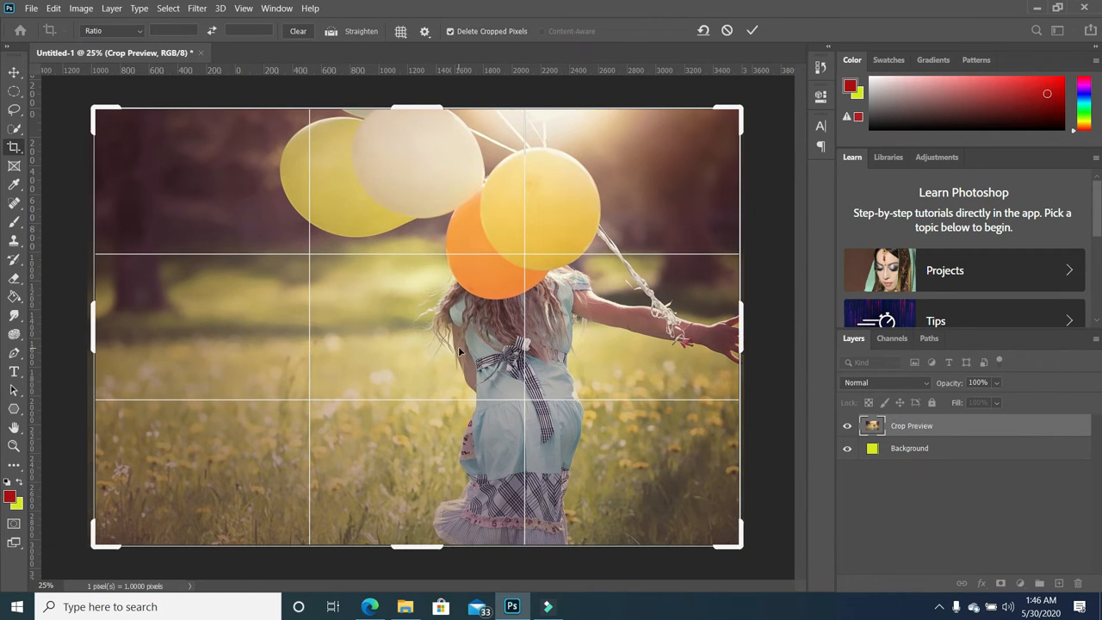
key("Return")
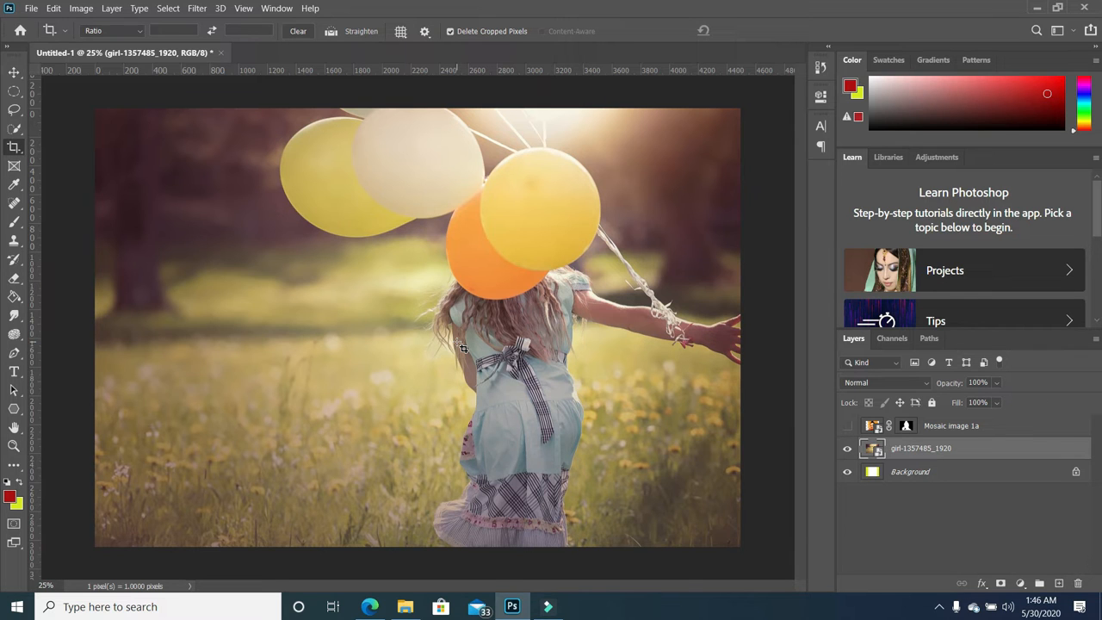
- Extend the canvas beyond the photo's right edge with the Crop tool to about 6000 px wide, and commit it
left_click(14, 147)
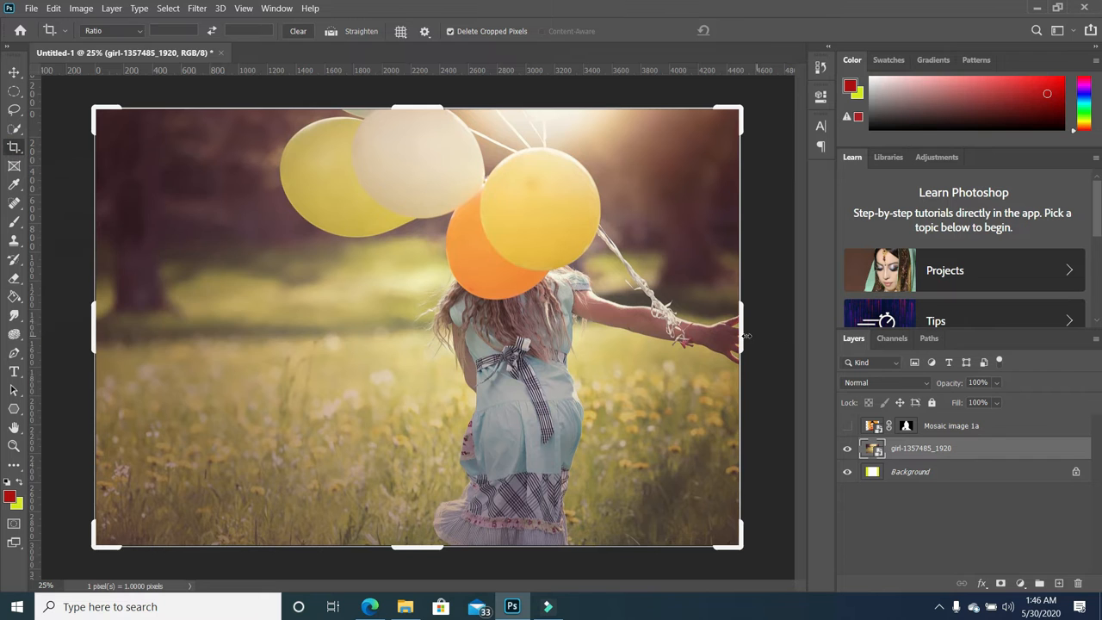
mouse_move(744, 333)
left_mouse_down()
mouse_move(811, 312)
mouse_move(728, 336)
left_mouse_up()
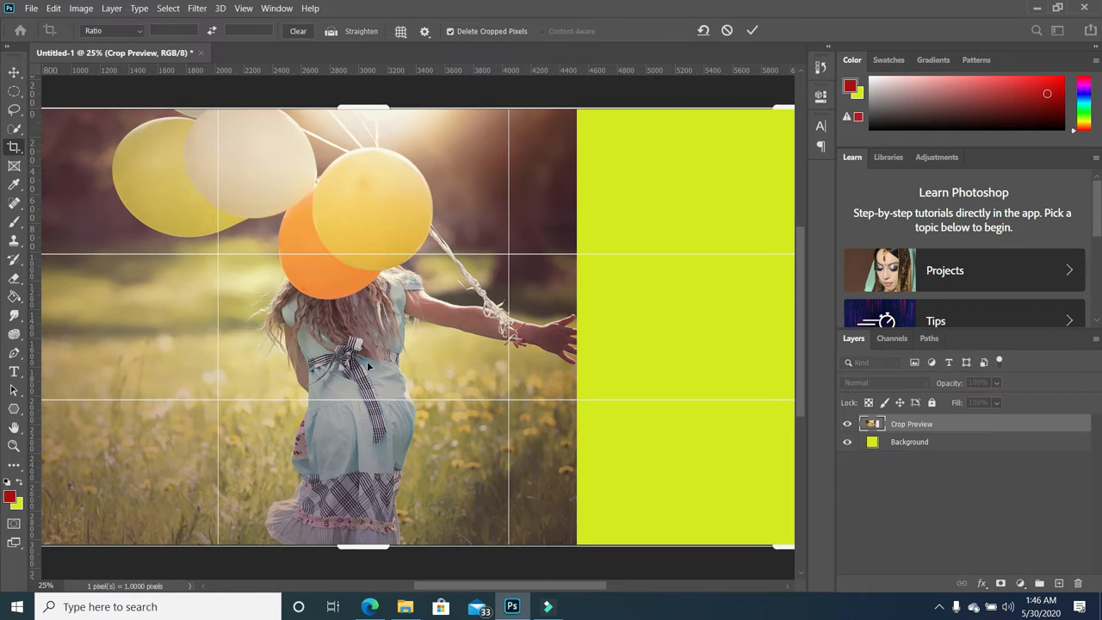
key("ctrl")
key("ctrl+0")
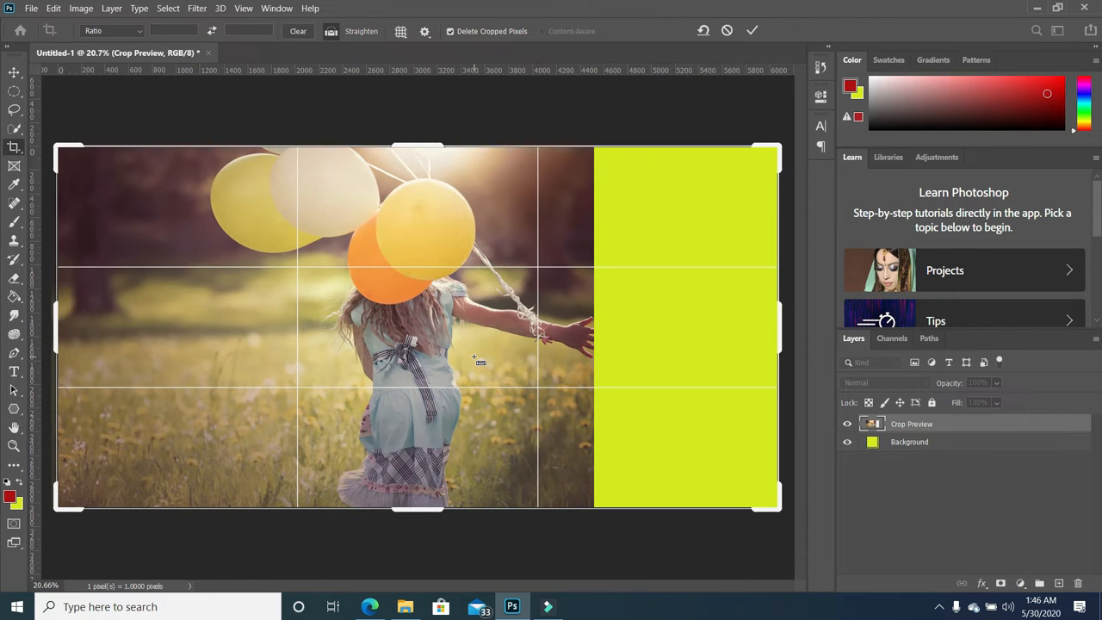
scroll(474, 356, "down", 1)
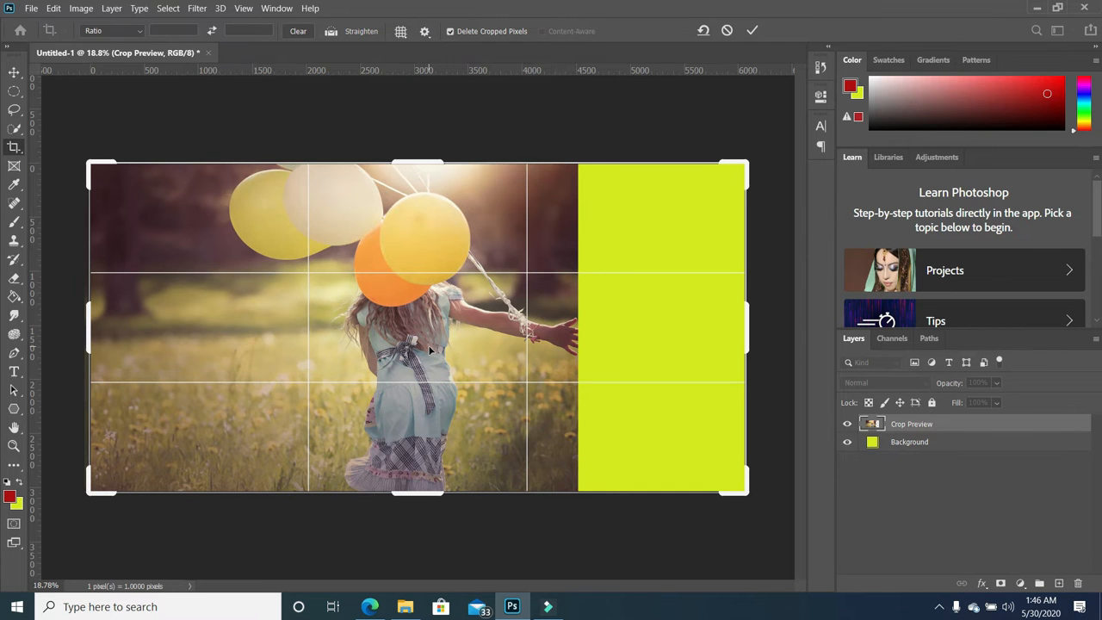
key("Return")
- Enlarge the balloon girl photo to about 69% and centre it horizontally on the green background
key("v")
left_click_drag(493, 315, 482, 350)
left_click_drag(170, 195, 73, 162)
left_click_drag(661, 142, 682, 127)
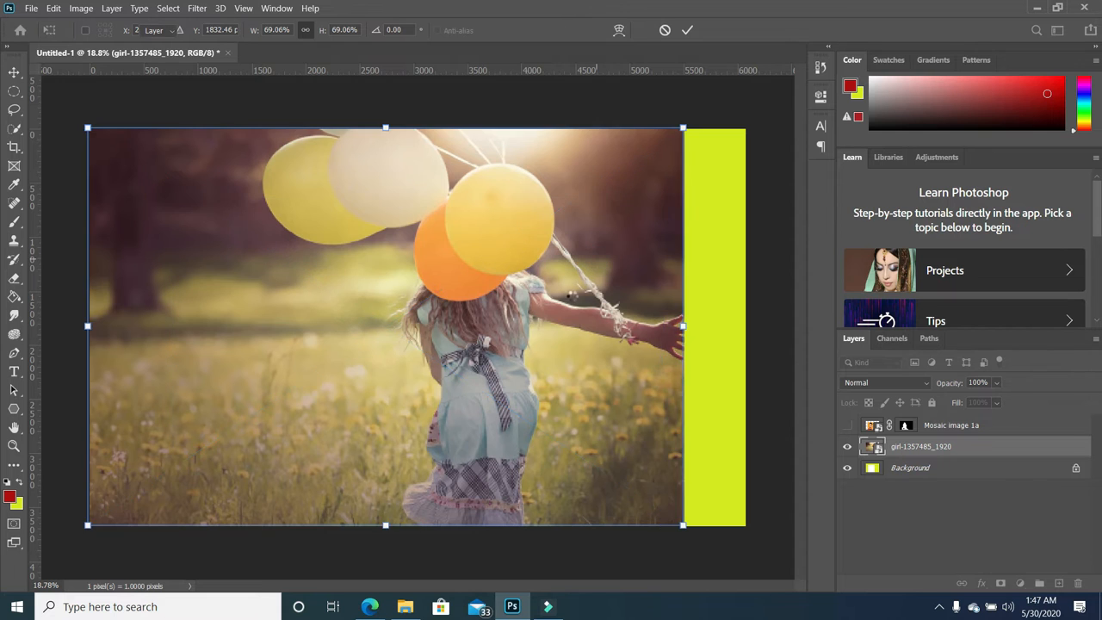
key("Return")
left_click_drag(539, 224, 572, 222)
left_click(311, 91)
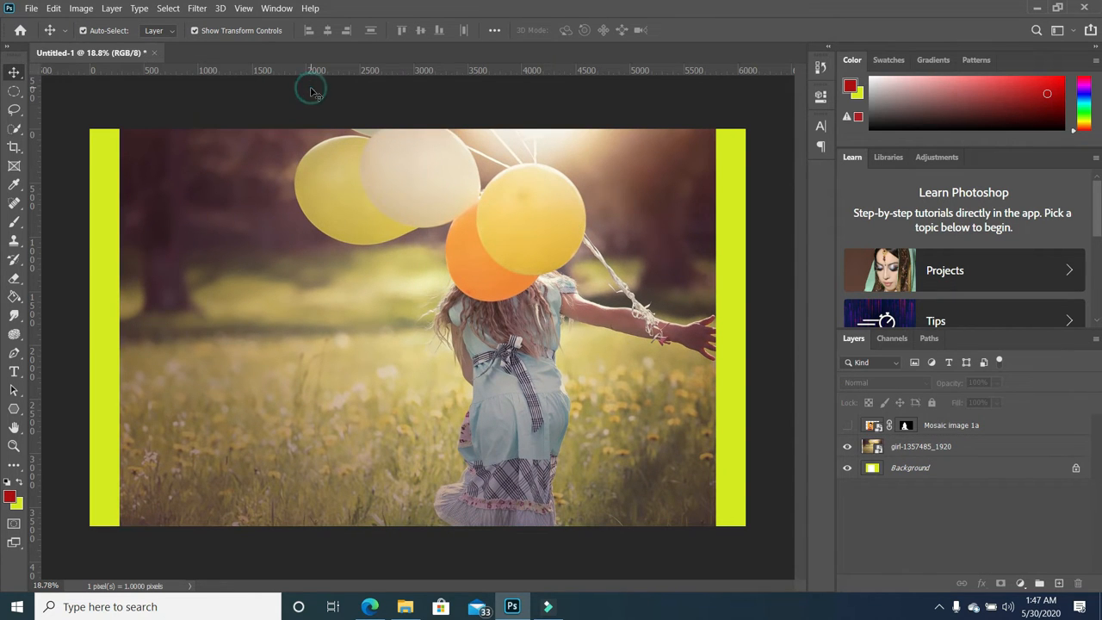
- Crop the document to a square of about 3300 px around the girl and balloons, excluding the green side strips
left_click(15, 148)
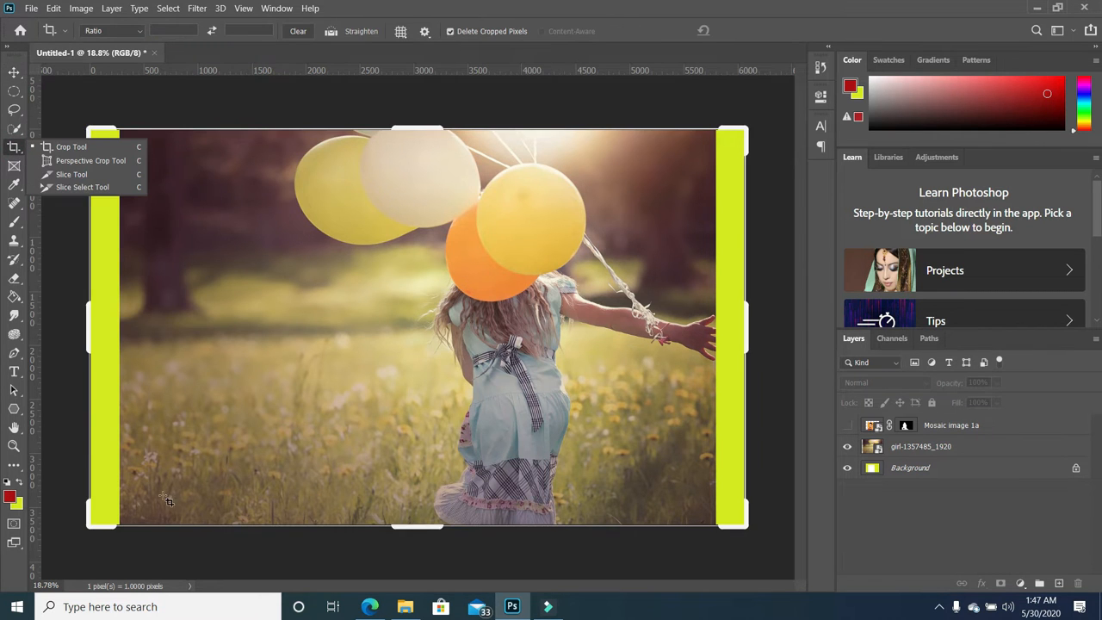
left_click_drag(88, 522, 241, 497)
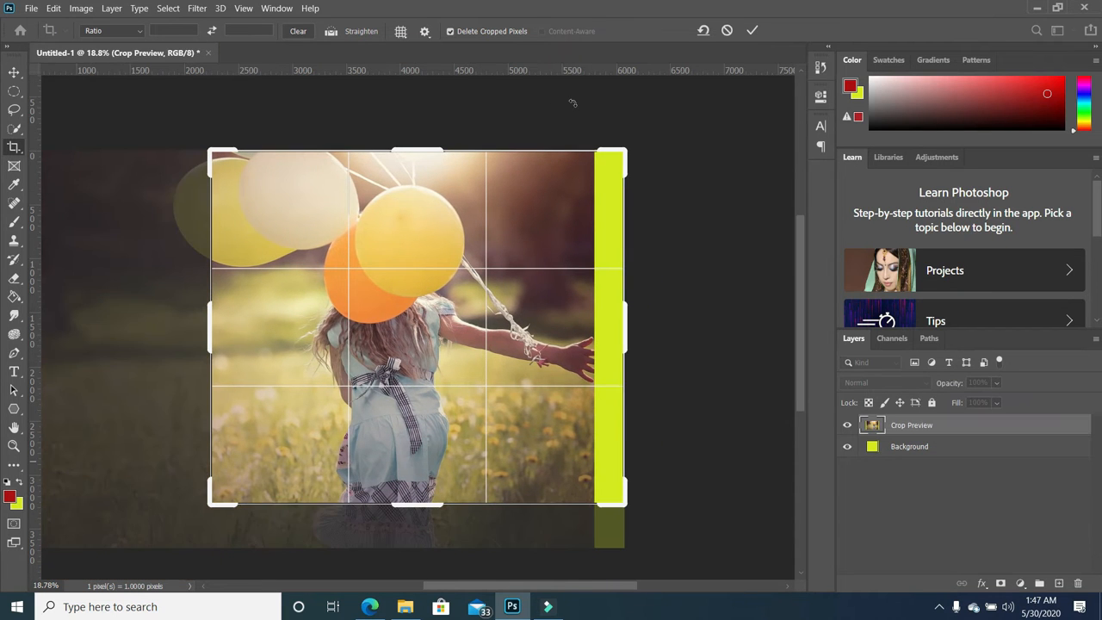
left_click_drag(625, 157, 594, 153)
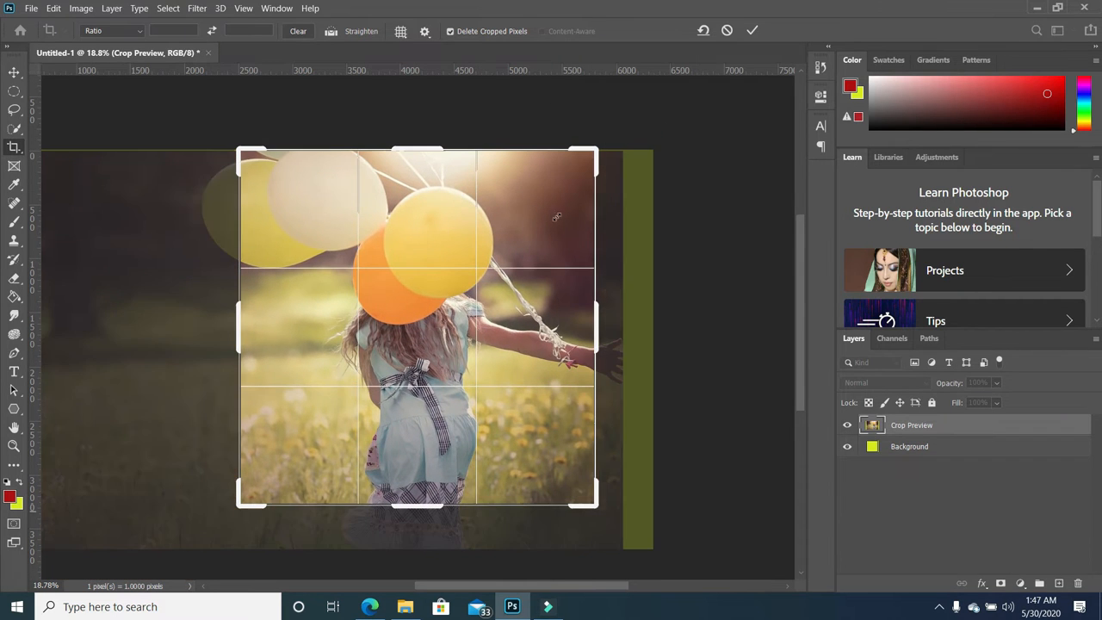
key("Return")
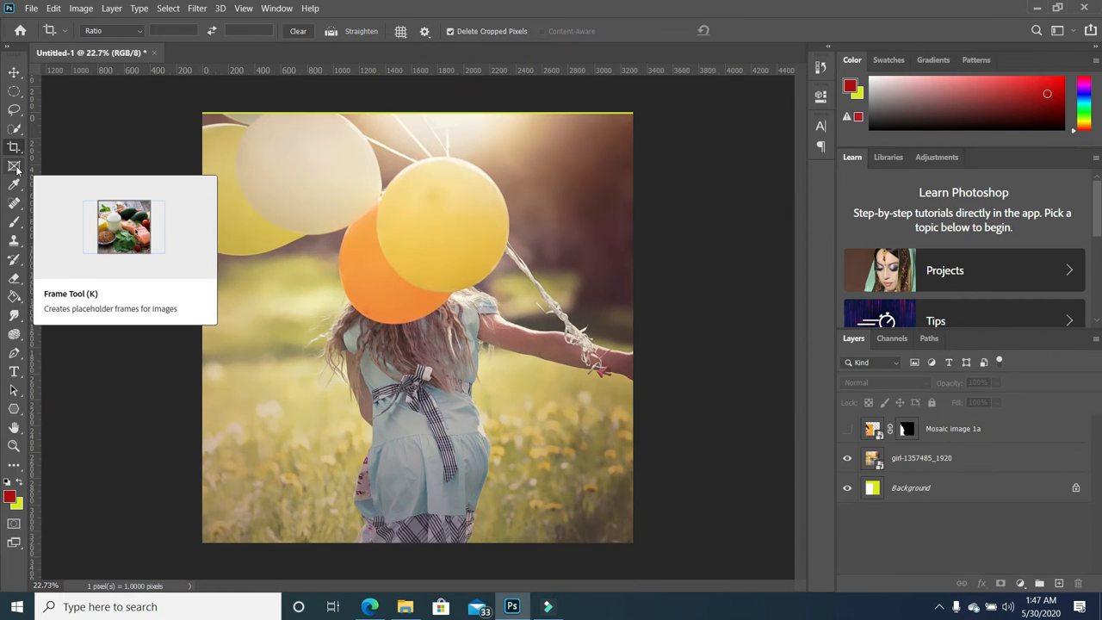
- Draw a rectangular frame about 2550 px wide over the balloon girl photo with the Frame tool
left_click(16, 166)
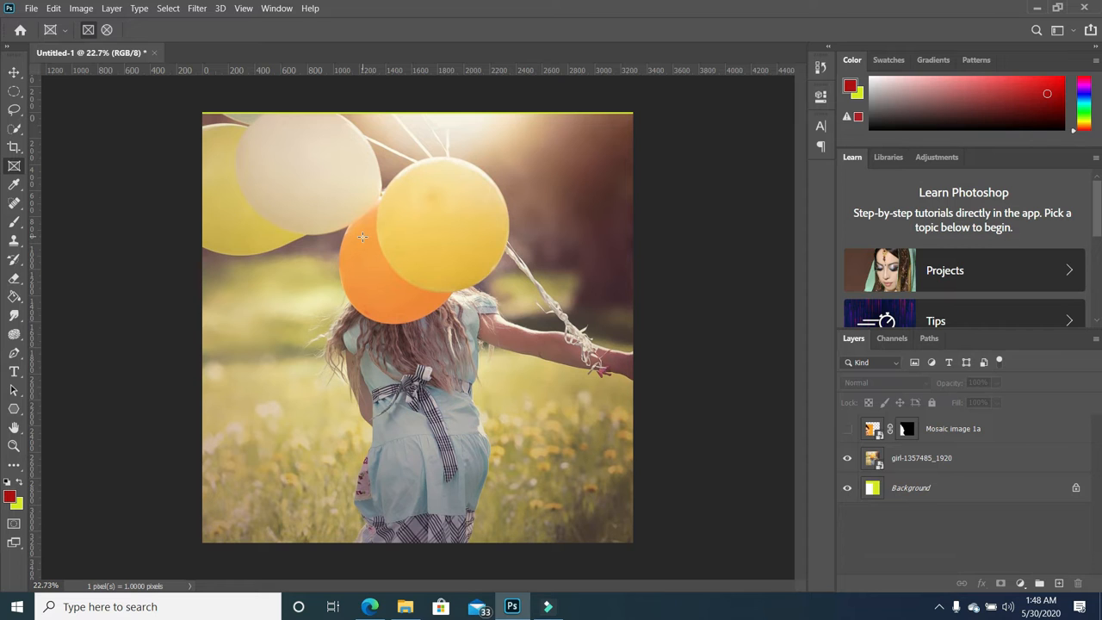
left_click_drag(253, 177, 580, 495)
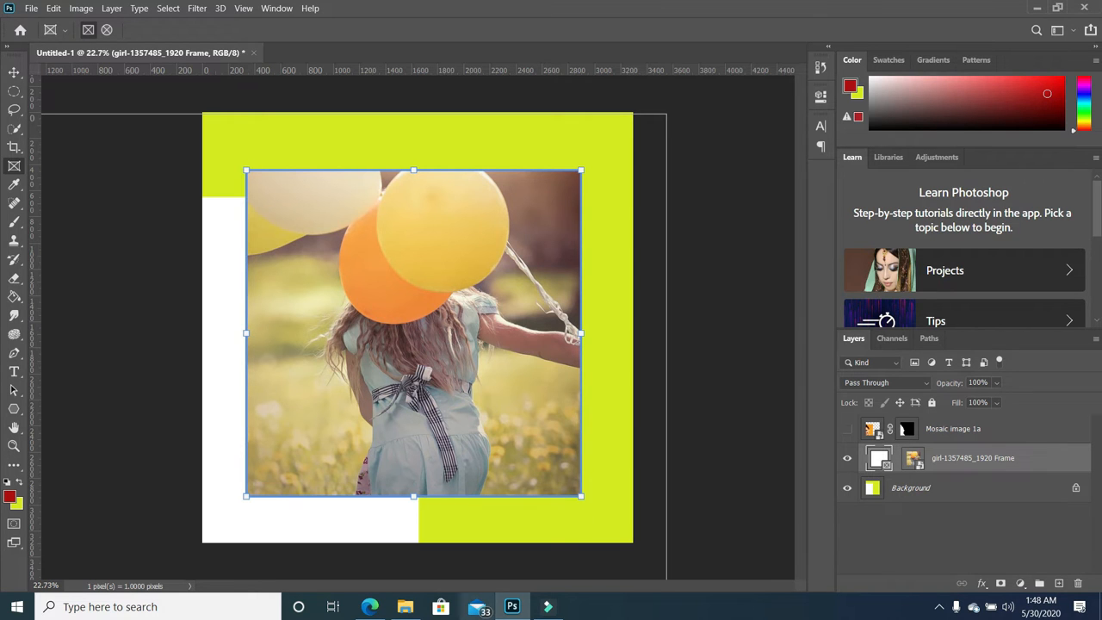
- Replace the framed photo with Mosaic image 1a from File Explorer, and deselect the frame
left_click(405, 606)
left_click_drag(242, 172, 503, 616)
left_click_drag(547, 603, 445, 369)
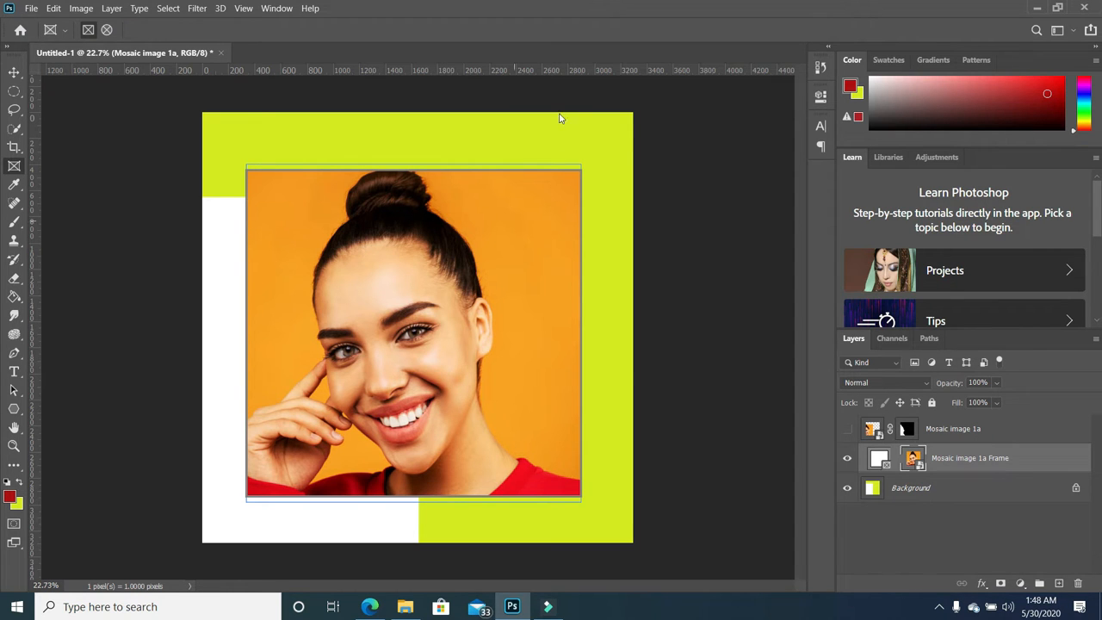
left_click(14, 72)
left_click(107, 174)
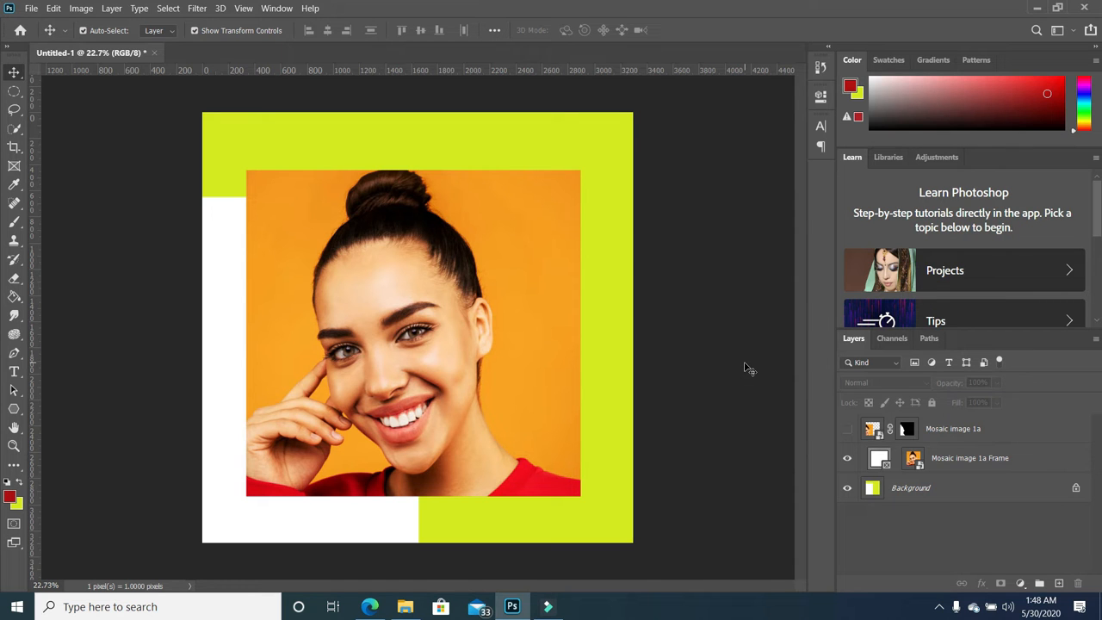
- Sample the background white, the photo's orange backdrop, the red sweater and the skin tone with the Eyedropper tool
scroll(711, 287, "up", 2)
scroll(711, 287, "down", 1)
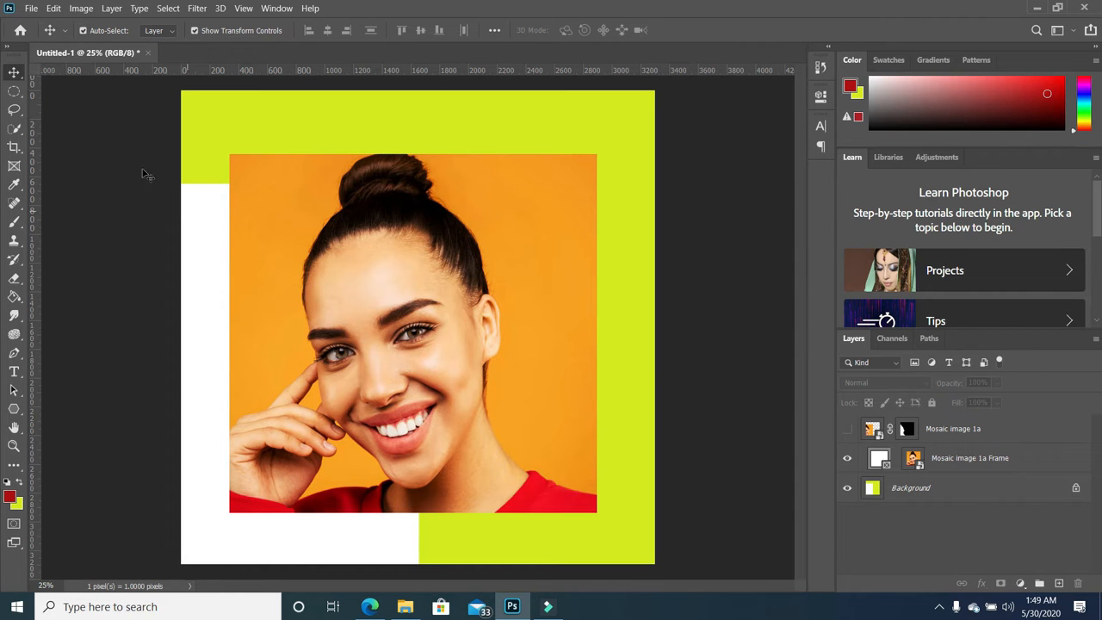
left_click(14, 185)
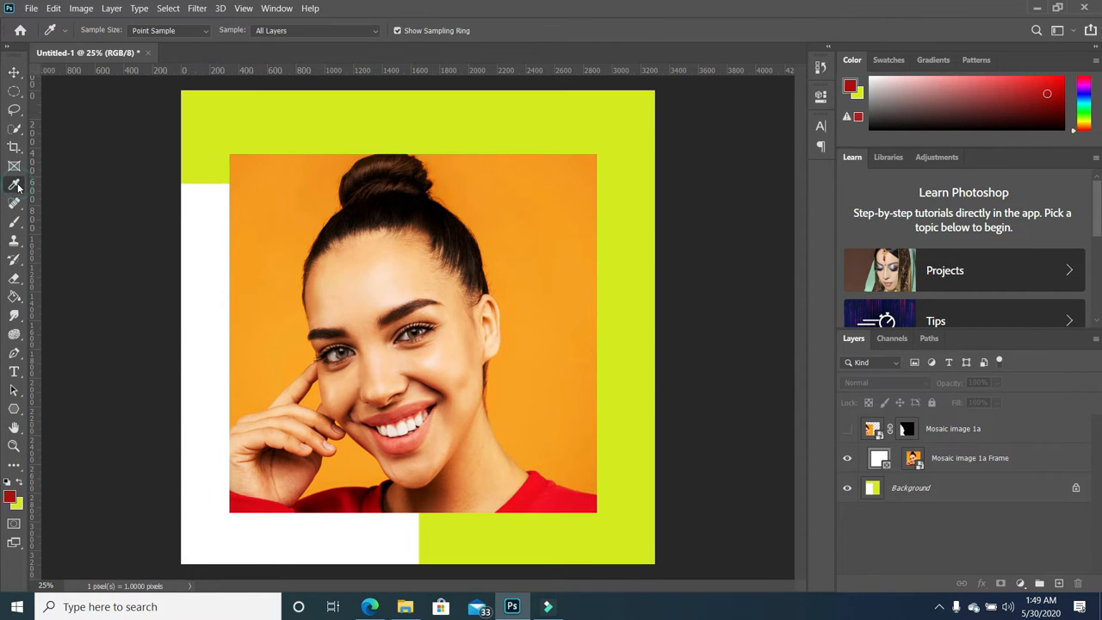
left_click(211, 405)
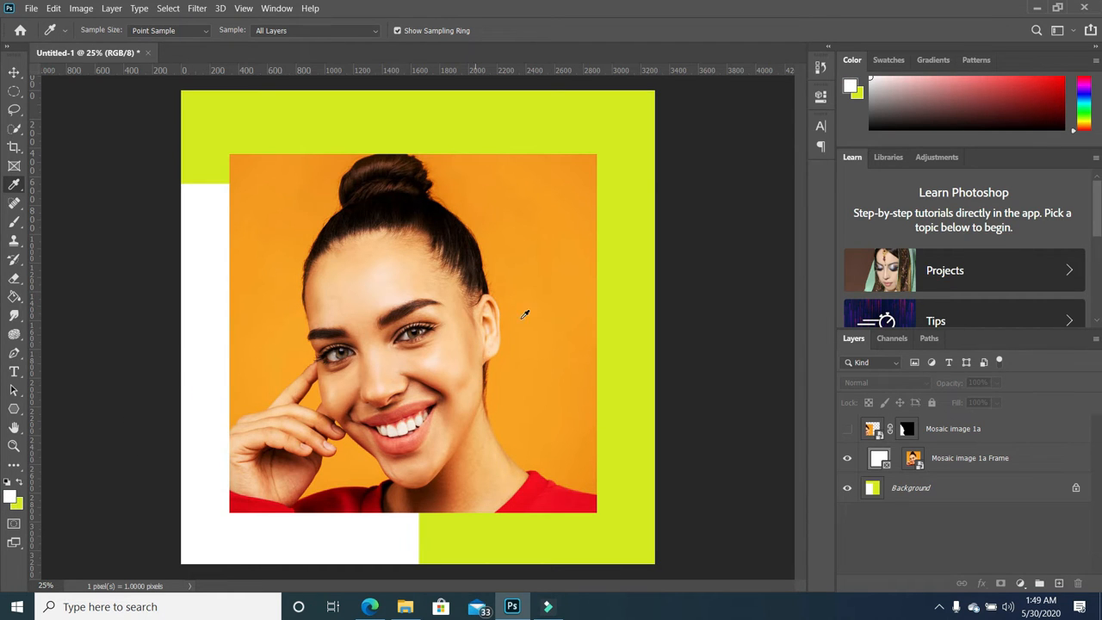
left_click(544, 220)
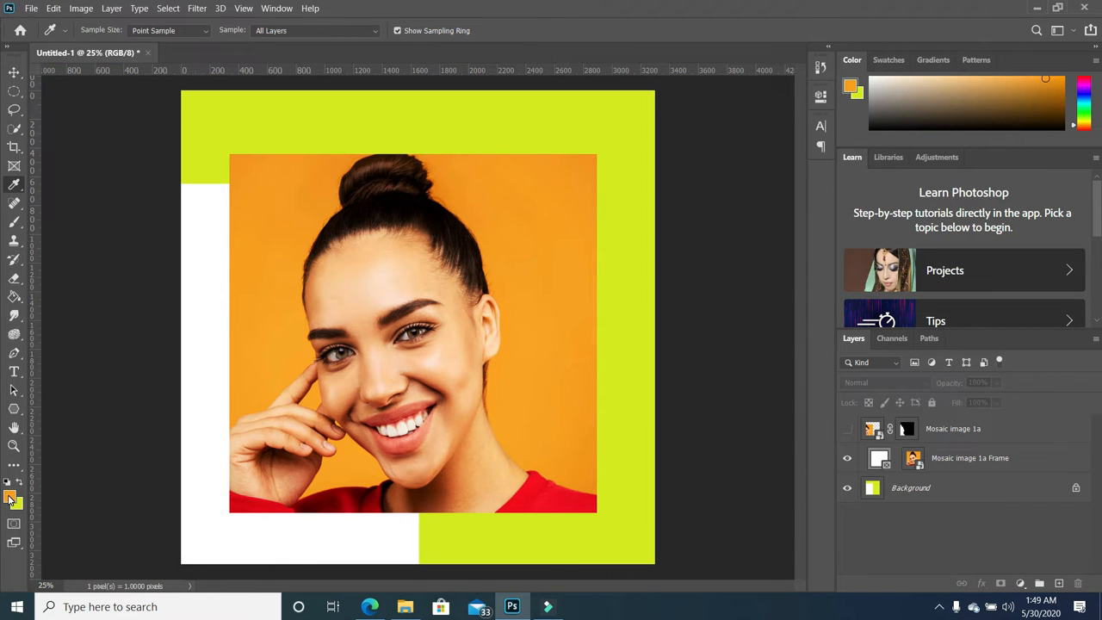
left_click(550, 499)
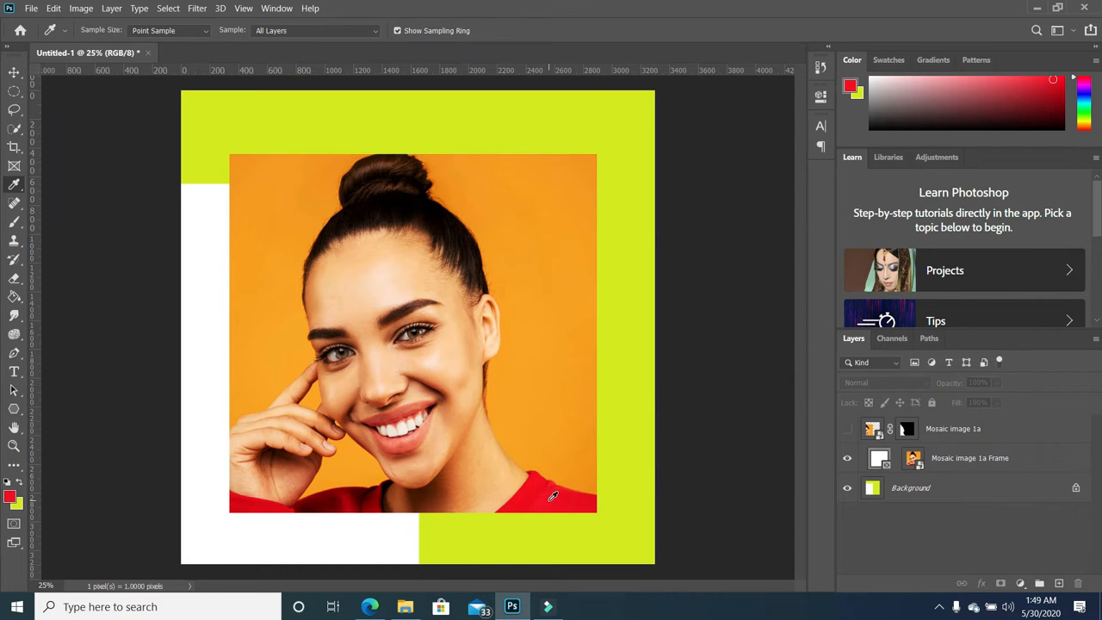
left_click_drag(441, 439, 486, 380)
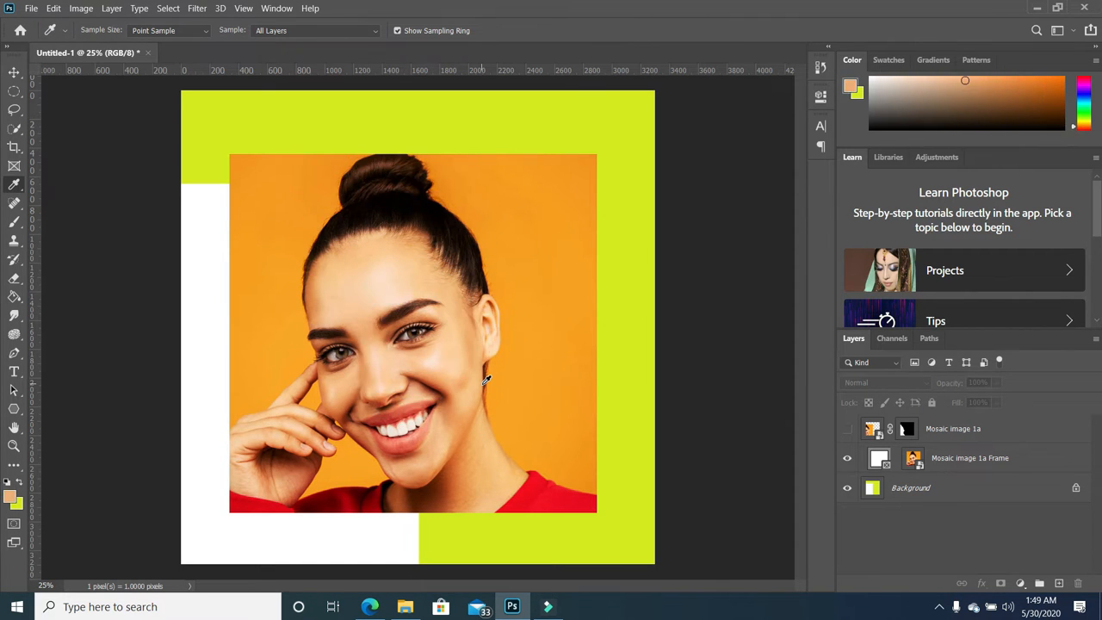
- Paint several small dark brown spots on the woman's forehead with the Brush tool
left_click(19, 204)
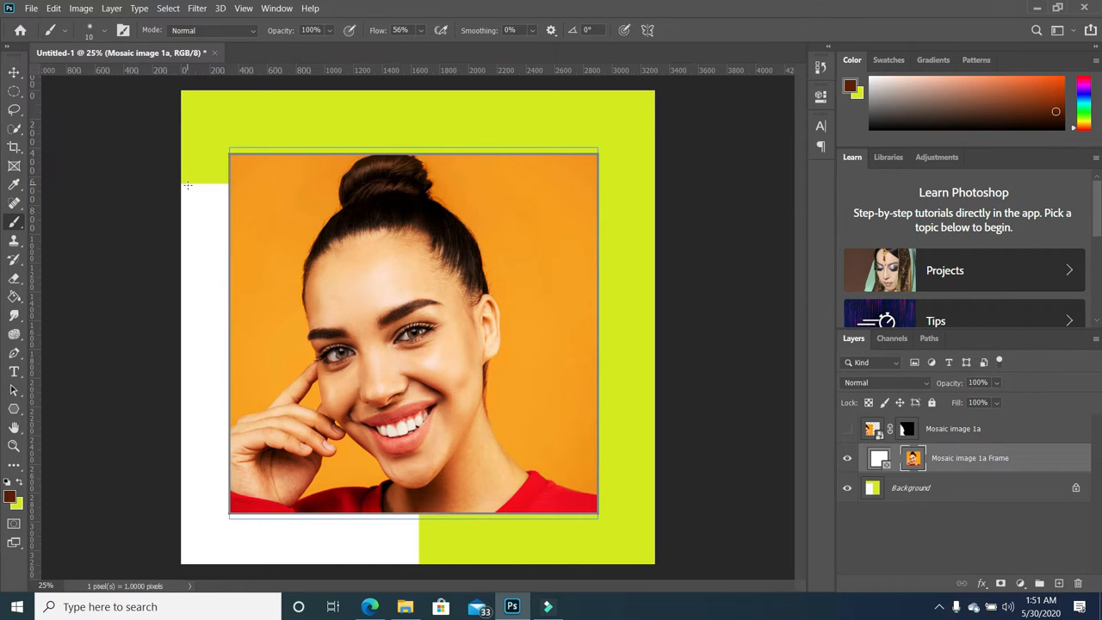
left_click(354, 294)
key("]")
key("]")
key("]")
left_click(376, 280)
left_click(333, 304)
left_click(346, 306)
left_click(355, 266)
left_click(392, 290)
left_click(397, 288)
left_click(402, 284)
- Remove the painted spots from the woman's forehead with the Spot Healing Brush
left_click(14, 202)
right_click(15, 203)
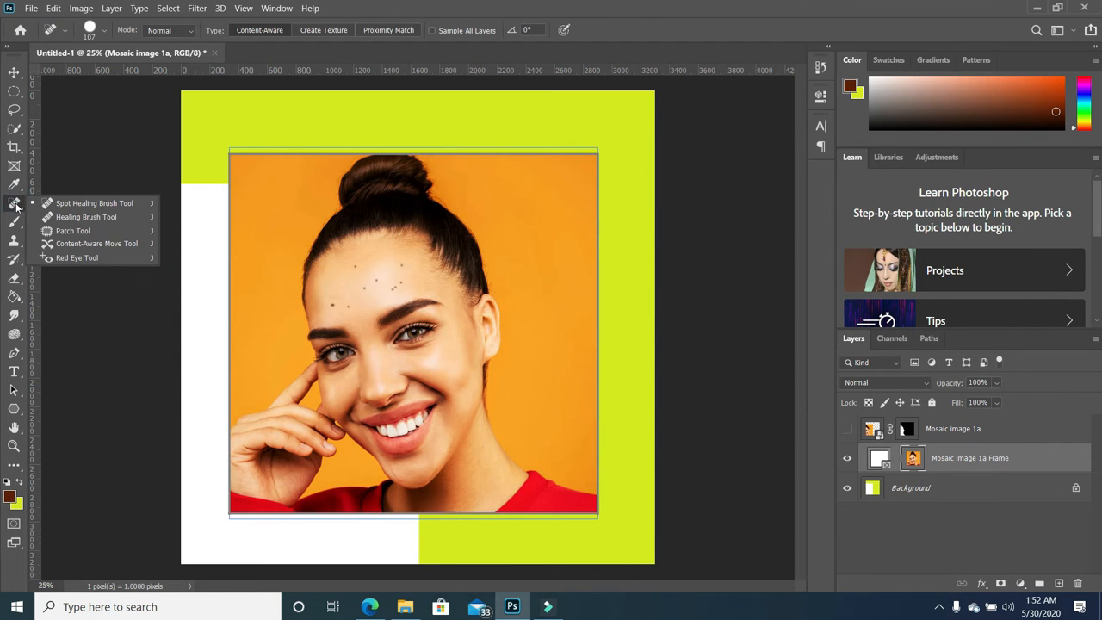
left_click(402, 263)
left_click_drag(402, 263, 394, 289)
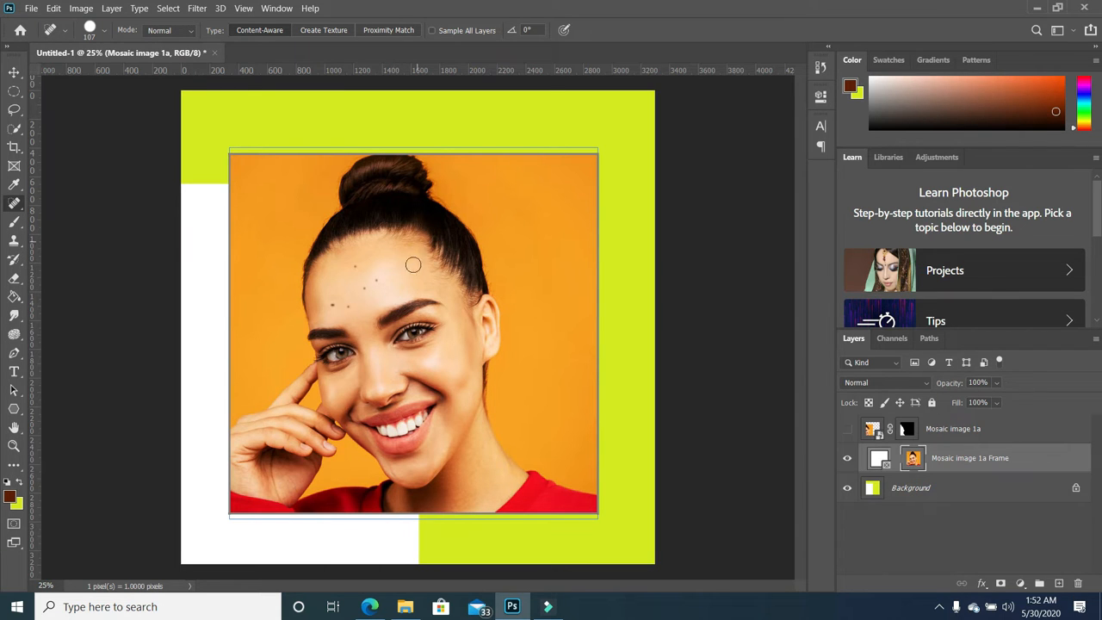
mouse_move(386, 279)
left_mouse_down()
mouse_move(364, 287)
mouse_move(352, 272)
mouse_move(352, 308)
mouse_move(334, 306)
left_mouse_up()
- Set the Brush tool to 480 px size and 31% hardness, and look through the General Brushes presets
left_click_drag(14, 228, 51, 222)
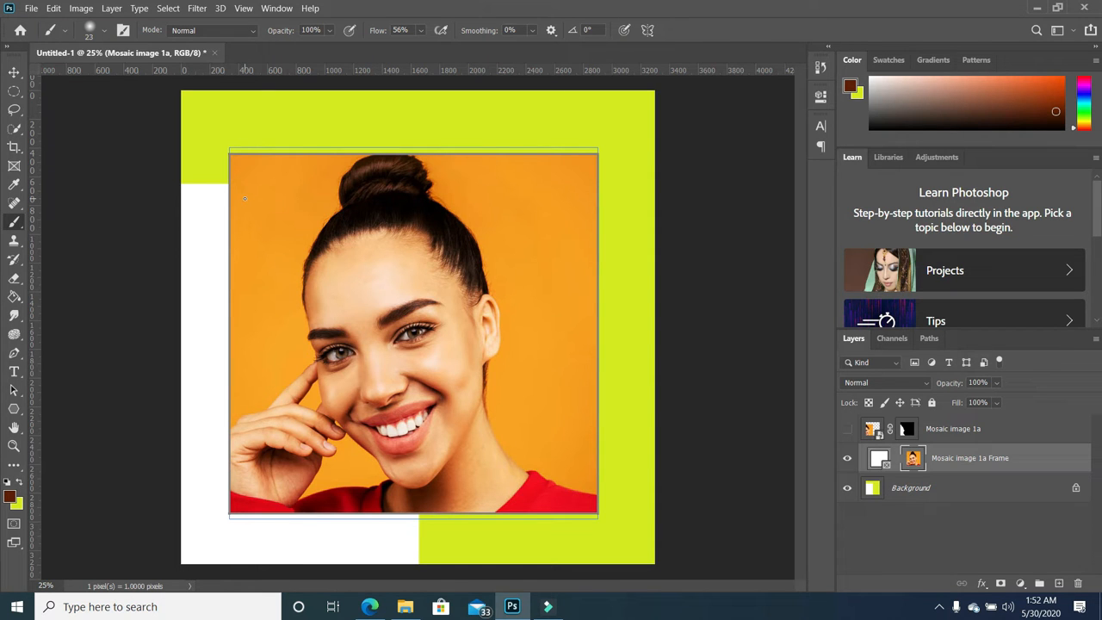
left_click(105, 32)
mouse_move(90, 76)
left_mouse_down()
mouse_move(179, 74)
mouse_move(118, 79)
mouse_move(161, 75)
left_mouse_up()
mouse_move(80, 110)
left_mouse_down()
mouse_move(121, 111)
mouse_move(107, 108)
left_mouse_up()
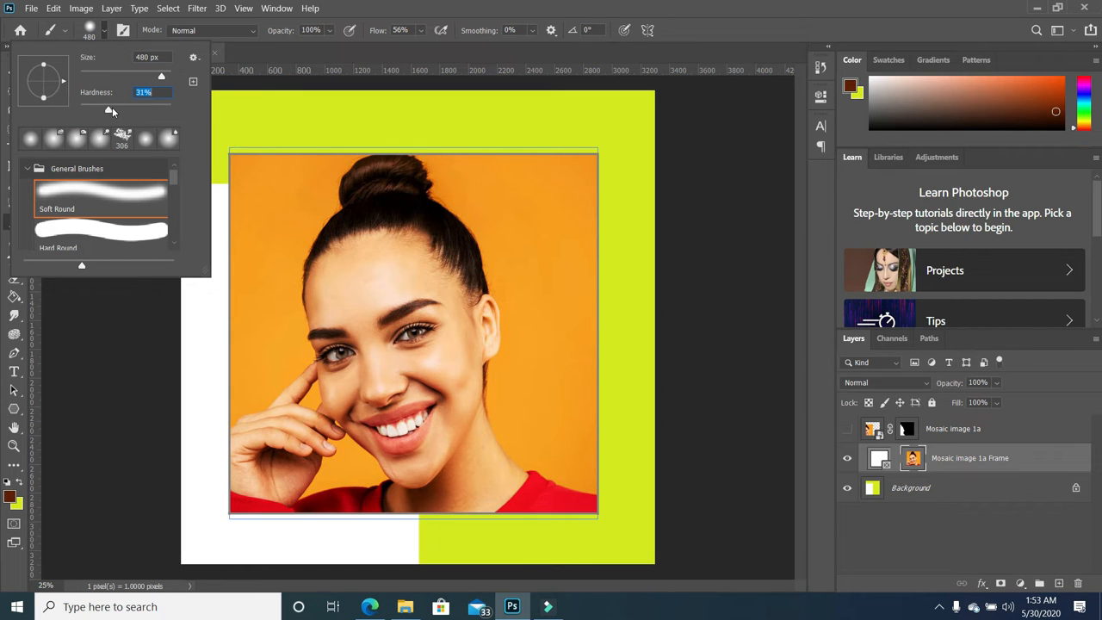
left_click(26, 167)
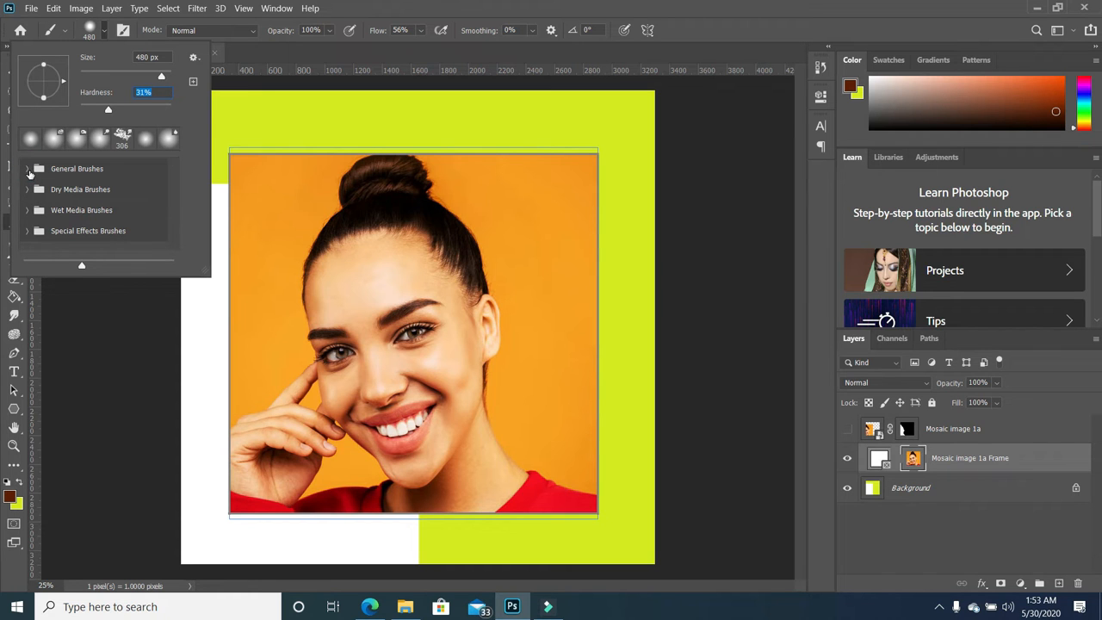
left_click(27, 169)
scroll(101, 211, "down", 5)
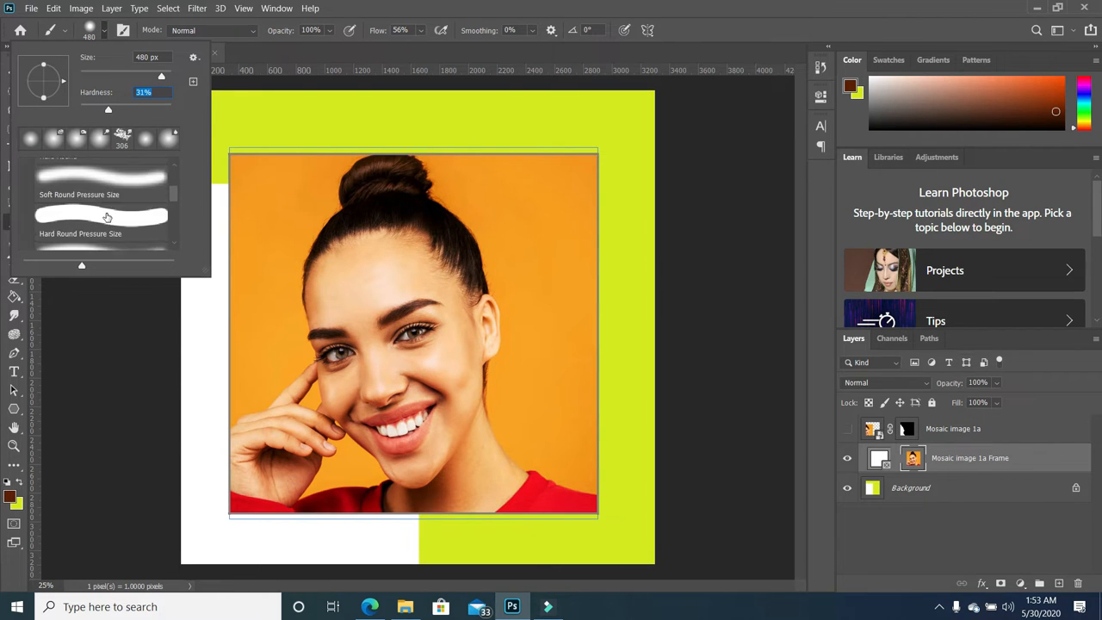
scroll(91, 207, "up", 3)
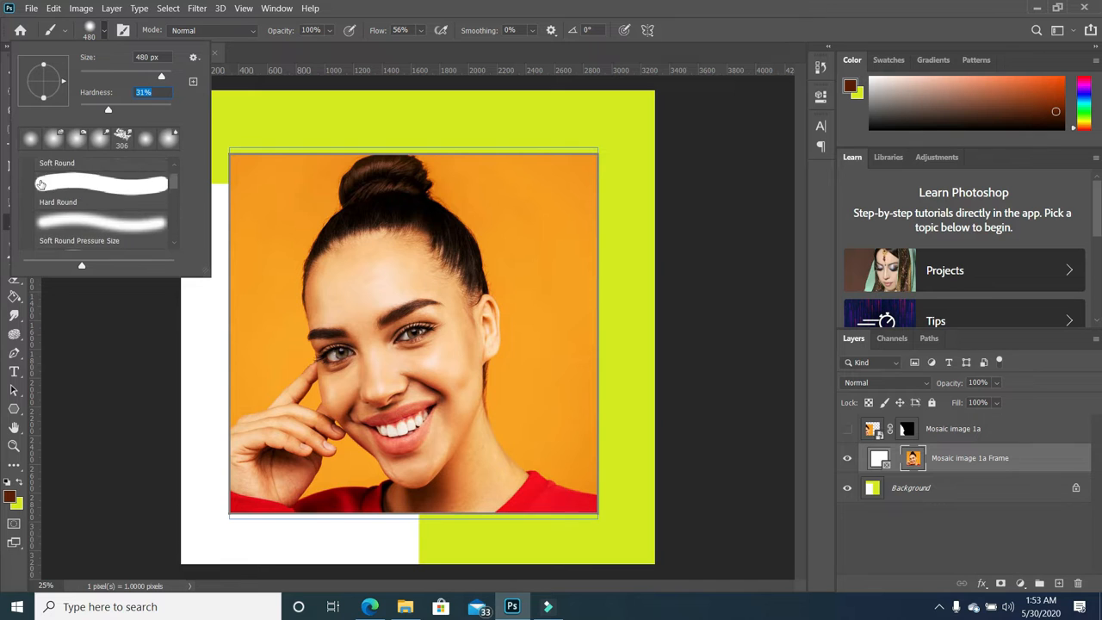
left_click(26, 169)
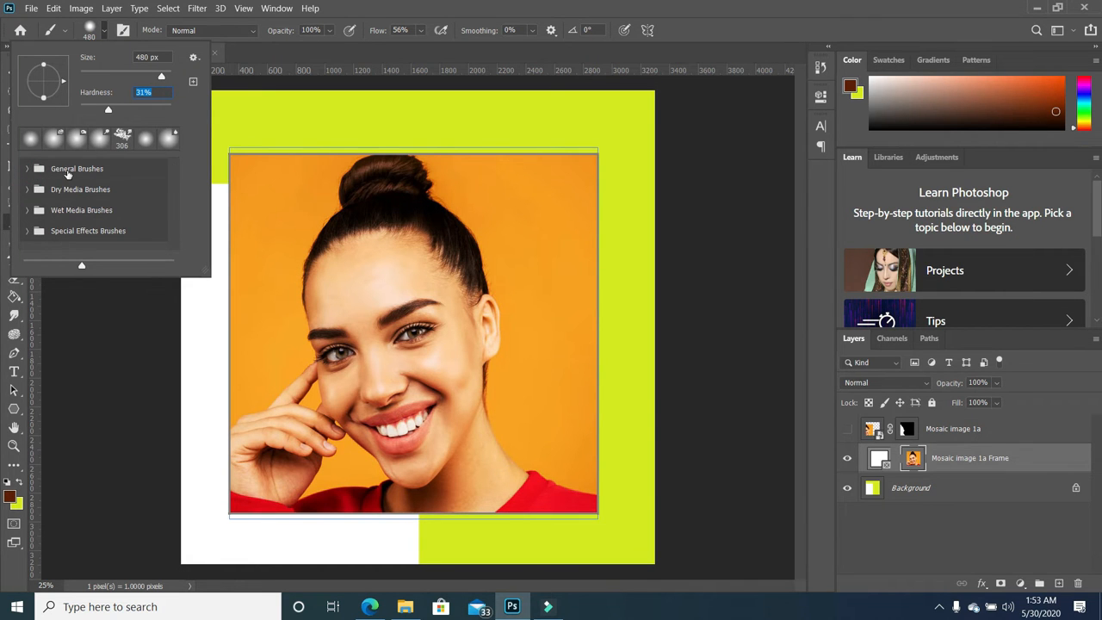
left_click(711, 224)
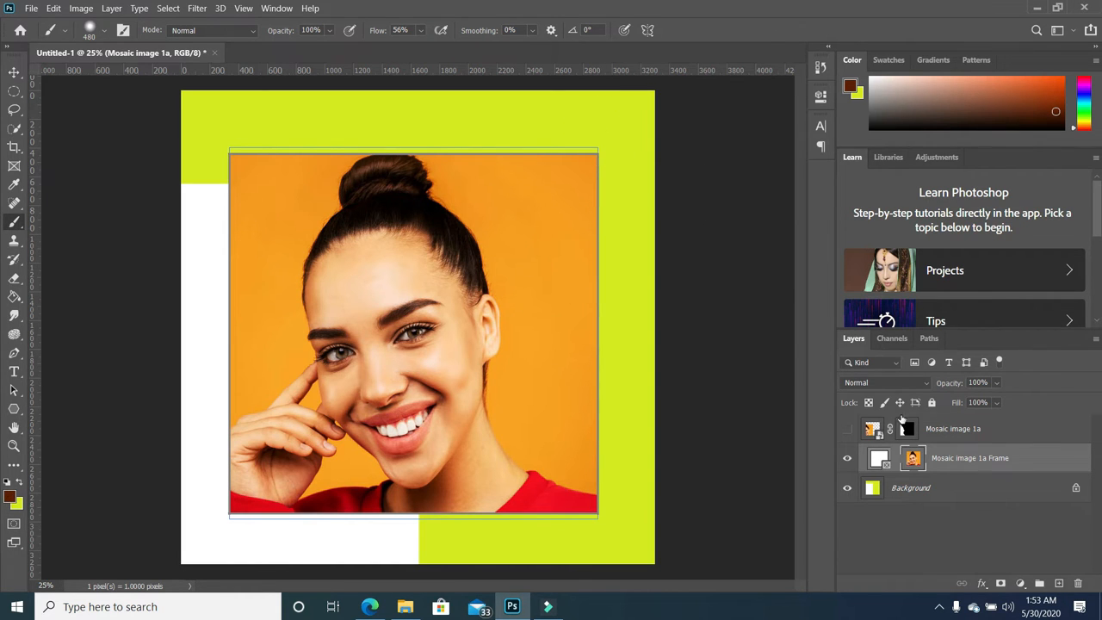
- Paint the whole Background layer dark brown, hiding the Mosaic image 1a Frame layer temporarily to cover the area beneath it
left_click(915, 490)
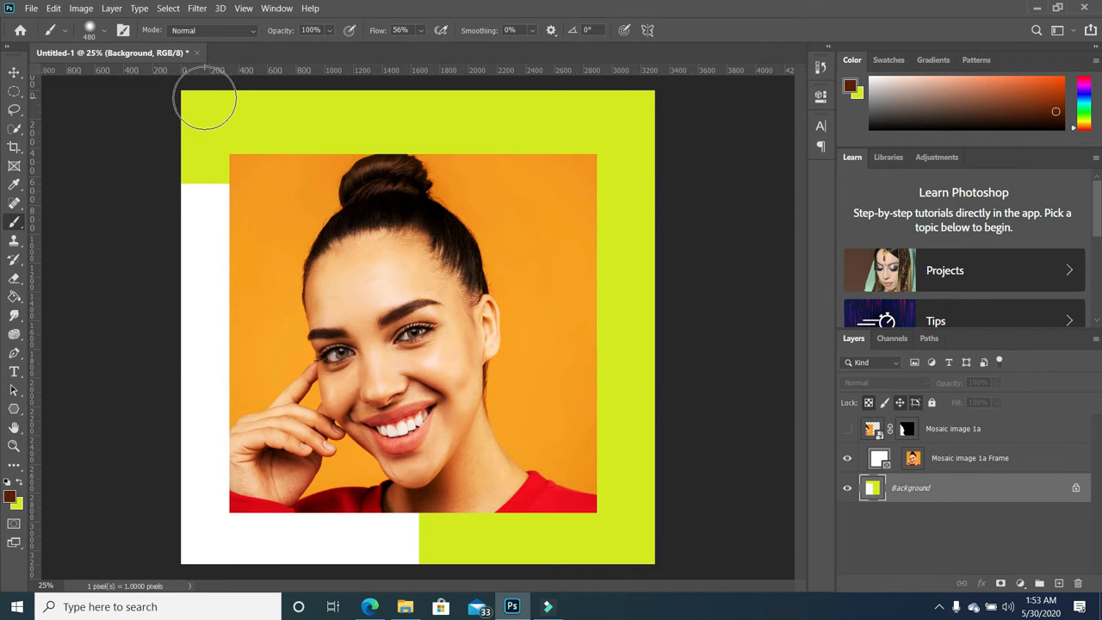
mouse_move(201, 98)
left_mouse_down()
mouse_move(193, 167)
mouse_move(210, 166)
mouse_move(251, 101)
mouse_move(271, 127)
mouse_move(178, 151)
mouse_move(442, 125)
mouse_move(269, 113)
mouse_move(610, 121)
mouse_move(247, 138)
left_mouse_up()
mouse_move(239, 142)
left_mouse_down()
mouse_move(687, 140)
mouse_move(680, 171)
mouse_move(341, 78)
mouse_move(689, 70)
mouse_move(79, 159)
mouse_move(116, 233)
mouse_move(166, 252)
mouse_move(107, 288)
mouse_move(170, 309)
mouse_move(190, 299)
mouse_move(198, 361)
mouse_move(124, 379)
mouse_move(186, 407)
mouse_move(233, 351)
mouse_move(225, 427)
mouse_move(260, 388)
mouse_move(302, 495)
mouse_move(282, 493)
mouse_move(227, 460)
mouse_move(481, 473)
mouse_move(489, 527)
mouse_move(628, 536)
mouse_move(596, 553)
mouse_move(679, 523)
mouse_move(745, 480)
mouse_move(740, 433)
mouse_move(675, 421)
mouse_move(627, 358)
mouse_move(589, 346)
mouse_move(625, 421)
mouse_move(605, 329)
mouse_move(644, 280)
mouse_move(631, 243)
mouse_move(577, 244)
mouse_move(625, 194)
mouse_move(654, 321)
left_mouse_up()
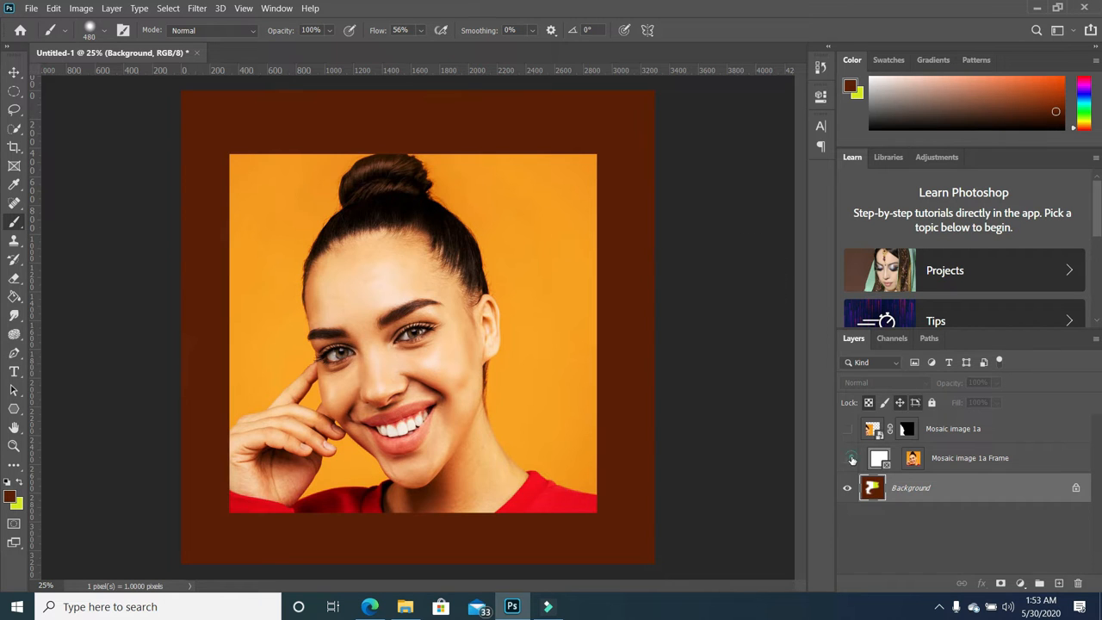
left_click(852, 460)
mouse_move(382, 226)
left_mouse_down()
mouse_move(475, 239)
mouse_move(543, 215)
mouse_move(584, 244)
mouse_move(471, 303)
mouse_move(559, 123)
mouse_move(440, 199)
mouse_move(473, 178)
mouse_move(605, 171)
mouse_move(349, 198)
mouse_move(469, 153)
mouse_move(285, 201)
mouse_move(216, 253)
mouse_move(157, 548)
mouse_move(229, 419)
mouse_move(343, 357)
mouse_move(468, 439)
mouse_move(267, 469)
mouse_move(423, 465)
mouse_move(373, 486)
left_mouse_up()
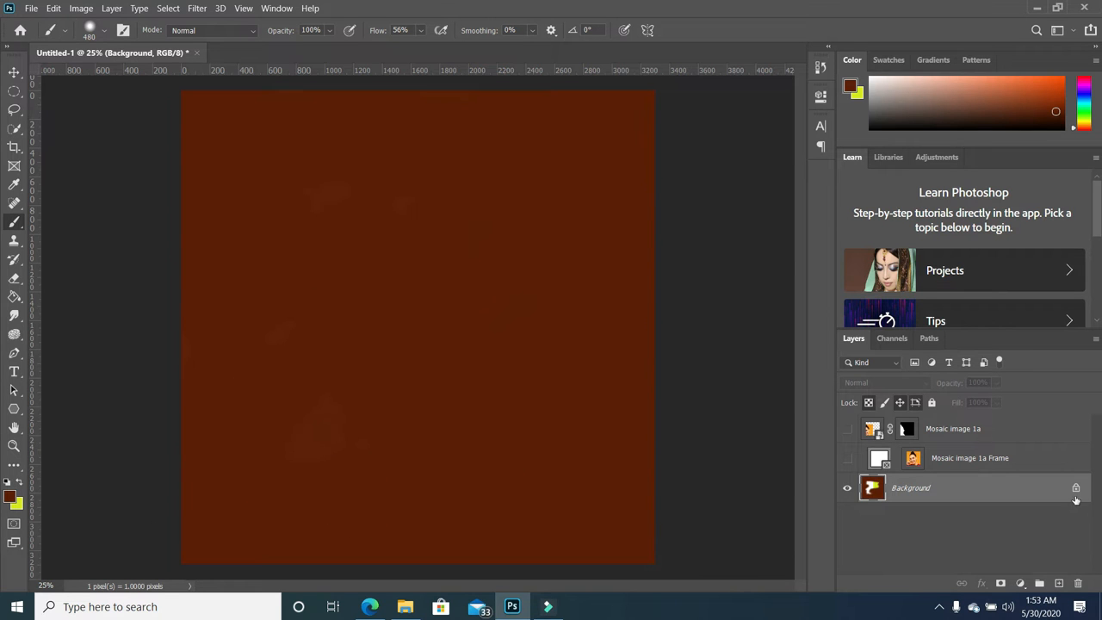
left_click(846, 458)
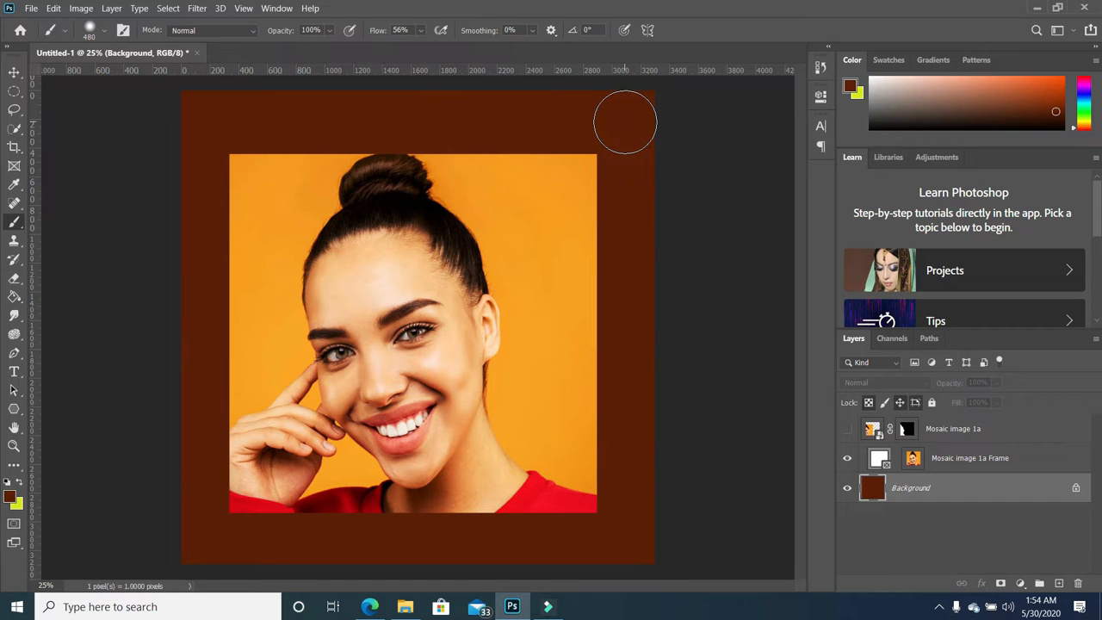
- Swap the foreground and background colours and fill the Background layer with yellow-green using the Paint Bucket
left_click(14, 297)
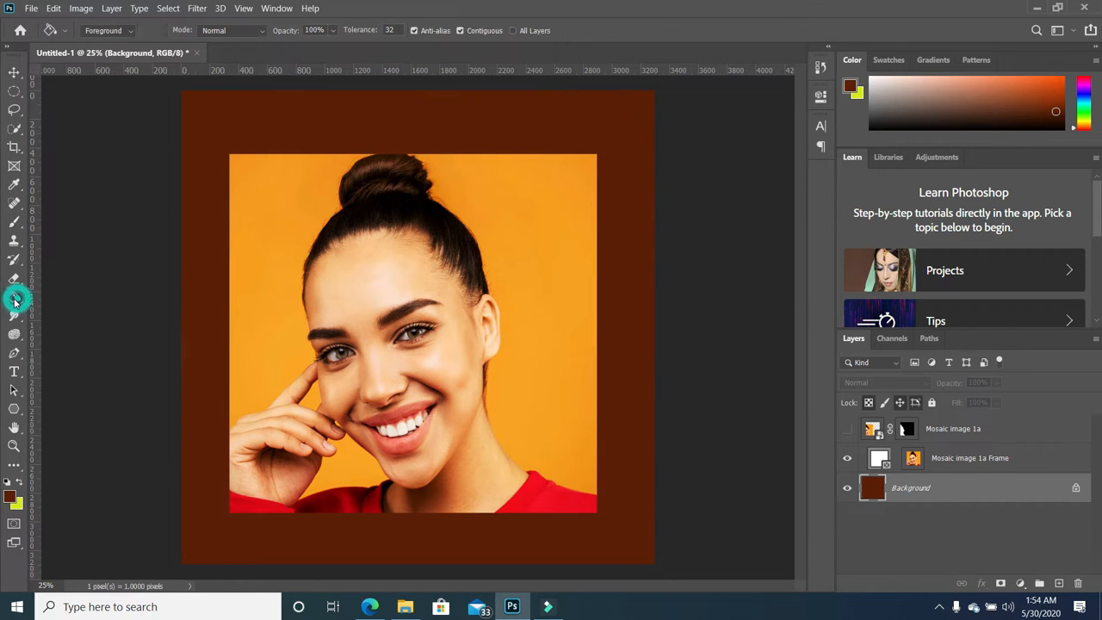
left_click(20, 486)
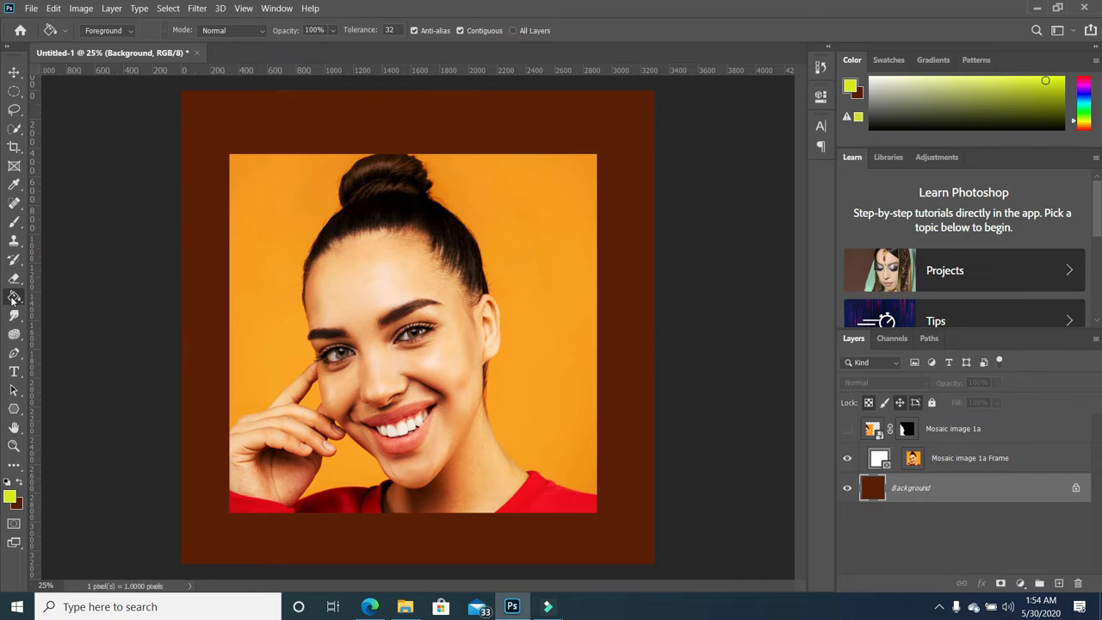
left_click(541, 121)
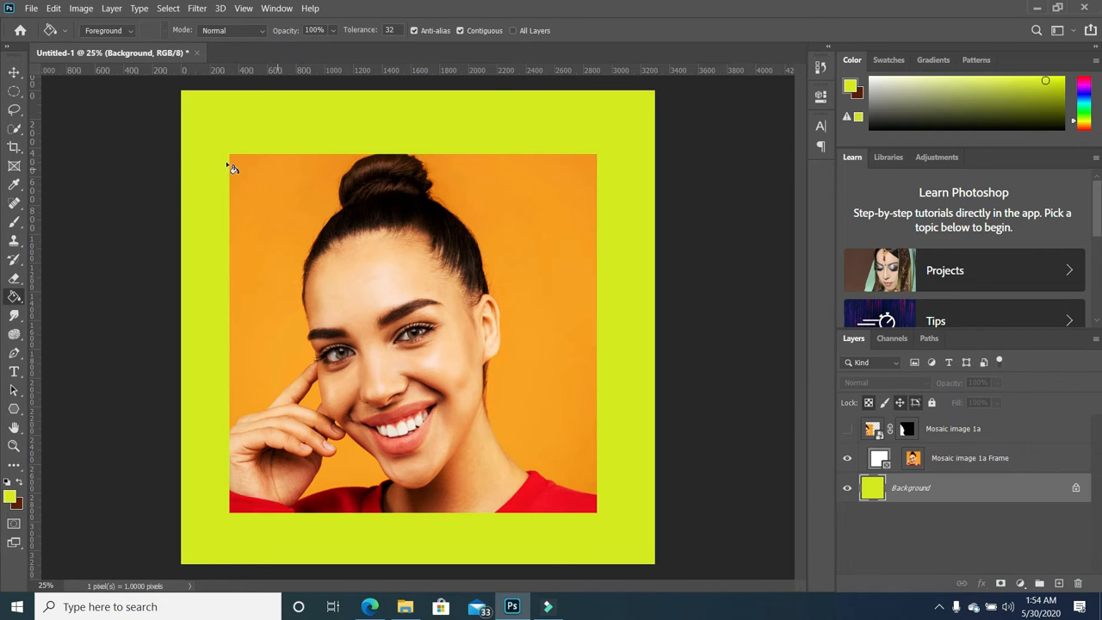
- Select the photo inside the Mosaic image 1a Frame layer and try cloning the cheek area onto the orange backdrop with Clone Stamp
left_click(13, 241)
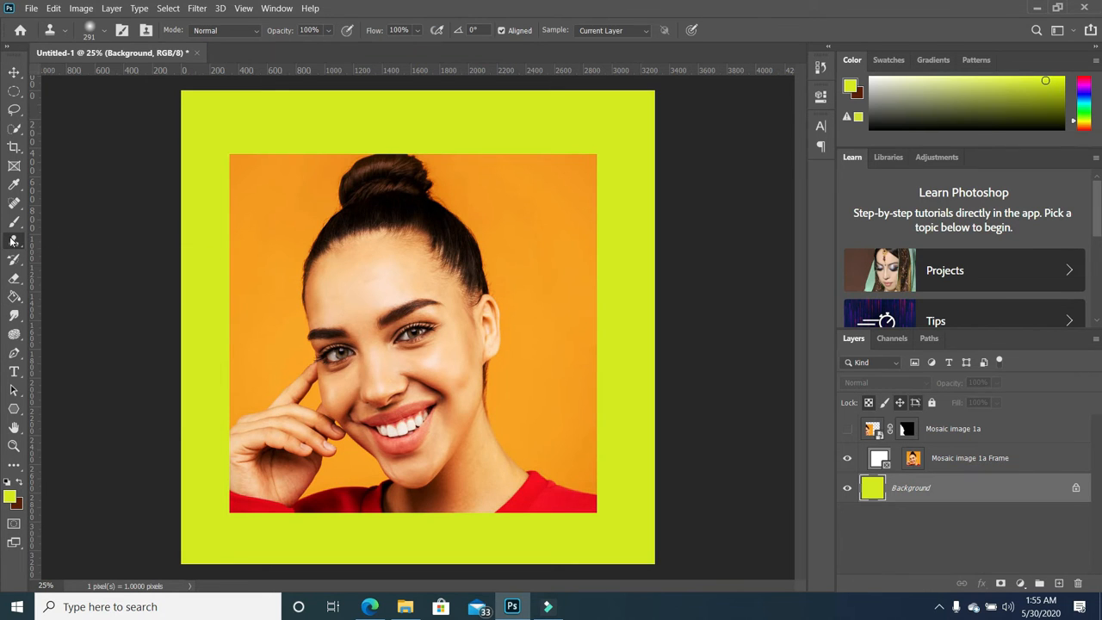
left_click(957, 460)
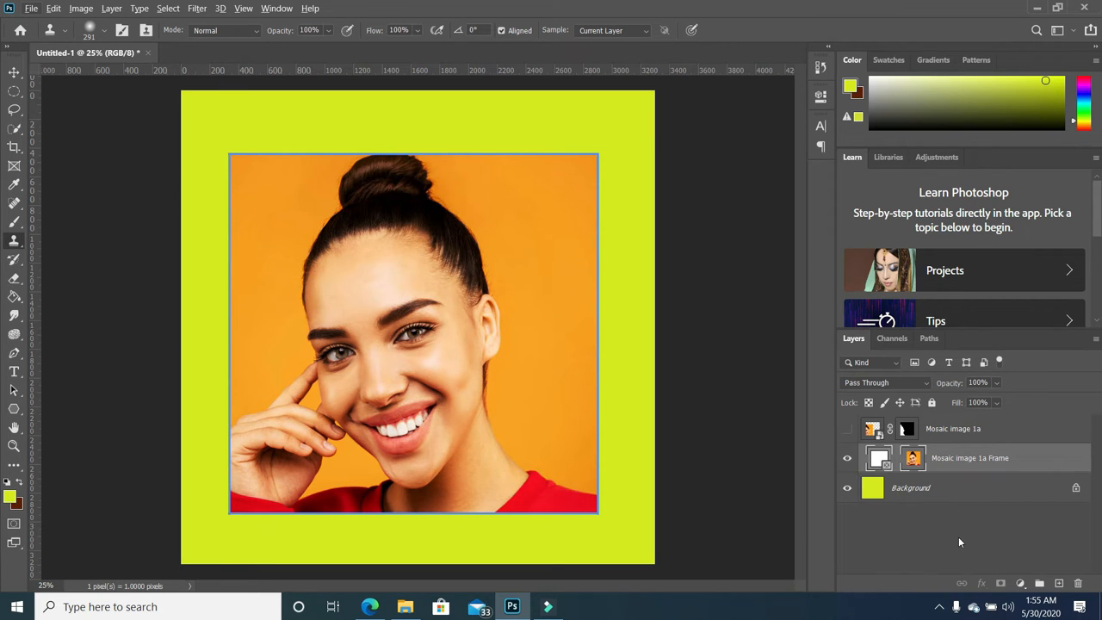
left_click(912, 458)
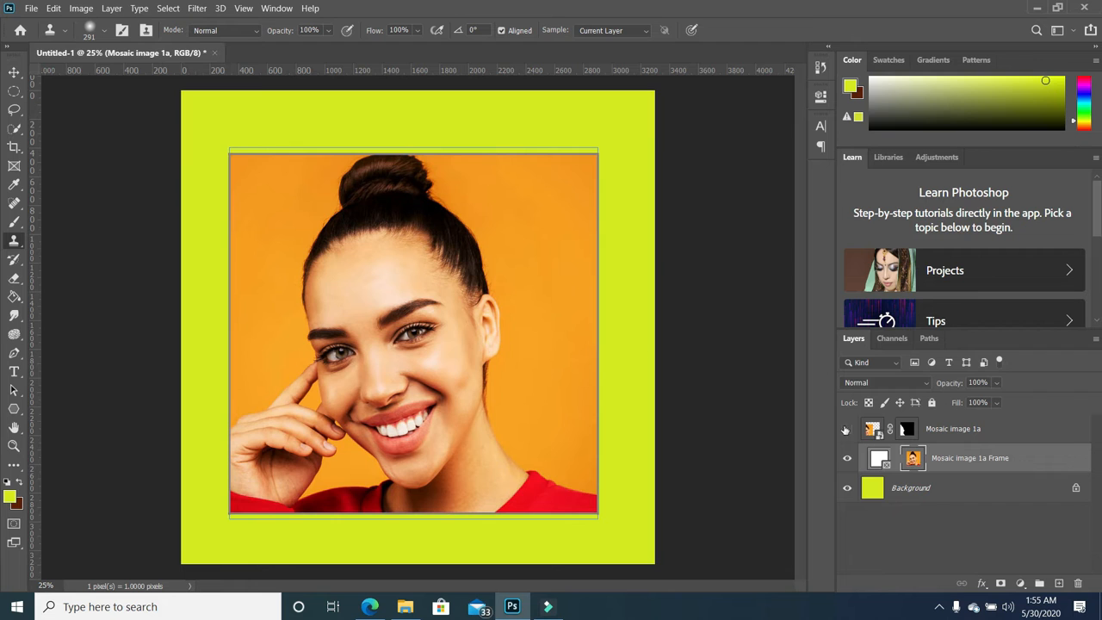
left_click(464, 337, "alt")
mouse_move(513, 273)
left_mouse_down()
mouse_move(526, 373)
mouse_move(533, 299)
mouse_move(502, 227)
mouse_move(471, 193)
mouse_move(515, 226)
mouse_move(535, 289)
mouse_move(544, 441)
mouse_move(536, 346)
mouse_move(472, 166)
mouse_move(530, 245)
mouse_move(495, 288)
mouse_move(455, 204)
mouse_move(515, 386)
mouse_move(553, 454)
mouse_move(585, 457)
mouse_move(553, 459)
mouse_move(520, 439)
mouse_move(490, 267)
mouse_move(491, 343)
mouse_move(481, 269)
mouse_move(433, 181)
mouse_move(389, 142)
mouse_move(447, 156)
mouse_move(482, 186)
mouse_move(532, 415)
mouse_move(557, 466)
mouse_move(588, 464)
mouse_move(536, 352)
mouse_move(512, 220)
left_mouse_up()
mouse_move(581, 226)
left_mouse_down()
mouse_move(572, 176)
mouse_move(535, 139)
mouse_move(518, 139)
mouse_move(558, 197)
mouse_move(589, 398)
mouse_move(586, 152)
mouse_move(561, 132)
mouse_move(599, 421)
mouse_move(590, 425)
mouse_move(509, 186)
mouse_move(470, 133)
mouse_move(524, 203)
mouse_move(558, 401)
left_mouse_up()
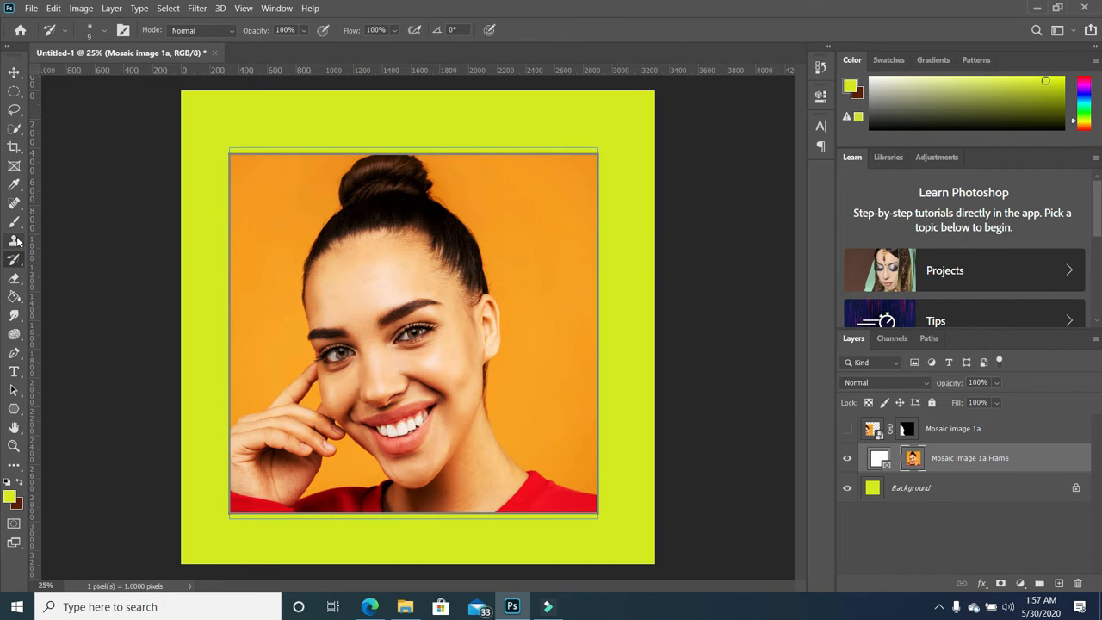
- Erase part of the orange backdrop in the photo's upper right corner with a 190 px Eraser
left_click(16, 282)
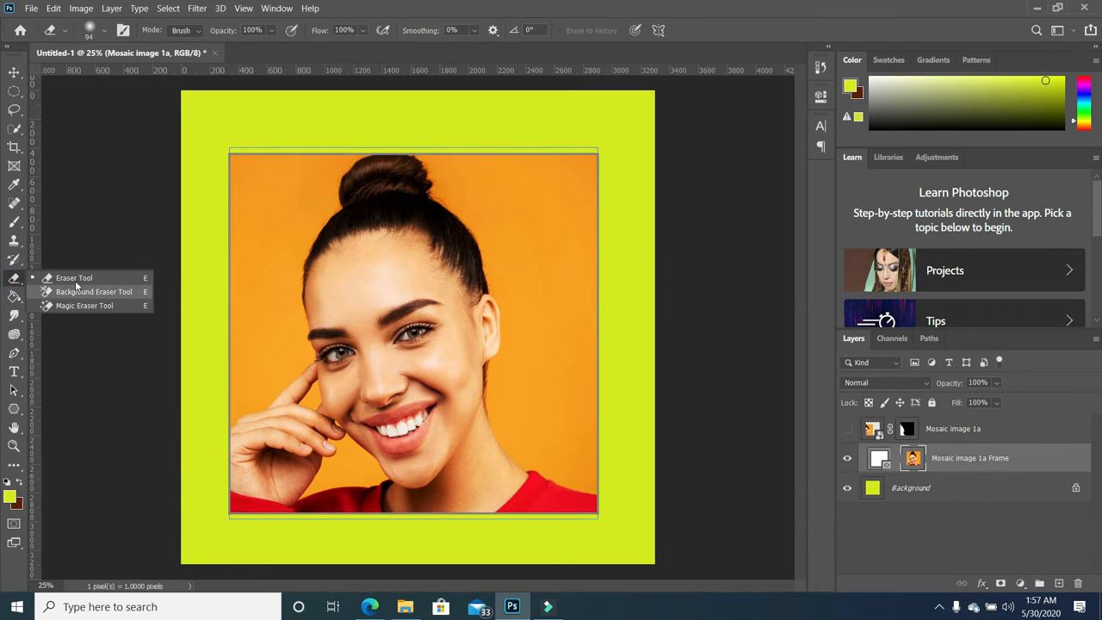
left_click(76, 281)
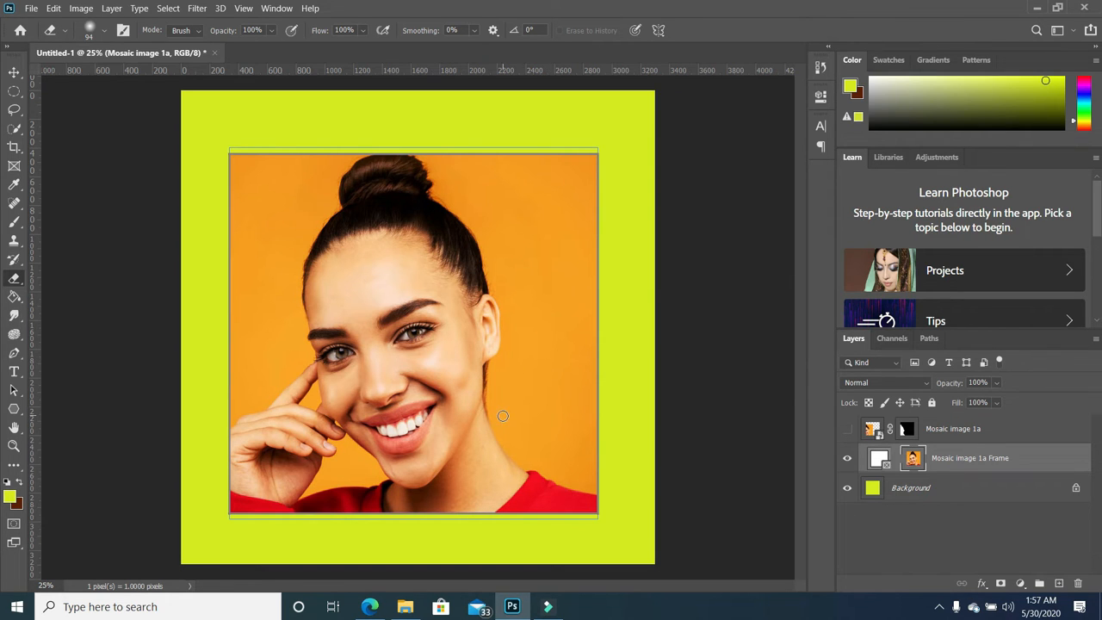
left_click(100, 33)
left_click_drag(118, 76, 147, 77)
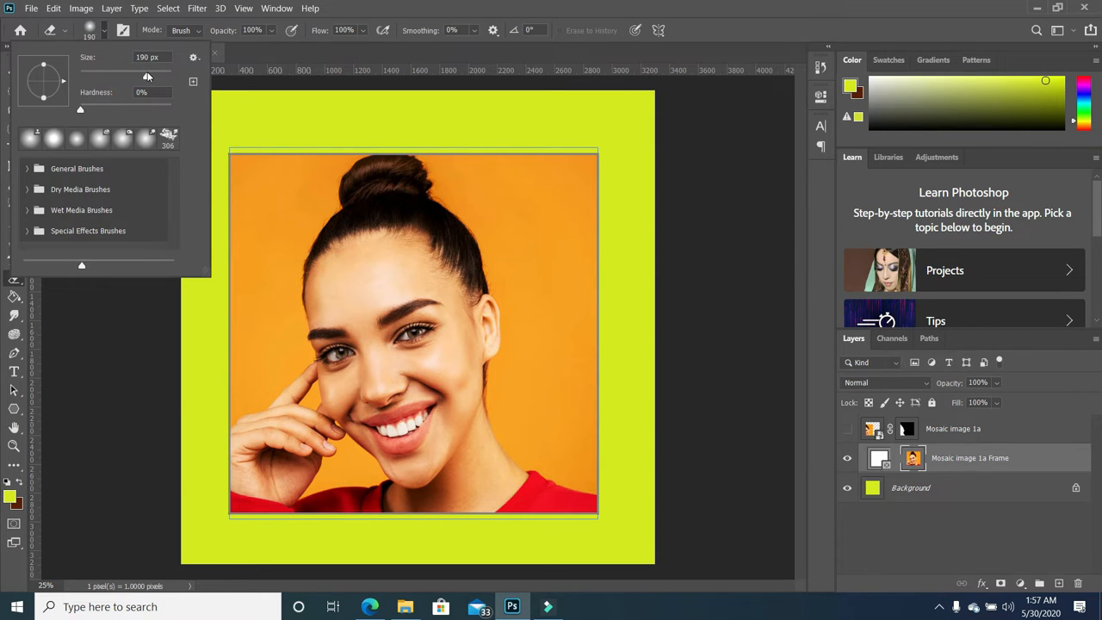
left_click(590, 157)
mouse_move(570, 152)
left_mouse_down()
mouse_move(614, 252)
mouse_move(580, 190)
mouse_move(527, 134)
mouse_move(595, 229)
mouse_move(607, 282)
mouse_move(512, 136)
mouse_move(497, 142)
mouse_move(605, 241)
mouse_move(570, 185)
mouse_move(464, 135)
mouse_move(543, 210)
mouse_move(581, 298)
mouse_move(492, 149)
mouse_move(506, 179)
mouse_move(520, 173)
mouse_move(567, 251)
mouse_move(500, 159)
mouse_move(593, 333)
mouse_move(565, 252)
mouse_move(582, 326)
mouse_move(522, 250)
mouse_move(515, 207)
mouse_move(536, 250)
left_mouse_up()
- Enlarge the Eraser to 2165 px and softly fade out the right side of the photo
left_click(105, 30)
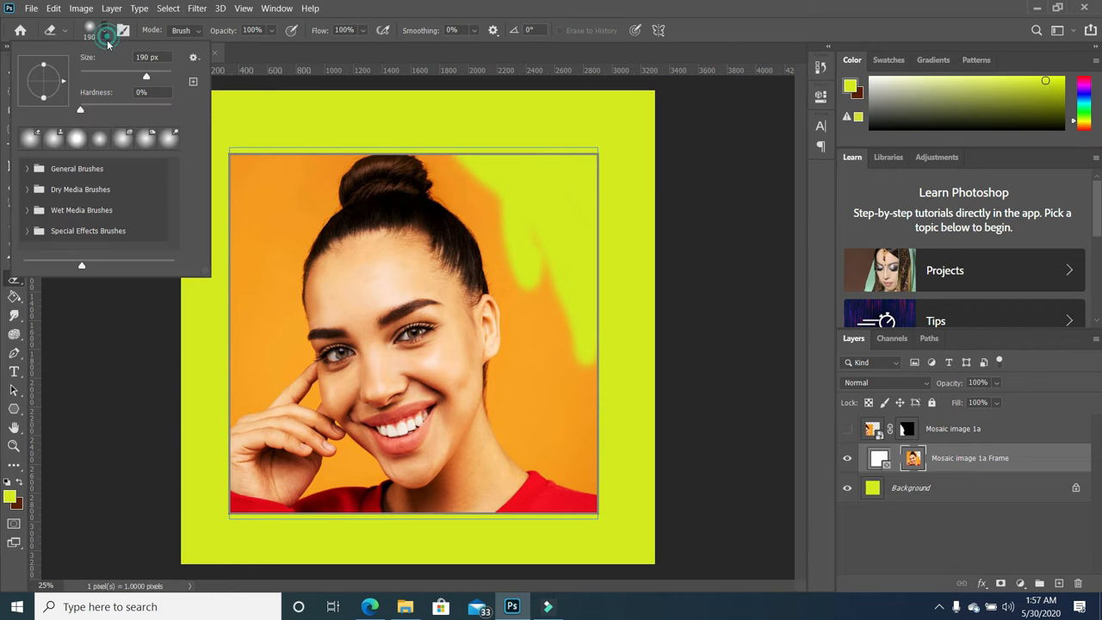
left_click_drag(148, 75, 166, 75)
mouse_move(556, 161)
left_mouse_down()
mouse_move(457, 121)
mouse_move(595, 235)
mouse_move(564, 170)
mouse_move(639, 262)
mouse_move(593, 159)
mouse_move(662, 355)
mouse_move(668, 422)
mouse_move(672, 357)
mouse_move(640, 187)
mouse_move(706, 405)
mouse_move(690, 491)
mouse_move(710, 443)
mouse_move(687, 198)
mouse_move(578, 129)
mouse_move(506, 120)
mouse_move(661, 165)
mouse_move(704, 329)
mouse_move(692, 379)
mouse_move(599, 147)
mouse_move(565, 125)
mouse_move(634, 323)
left_mouse_up()
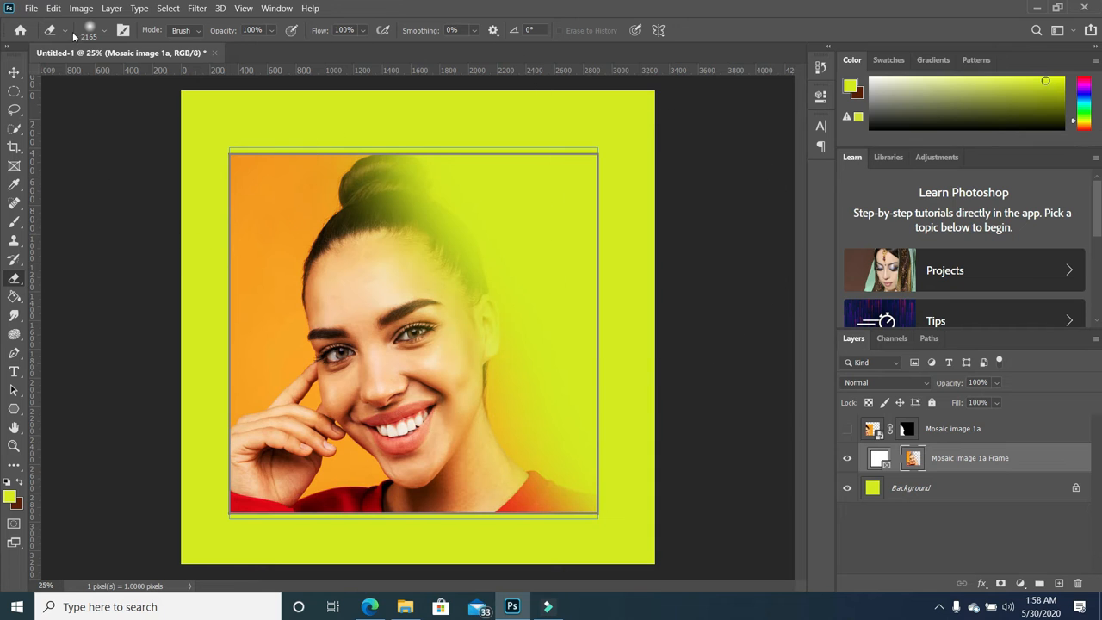
- Adjust the Eraser's hardness slightly and softly fade out the photo's left edge from the top corner to the bottom corner
left_click(105, 32)
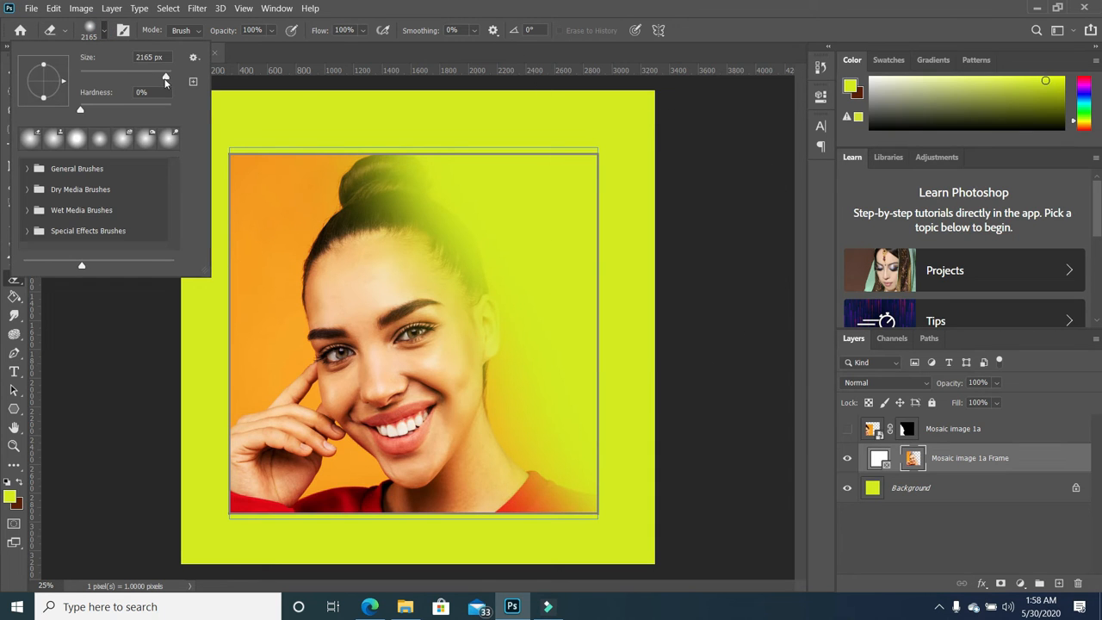
left_click_drag(77, 110, 83, 108)
left_click(720, 189)
mouse_move(149, 123)
left_mouse_down()
mouse_move(162, 87)
mouse_move(142, 136)
mouse_move(171, 122)
left_mouse_up()
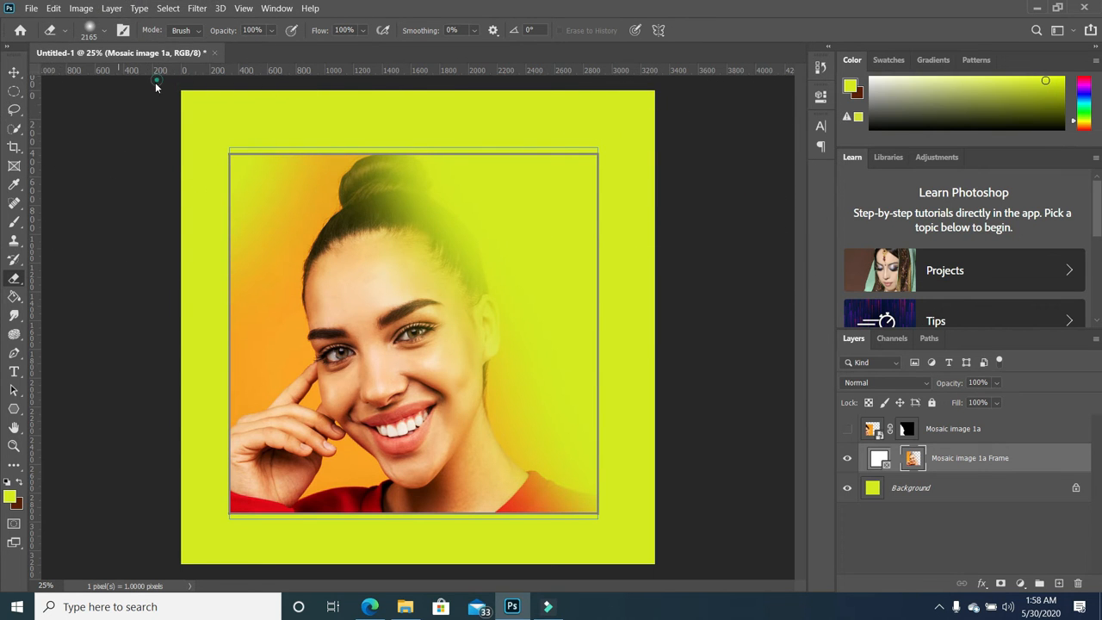
left_click(114, 320)
mouse_move(121, 482)
left_mouse_down()
mouse_move(148, 542)
mouse_move(233, 603)
left_mouse_up()
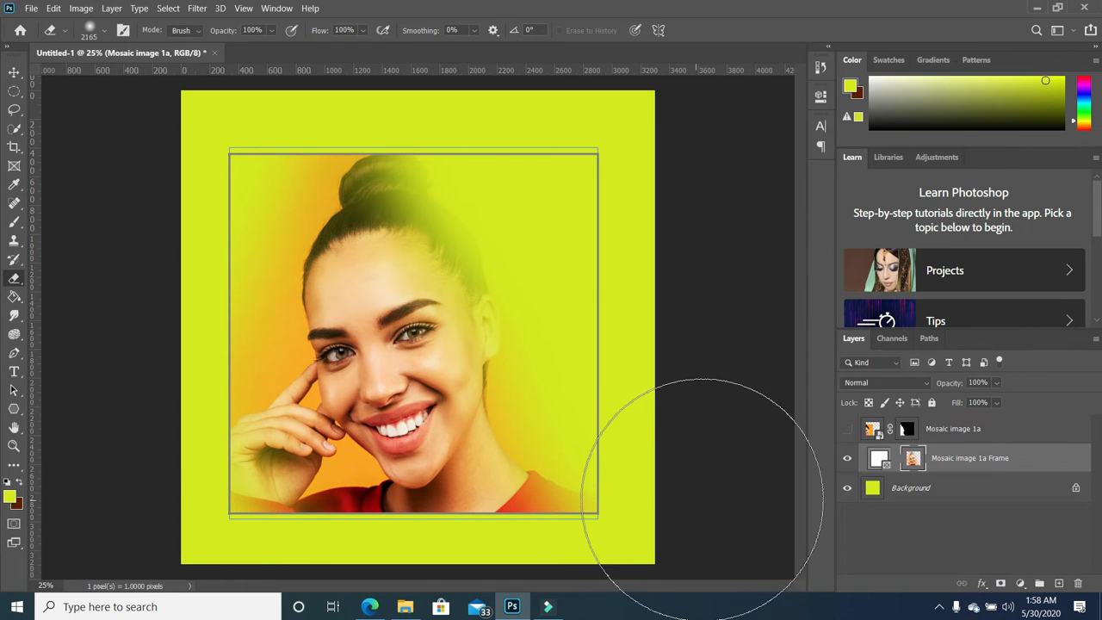
- Raise the Eraser's hardness to maximum and erase the right side of the photo with a hard edge
left_click(105, 31)
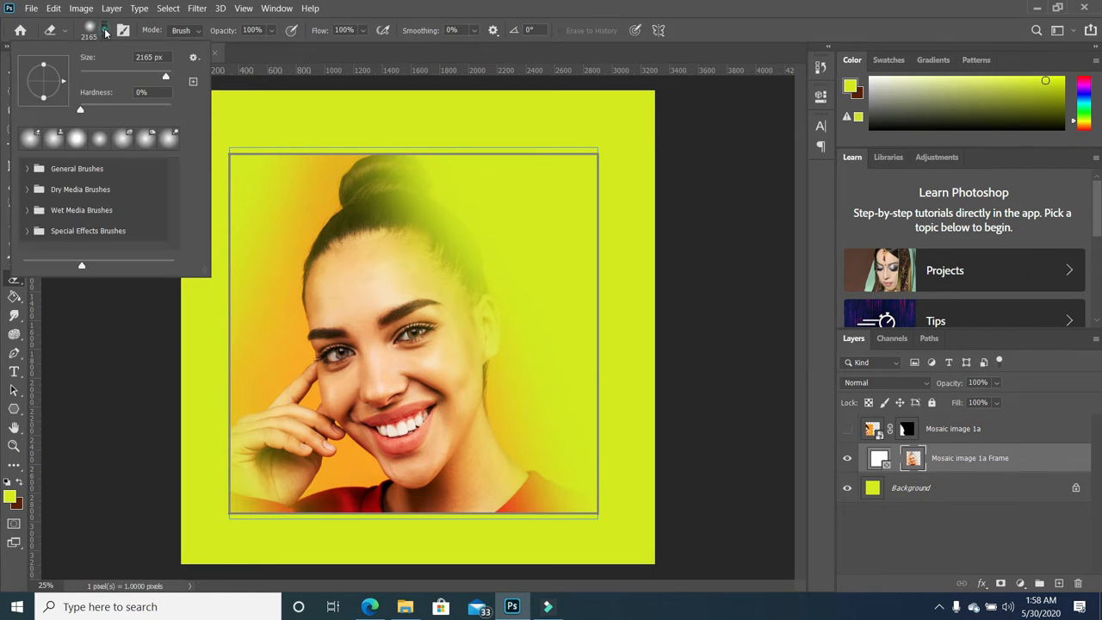
left_click_drag(80, 110, 196, 106)
left_click_drag(693, 487, 642, 539)
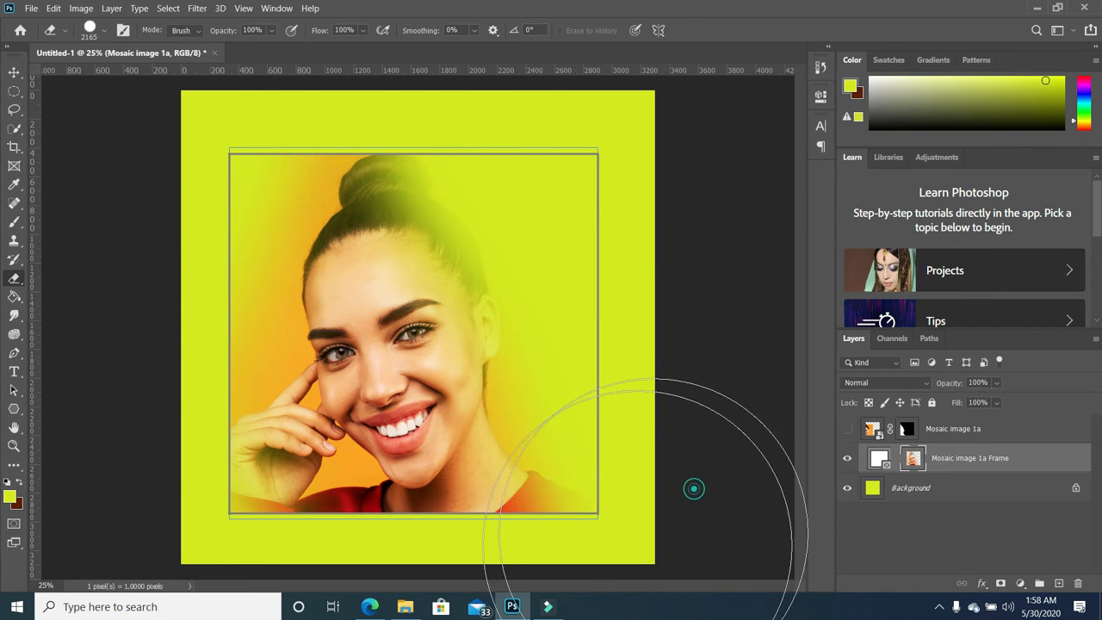
mouse_move(709, 447)
left_mouse_down()
mouse_move(651, 480)
mouse_move(631, 526)
mouse_move(699, 235)
mouse_move(644, 198)
mouse_move(628, 163)
mouse_move(710, 331)
mouse_move(663, 334)
mouse_move(685, 258)
mouse_move(605, 184)
mouse_move(588, 191)
mouse_move(721, 305)
mouse_move(692, 312)
mouse_move(535, 198)
mouse_move(544, 166)
mouse_move(547, 185)
mouse_move(637, 234)
mouse_move(630, 215)
mouse_move(624, 370)
mouse_move(699, 401)
left_mouse_up()
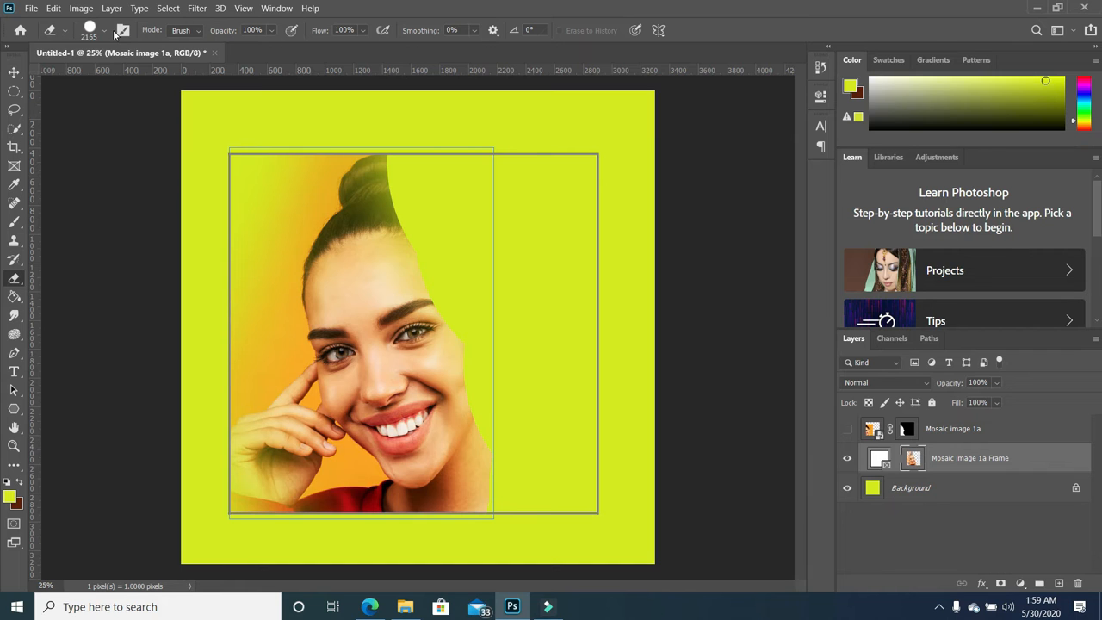
- Undo the most recent hard-edged eraser strokes one at a time
key("ctrl+z")
key("ctrl+z")
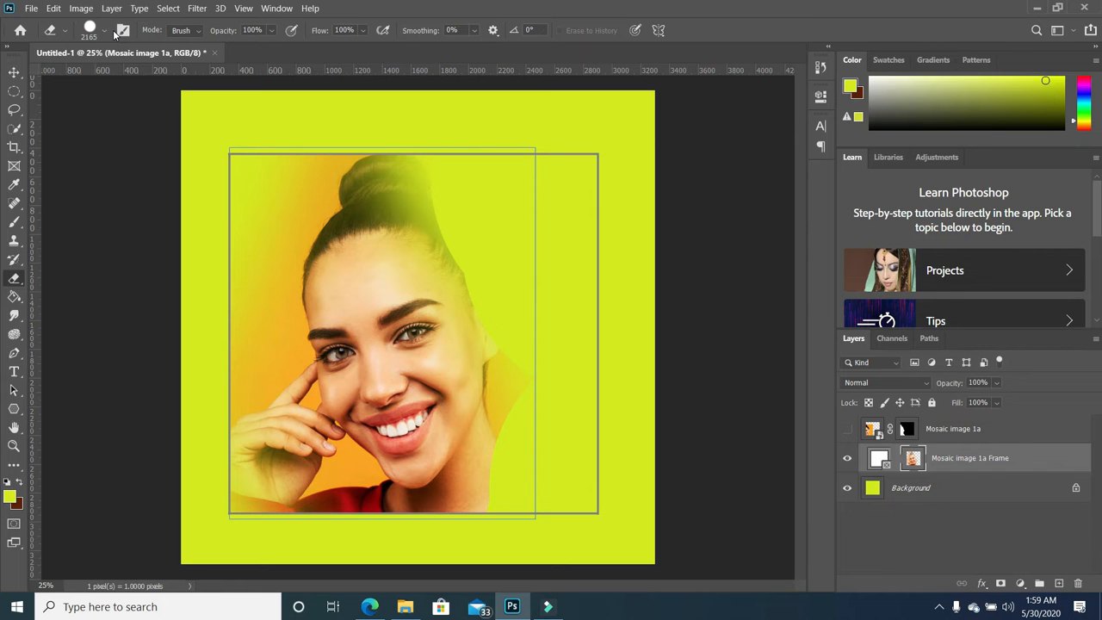
key("ctrl+z")
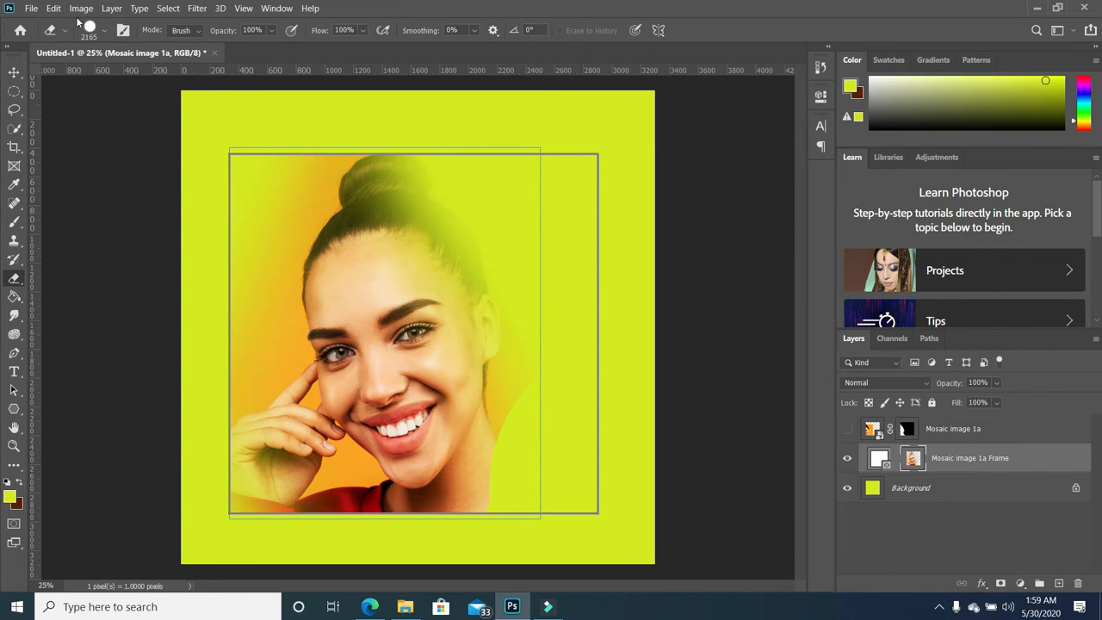
- Redo one eraser stroke on the photo's right side and undo it again
left_click(55, 9)
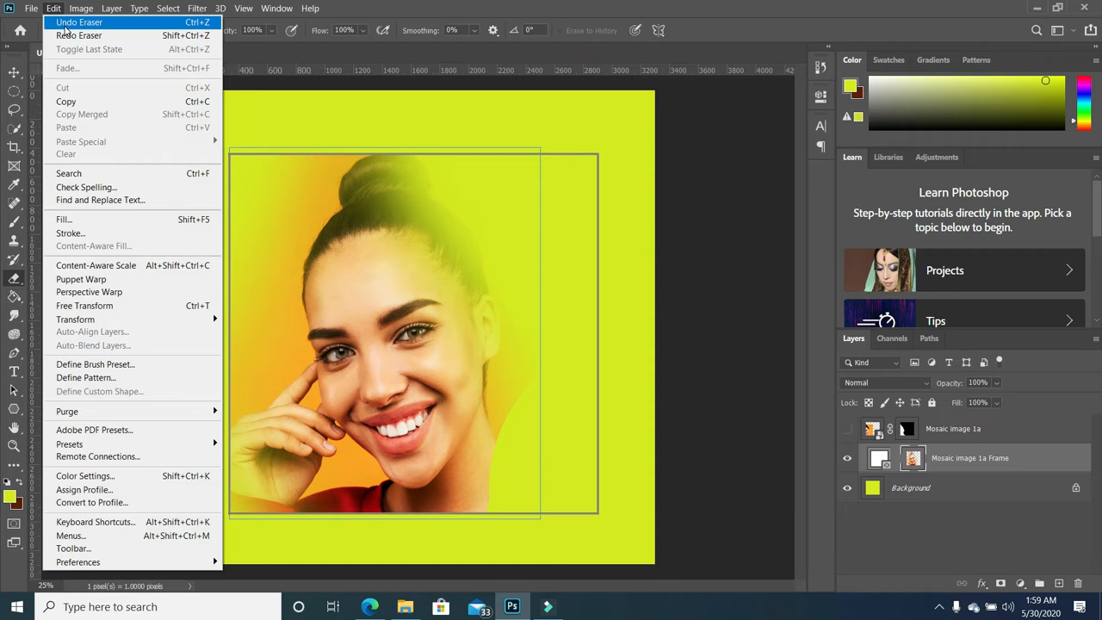
left_click(69, 35)
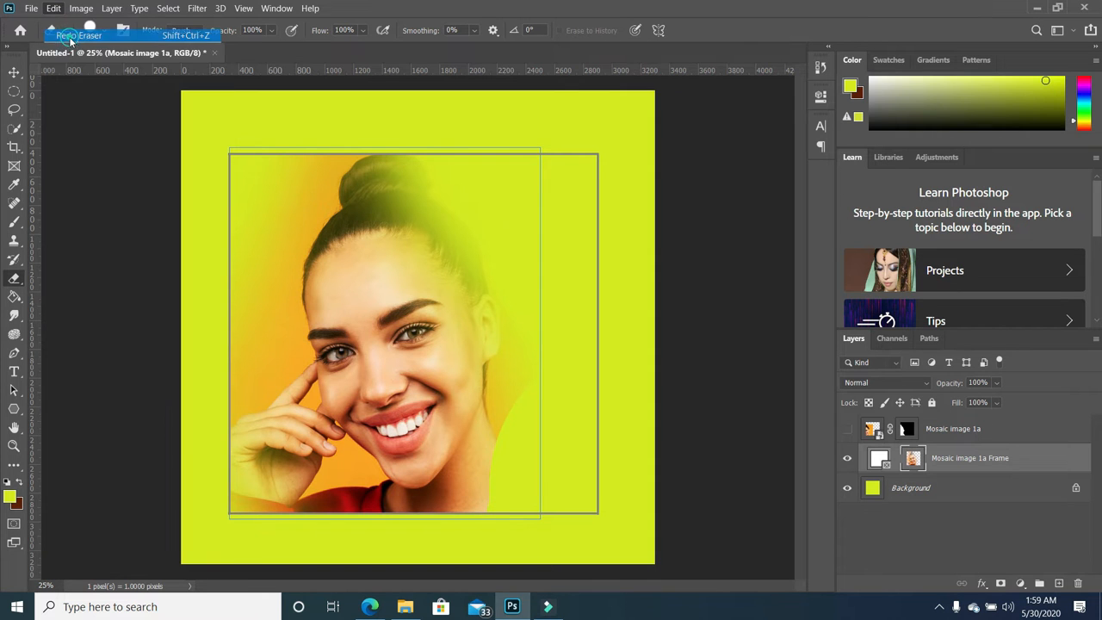
left_click(53, 9)
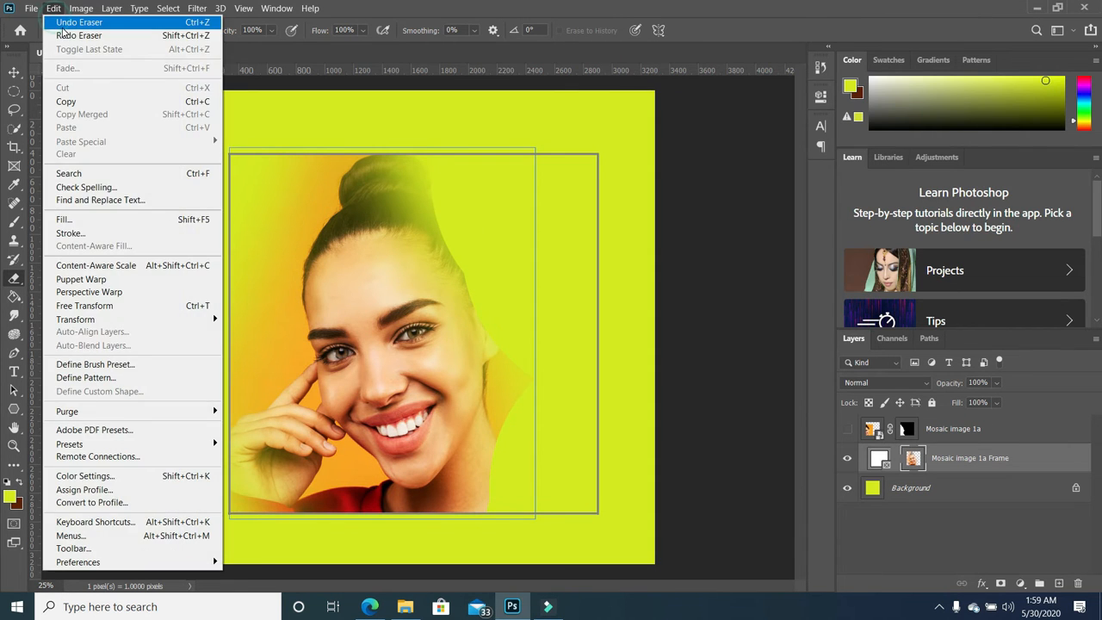
left_click(68, 23)
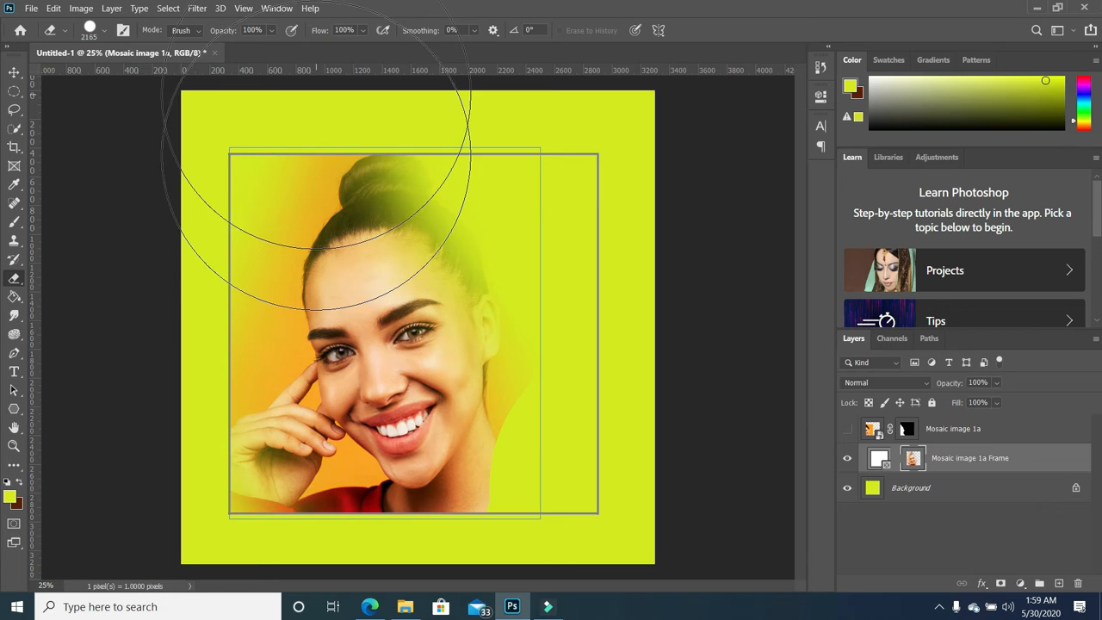
- Show the History panel and enlarge it to list more states
left_click(245, 8)
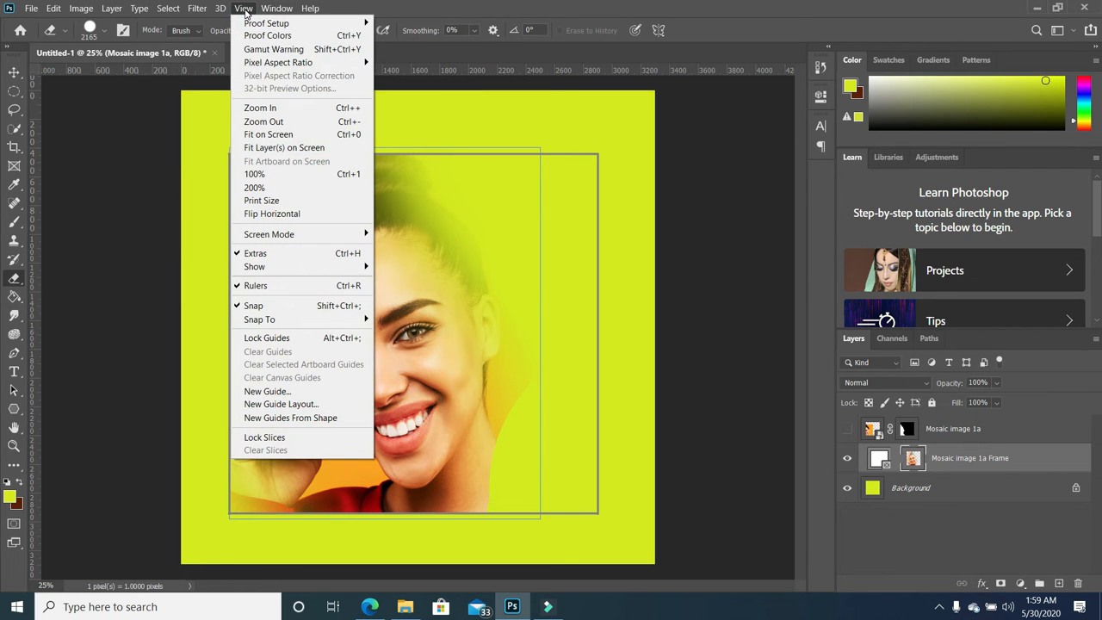
mouse_move(277, 8)
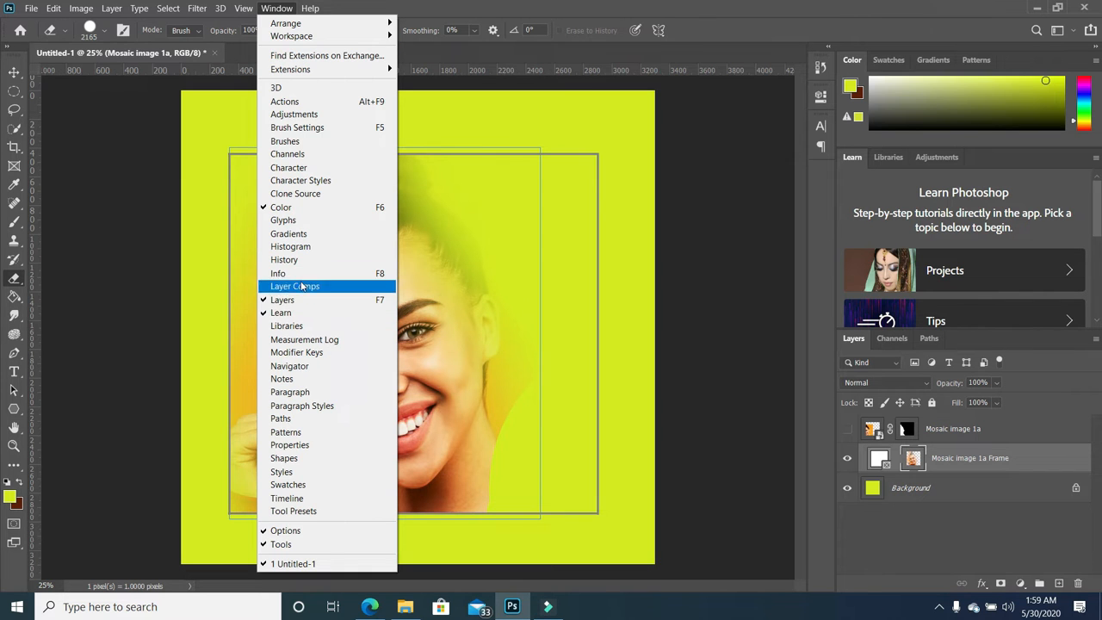
left_click(284, 259)
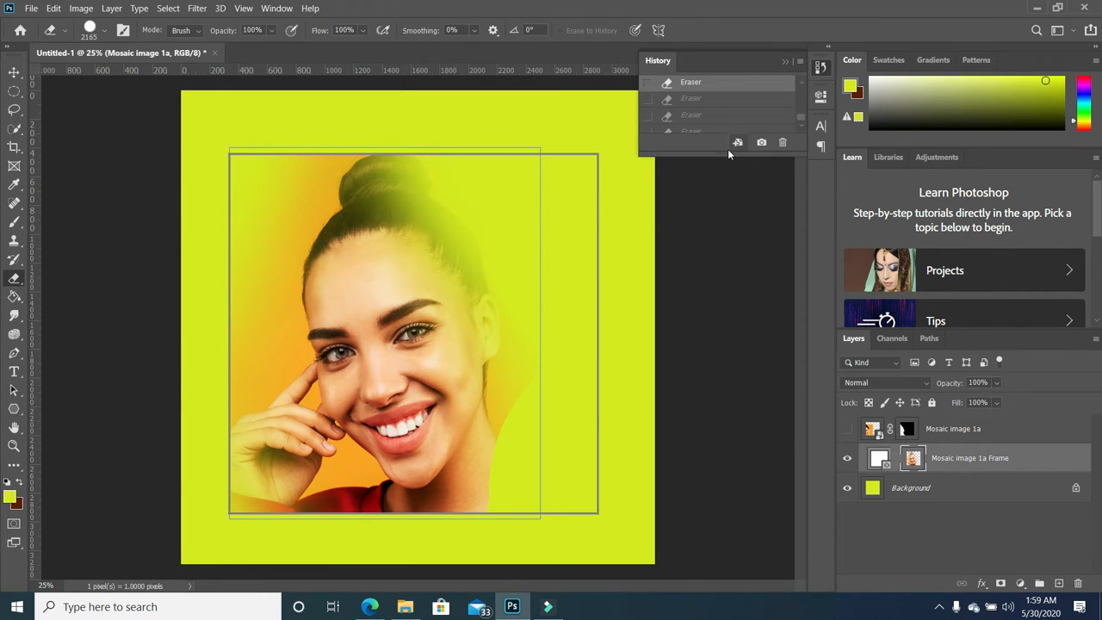
left_click_drag(717, 152, 724, 375)
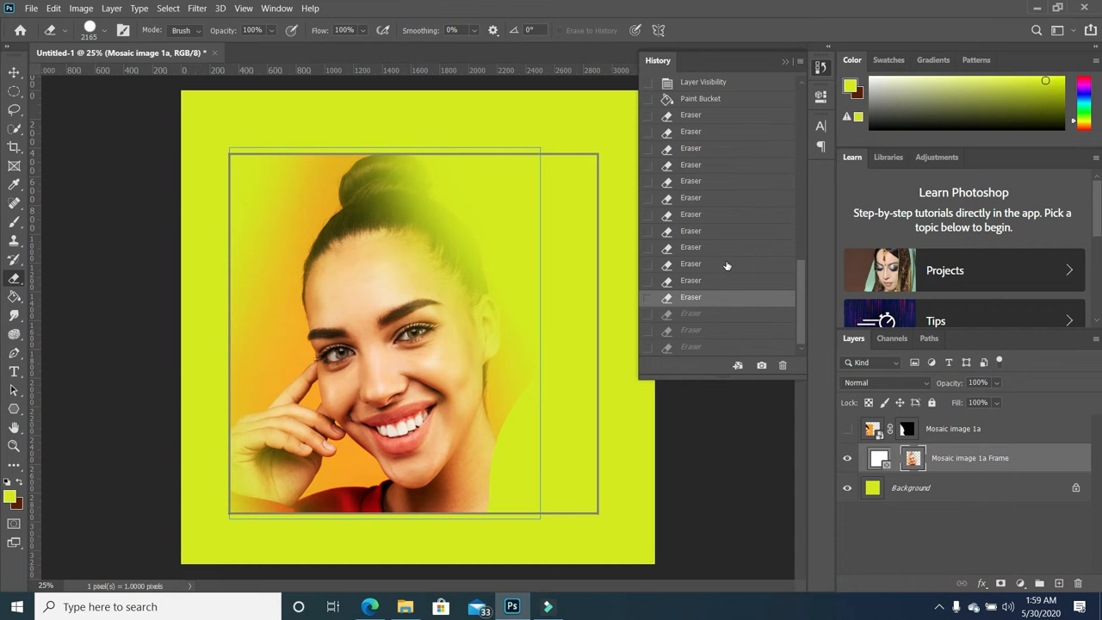
- Step through earlier Eraser and Brush Tool history states and return to the Paint Bucket state
left_click(709, 182)
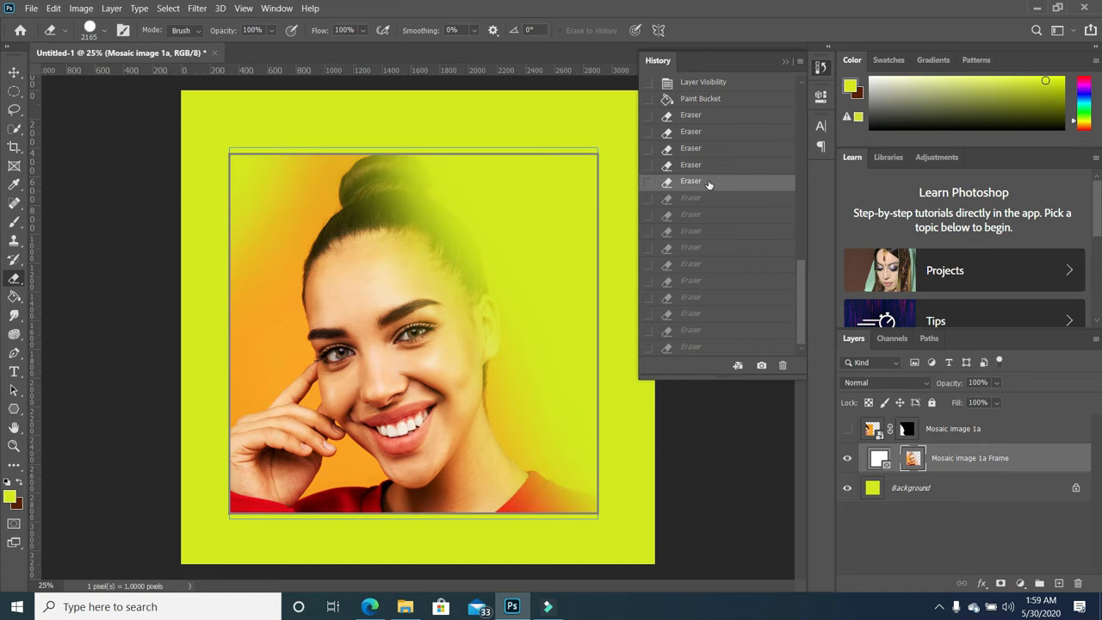
left_click(708, 116)
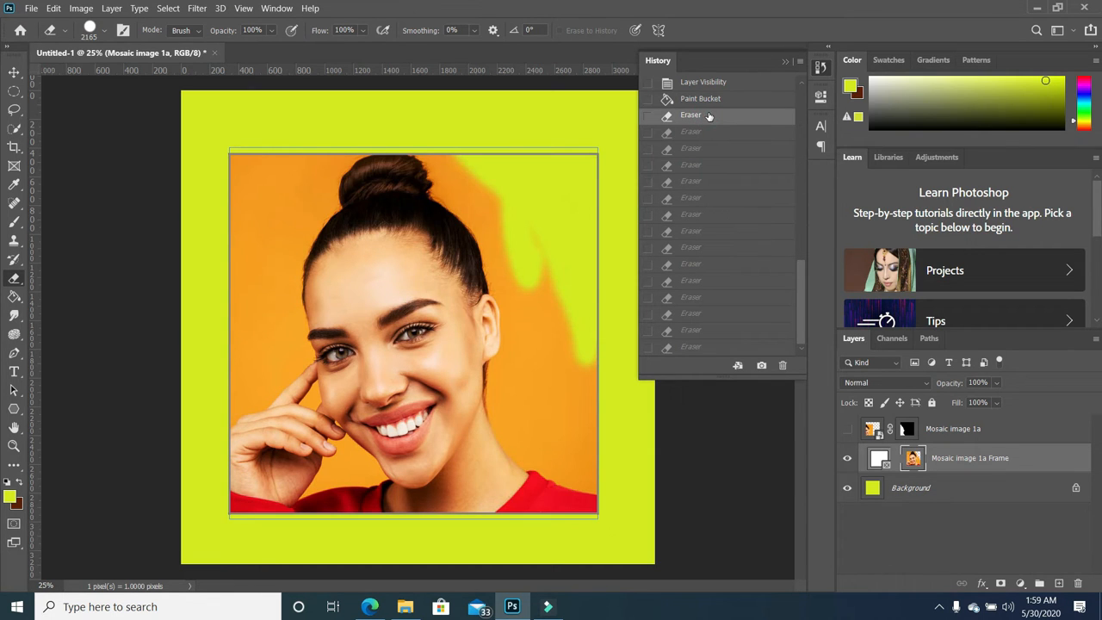
scroll(723, 126, "up", 3)
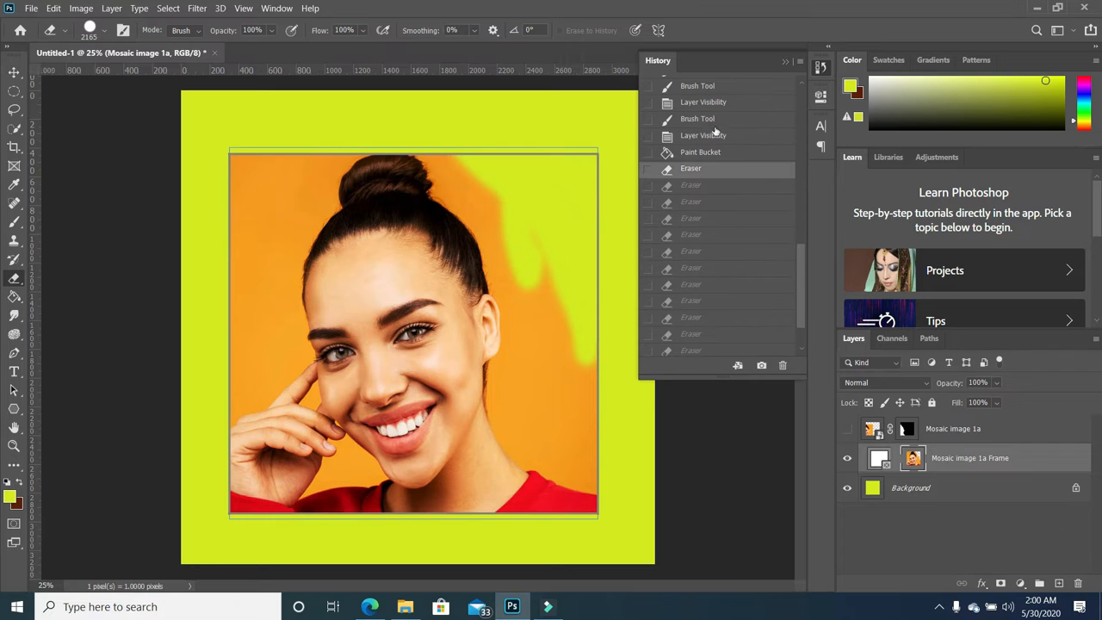
left_click(708, 120)
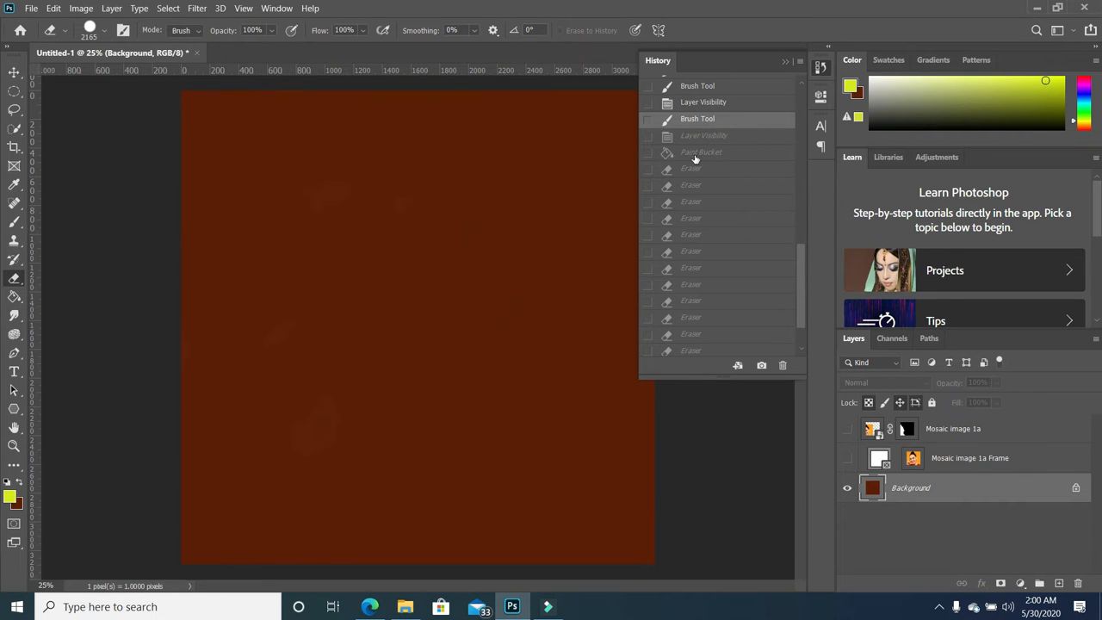
left_click(696, 153)
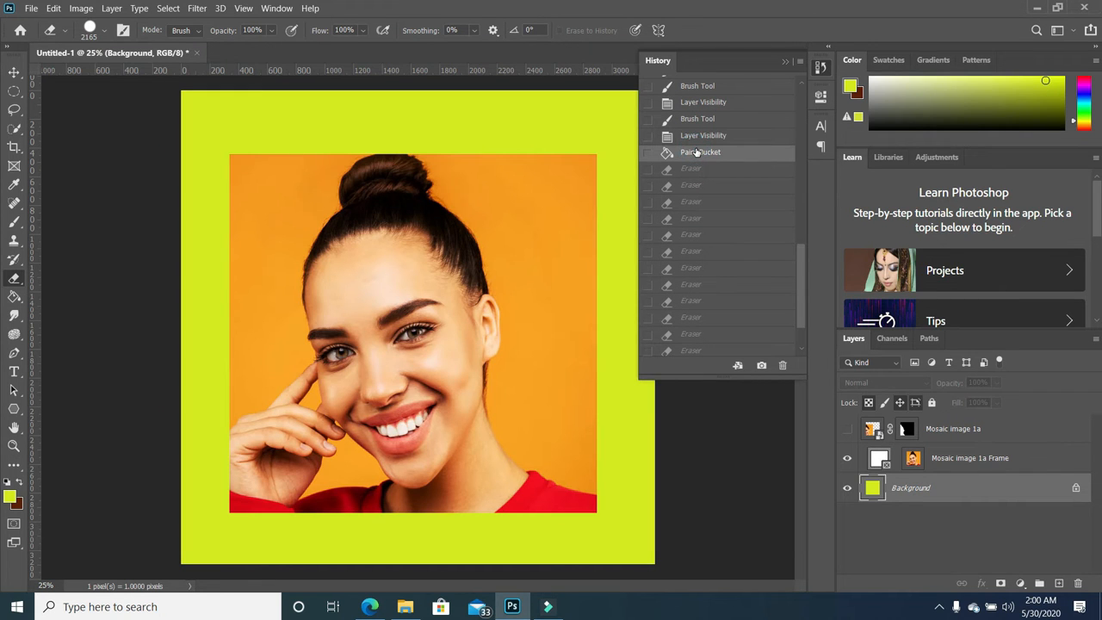
left_click(702, 218)
left_click(701, 152)
- Revert the document to the Rasterize Layer history state and collapse the History panel
scroll(703, 151, "up", 5)
scroll(707, 149, "up", 3)
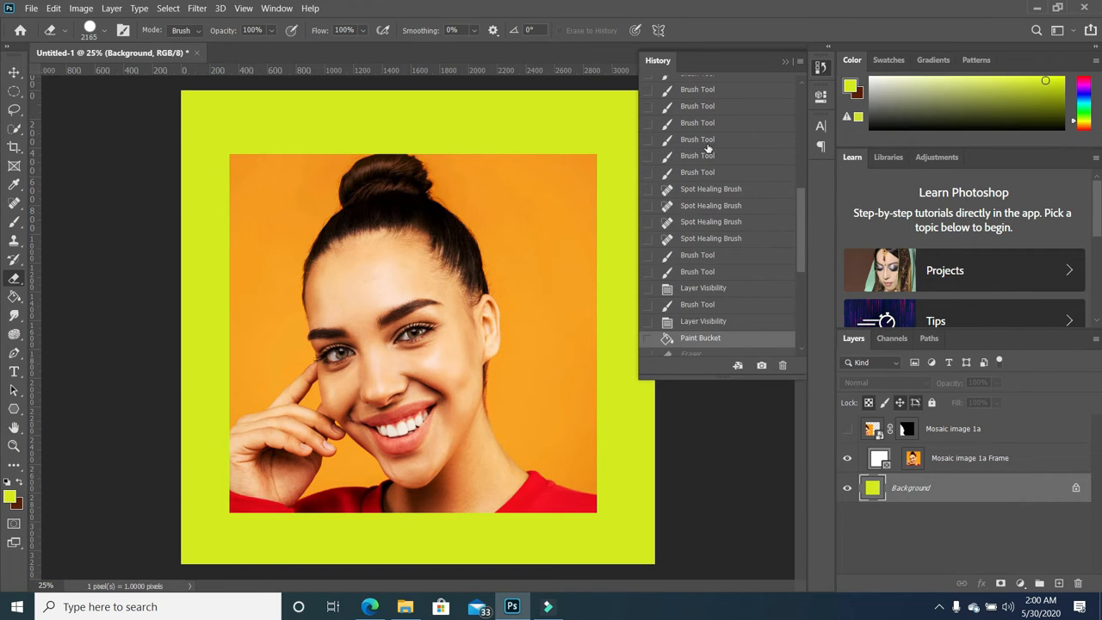
left_click(701, 156)
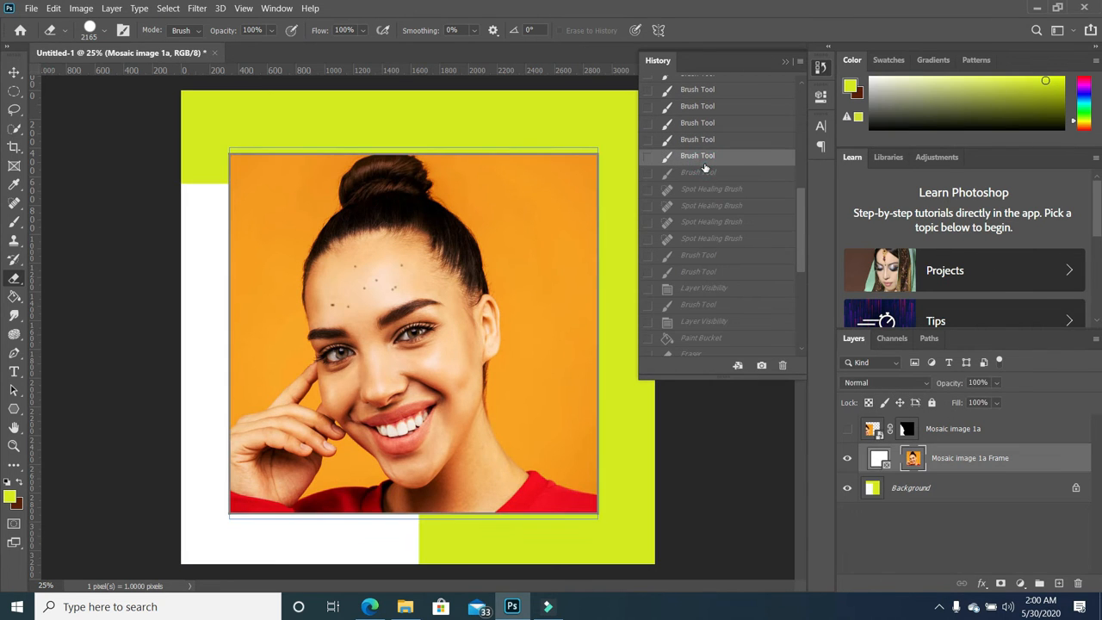
scroll(719, 124, "up", 6)
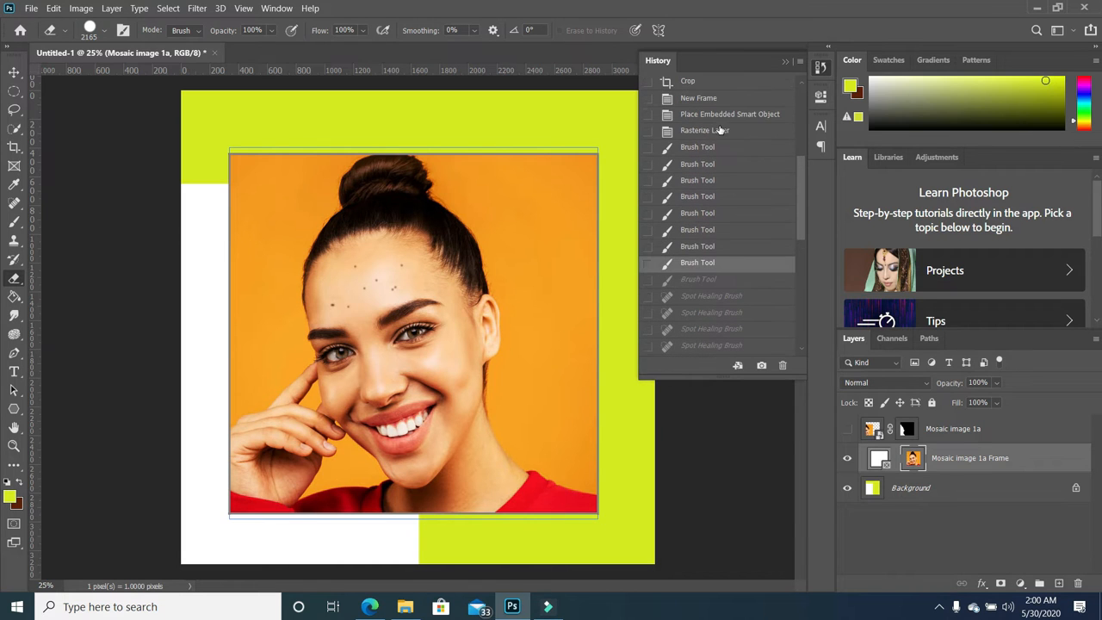
left_click(712, 132)
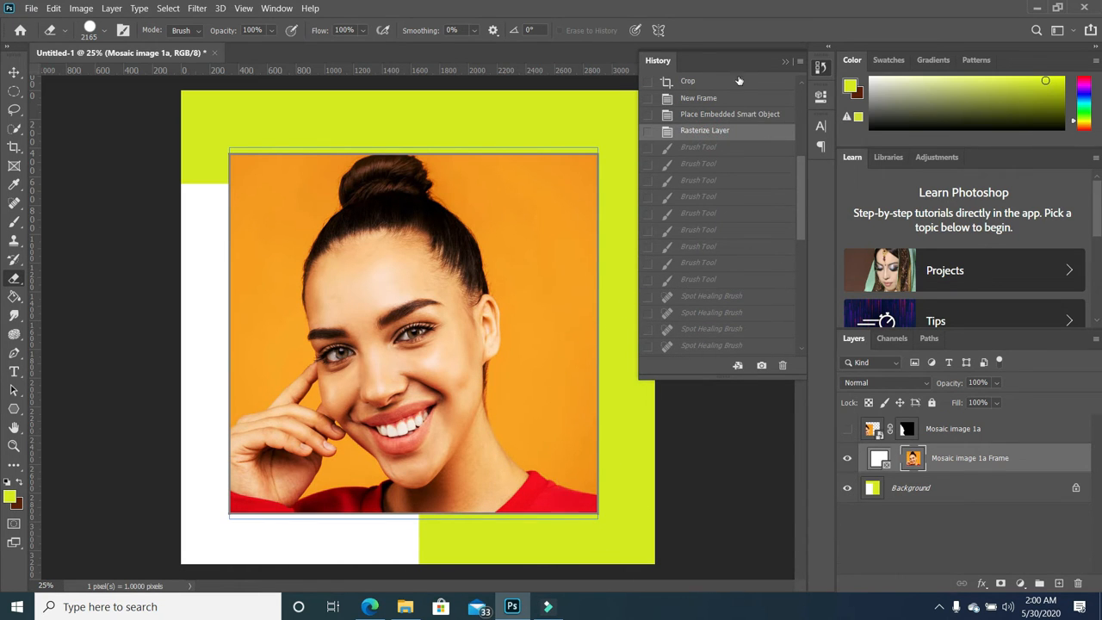
left_click(782, 61)
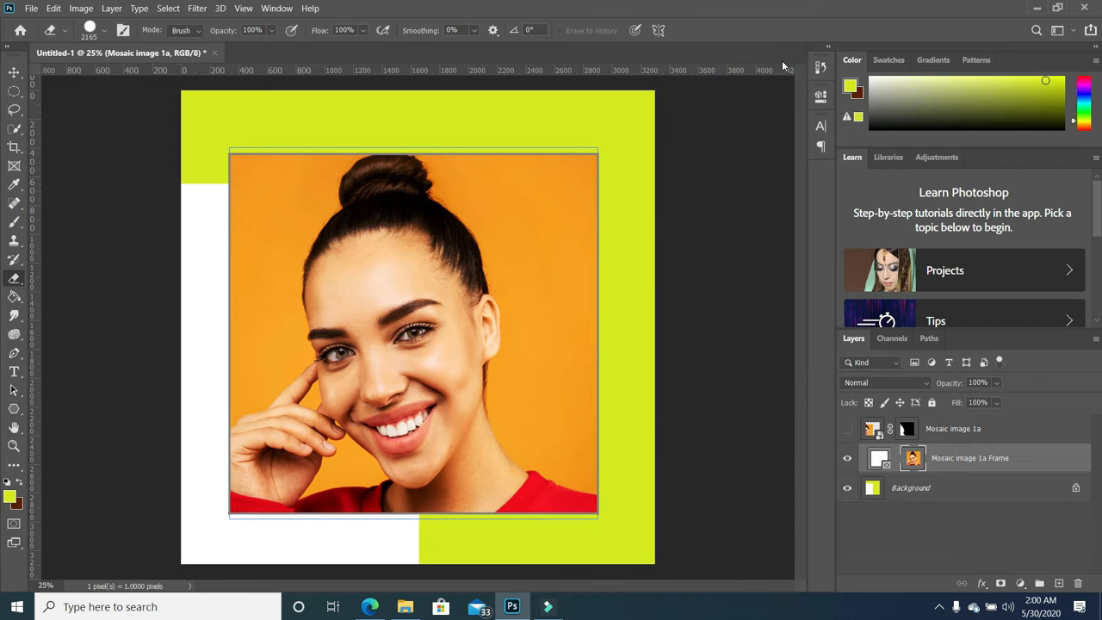
- Try smearing the hair sideways over the orange backdrop with a 306 px Smudge Tool at 90% strength and undo it
left_click(14, 321)
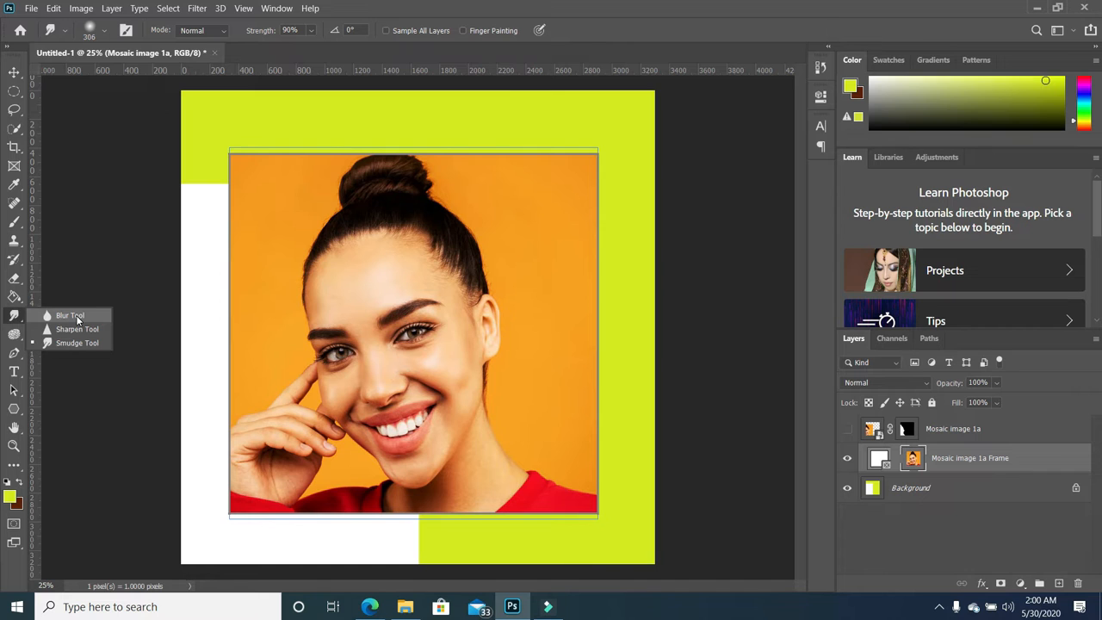
left_click(76, 319)
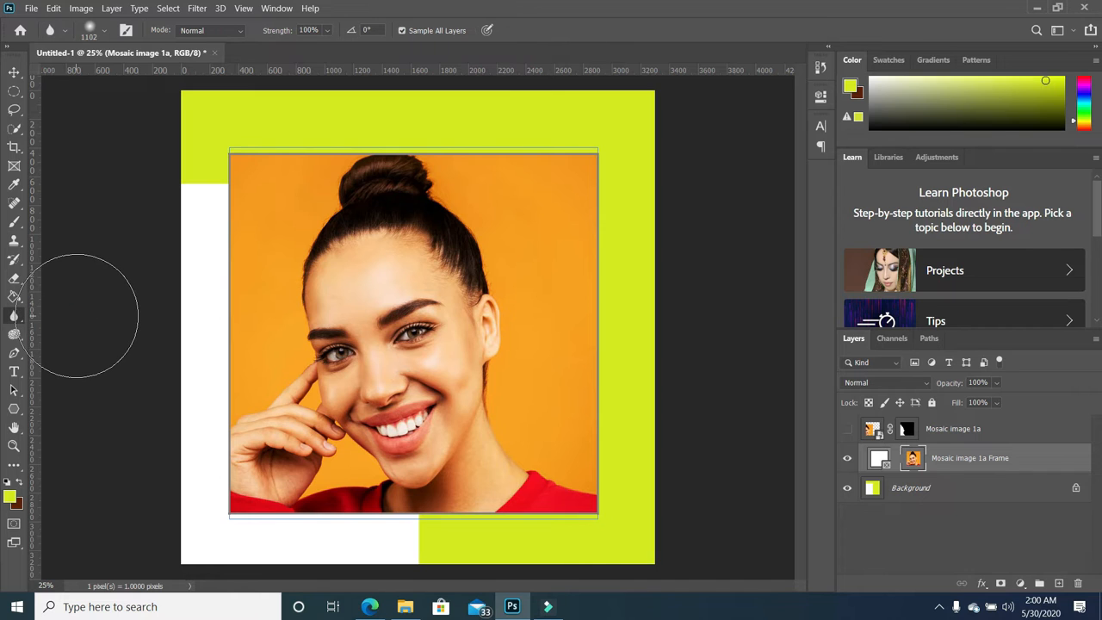
right_click(19, 321)
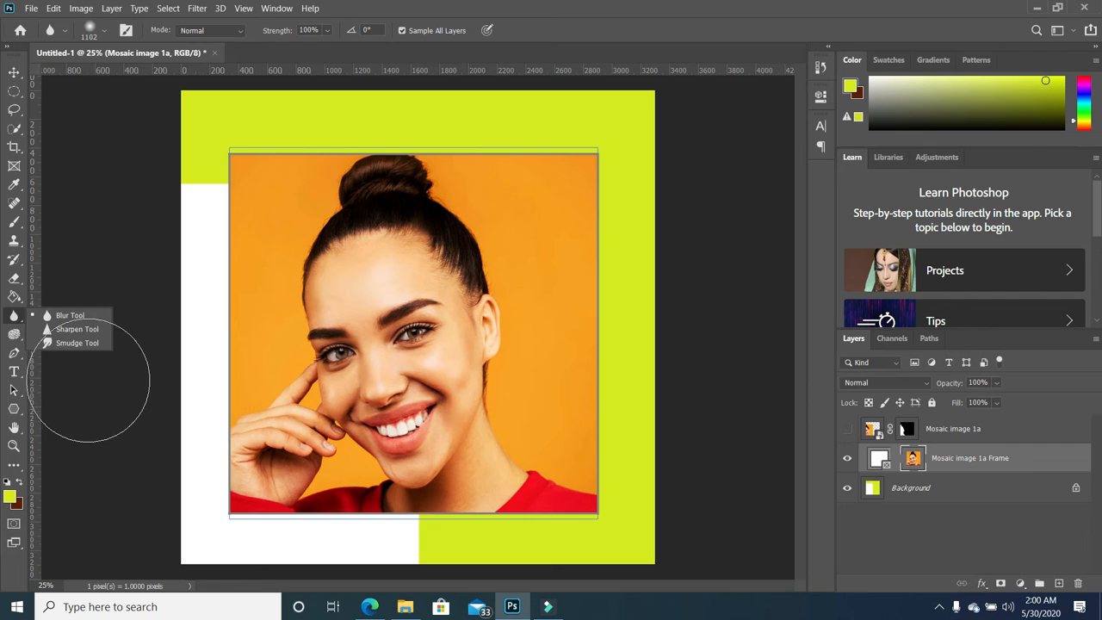
left_click(79, 343)
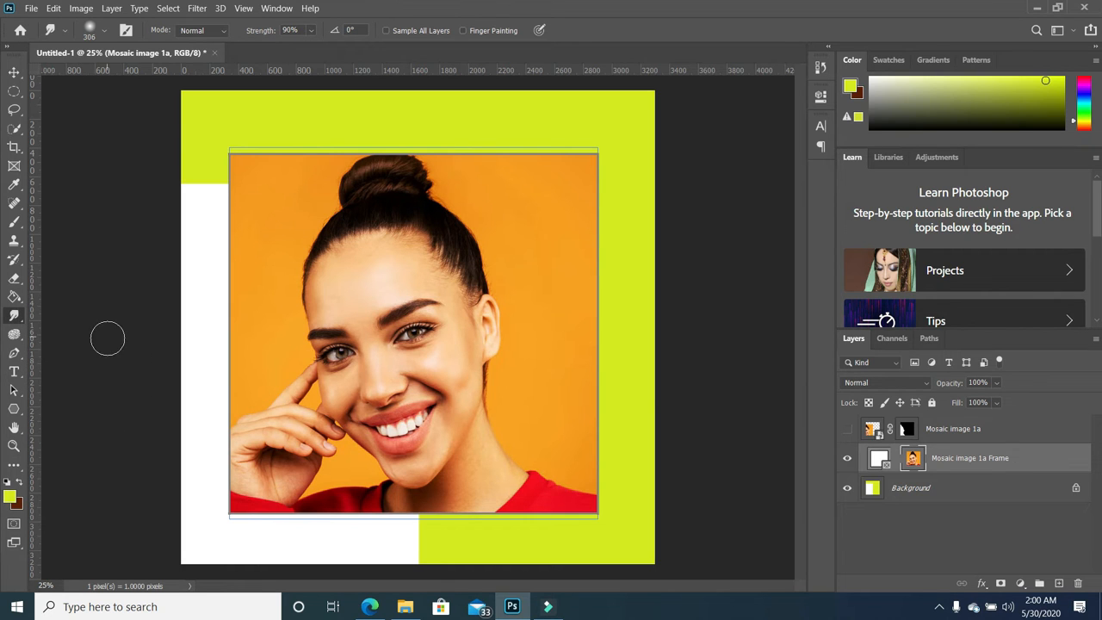
mouse_move(434, 227)
left_mouse_down()
mouse_move(541, 206)
mouse_move(463, 238)
mouse_move(575, 215)
left_mouse_up()
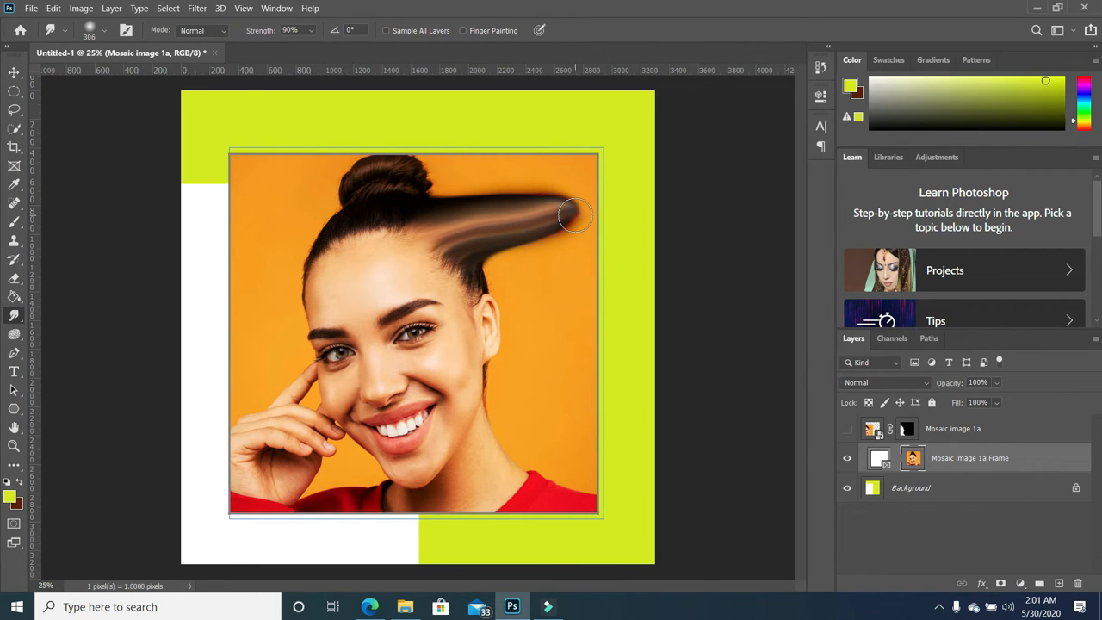
key("ctrl+z")
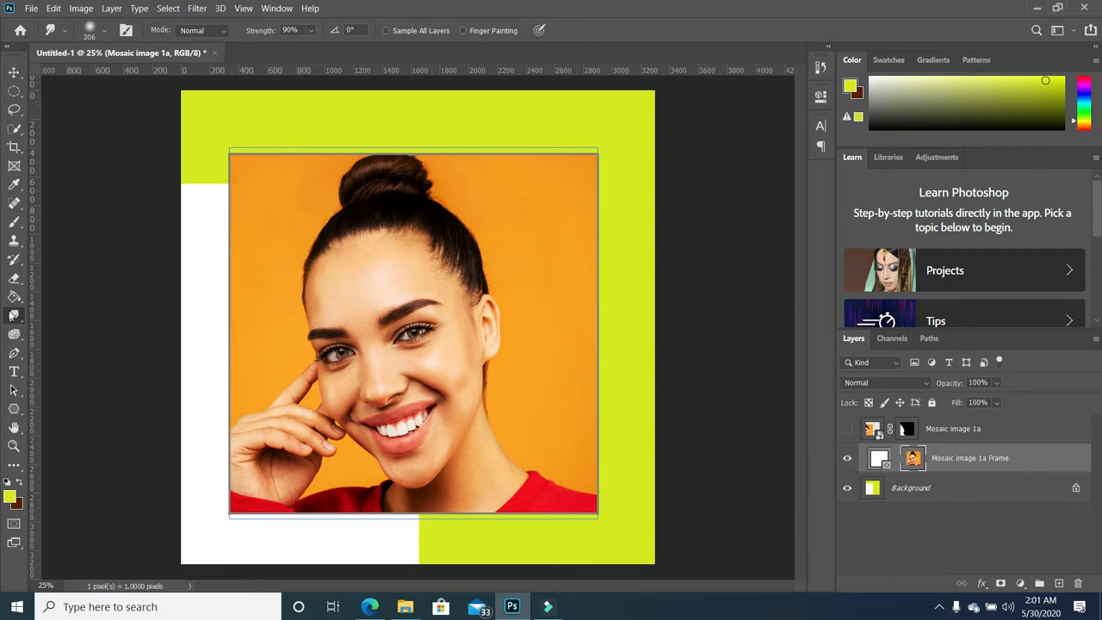
- Switch to the Blur Tool and set its brush size to 448 px for working on the face
right_click(19, 315)
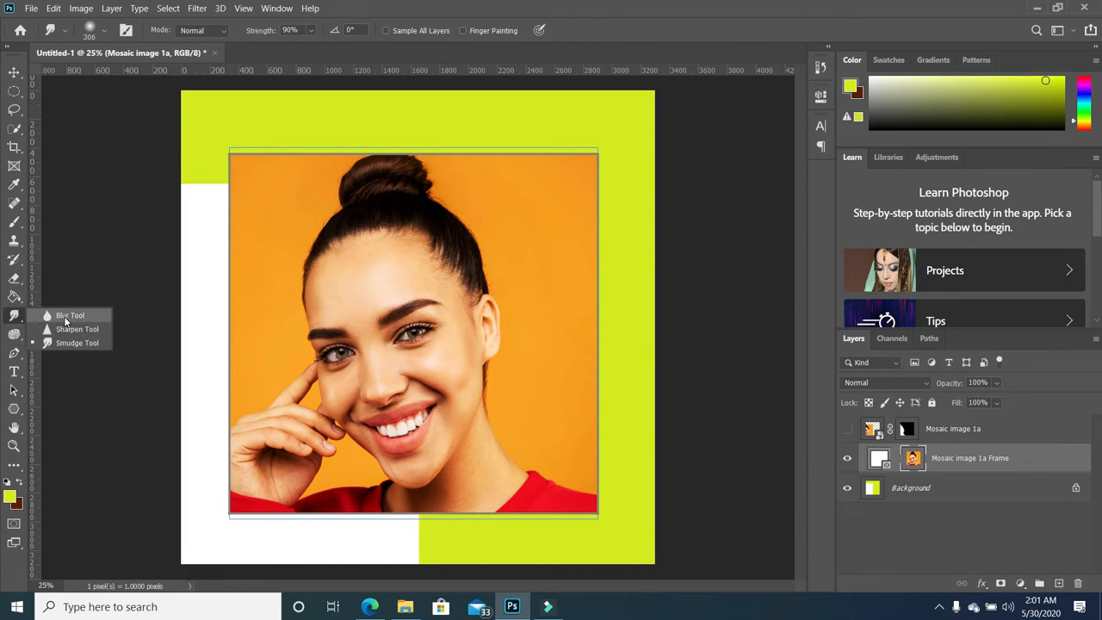
left_click(65, 316)
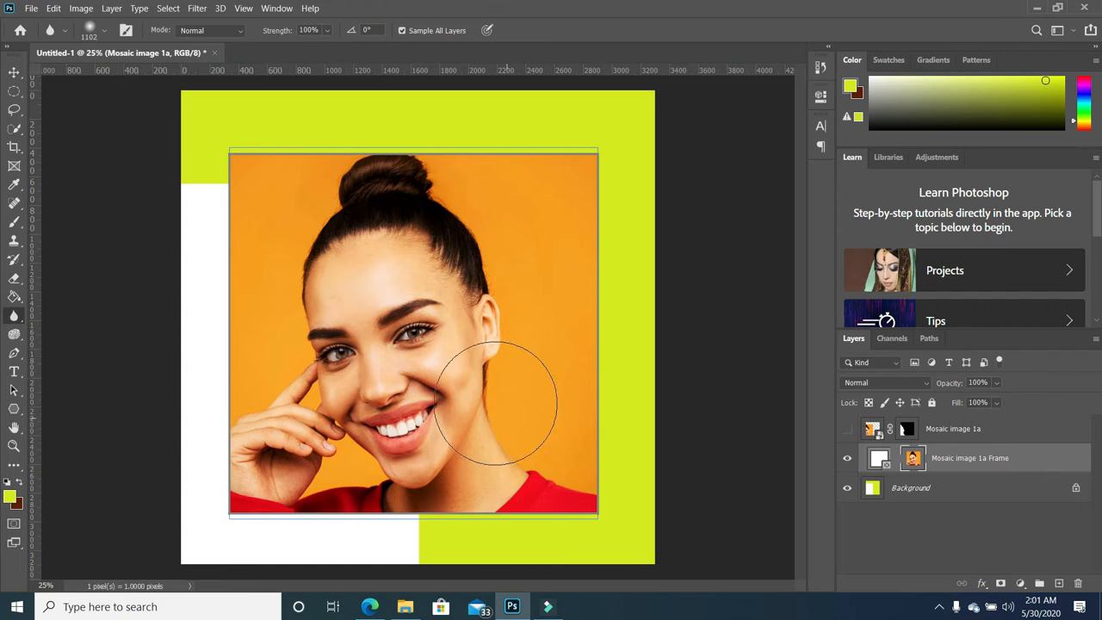
scroll(437, 385, "up", 5)
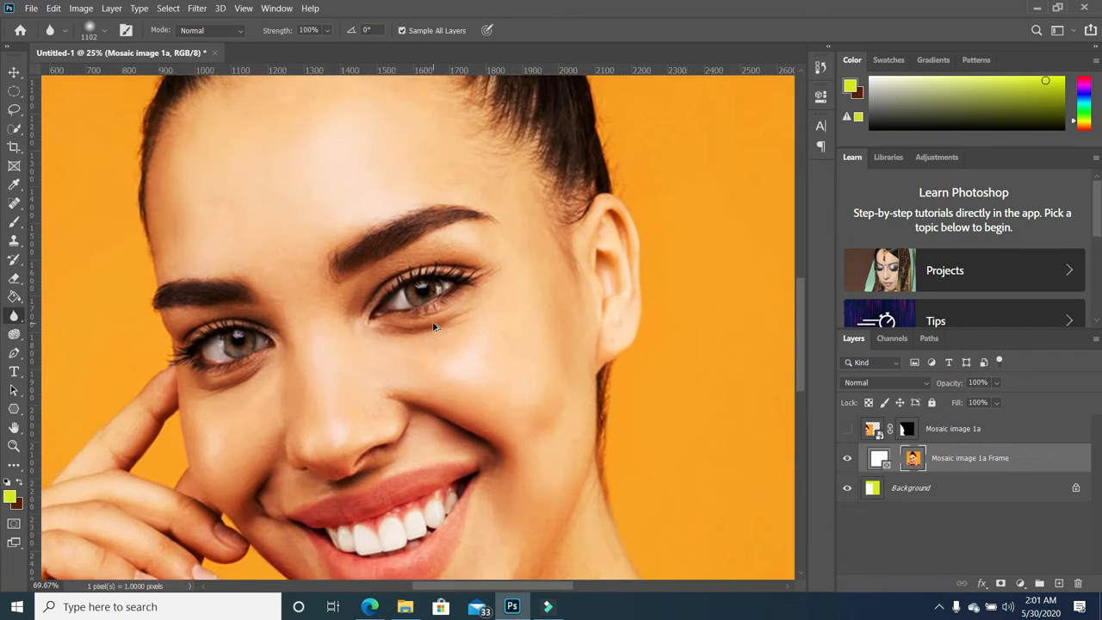
scroll(435, 326, "down", 1)
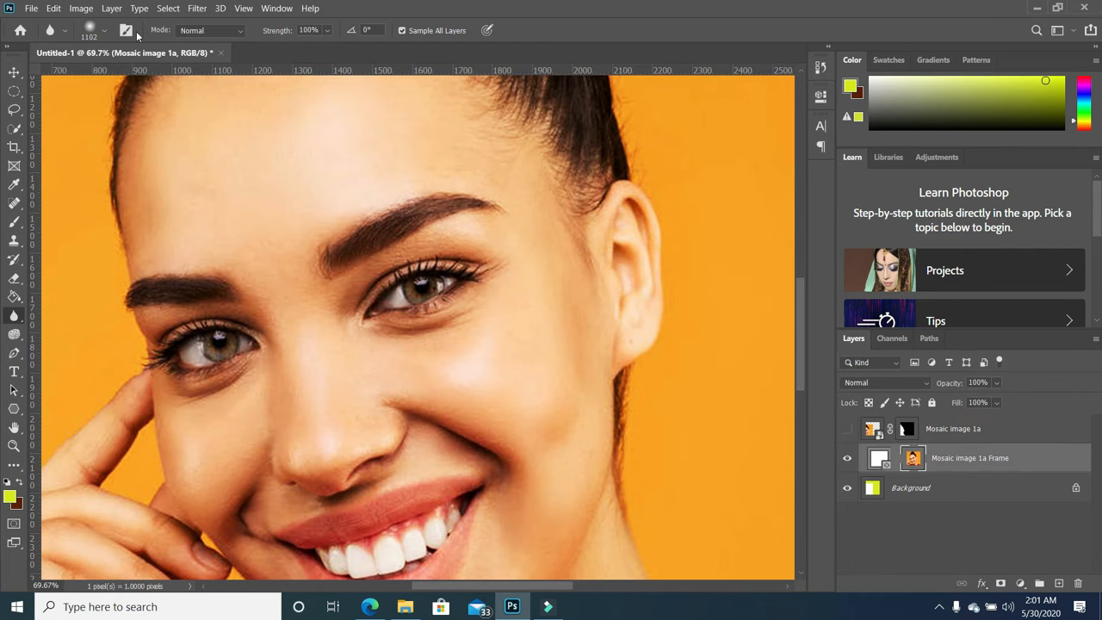
left_click(100, 32)
left_click_drag(164, 76, 152, 75)
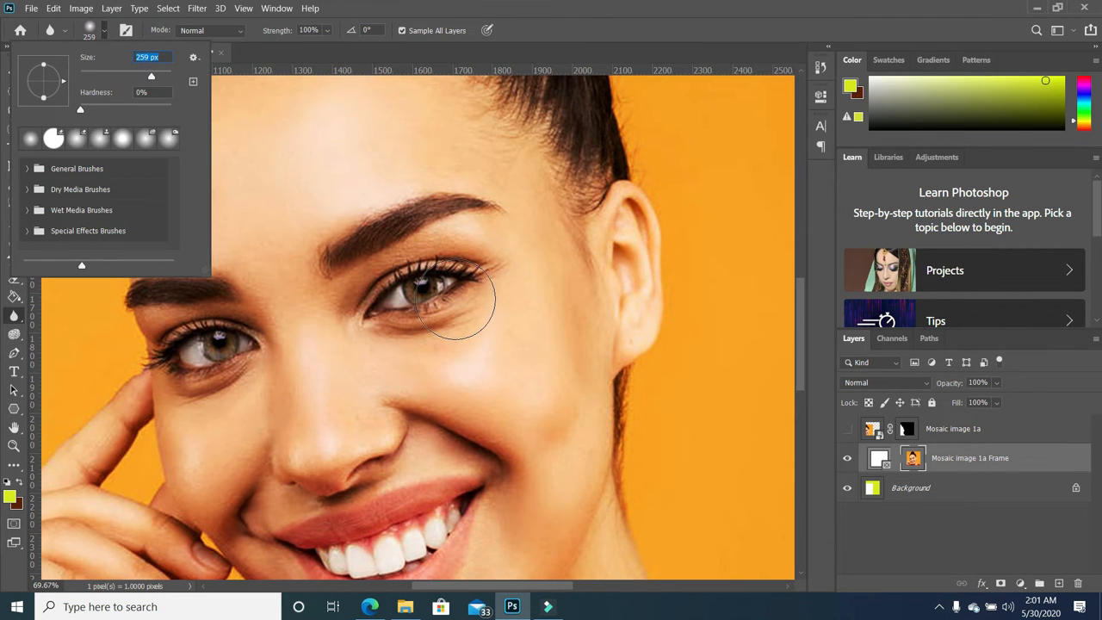
left_click_drag(154, 77, 159, 76)
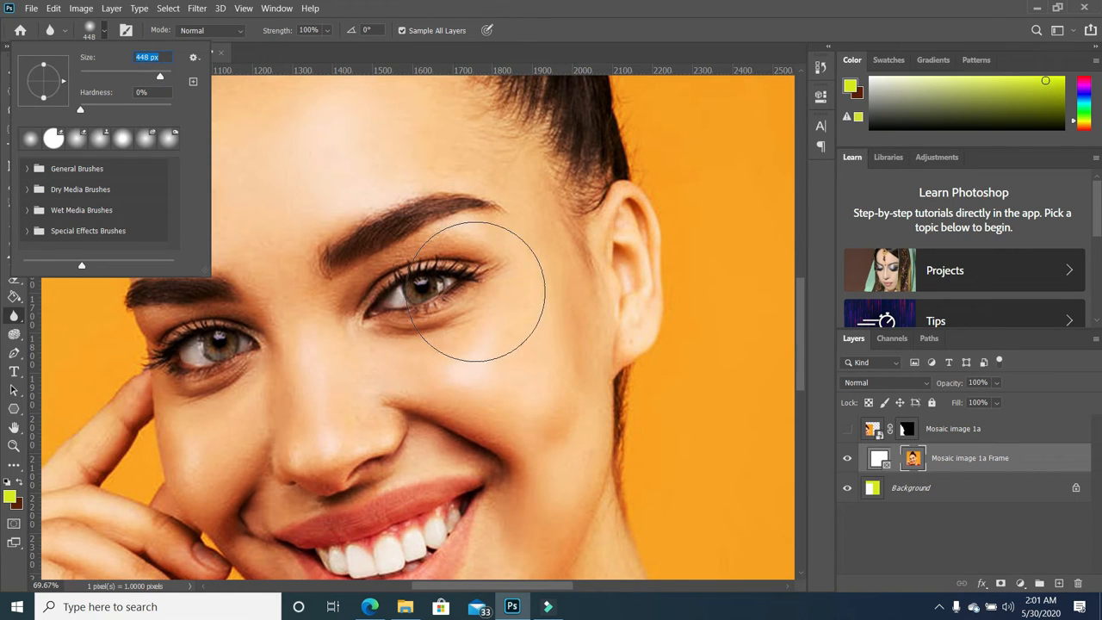
- Try sharpening the eye beside the raised hand and the cheek below it with a 511 px Sharpen Tool at 100% strength
left_click(554, 36)
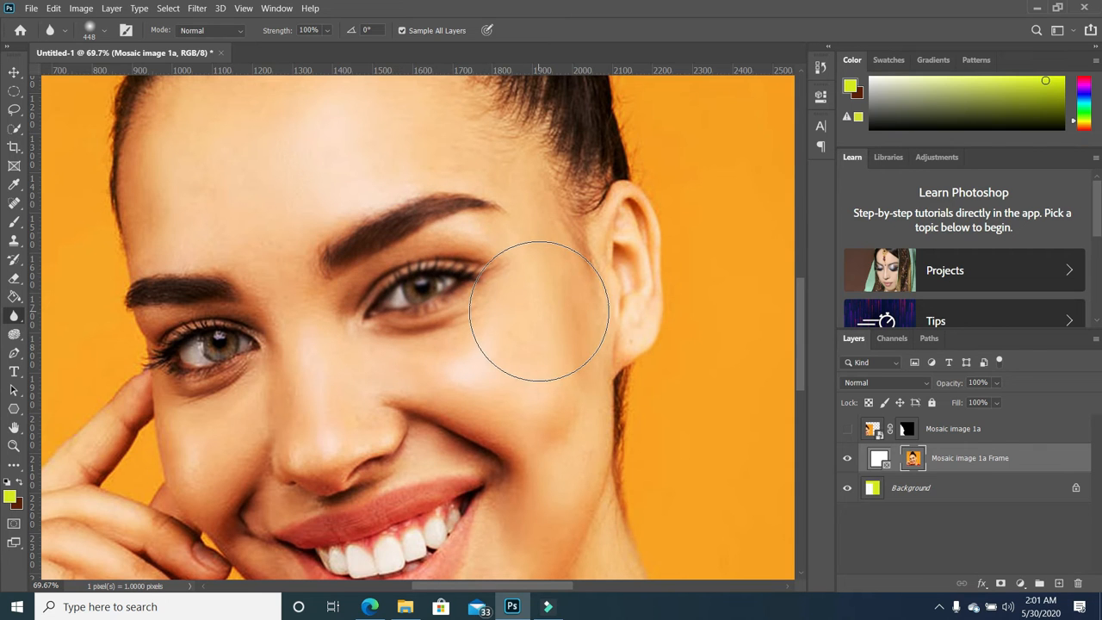
left_click(23, 318)
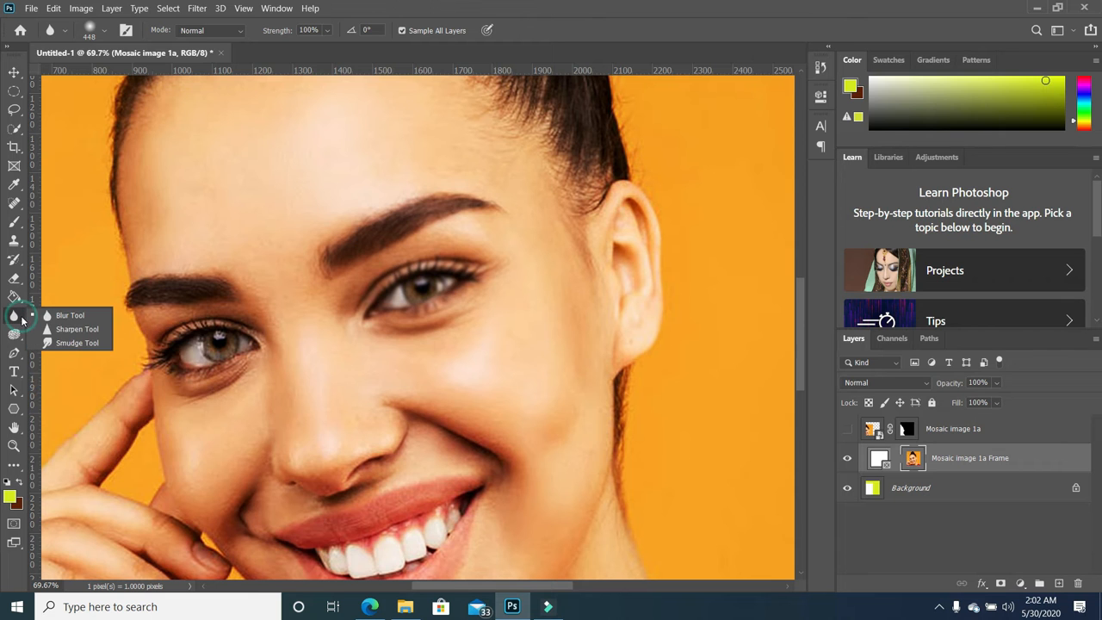
left_click(64, 332)
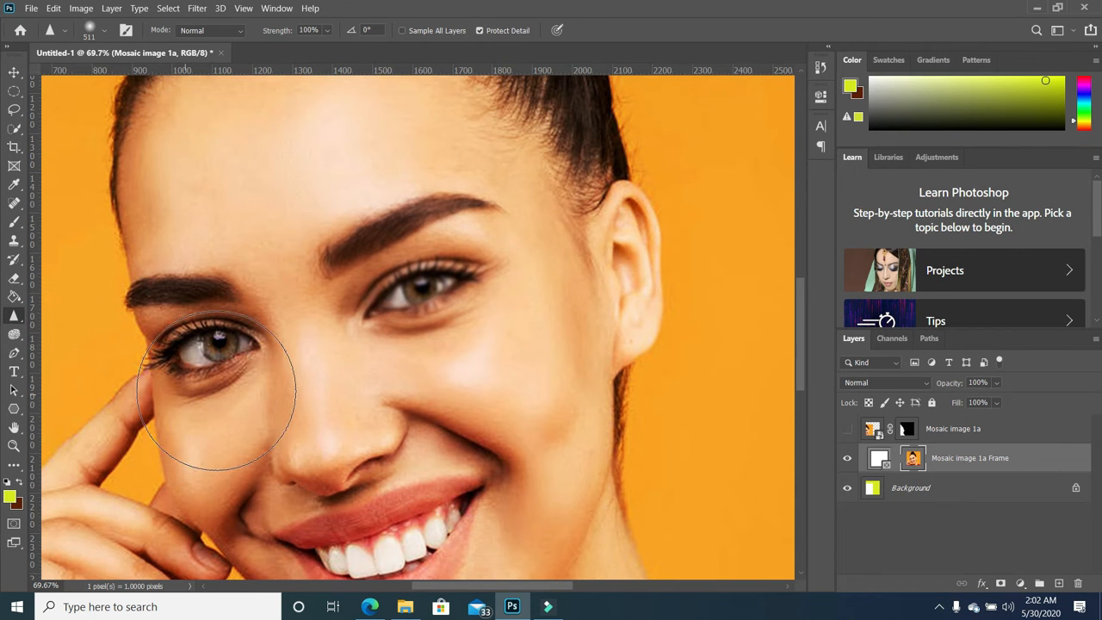
mouse_move(200, 321)
left_mouse_down()
mouse_move(154, 365)
mouse_move(166, 417)
mouse_move(212, 426)
mouse_move(243, 402)
mouse_move(255, 370)
mouse_move(247, 314)
mouse_move(208, 295)
mouse_move(166, 324)
mouse_move(152, 371)
mouse_move(194, 440)
mouse_move(267, 407)
mouse_move(252, 339)
mouse_move(284, 554)
left_mouse_up()
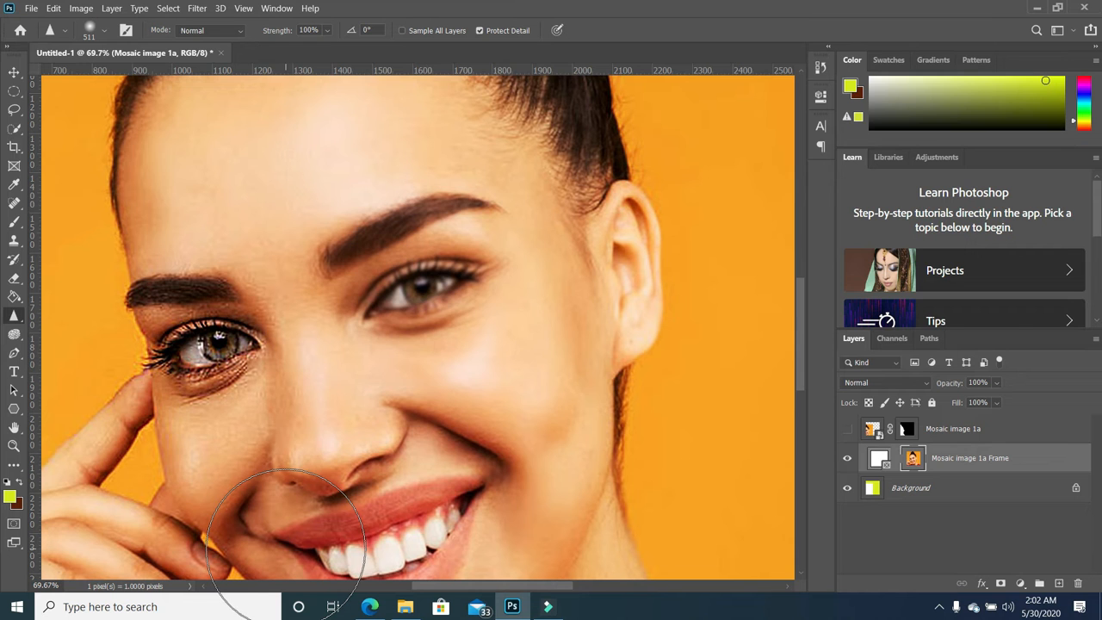
scroll(372, 298, "down", 2)
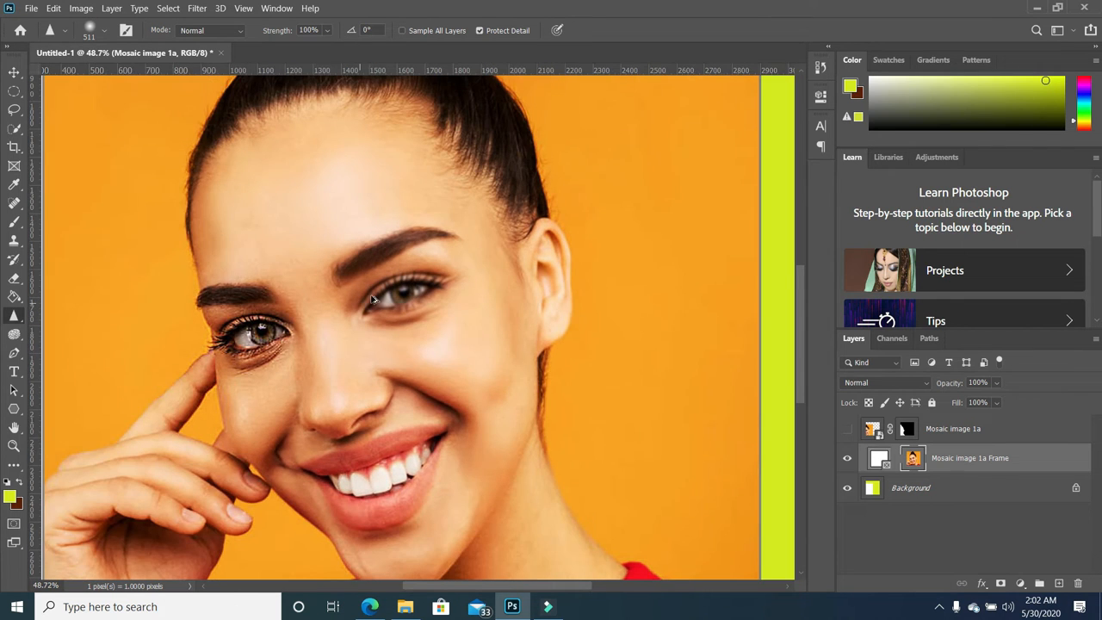
scroll(372, 299, "down", 1)
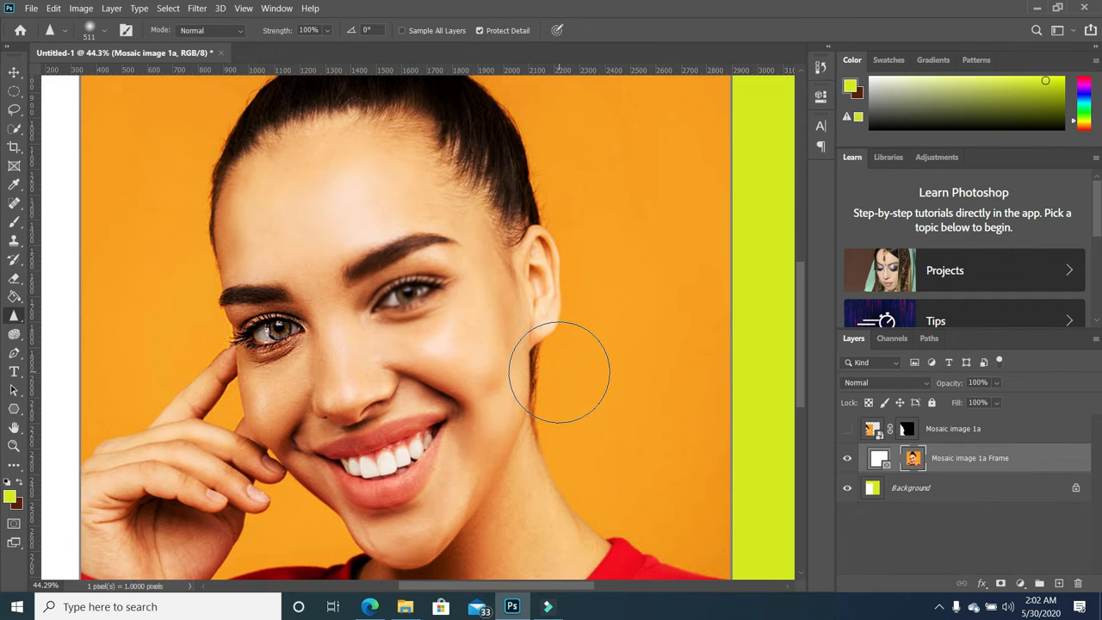
- Undo repeatedly back past the portrait placement, the new frame and the earlier crop
scroll(442, 344, "down", 3)
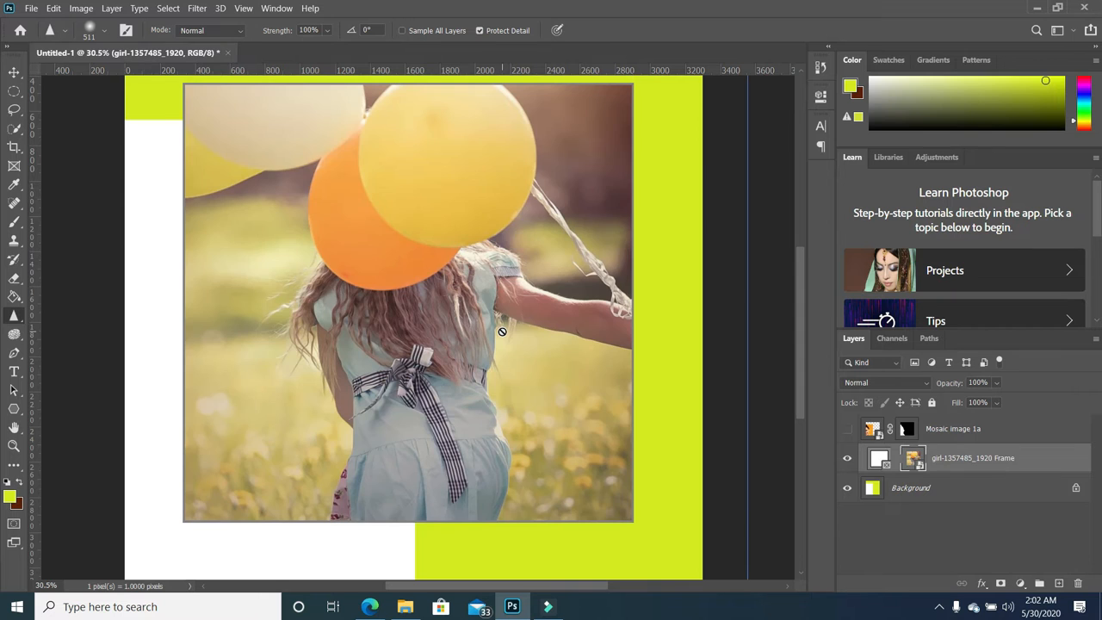
left_click(54, 8)
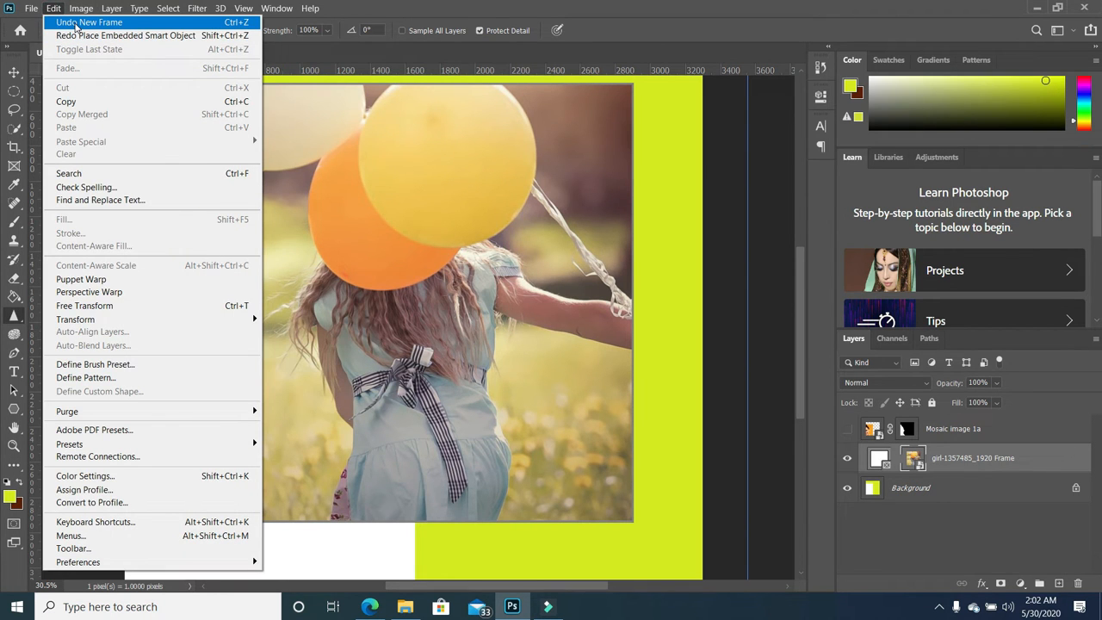
left_click(76, 23)
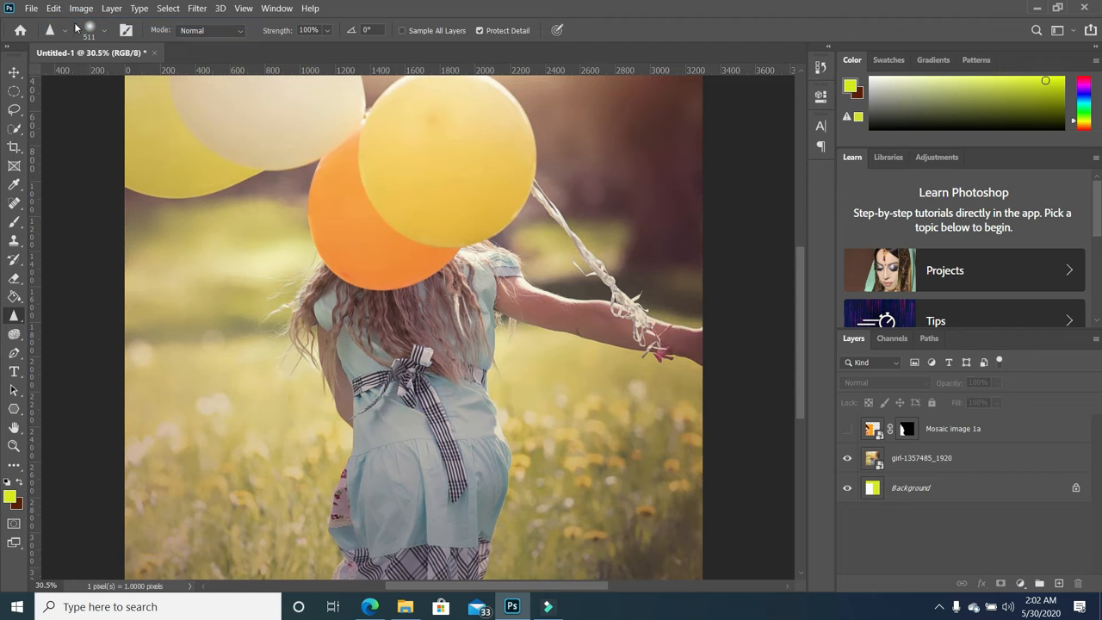
key("ctrl+z")
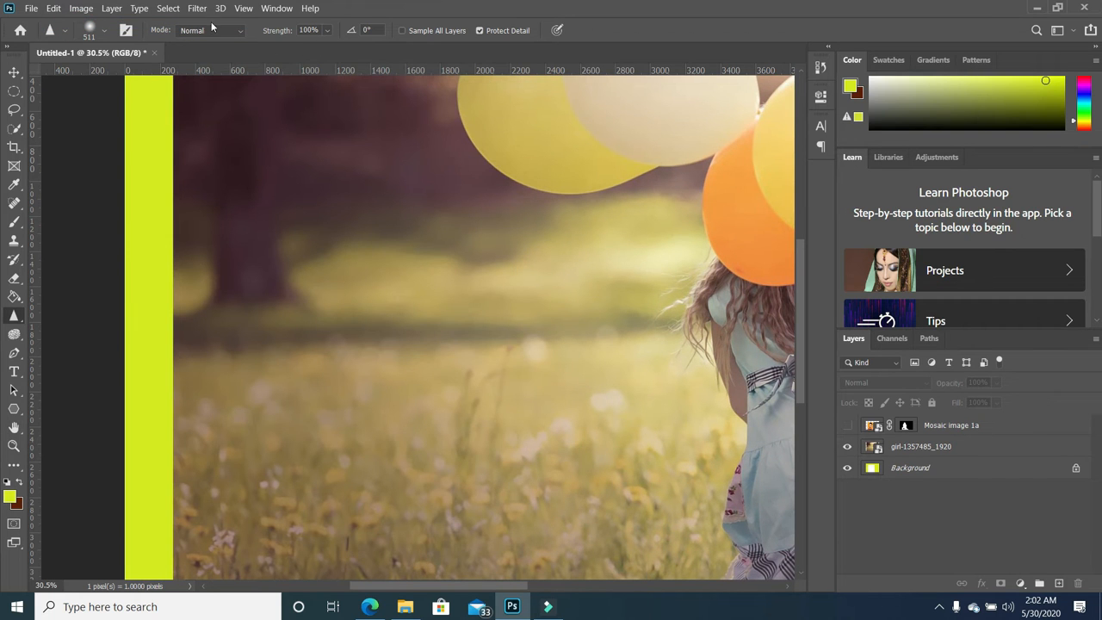
- Show the History panel, restore the document to the Rasterize Layer state and collapse the panel
left_click(270, 10)
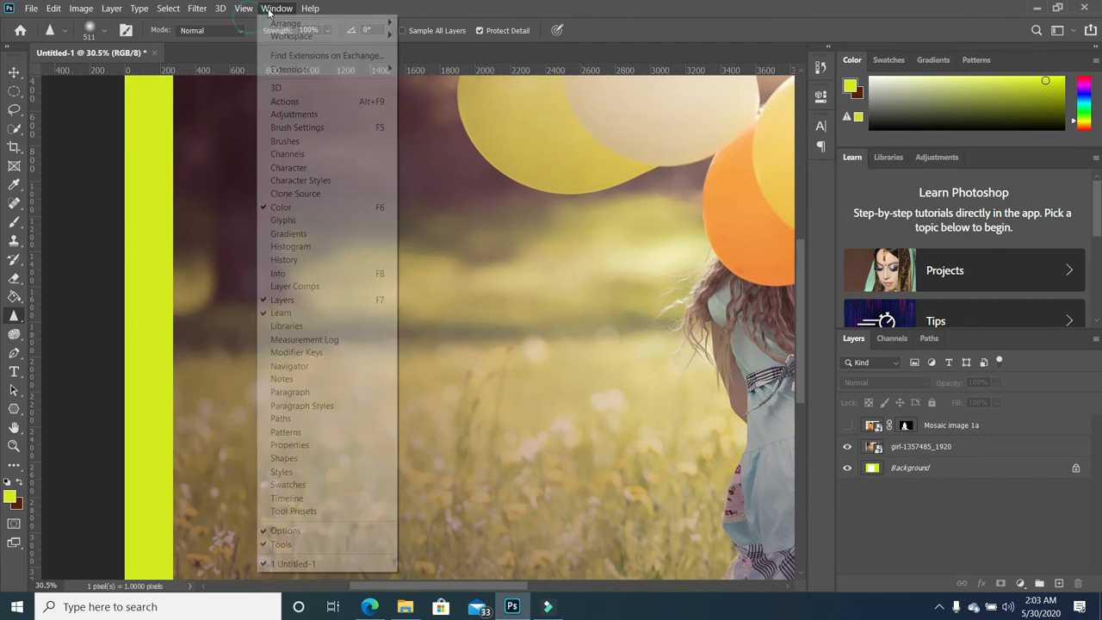
left_click(297, 259)
left_click(688, 296)
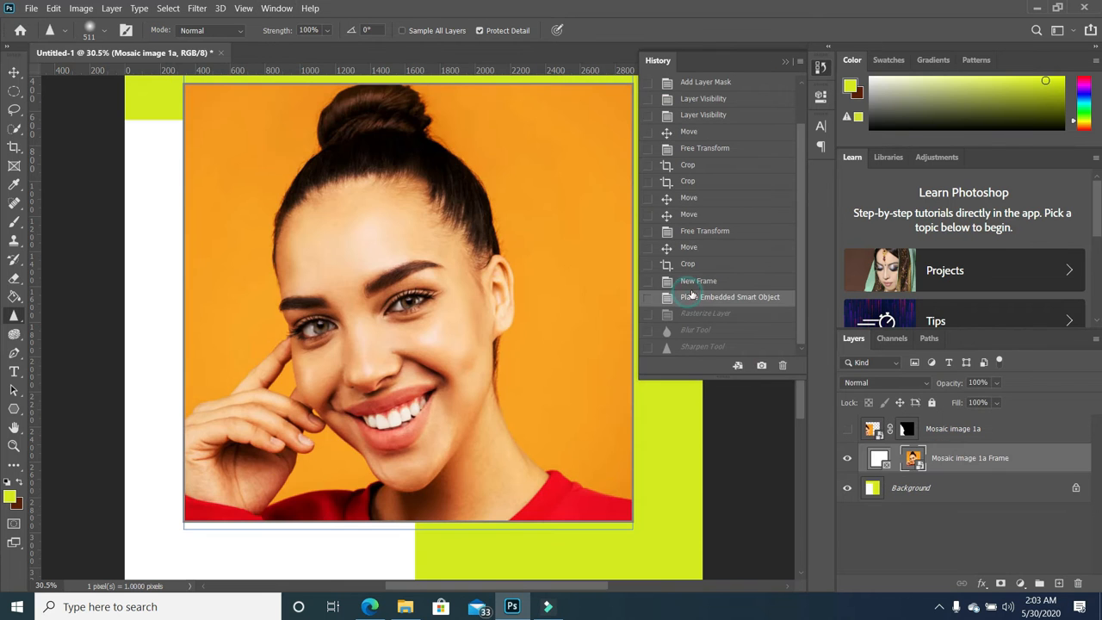
left_click(765, 472)
left_click(560, 249)
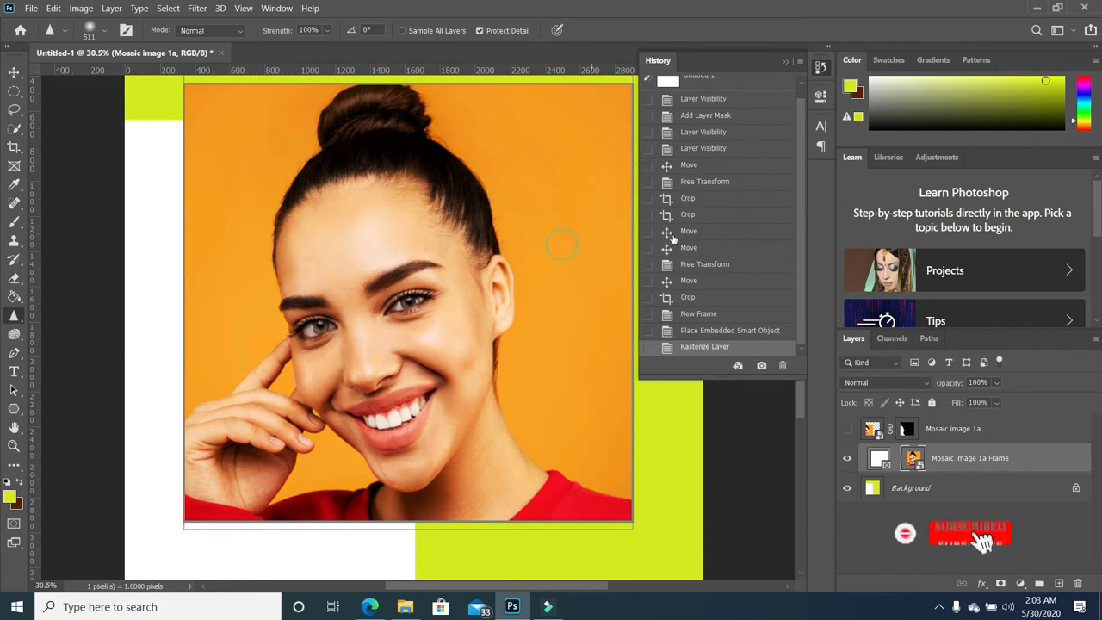
left_click(784, 62)
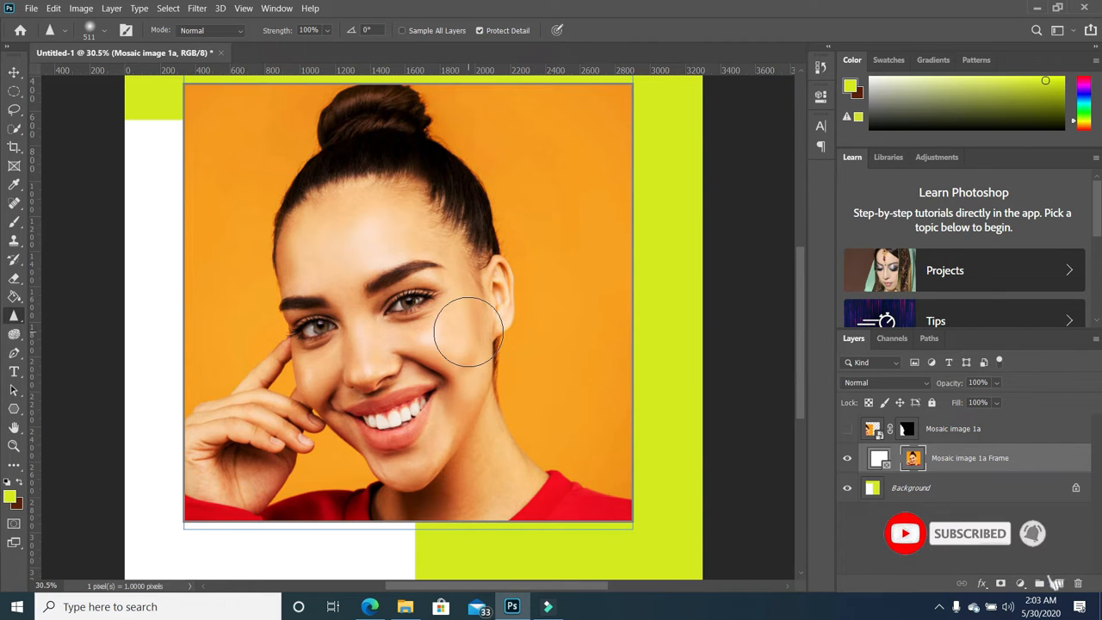
- Choose the Dodge Tool from the group of Dodge, Burn and Sponge toning tools
scroll(366, 303, "down", 1)
left_click(15, 338)
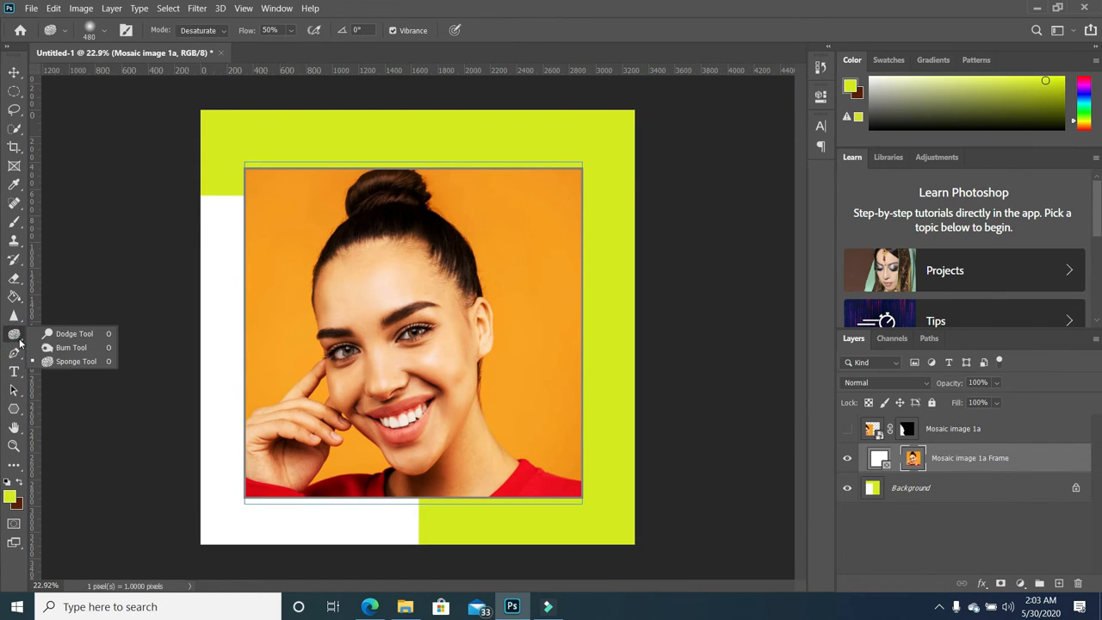
left_click(69, 335)
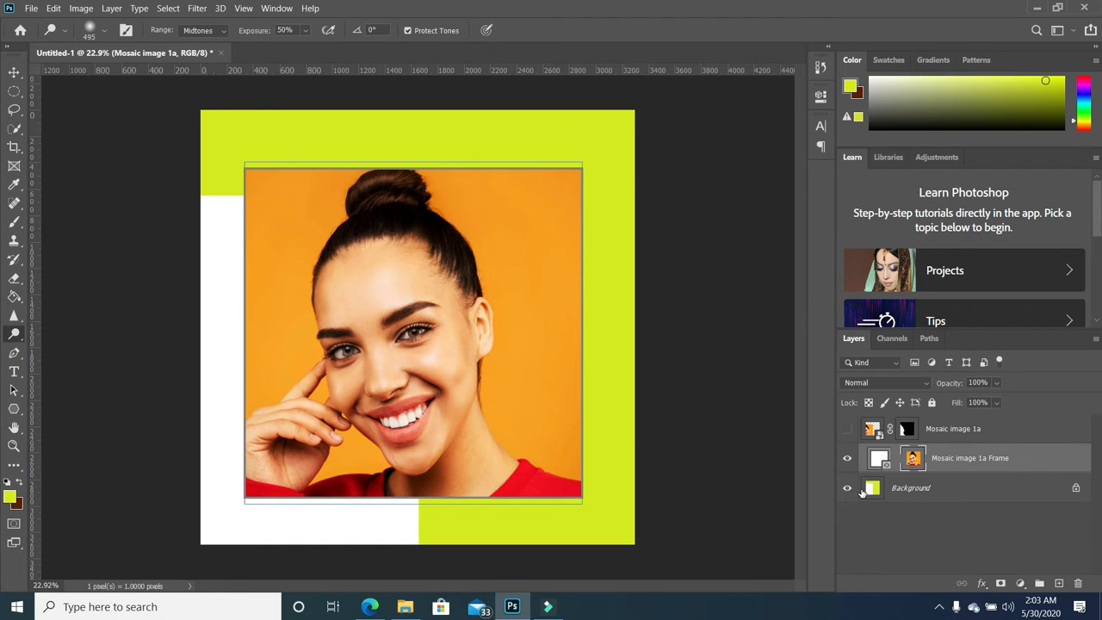
- Place the girl-1357485_1920 photo from File Explorer on a new top layer and hide the Mosaic image 1a Frame layer
left_click(1025, 432)
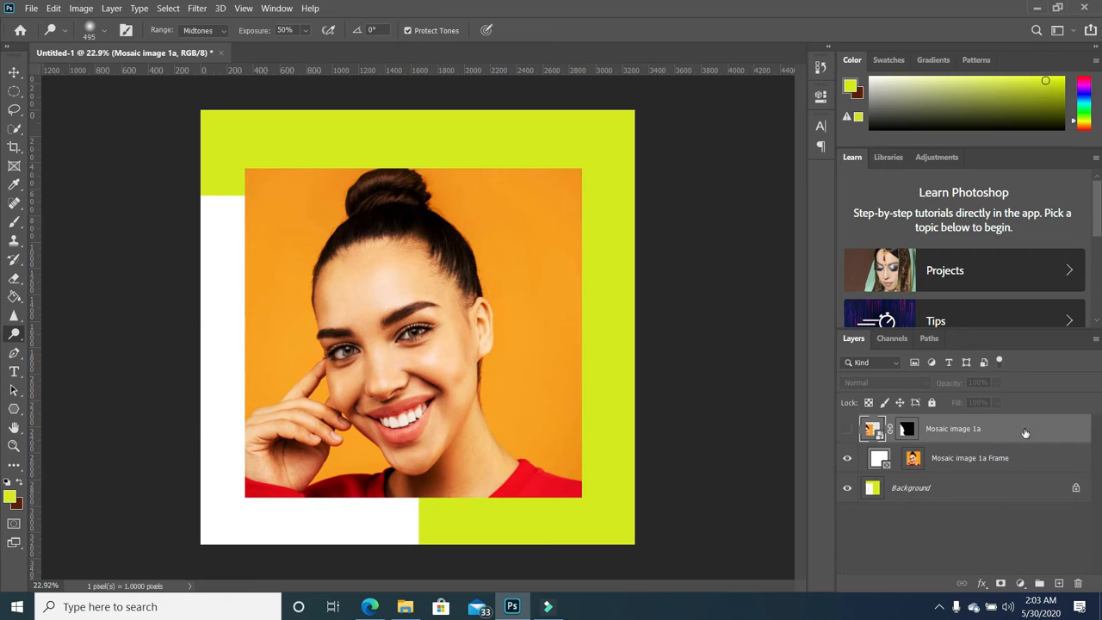
left_click(1059, 584)
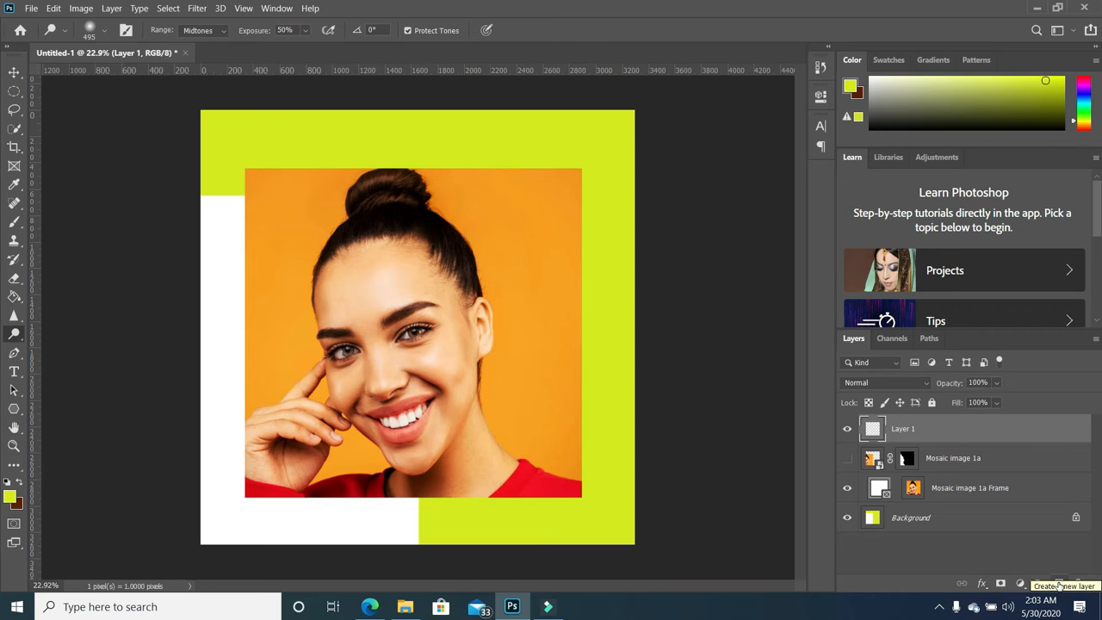
left_click(405, 606)
left_click_drag(173, 176, 398, 302)
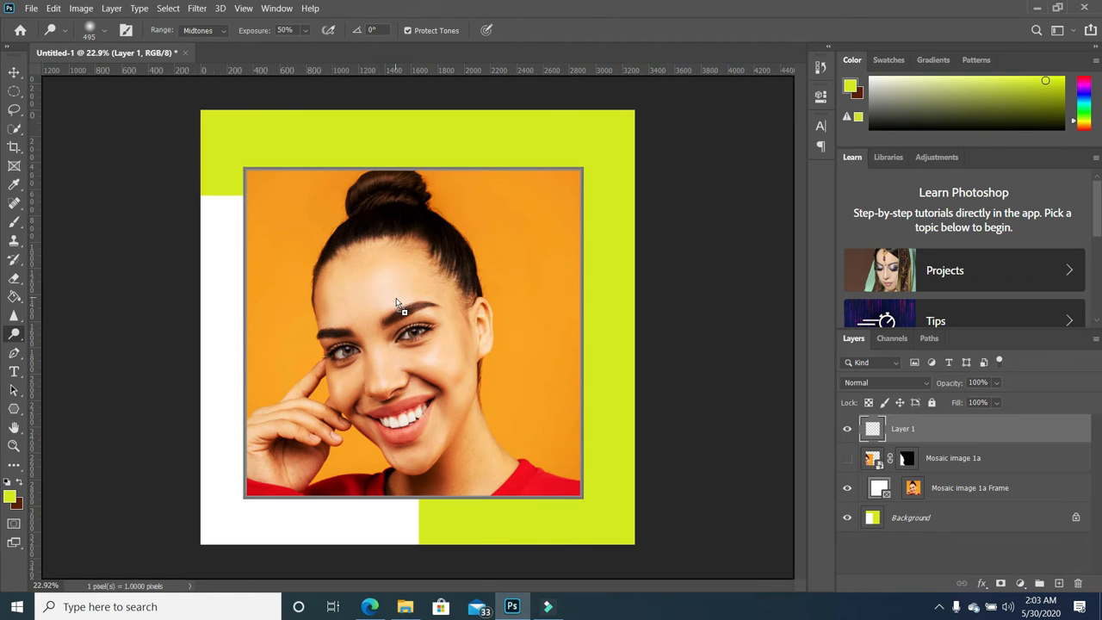
left_click_drag(568, 231, 612, 355)
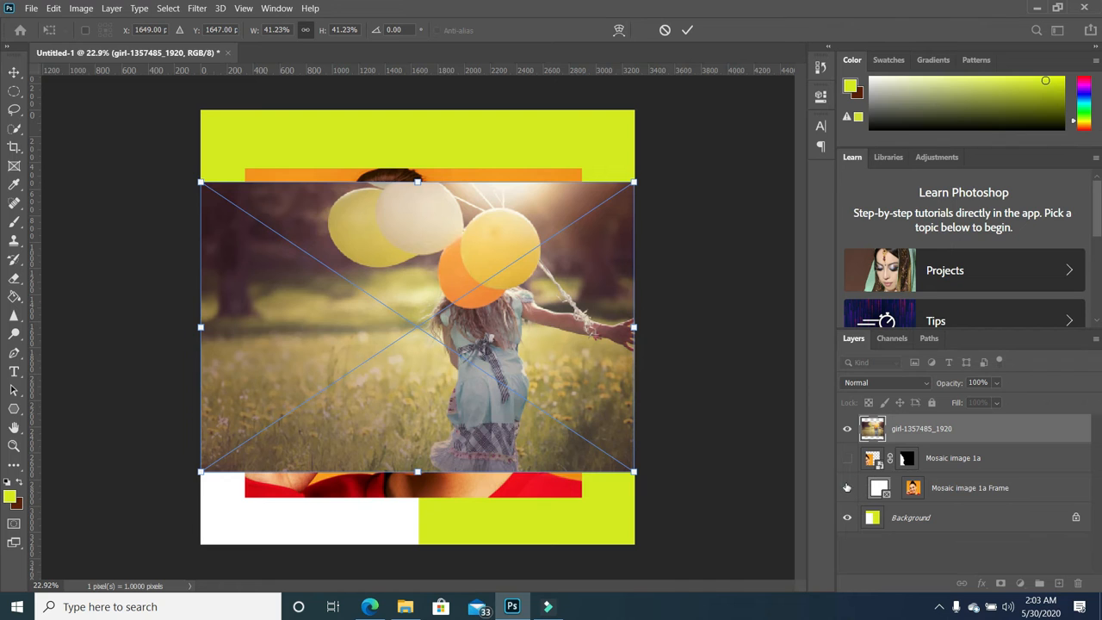
key("o")
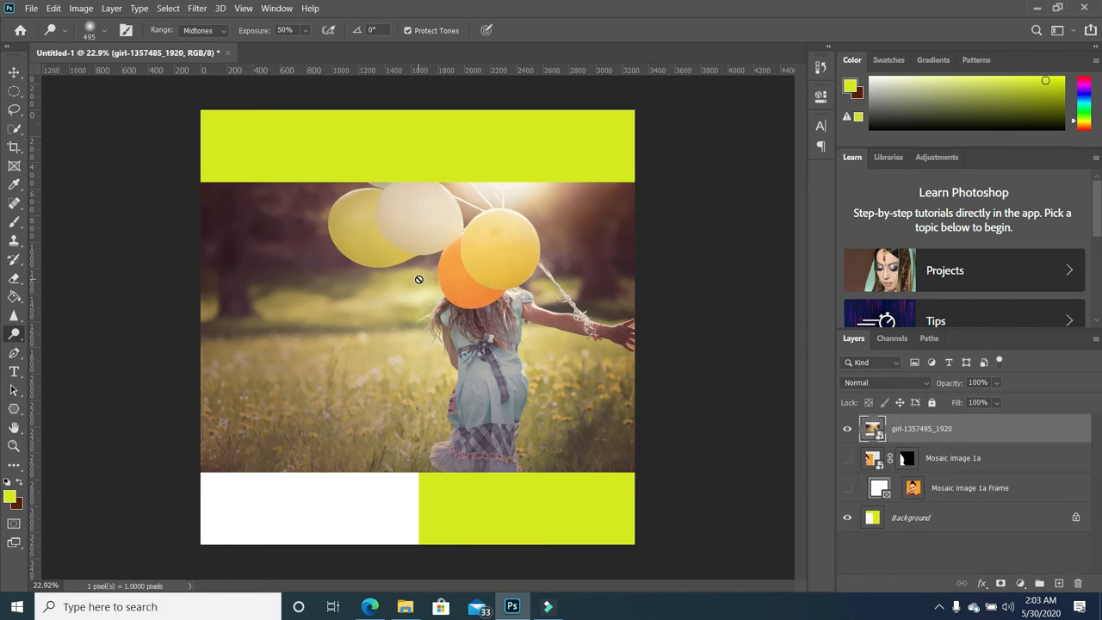
- Move the girl photo to the canvas's upper edge, scale it to about 62% to cover the whole canvas, and deselect it
left_click(15, 72)
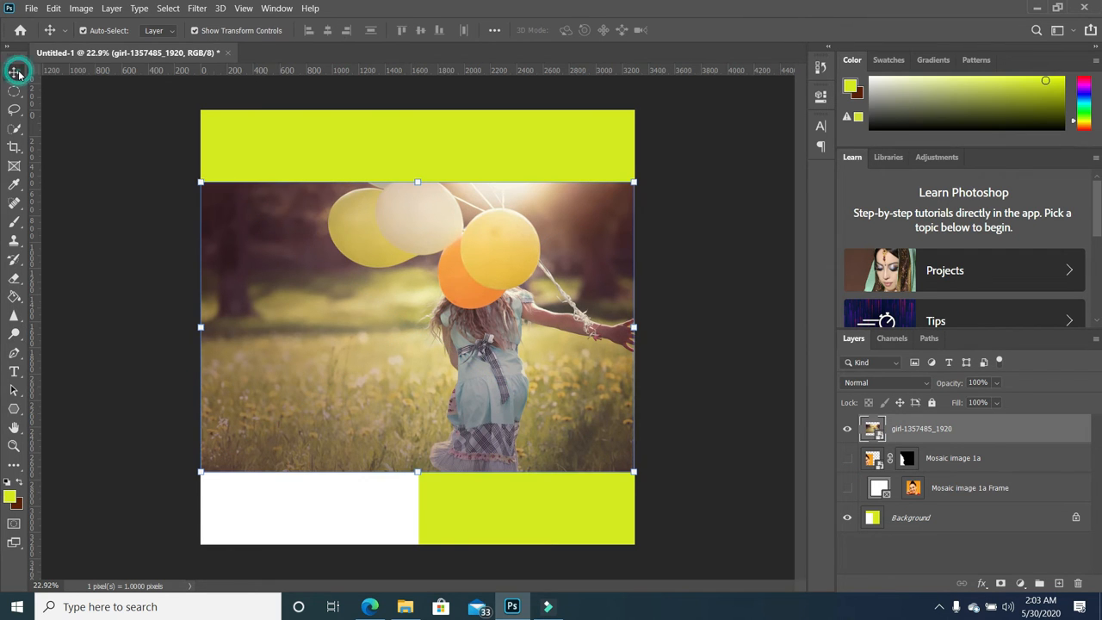
left_click_drag(242, 261, 242, 184)
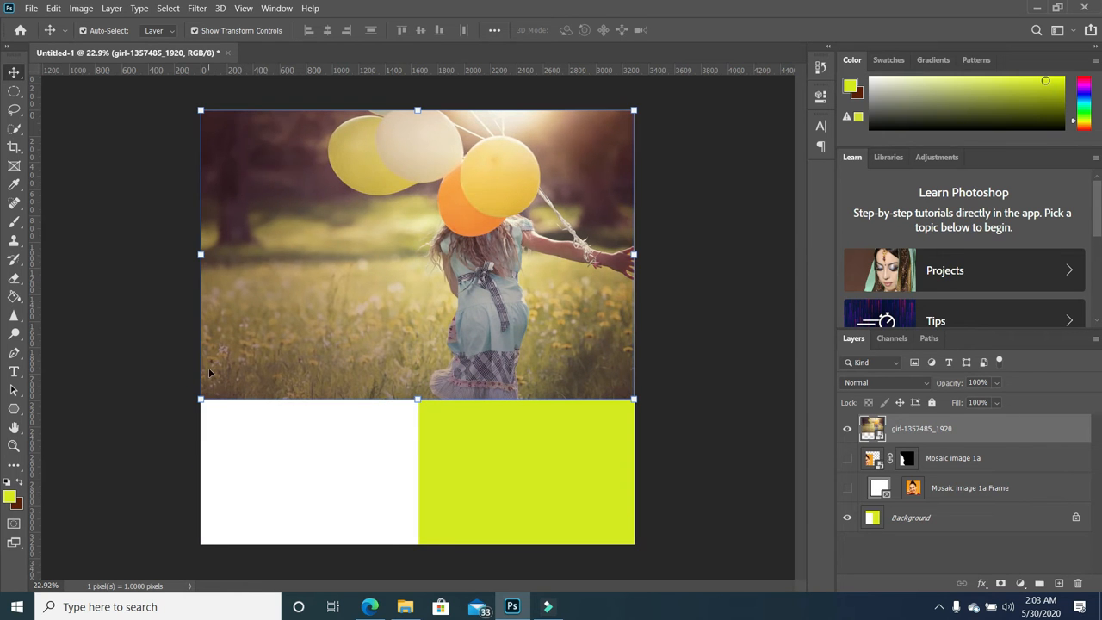
left_click_drag(199, 399, 4, 572)
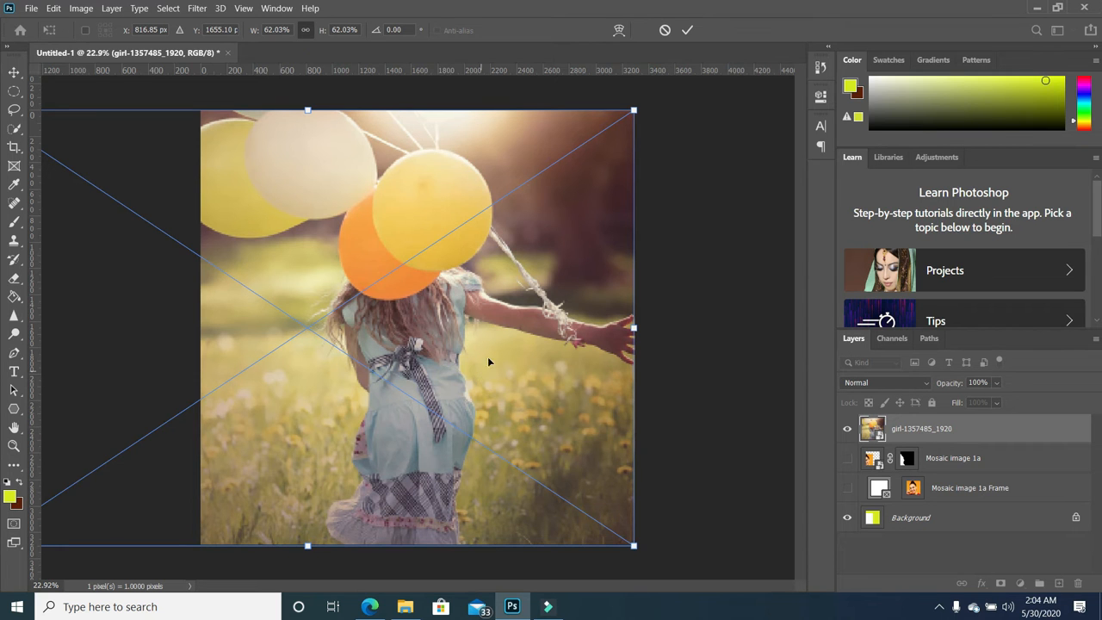
key("ctrl+minus")
key("Return")
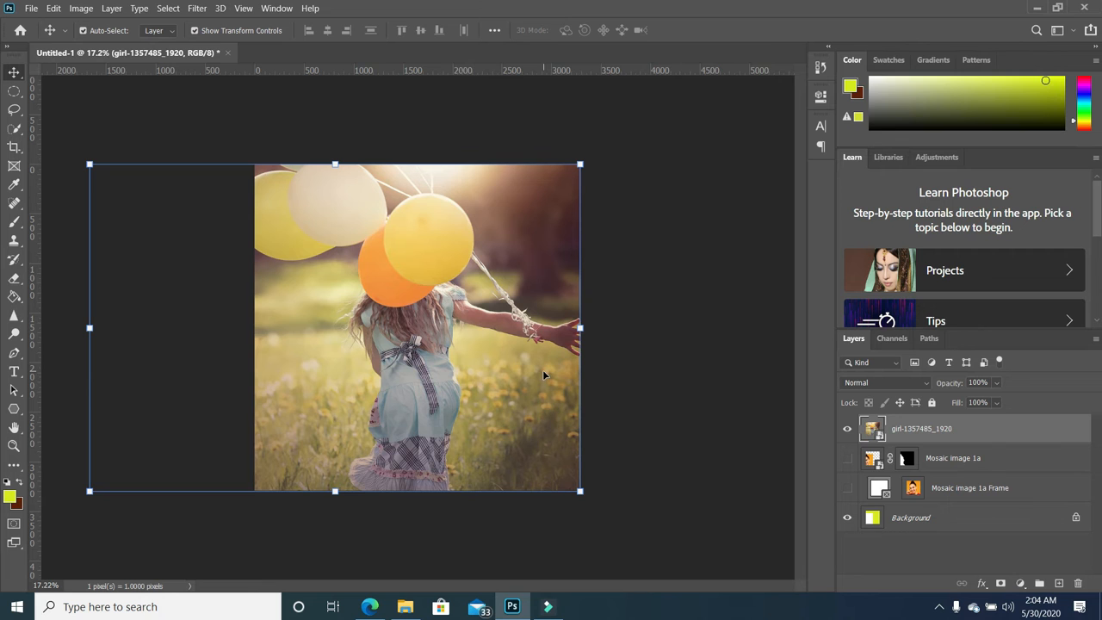
key("ctrl+0")
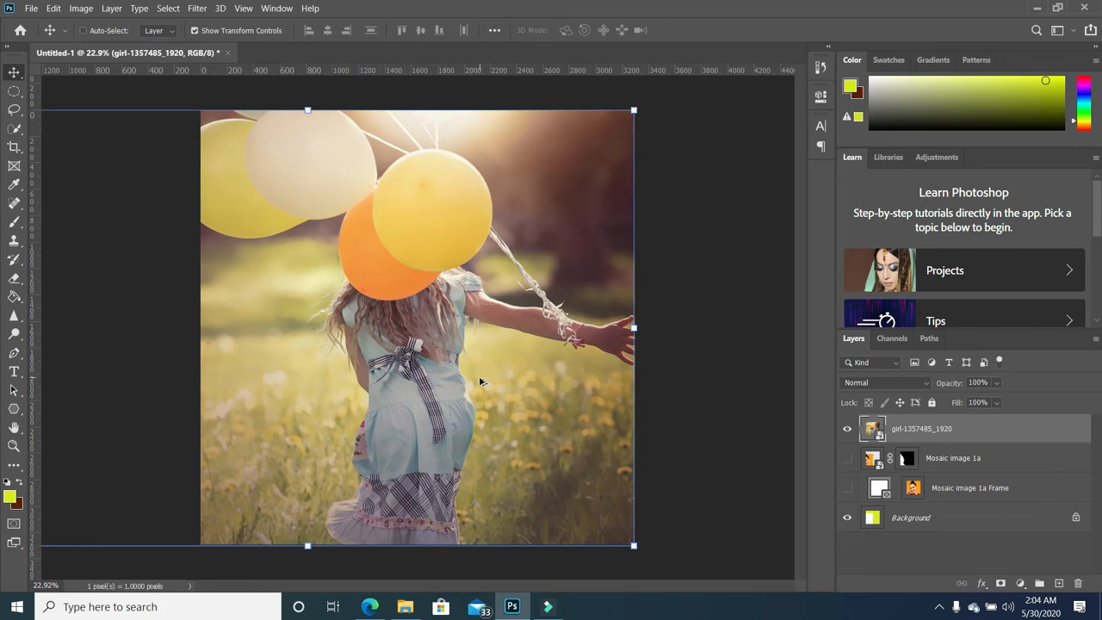
left_click(728, 370)
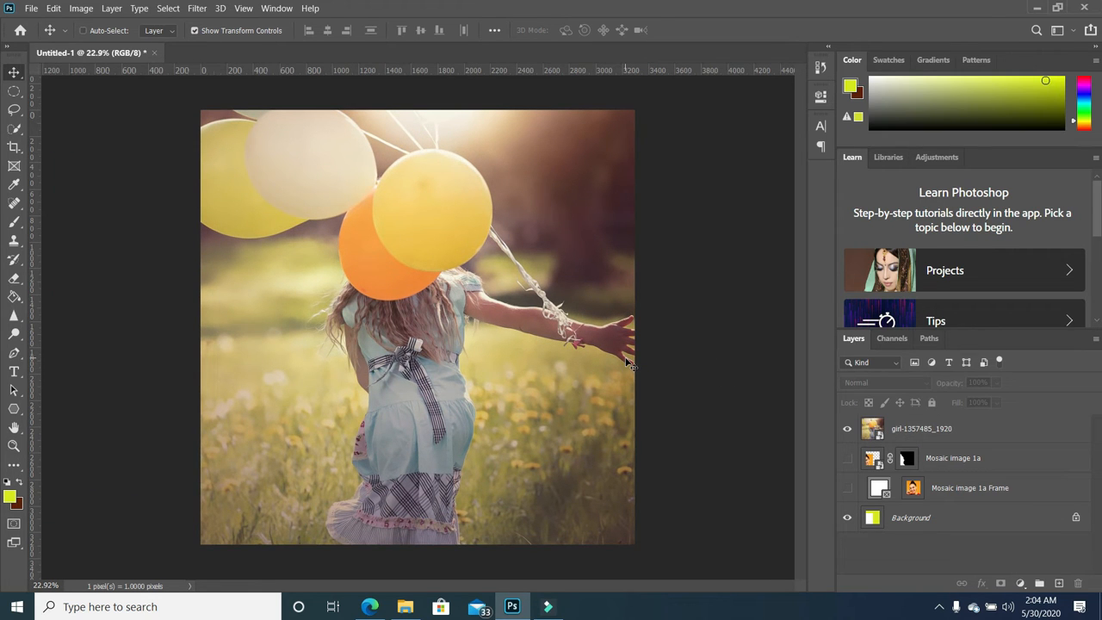
- Rasterize the girl photo layer and lighten the meadow left of the girl with a 495 px Dodge Tool on Midtones at 50% exposure
scroll(484, 364, "up", 2)
scroll(485, 364, "down", 2)
scroll(484, 364, "up", 2)
scroll(485, 364, "down", 1)
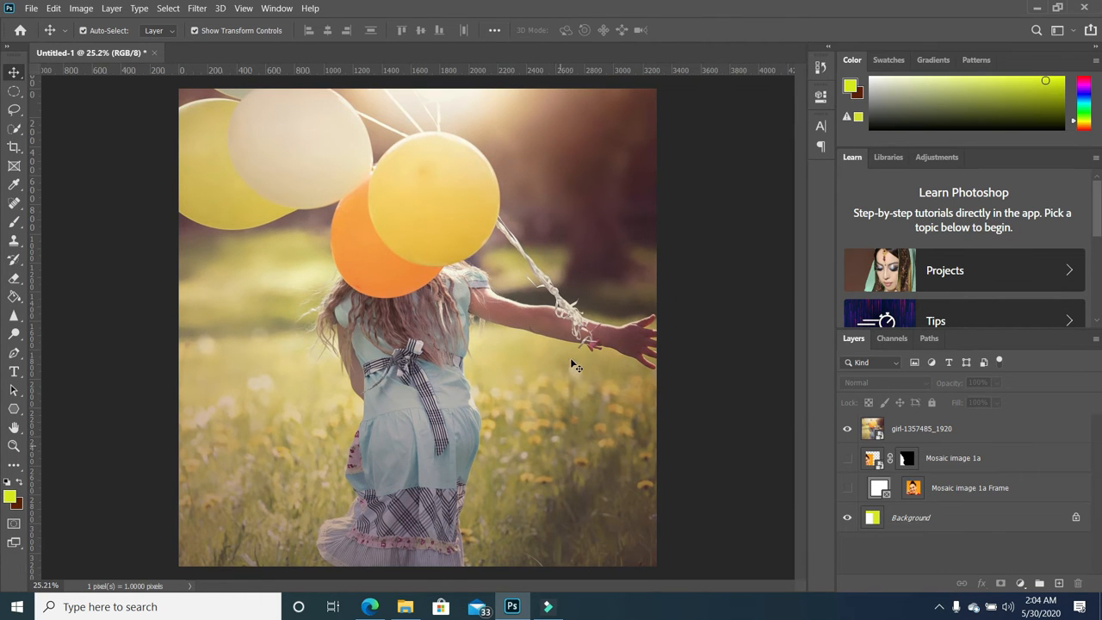
left_click(18, 337)
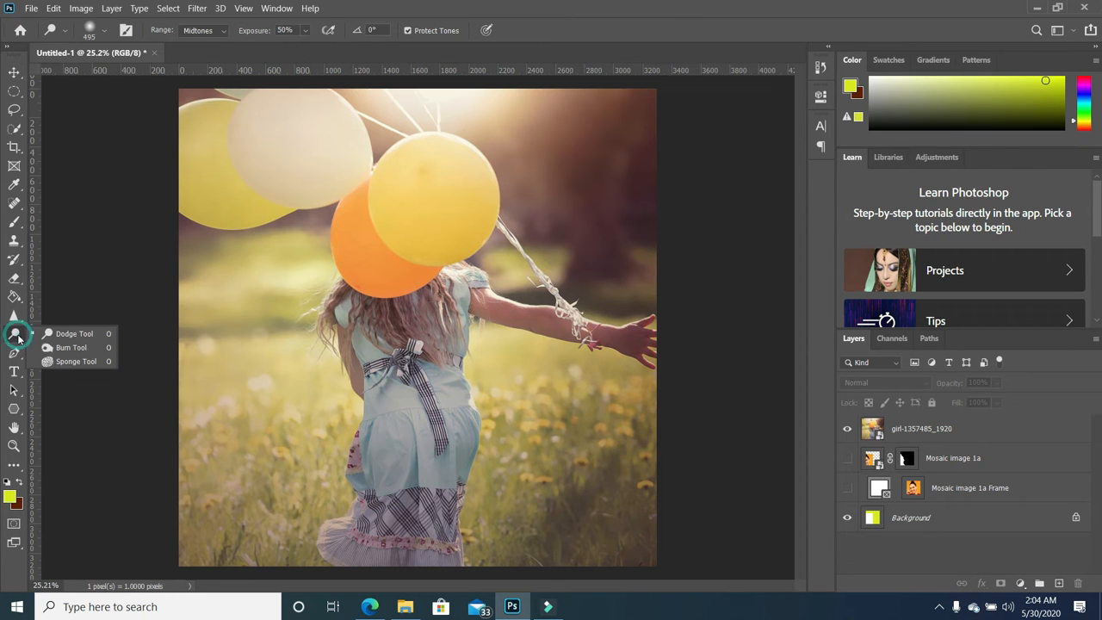
left_click(94, 336)
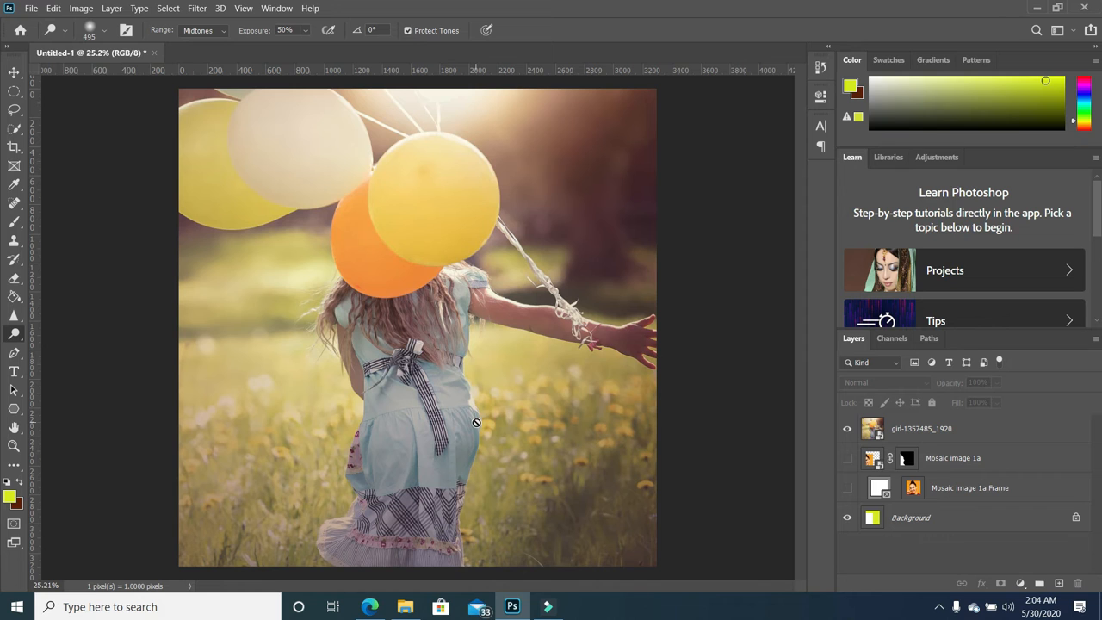
left_click(962, 432)
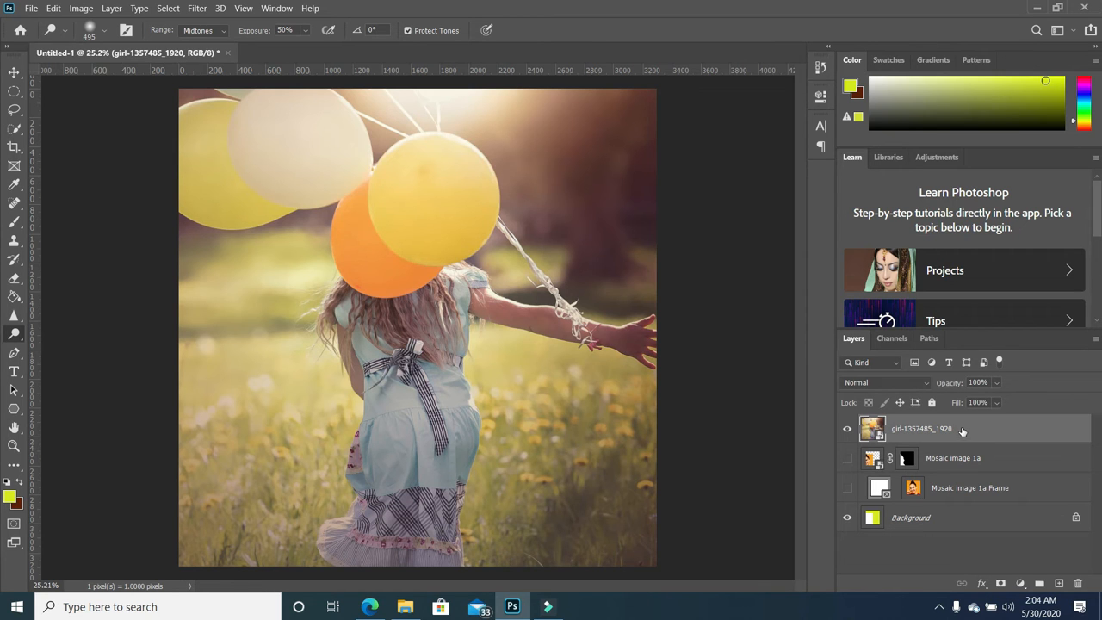
left_click(287, 406)
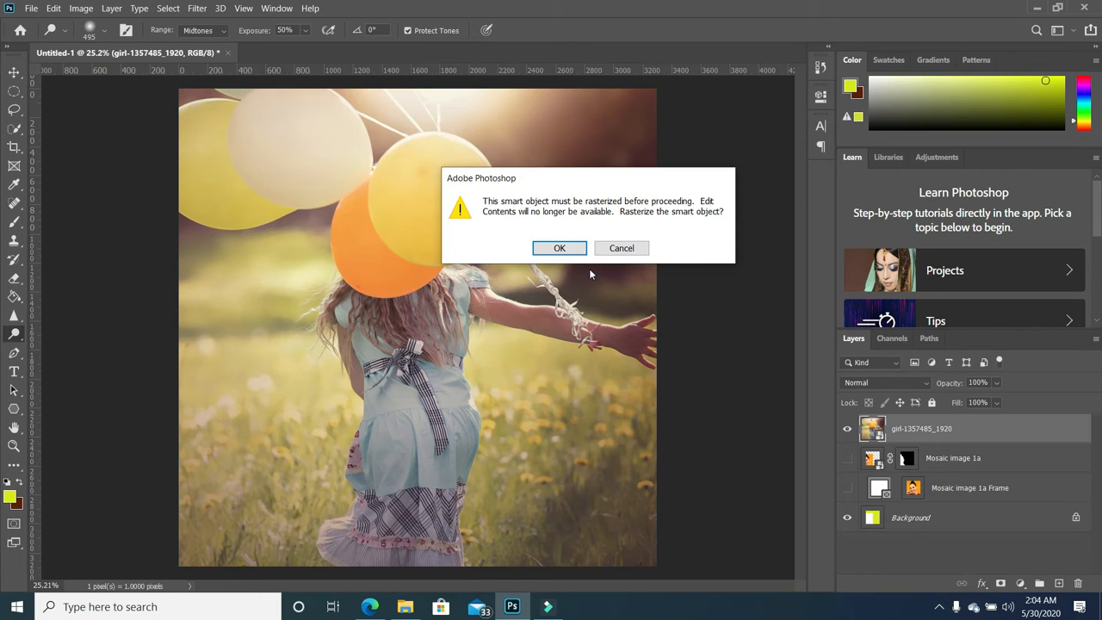
left_click(559, 248)
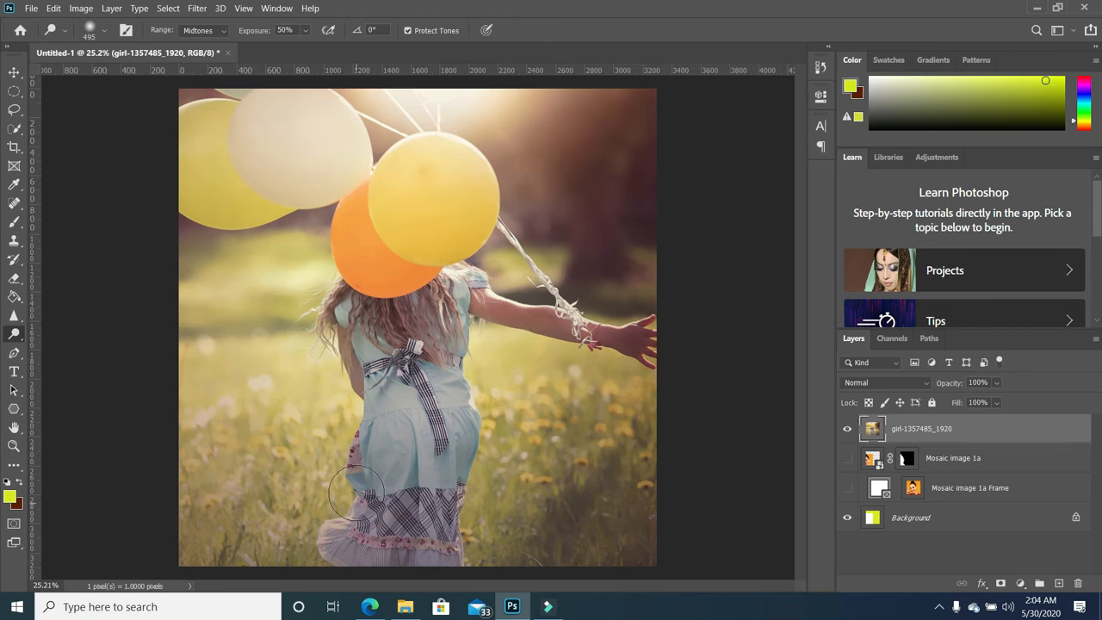
mouse_move(268, 501)
left_mouse_down()
mouse_move(237, 520)
mouse_move(268, 536)
mouse_move(312, 442)
mouse_move(305, 429)
mouse_move(152, 418)
left_mouse_up()
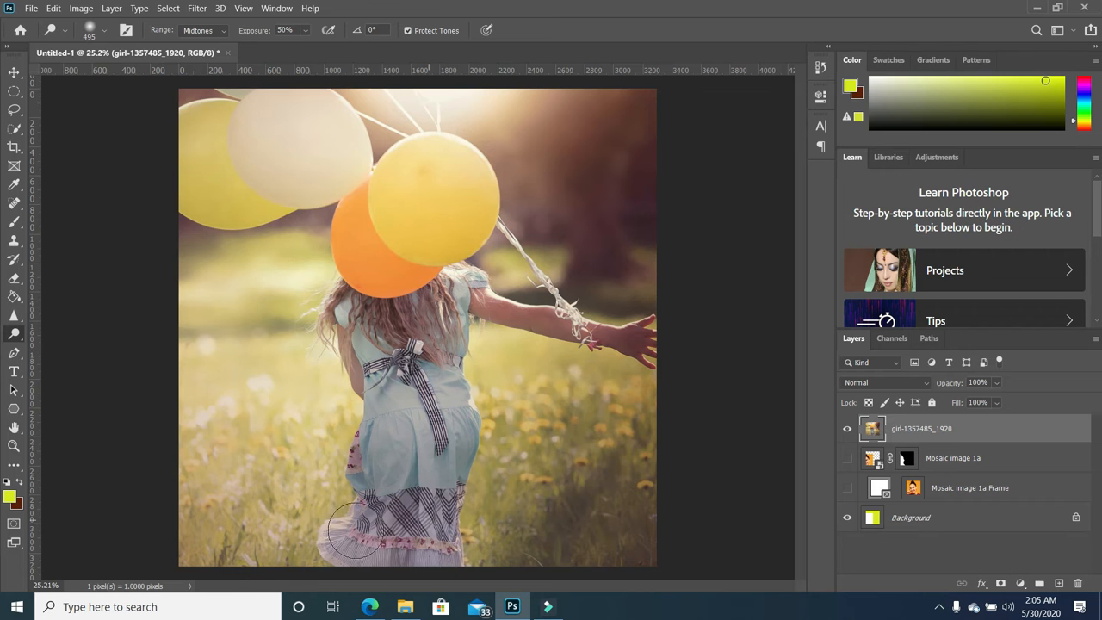
mouse_move(219, 319)
left_mouse_down()
mouse_move(170, 403)
mouse_move(241, 489)
mouse_move(246, 560)
mouse_move(320, 562)
mouse_move(361, 522)
mouse_move(348, 491)
left_mouse_up()
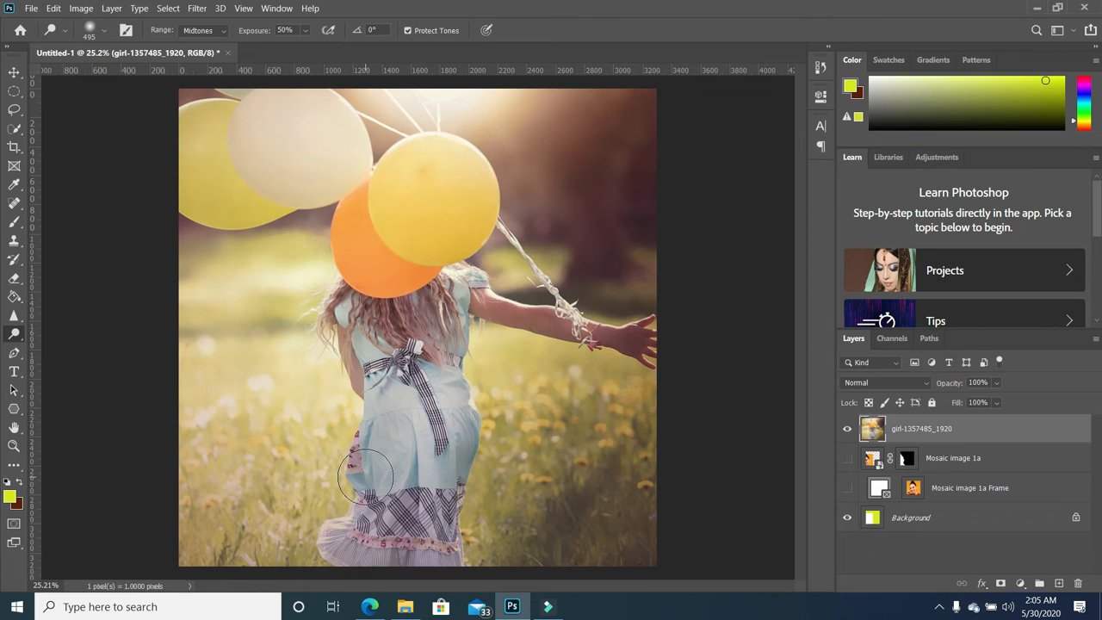
- Darken the meadow on both sides of the girl and the white balloon with a 464 px Burn Tool on Midtones at 50% exposure
right_click(19, 337)
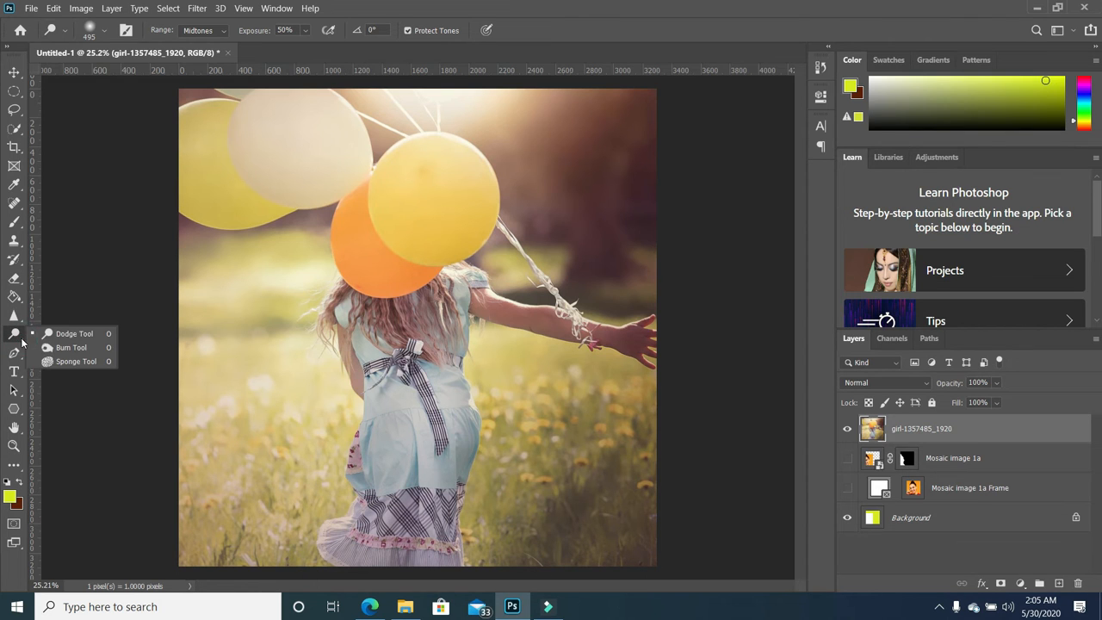
left_click(84, 354)
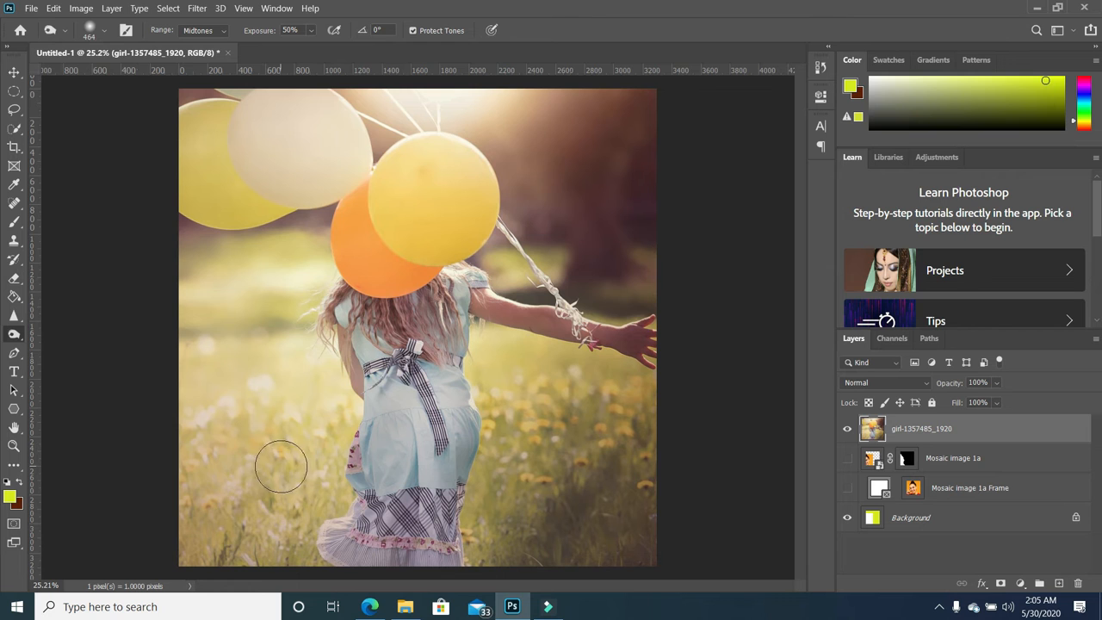
mouse_move(221, 462)
left_mouse_down()
mouse_move(263, 550)
mouse_move(329, 481)
mouse_move(170, 336)
mouse_move(220, 358)
mouse_move(265, 481)
mouse_move(320, 340)
mouse_move(324, 420)
left_mouse_up()
mouse_move(644, 508)
left_mouse_down()
mouse_move(661, 463)
mouse_move(631, 406)
mouse_move(535, 380)
mouse_move(497, 453)
mouse_move(523, 562)
mouse_move(470, 535)
mouse_move(533, 429)
mouse_move(515, 347)
left_mouse_up()
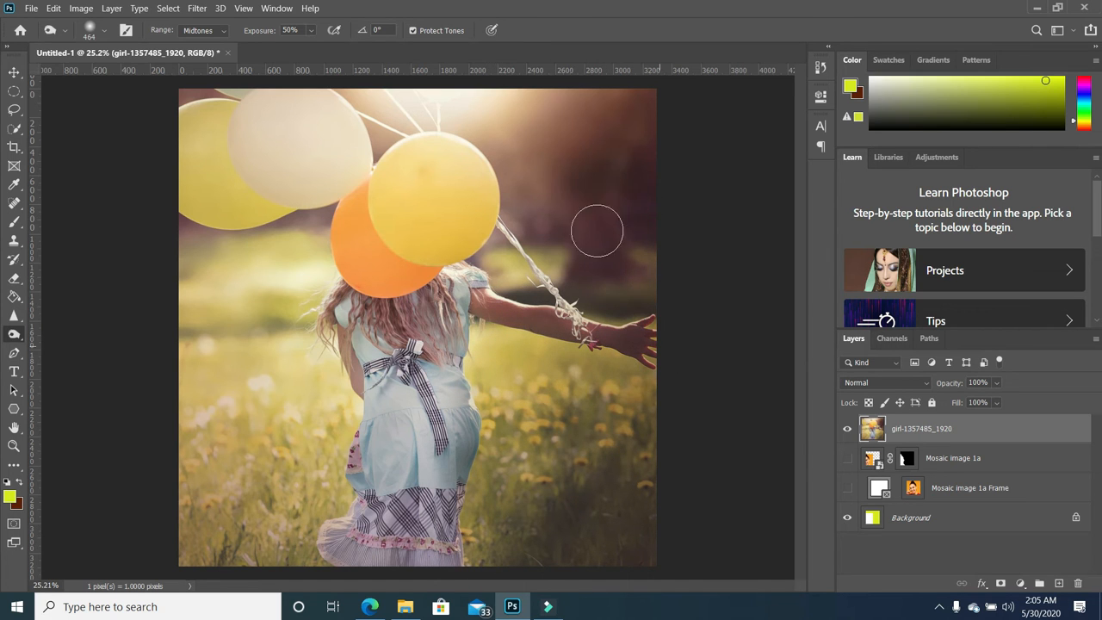
mouse_move(283, 123)
left_mouse_down()
mouse_move(310, 111)
mouse_move(305, 133)
mouse_move(334, 153)
mouse_move(308, 172)
mouse_move(343, 158)
mouse_move(304, 100)
left_mouse_up()
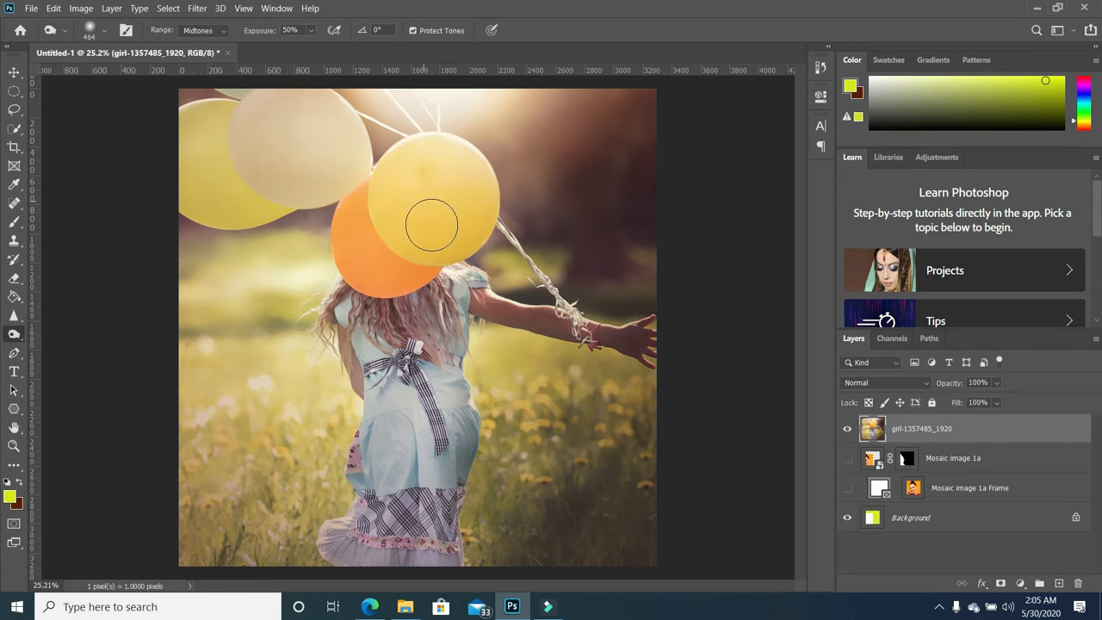
- Lighten the yellow balloon with a 495 px Dodge Tool on Midtones at 50% exposure
right_click(14, 334)
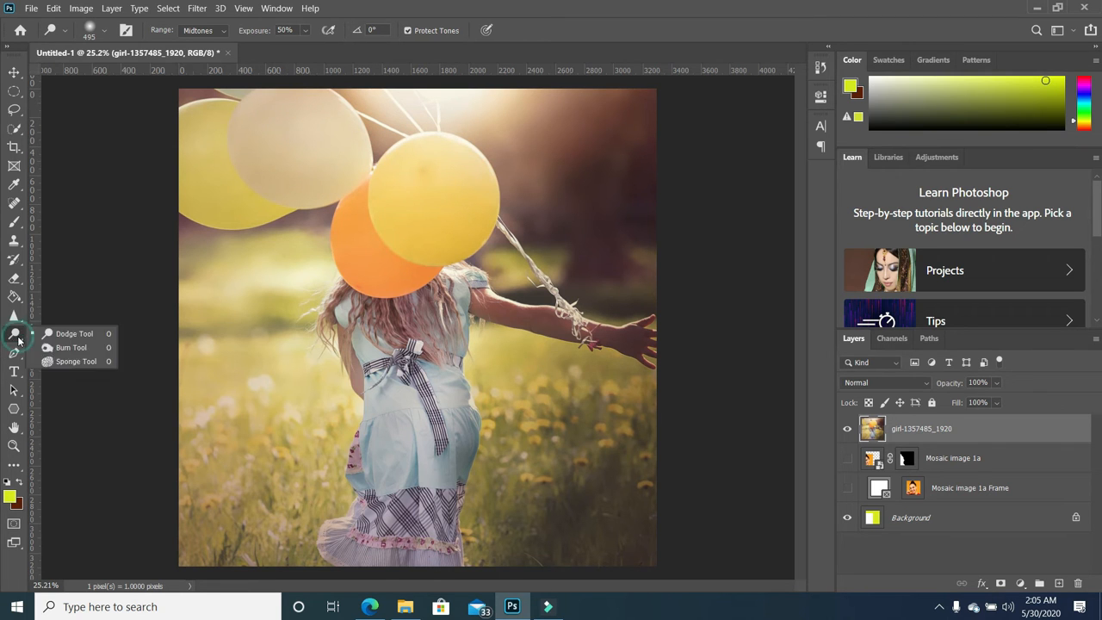
left_click(90, 347)
mouse_move(436, 172)
left_mouse_down()
mouse_move(454, 229)
mouse_move(429, 204)
mouse_move(395, 215)
mouse_move(419, 169)
mouse_move(481, 182)
mouse_move(404, 231)
mouse_move(457, 217)
left_mouse_up()
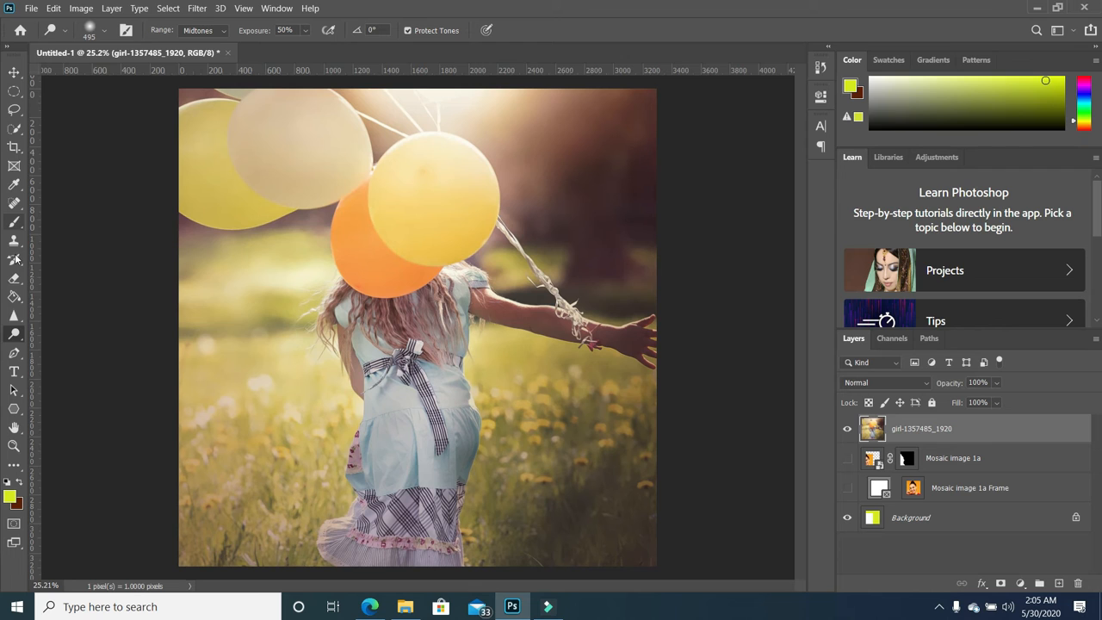
- Desaturate the meadow left of the girl and her hair with a 480 px Sponge Tool in Desaturate mode at 50% flow
right_click(21, 339)
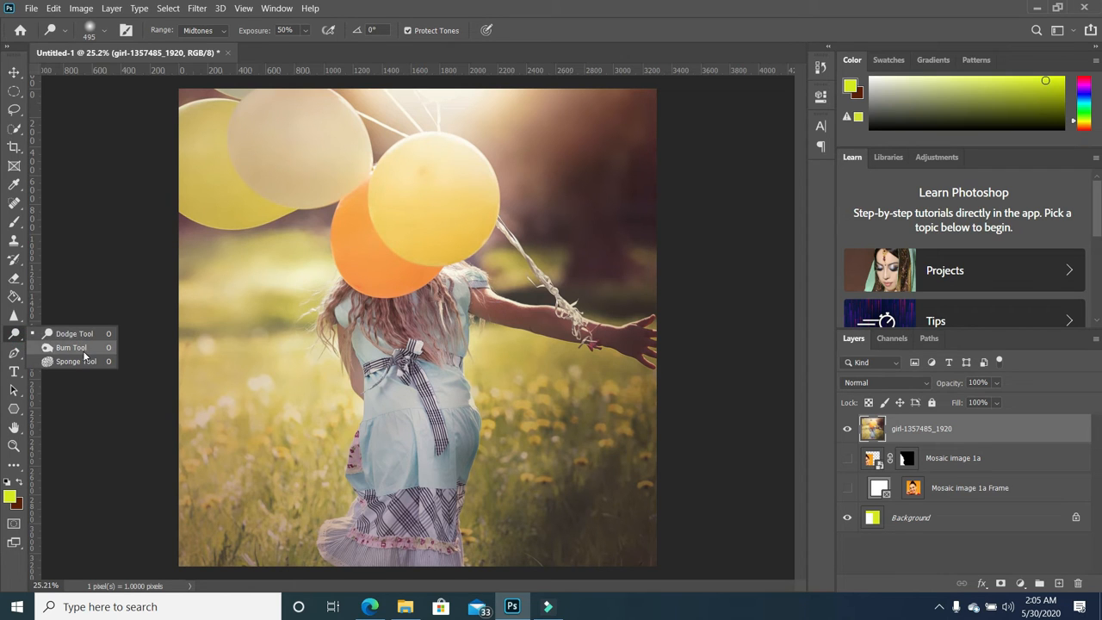
left_click(83, 349)
right_click(13, 334)
left_click(78, 362)
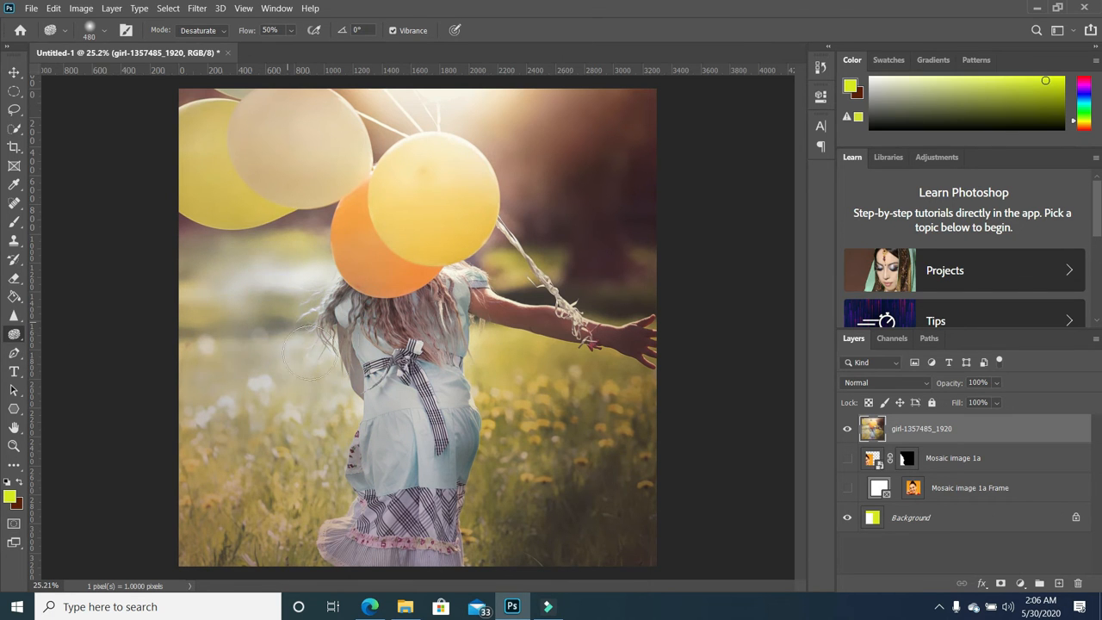
mouse_move(232, 308)
left_mouse_down()
mouse_move(278, 302)
mouse_move(140, 278)
mouse_move(163, 338)
left_mouse_up()
mouse_move(226, 286)
left_mouse_down()
mouse_move(217, 363)
mouse_move(248, 449)
mouse_move(229, 419)
mouse_move(206, 413)
mouse_move(211, 345)
mouse_move(292, 311)
mouse_move(372, 337)
left_mouse_up()
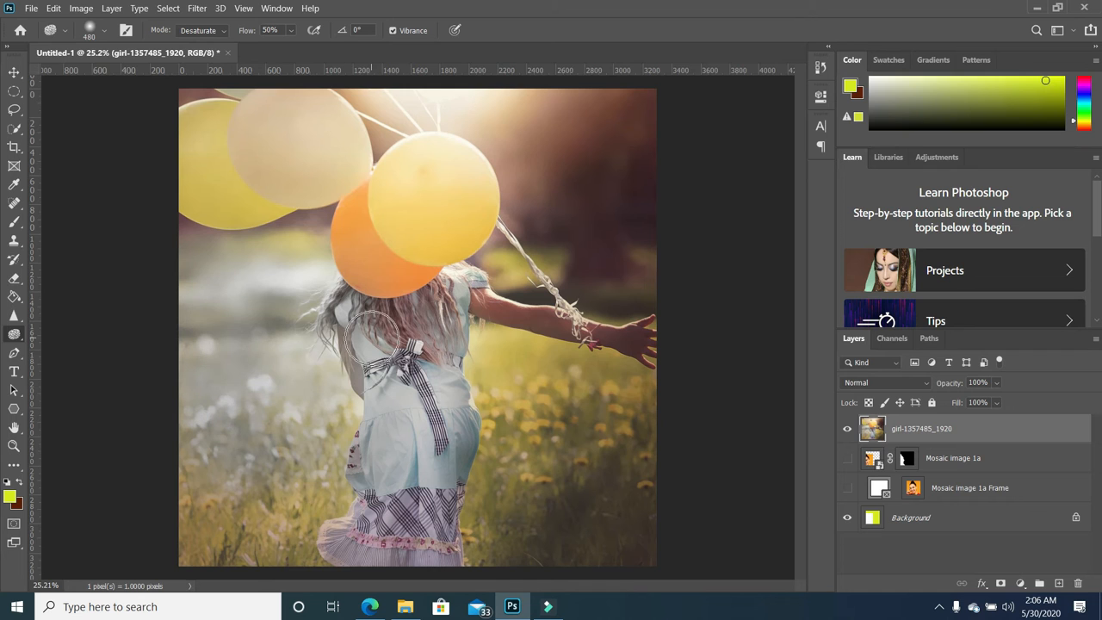
- Hide the girl-1357485_1920 layer, show the Mosaic image 1a Frame layer, and choose the Pen Tool
left_click(847, 429)
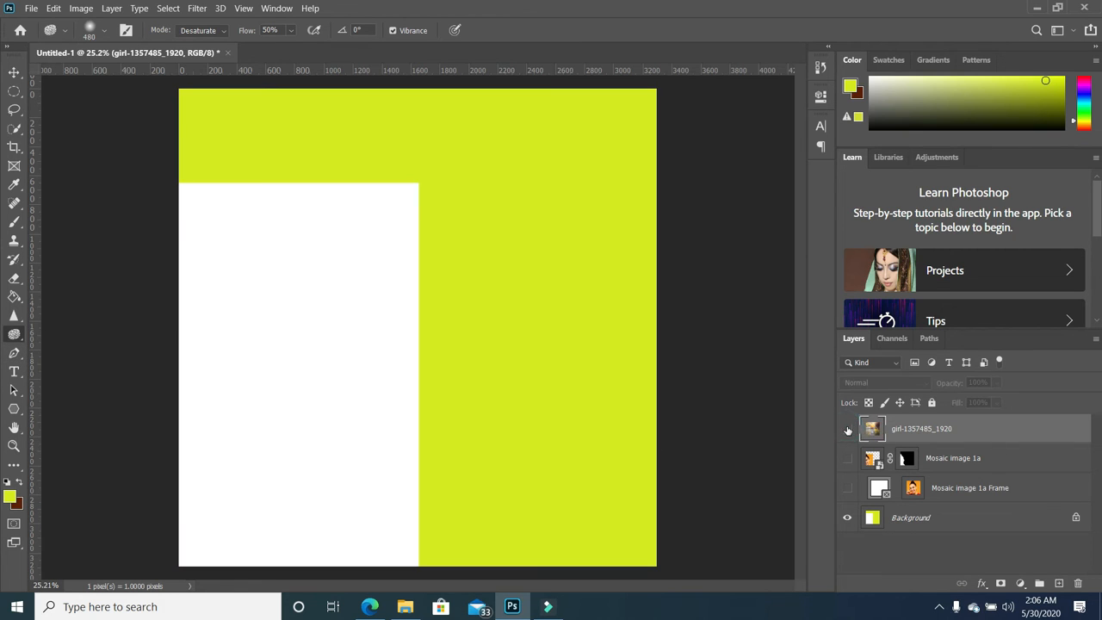
left_click(847, 487)
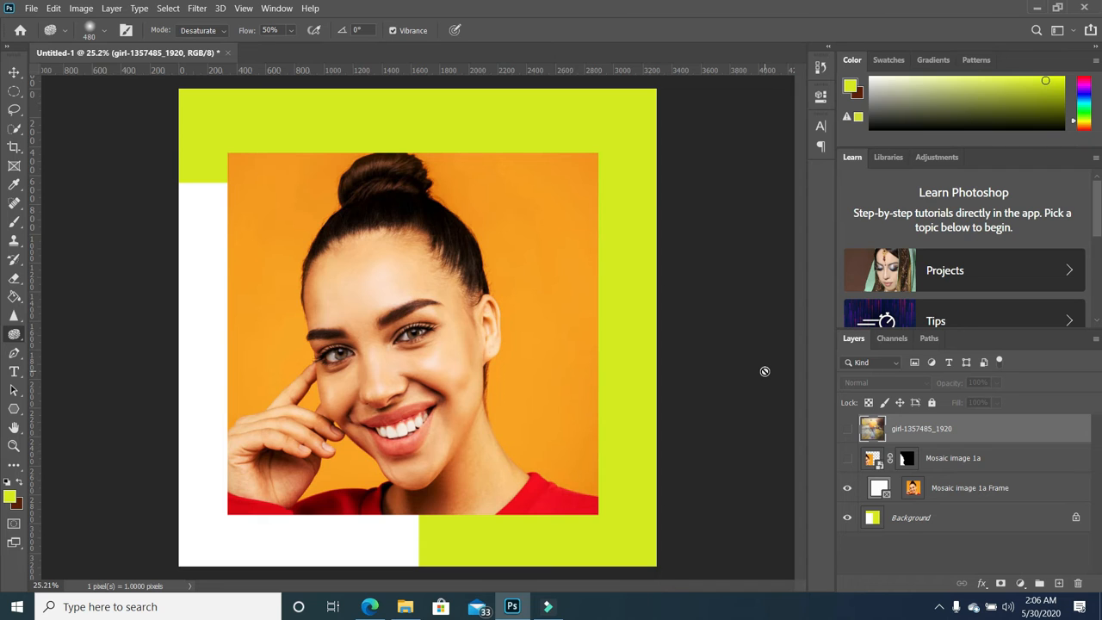
left_click(15, 355)
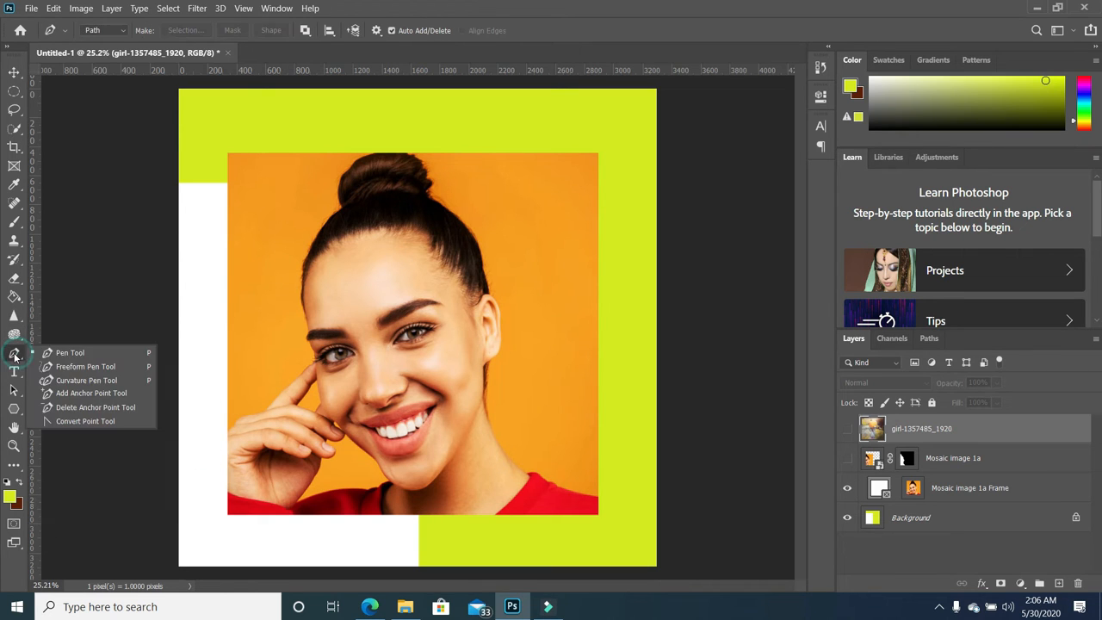
left_click(71, 355)
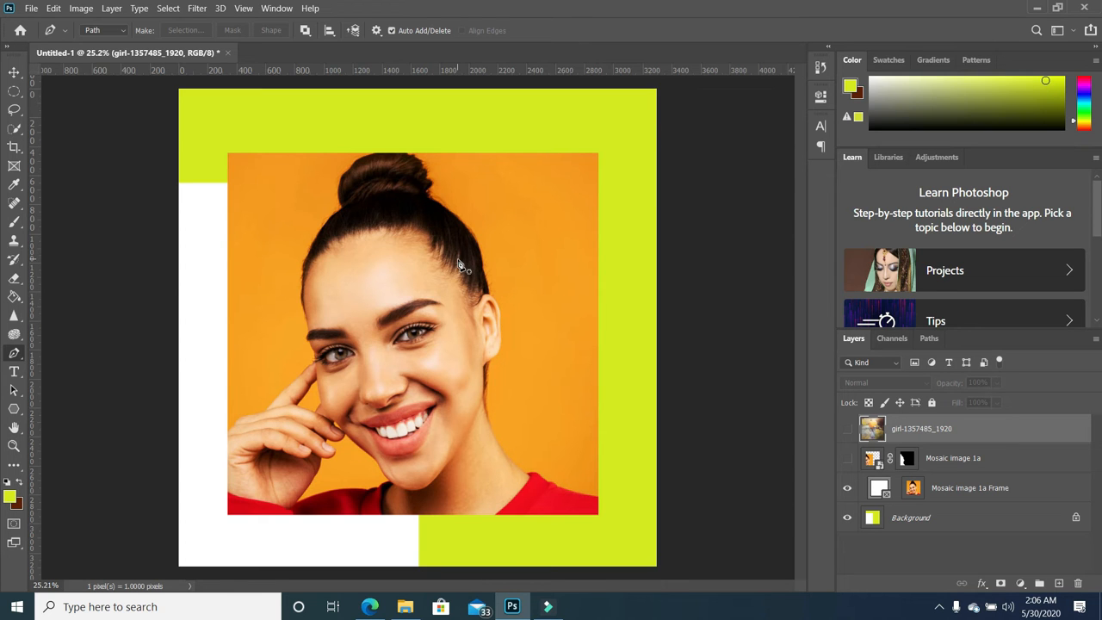
- Trace a pen path from the top of the hair bun down the hair's left outline and along the hairline to the right ear
scroll(427, 198, "up", 3)
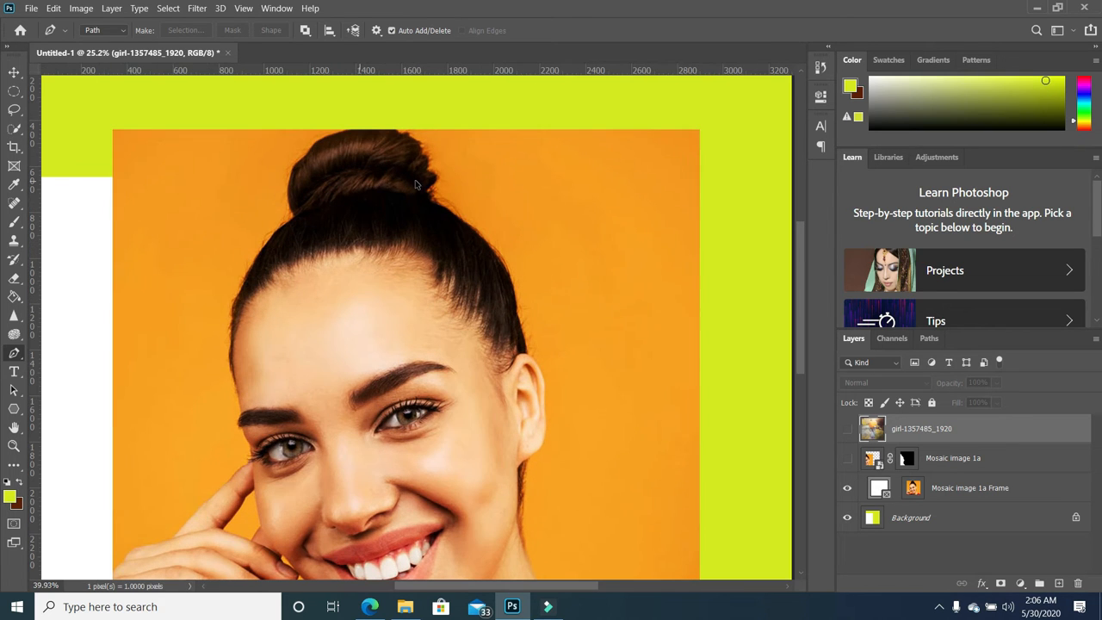
left_click(342, 132)
left_click_drag(314, 140, 227, 367)
left_click_drag(244, 320, 323, 266)
left_click(277, 264)
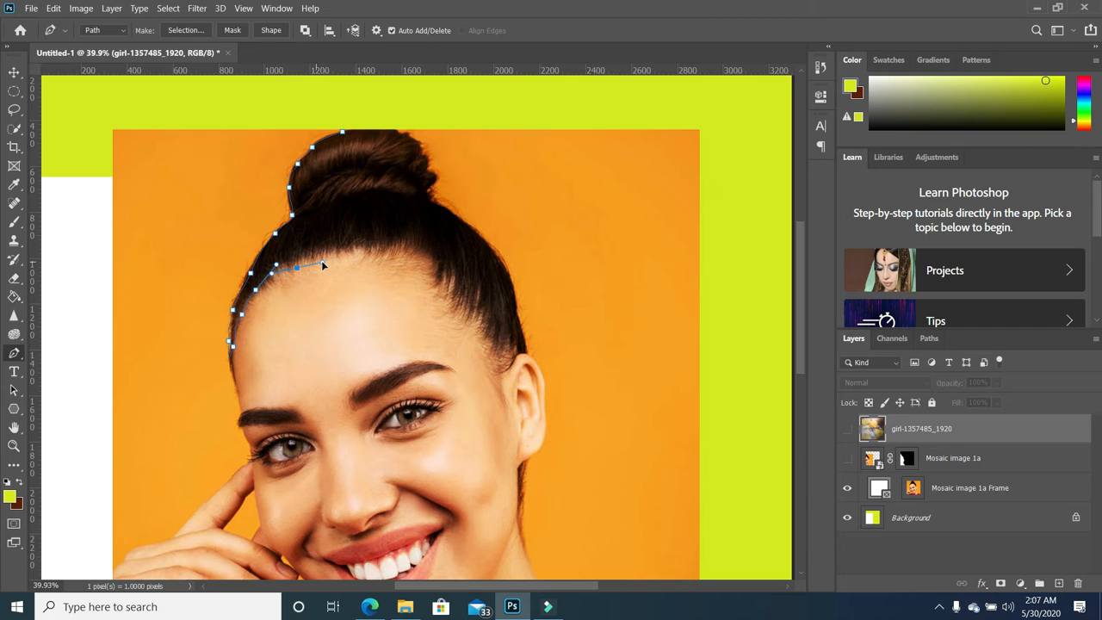
left_click_drag(404, 269, 457, 321)
left_click(483, 334)
left_click_drag(508, 353, 523, 364)
- Continue the pen path up the hair's right outline and around the bun, and close it at its starting point
left_click(528, 344)
left_click(522, 318)
left_click(511, 282)
left_click(493, 254)
left_click_drag(475, 227, 472, 231)
left_click(457, 220)
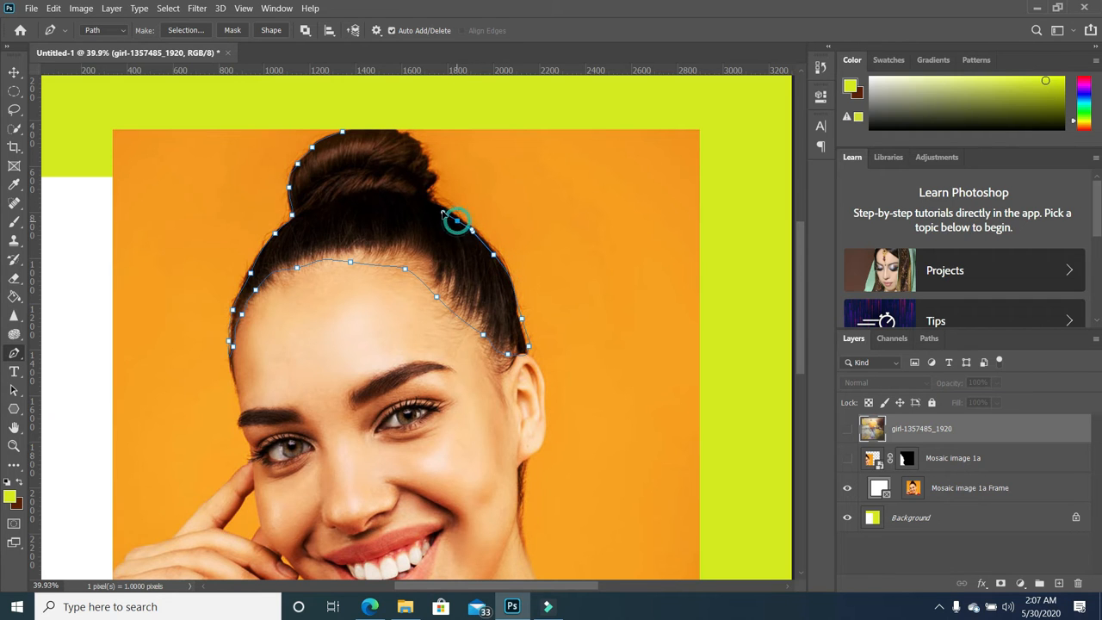
left_click_drag(431, 196, 349, 138)
left_click(405, 135)
left_click(344, 134)
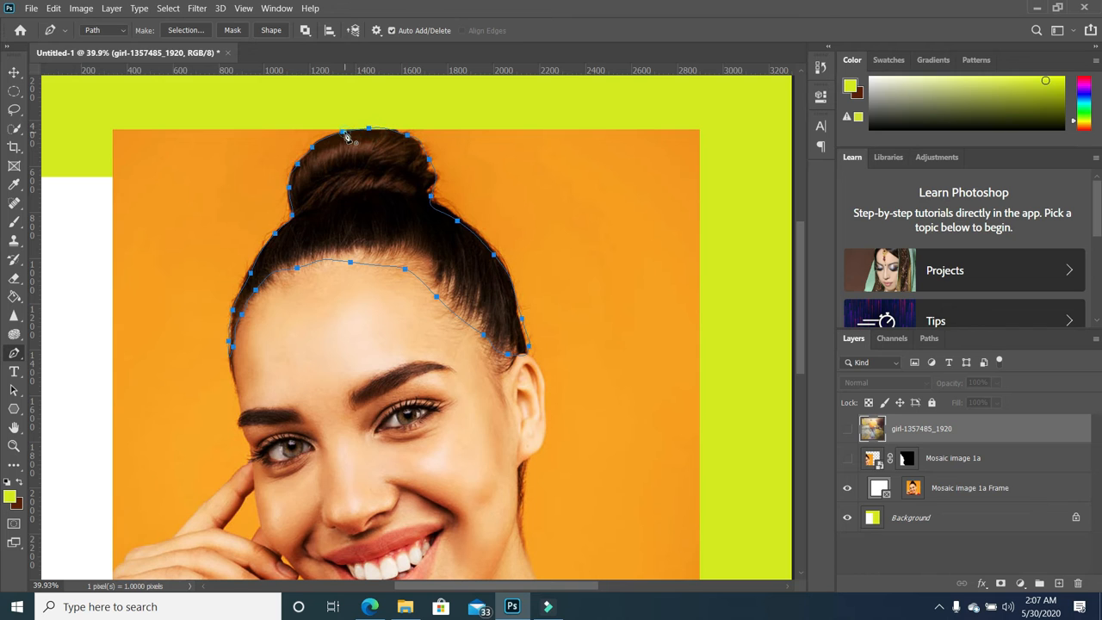
- Turn the hair path into a new anti-aliased selection with a feather radius of 0 pixels
right_click(370, 178)
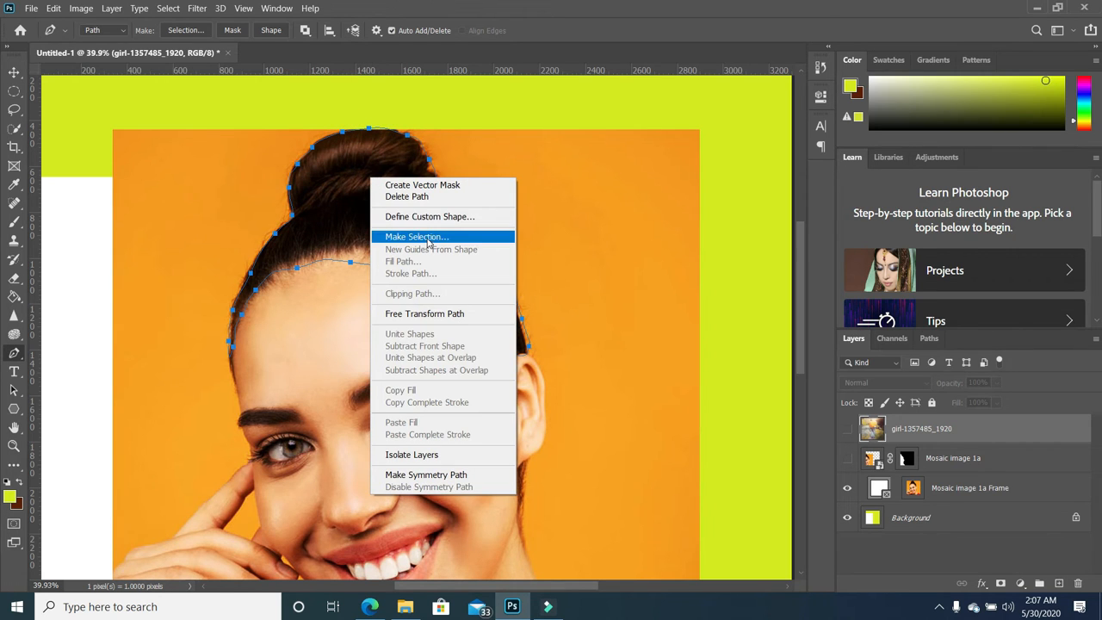
left_click(426, 238)
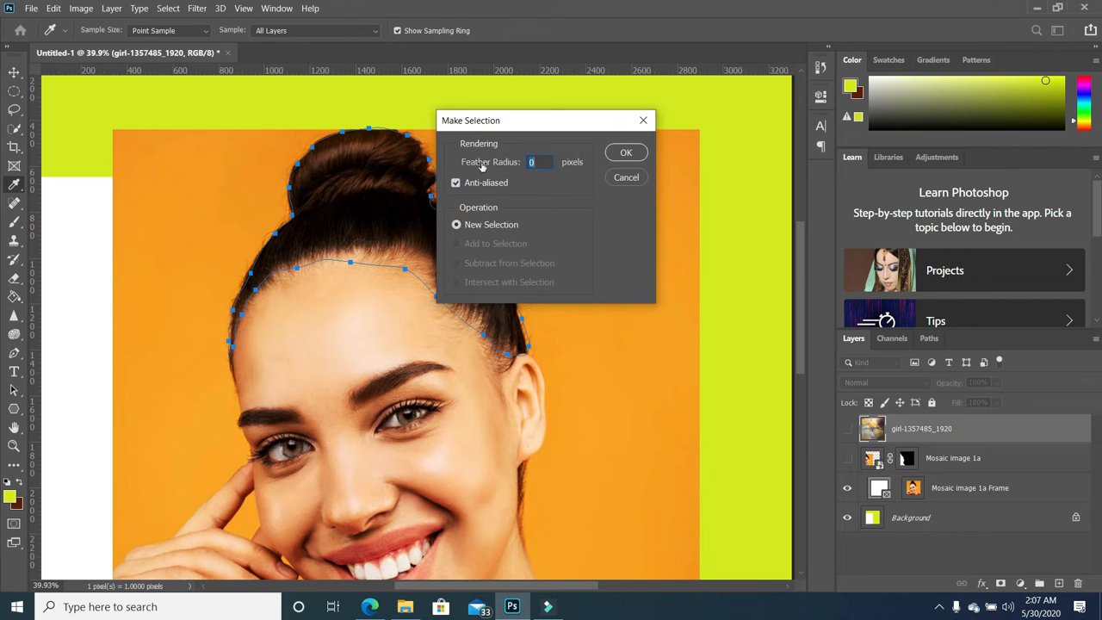
left_click(626, 153)
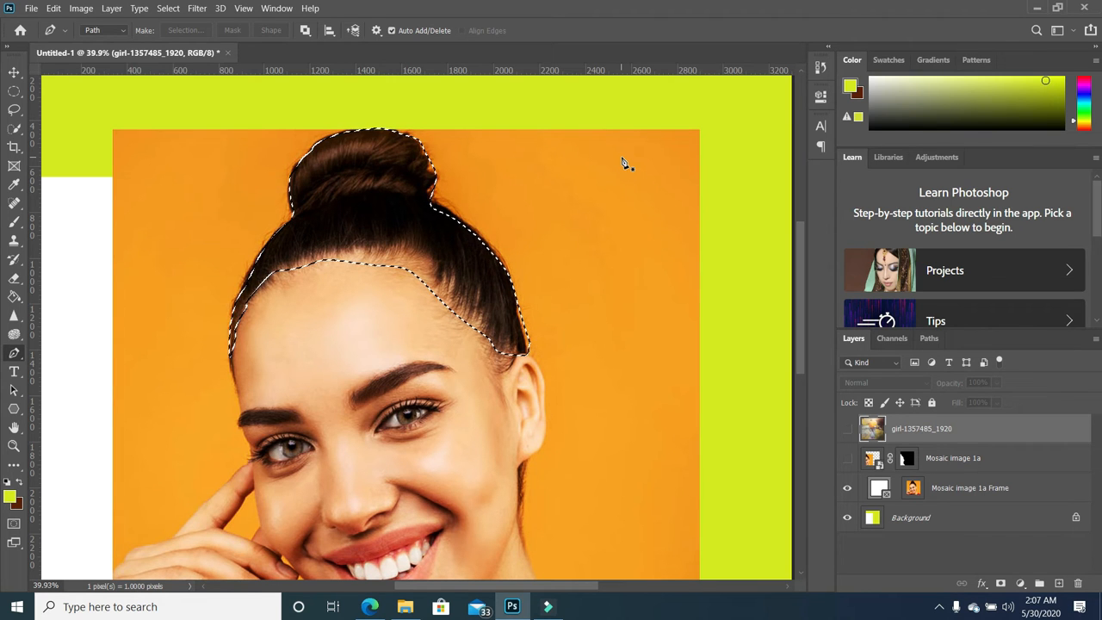
- Add a new layer on top and set the foreground color to the pink d60b7e
left_click(1060, 583)
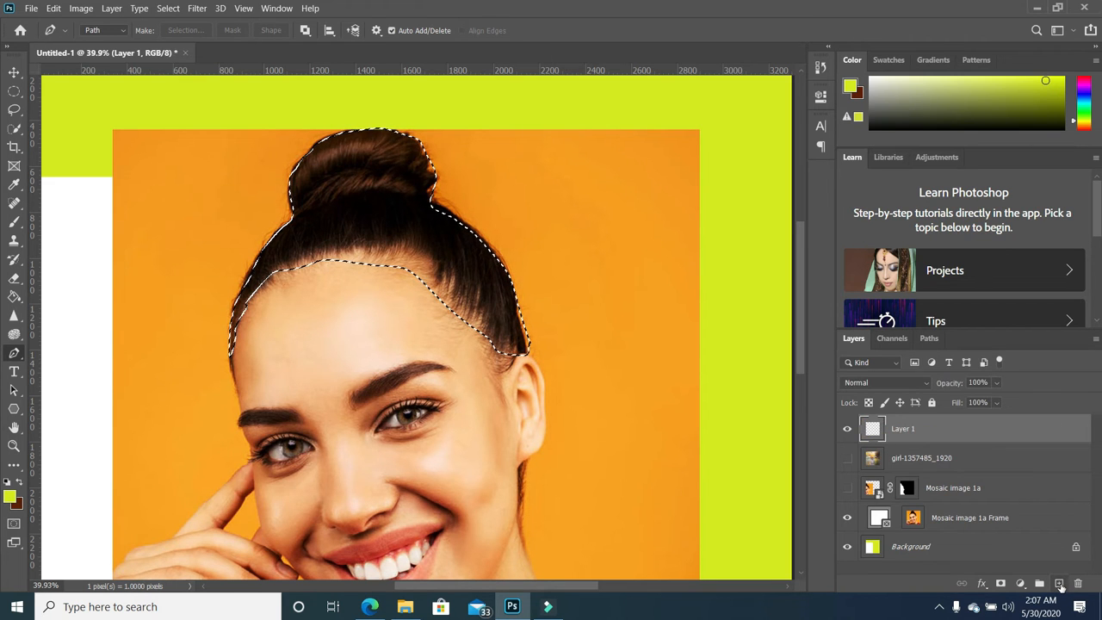
left_click(12, 499)
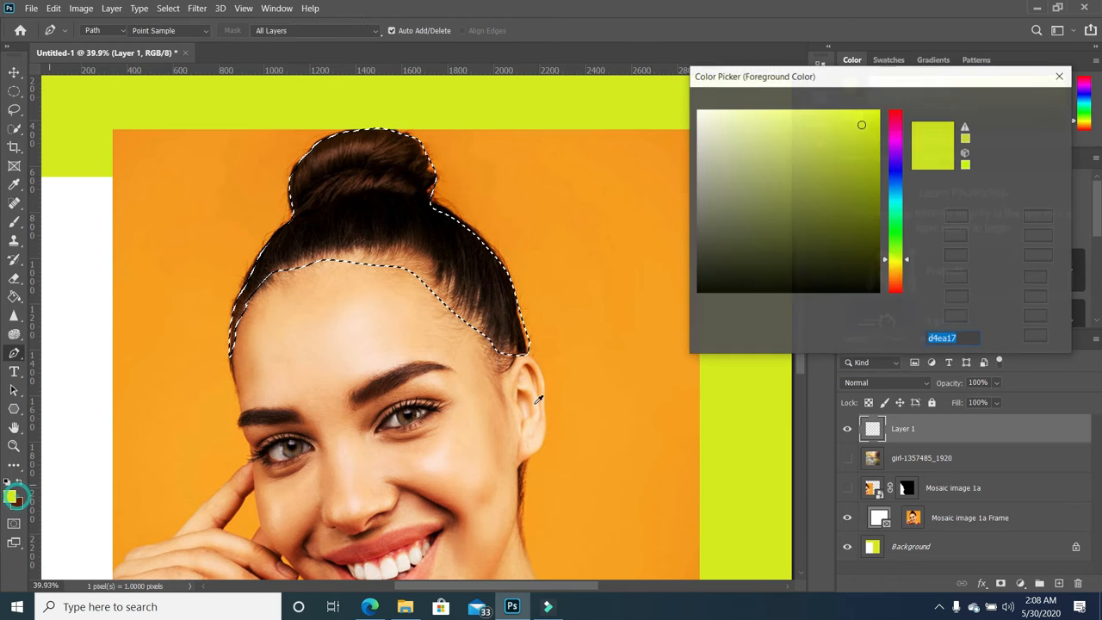
left_click(896, 128)
left_click(869, 124)
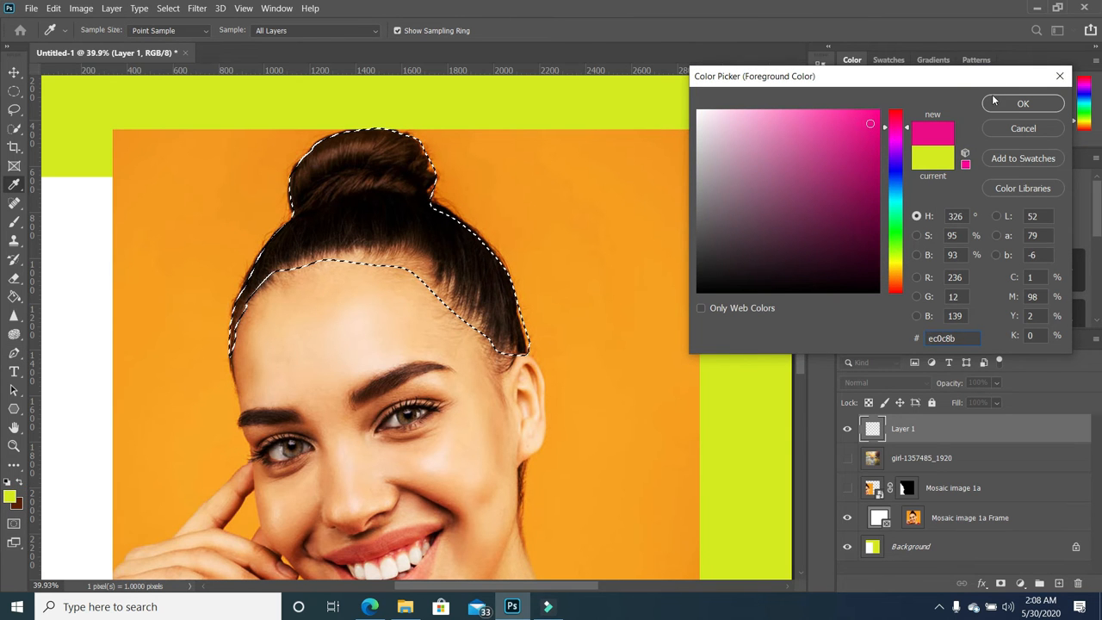
left_click(869, 139)
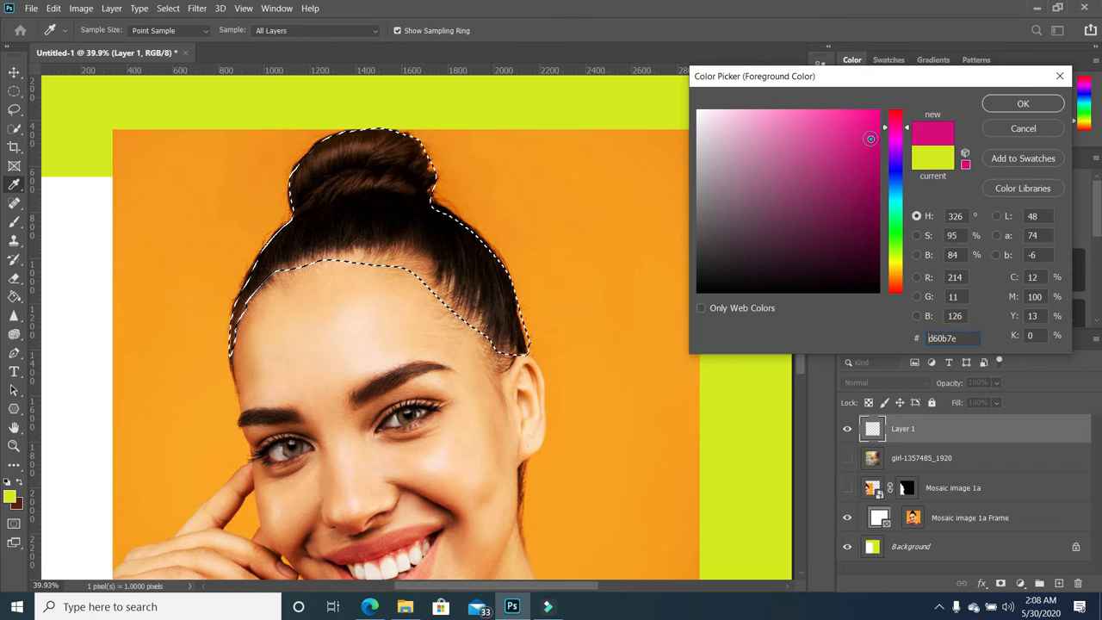
left_click(1023, 104)
key("p")
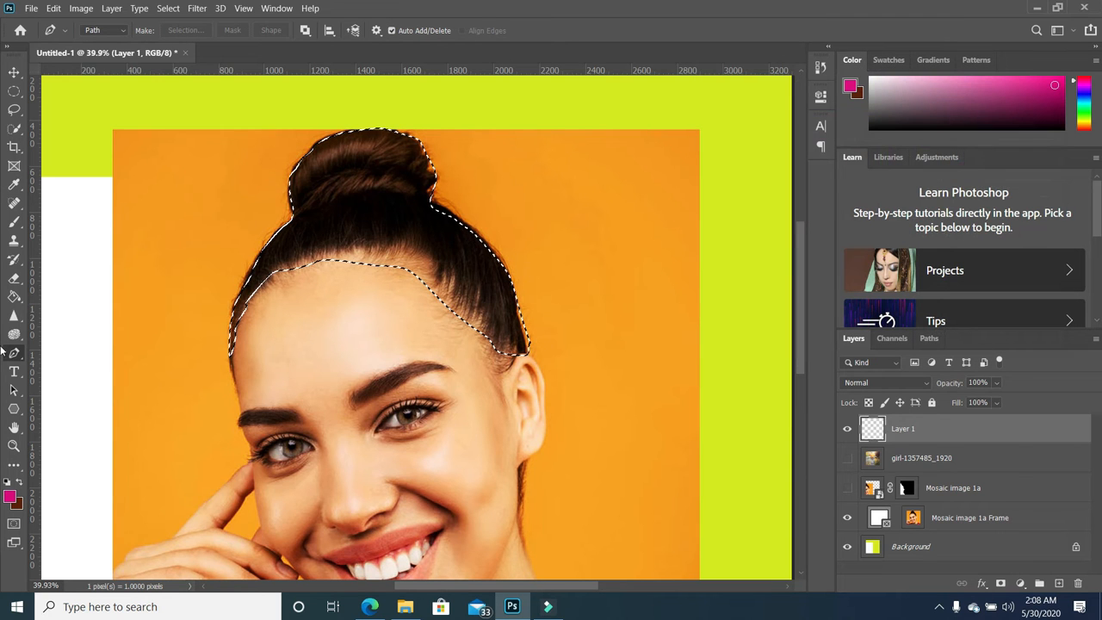
- Fill the hair selection with the pink foreground color on Layer 1, lower the layer's opacity to 42%, and deselect
left_click(14, 297)
left_click(393, 204)
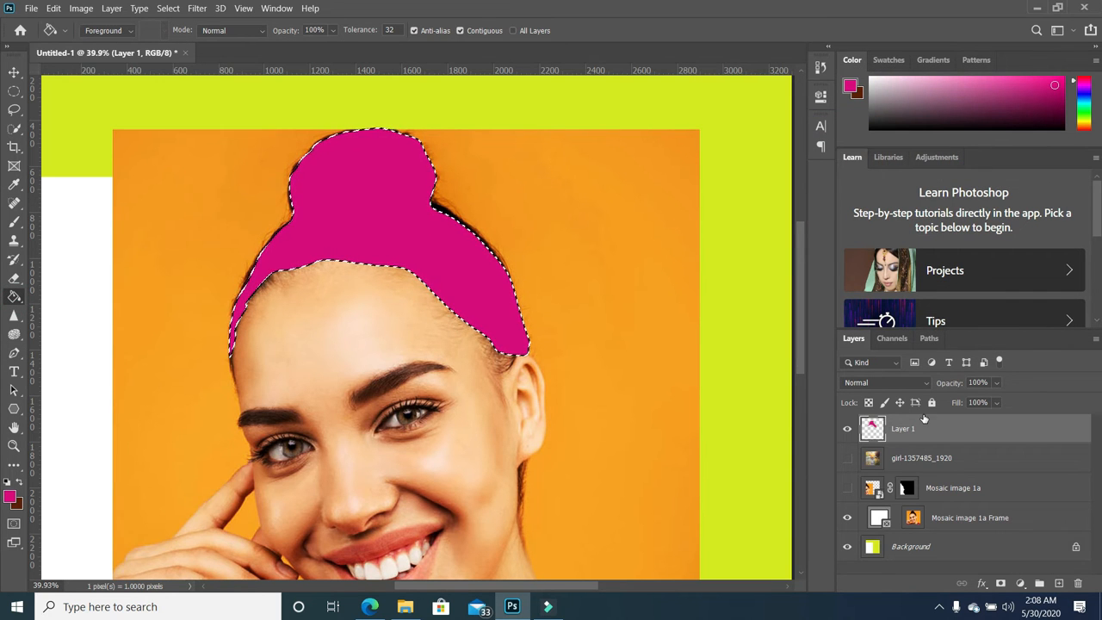
left_click(996, 383)
left_click_drag(1011, 400, 973, 400)
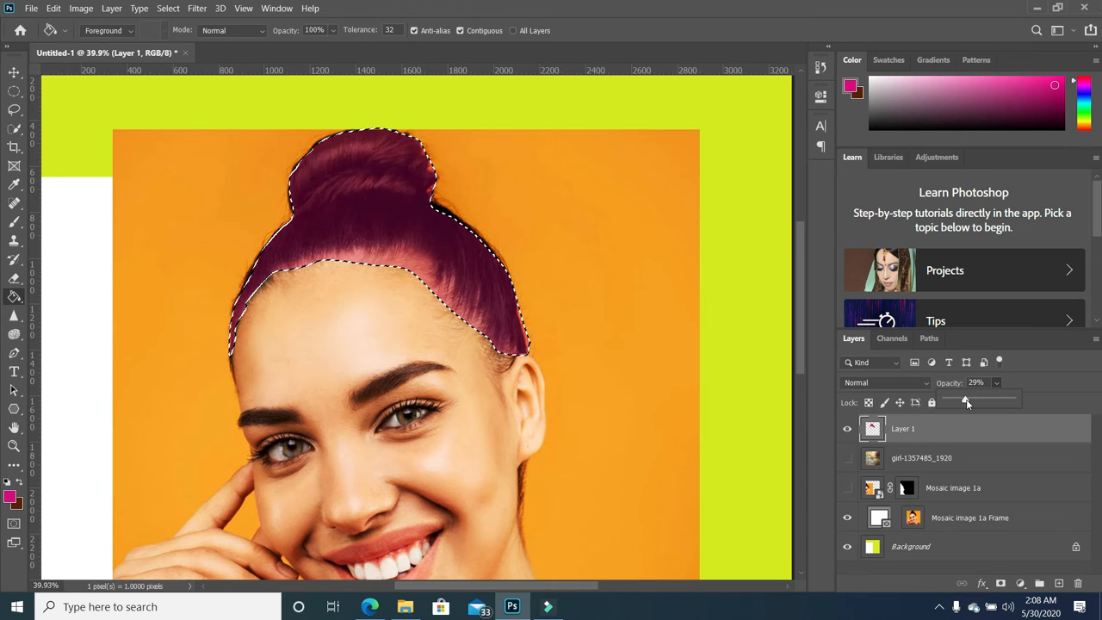
key("ctrl+d")
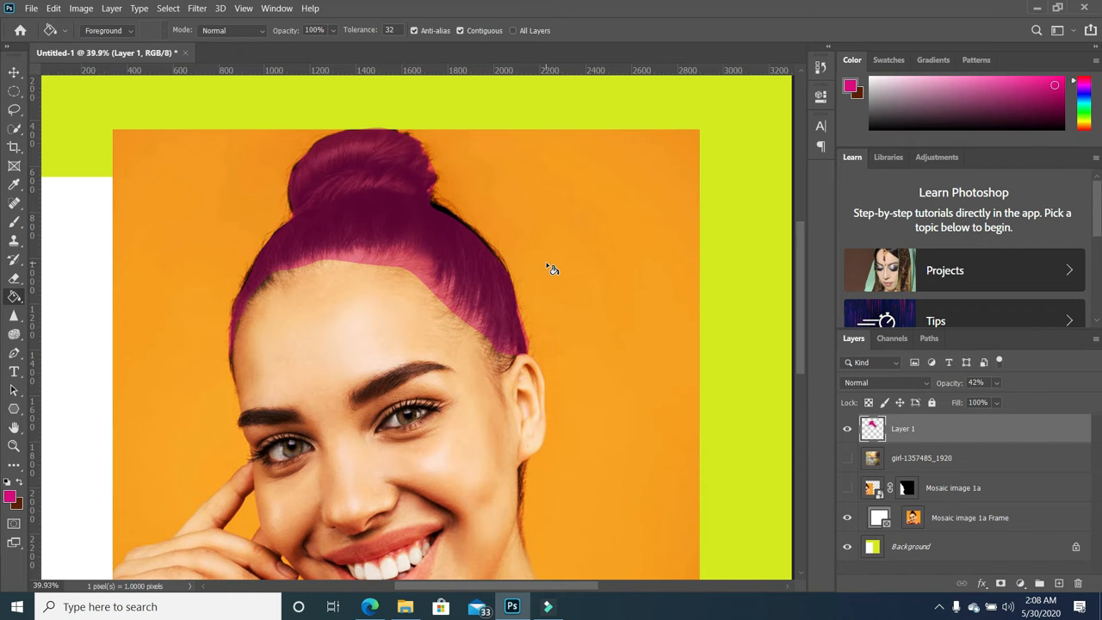
- Undo the deselection, the opacity change and the pink fill, and delete the empty Layer 1
key("ctrl+z")
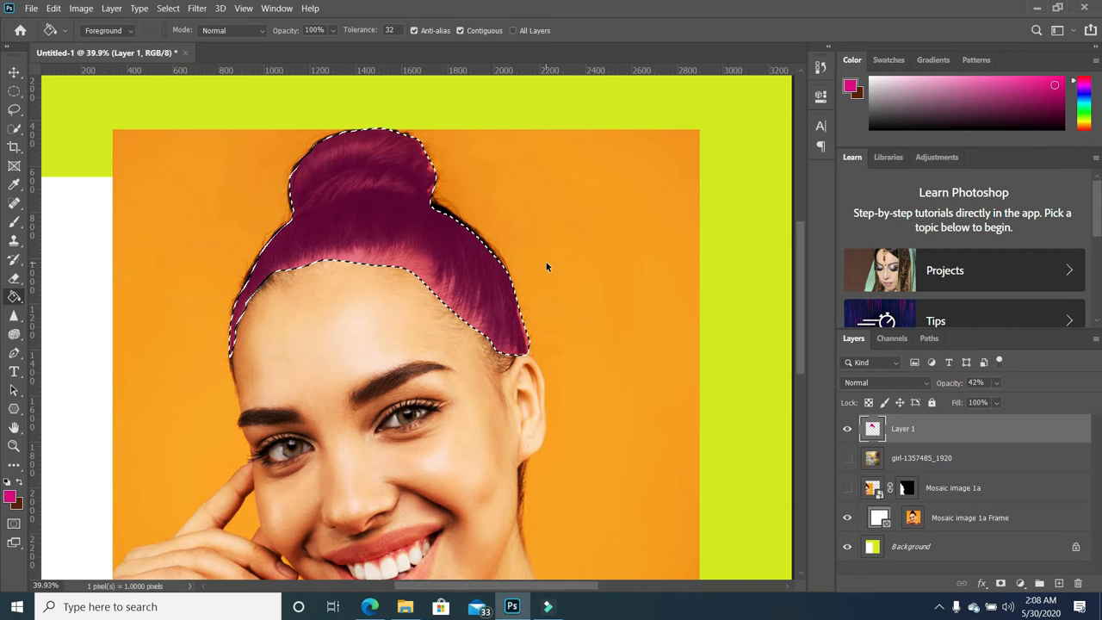
key("ctrl+z")
key("ctrl+z")
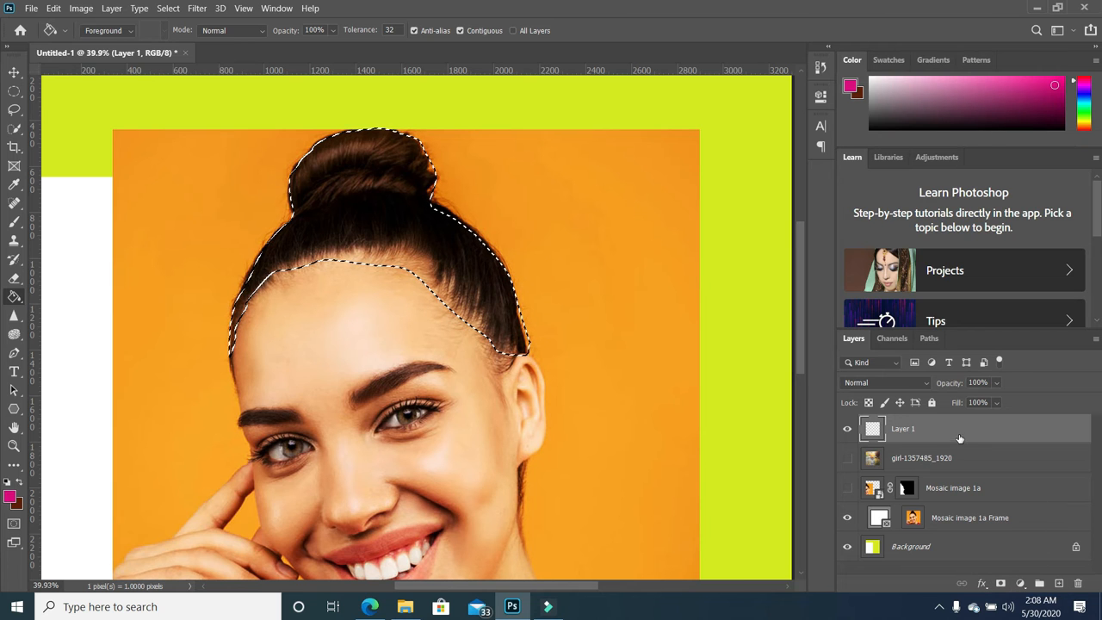
left_click_drag(1013, 430, 1081, 584)
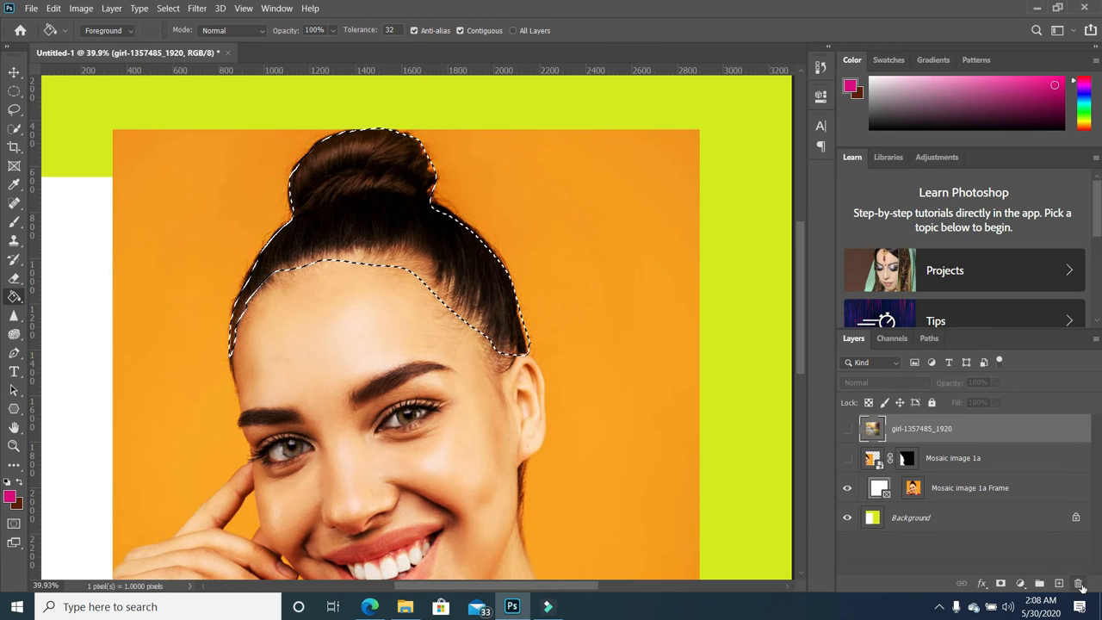
- Try masking the Mosaic image 1a Frame photo to the hair selection, undo the layer mask, and deselect
left_click(964, 488)
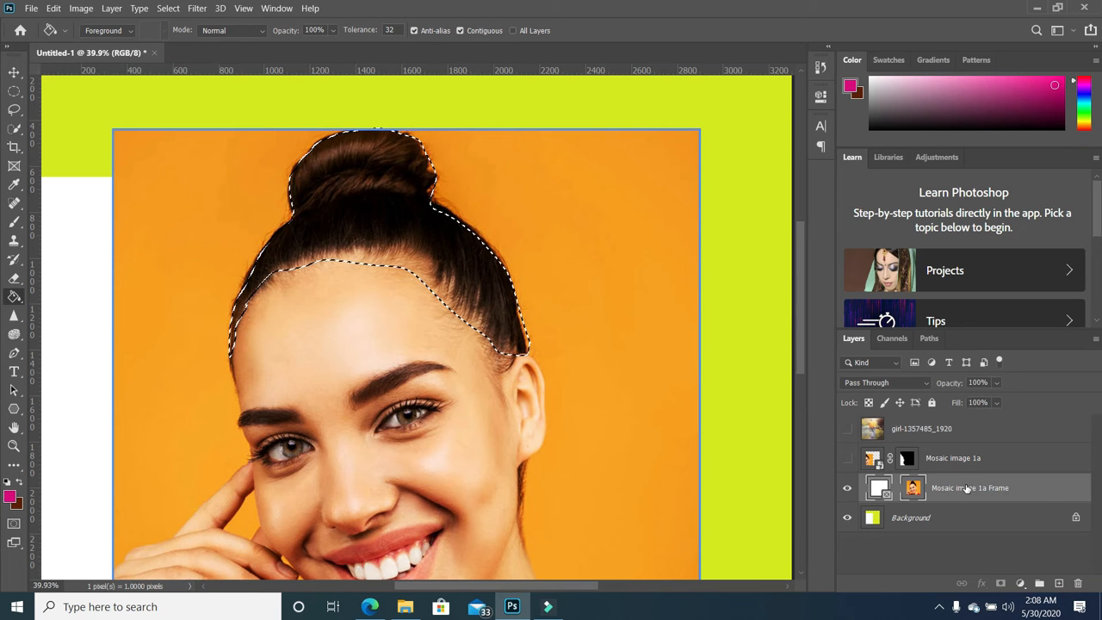
left_click(921, 489)
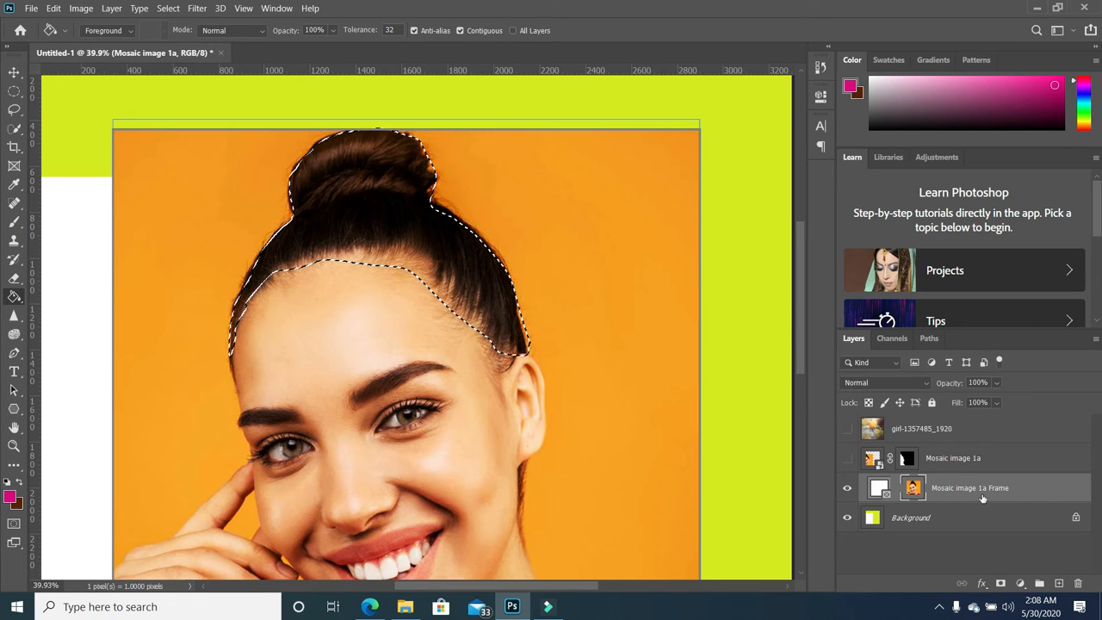
left_click(1000, 584)
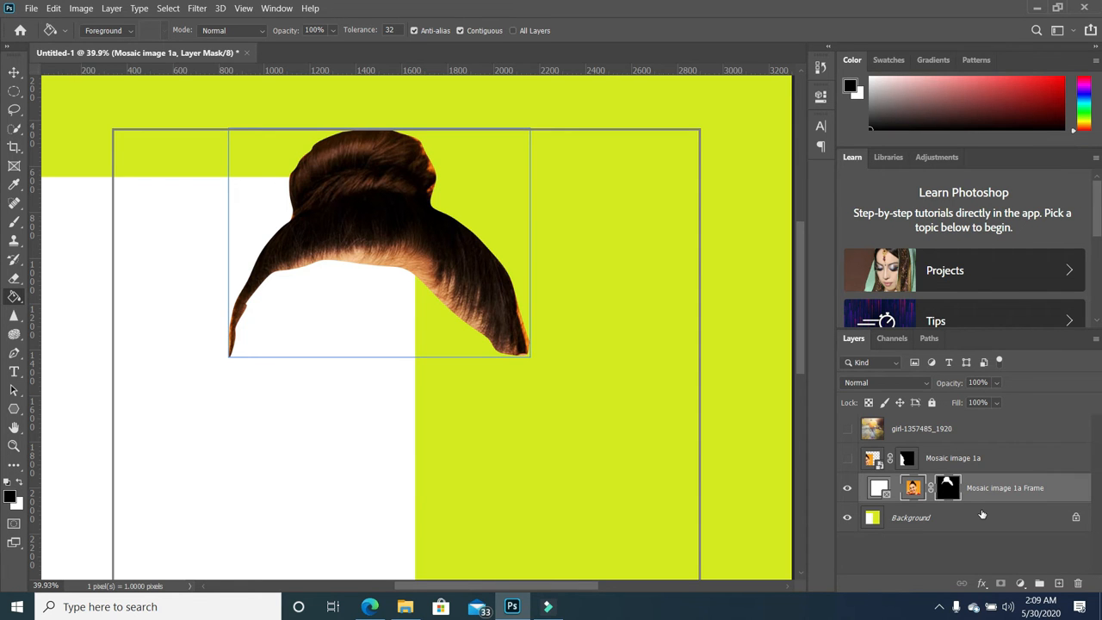
key("ctrl+z")
key("ctrl+d")
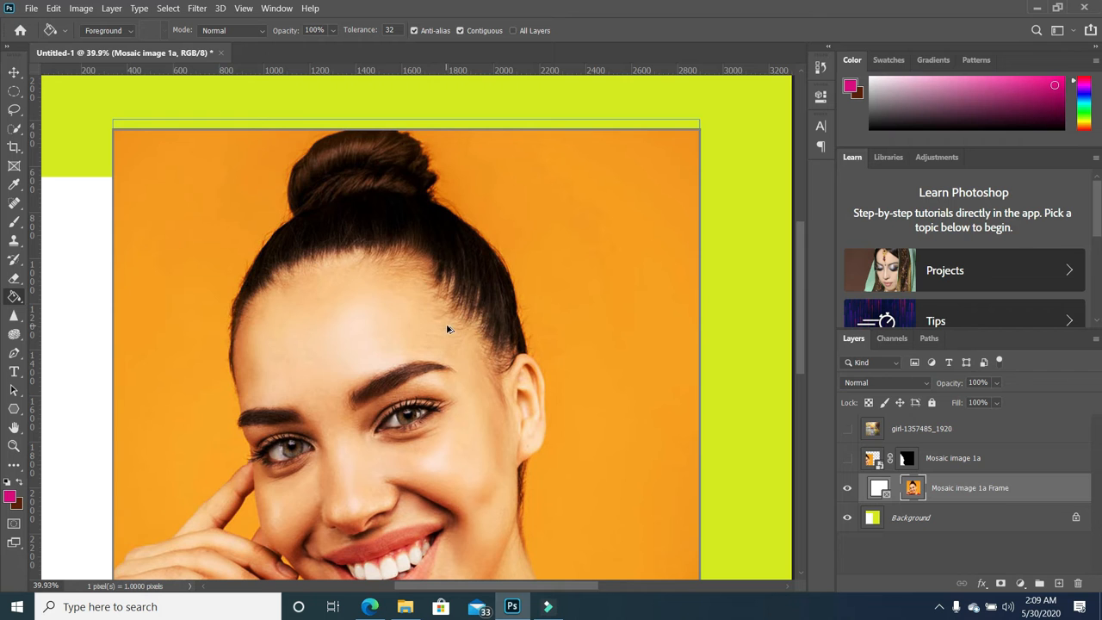
- Start a horizontal text line on the green area above the framed photo, with its size set to 60 pt
scroll(447, 327, "down", 5)
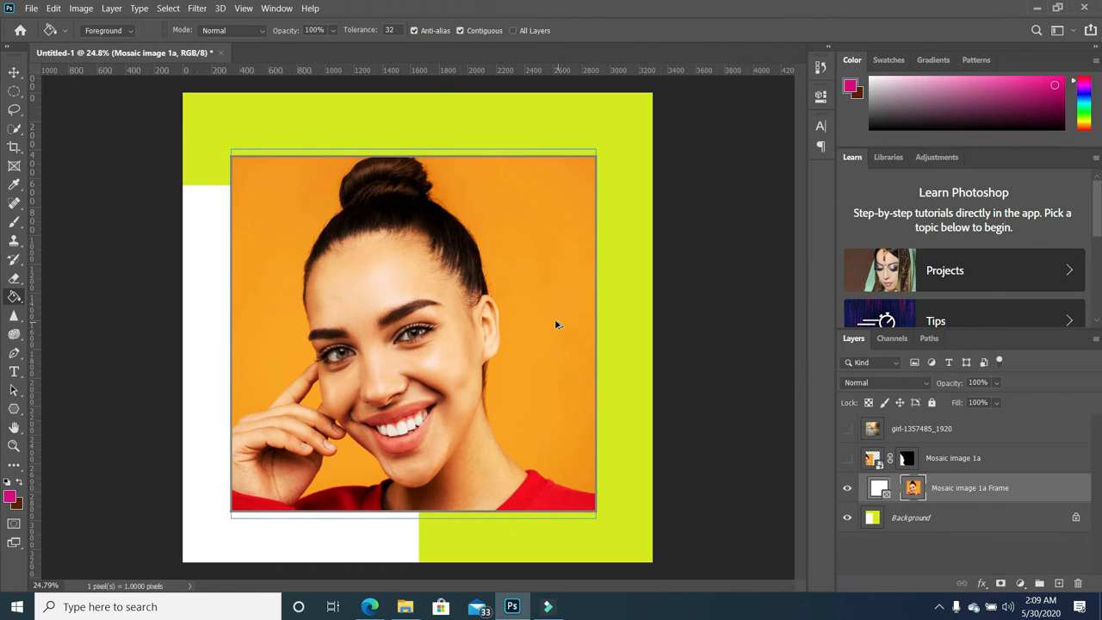
scroll(555, 319, "down", 1)
scroll(549, 320, "up", 1)
scroll(549, 319, "down", 1)
scroll(549, 320, "up", 3)
scroll(549, 319, "down", 1)
left_click(20, 377)
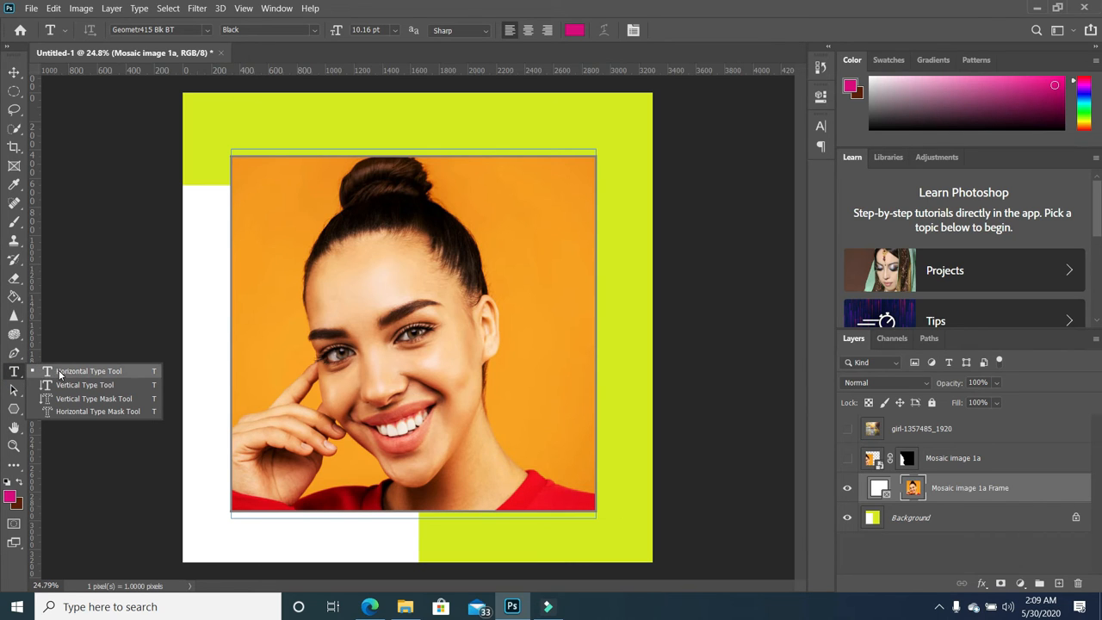
left_click(58, 373)
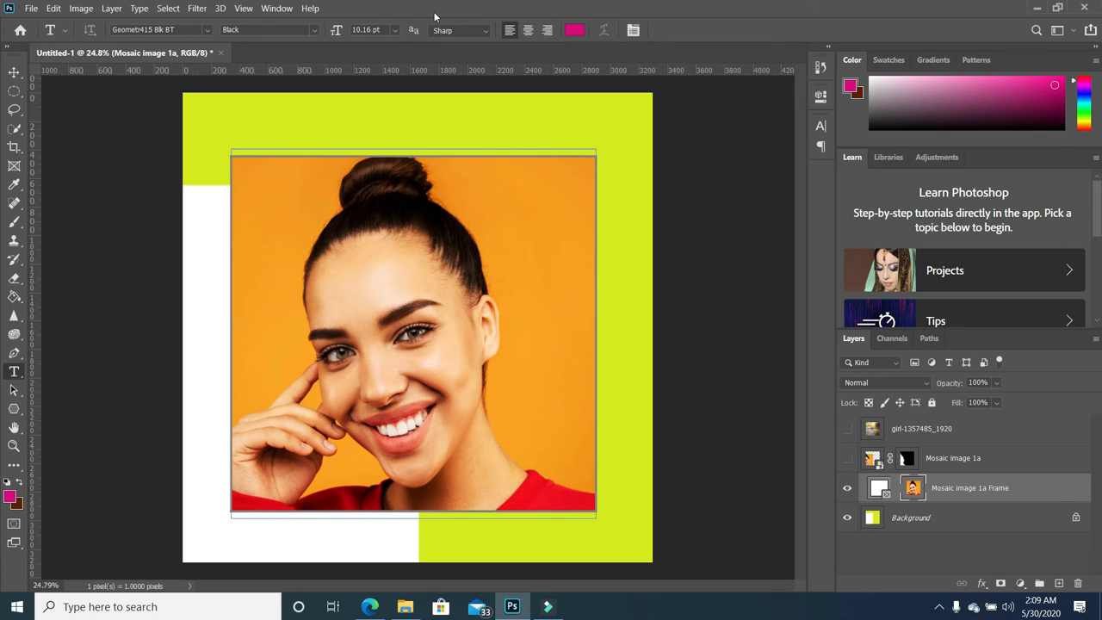
left_click(349, 127)
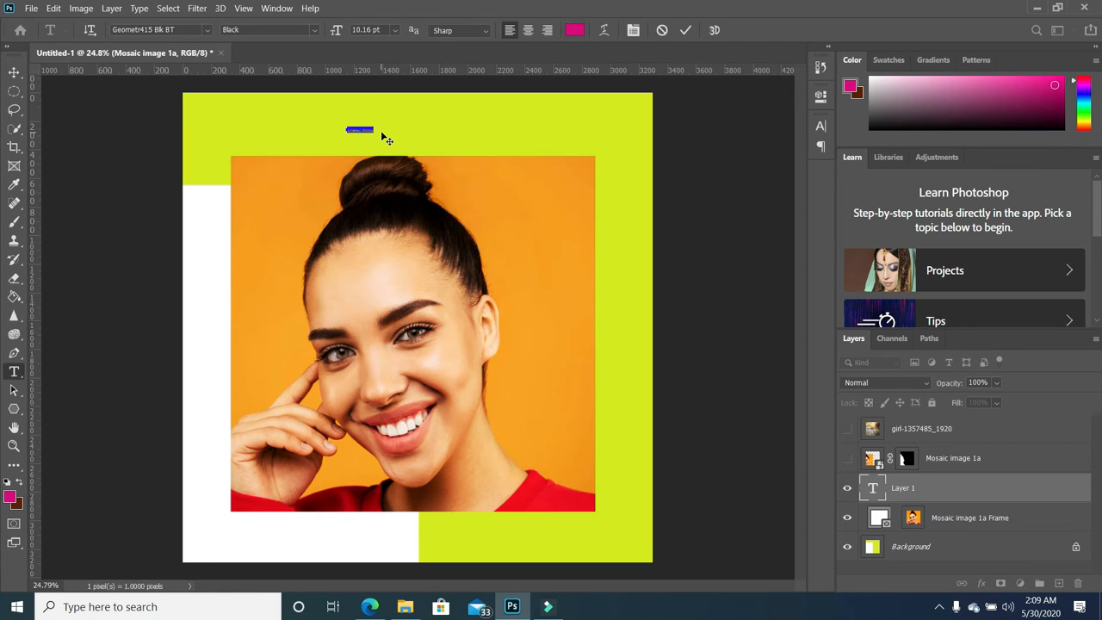
left_click(395, 32)
left_click(389, 204)
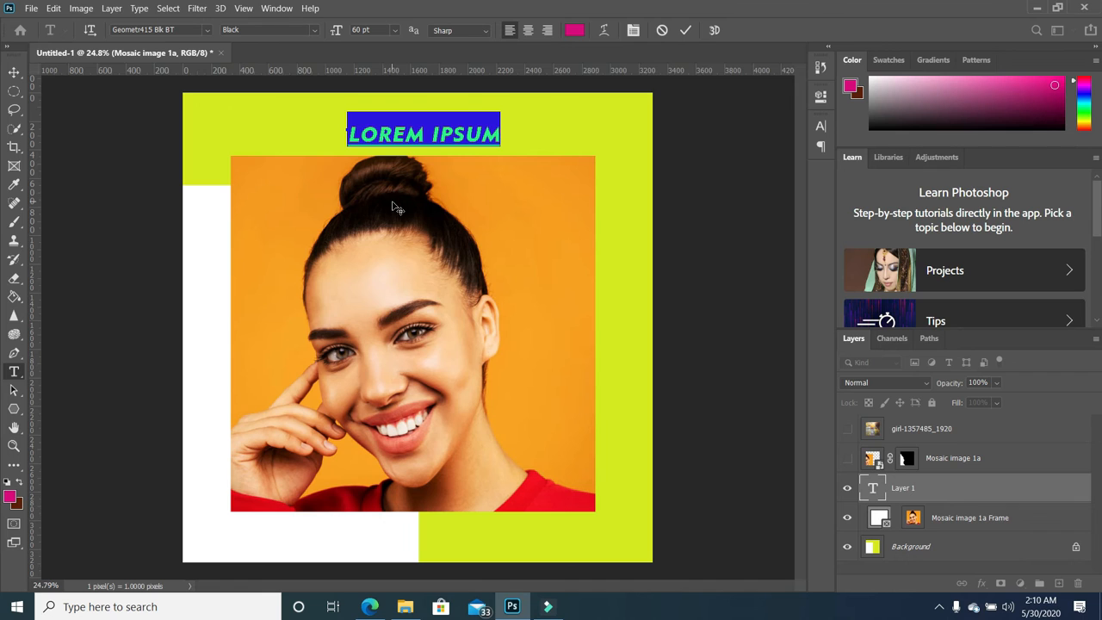
- Color the selected placeholder text white and replace it with the word SMILE
left_click(9, 483)
left_click(20, 484)
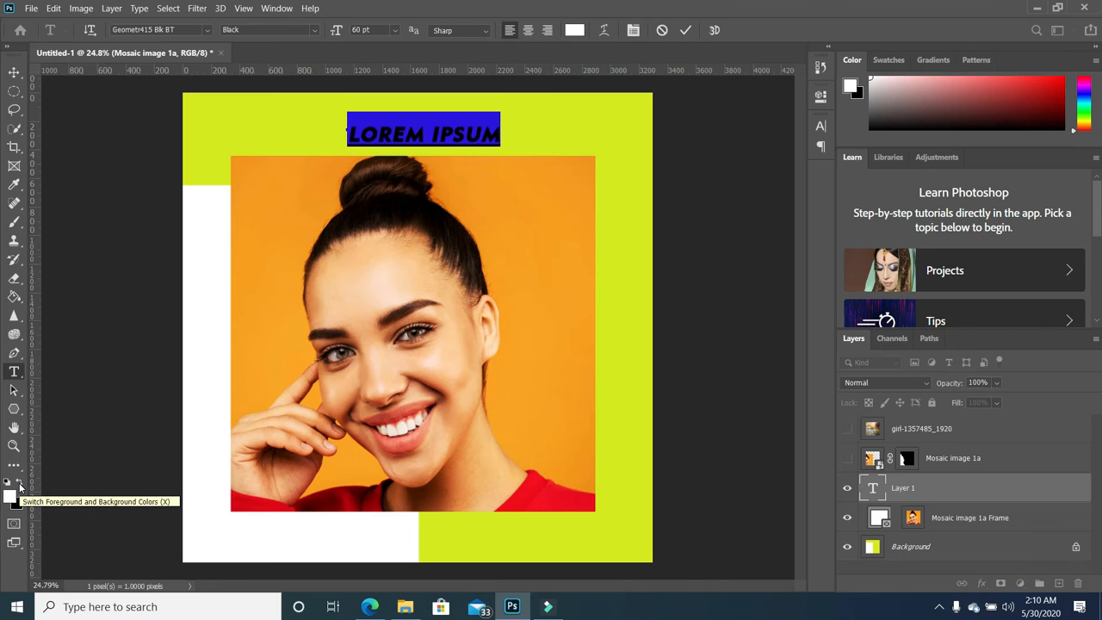
type("SMIKL")
key("BackSpace")
key("BackSpace")
type("LE")
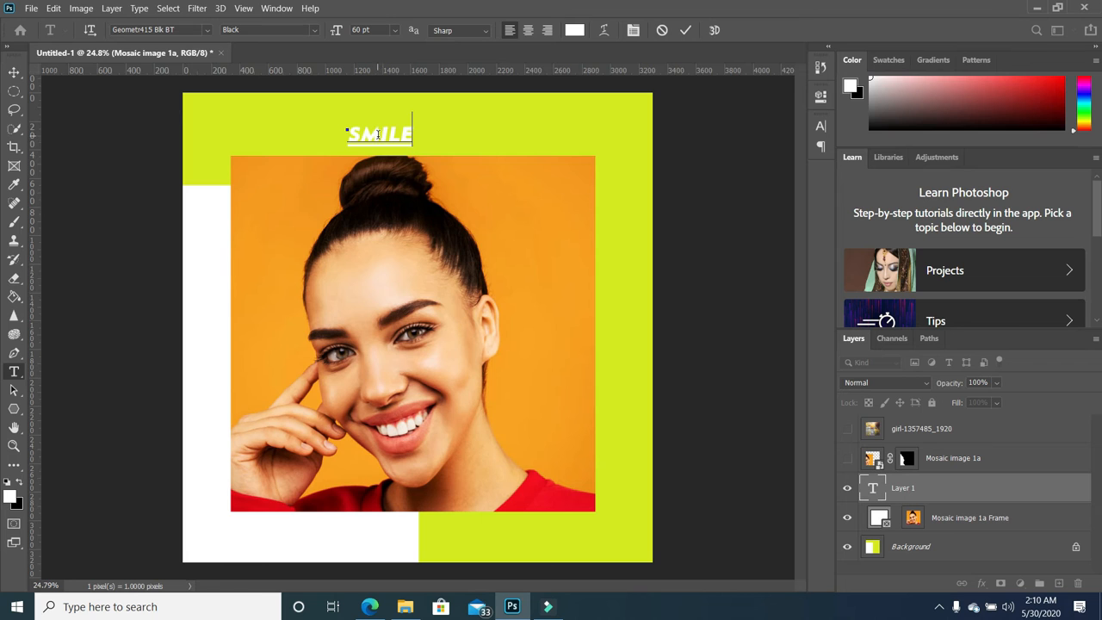
- Scale the SMILE text up to about 130 pt above the photo and apply the transform
left_click(11, 72)
left_click_drag(412, 127, 501, 94)
key("Return")
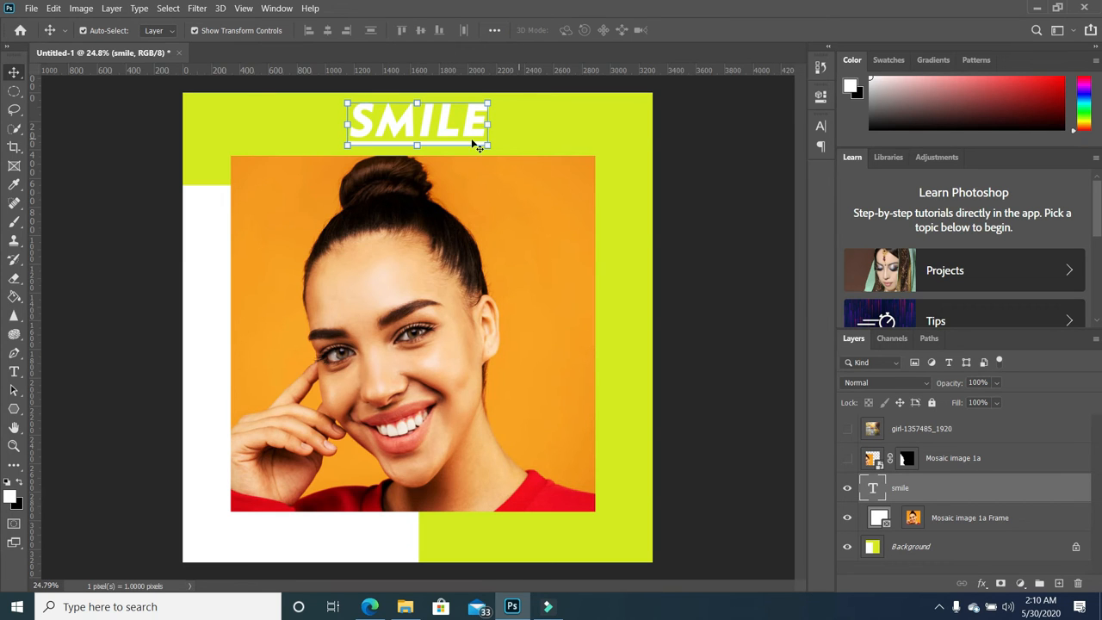
- Select the whole word SMILE and try other fonts on it, including Canonatia, AdineKirnberg-Script and Aisyah Demo
left_click(15, 374)
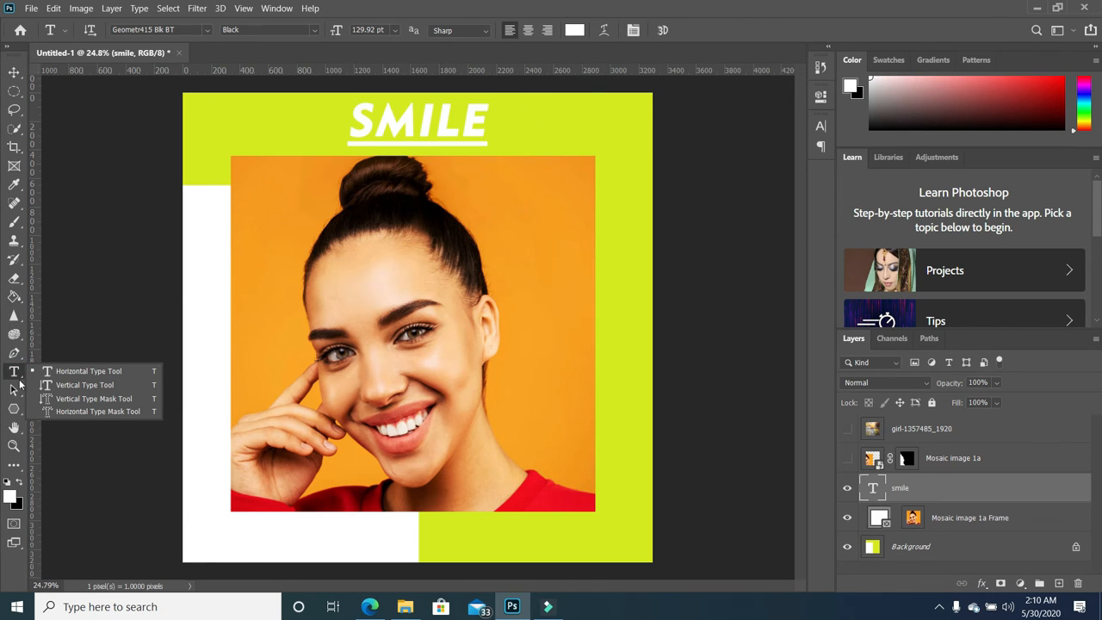
left_click_drag(486, 122, 346, 136)
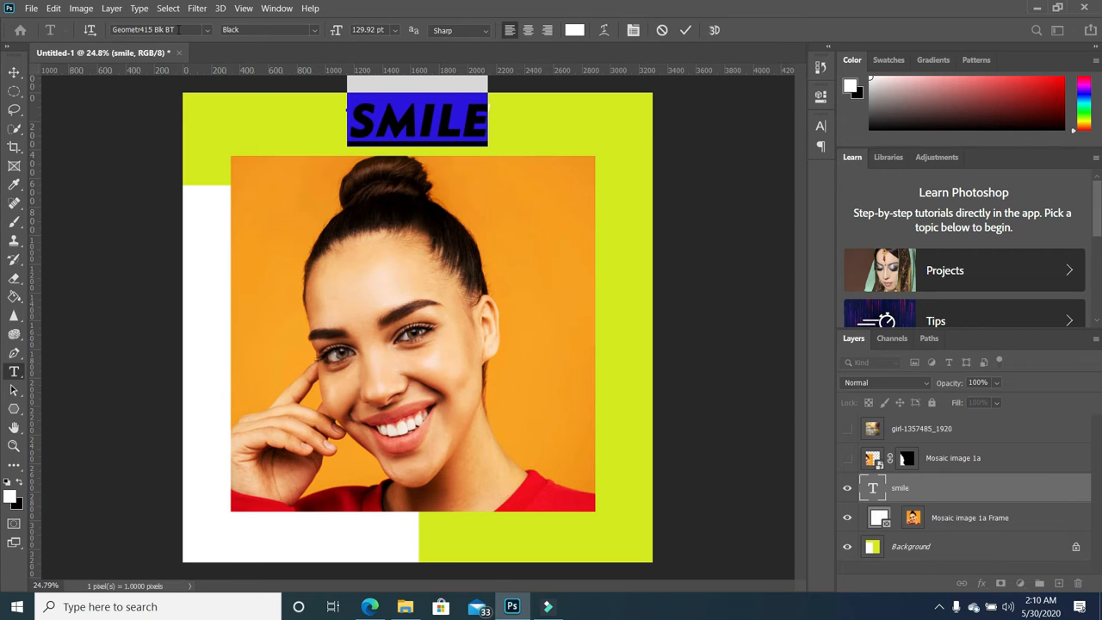
left_click(170, 31)
key("Up")
key("Up")
key("Up")
key("Up")
key("Up")
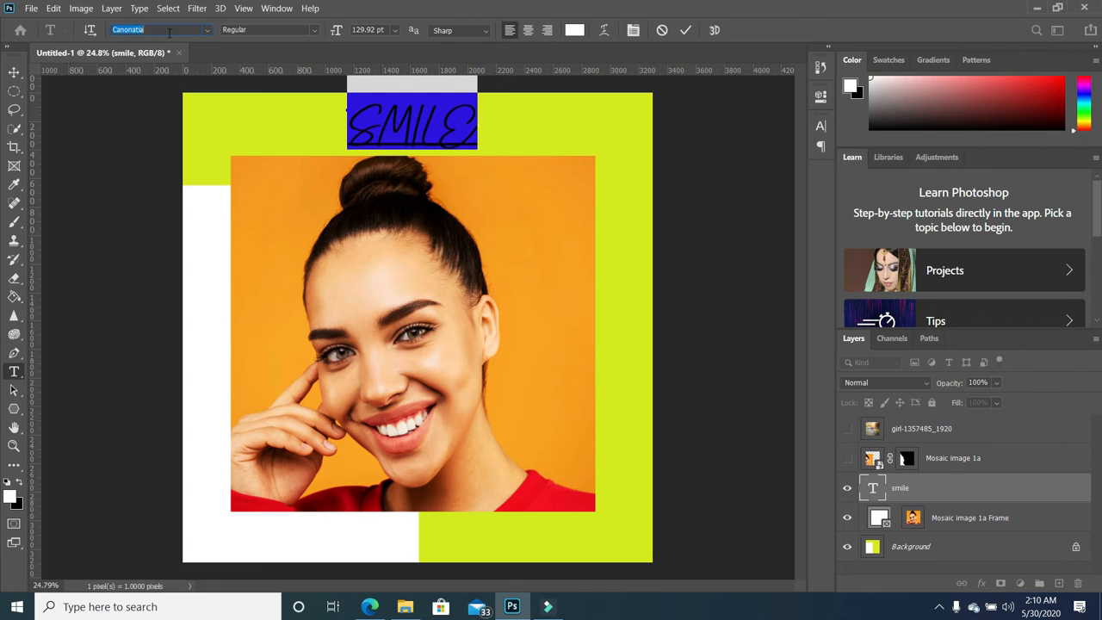
key("Up")
key("Up")
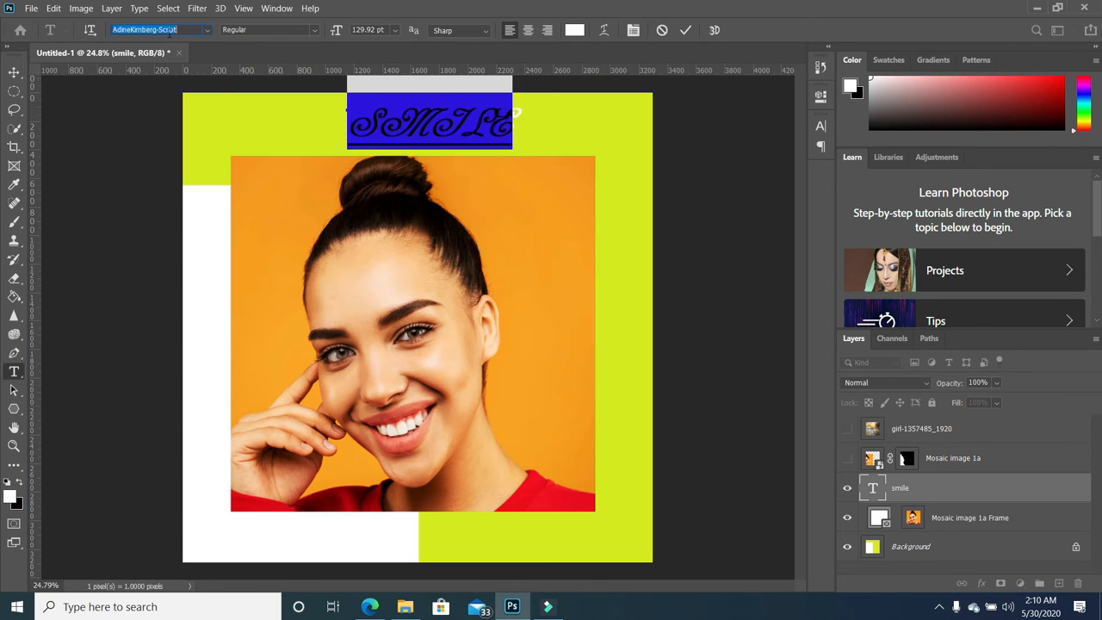
key("Up")
key("Up")
key("Up")
key("Up")
key("Up")
key("Up")
key("Up")
key("Up")
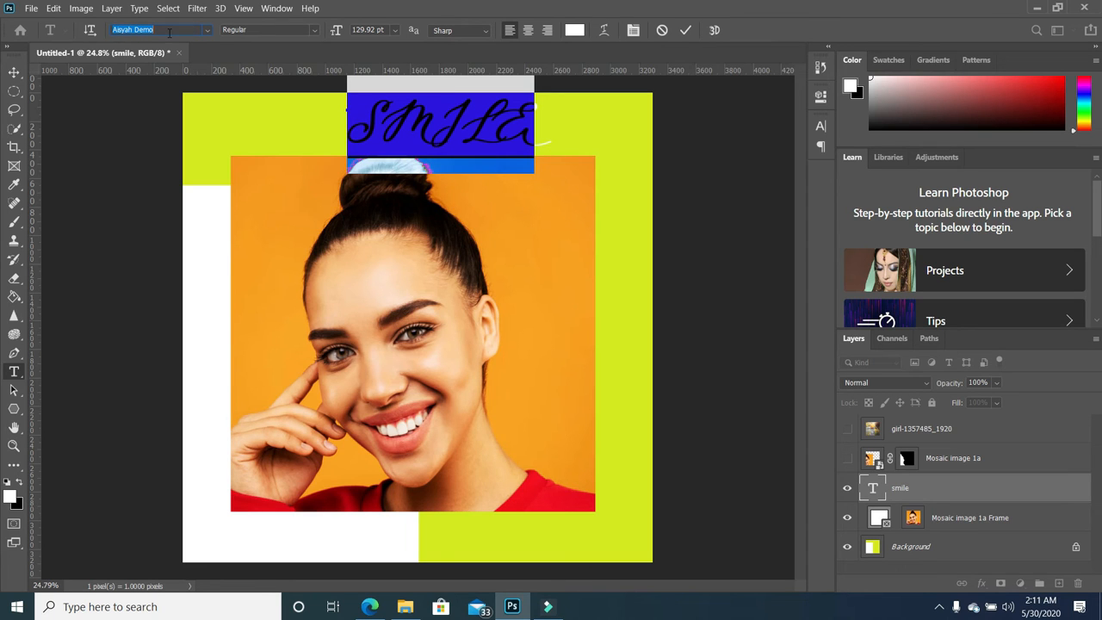
- Look at the style options of Aisyah Demo and try the Allegratta Personal Use font on the SMILE text
left_click(313, 29)
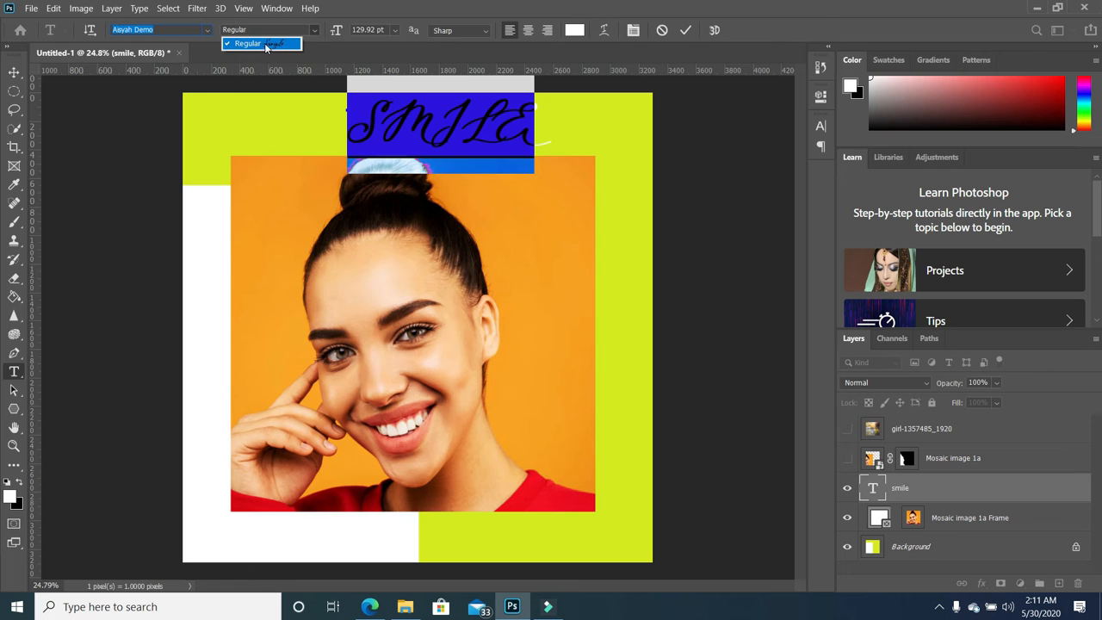
left_click(176, 29)
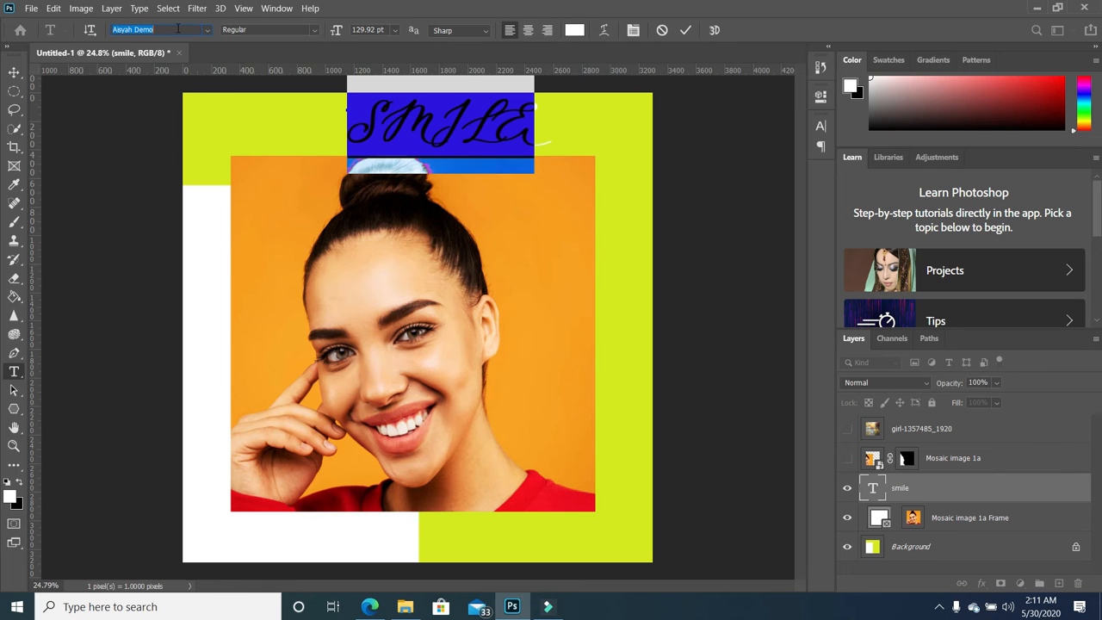
key("Up")
key("Up")
key("Up")
key("Down")
key("Down")
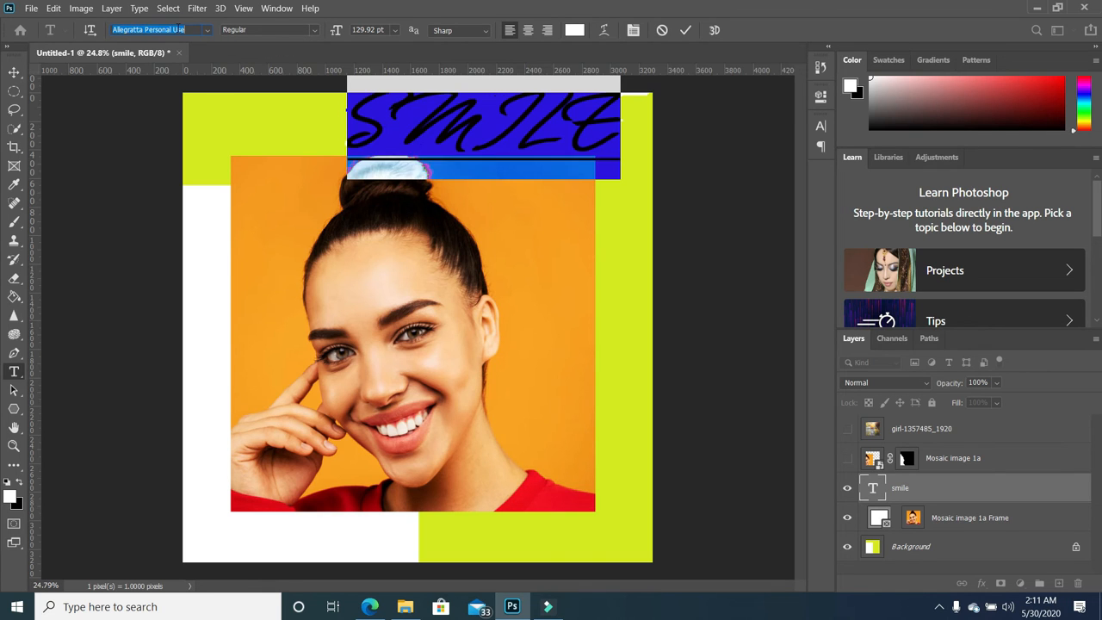
- Change the SMILE text's font to Arial with the Bold style
left_click(315, 30)
left_click(160, 29)
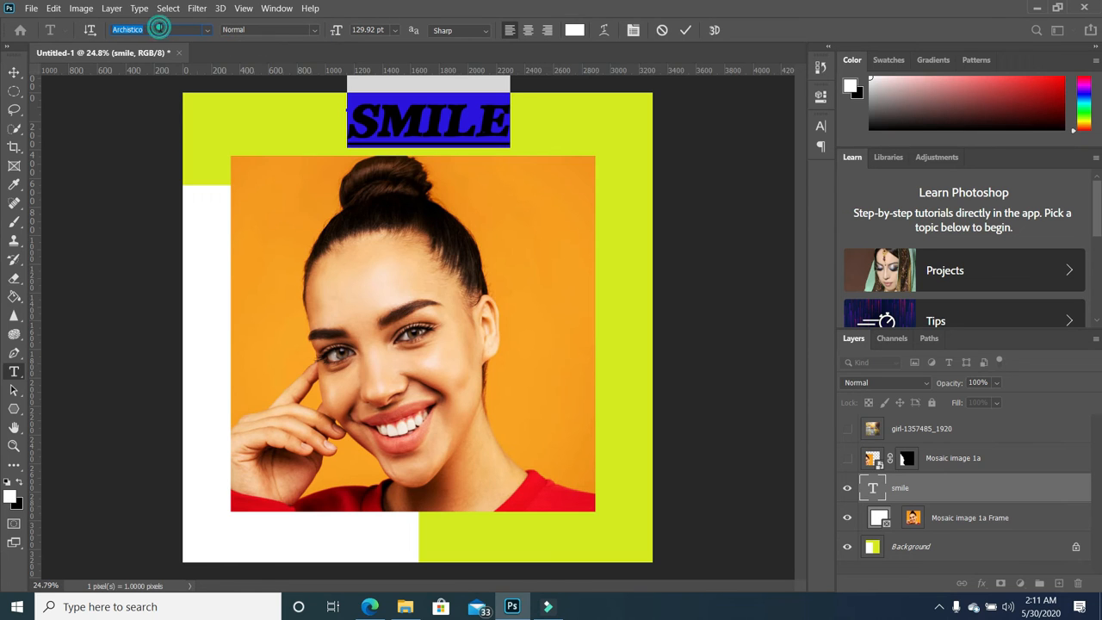
key("Down")
key("Down")
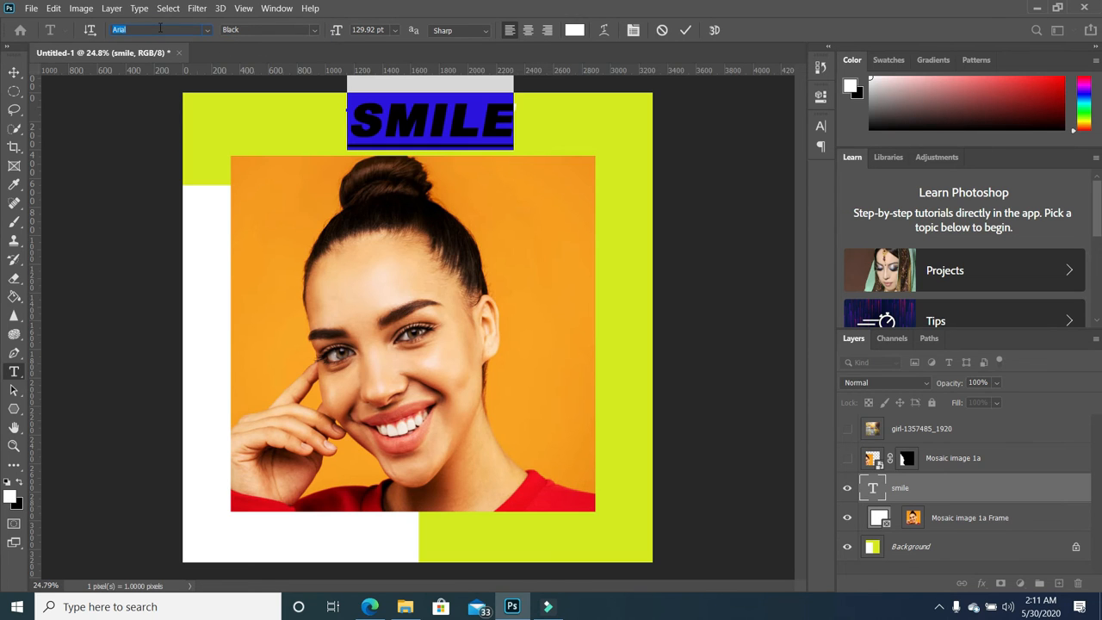
left_click(317, 33)
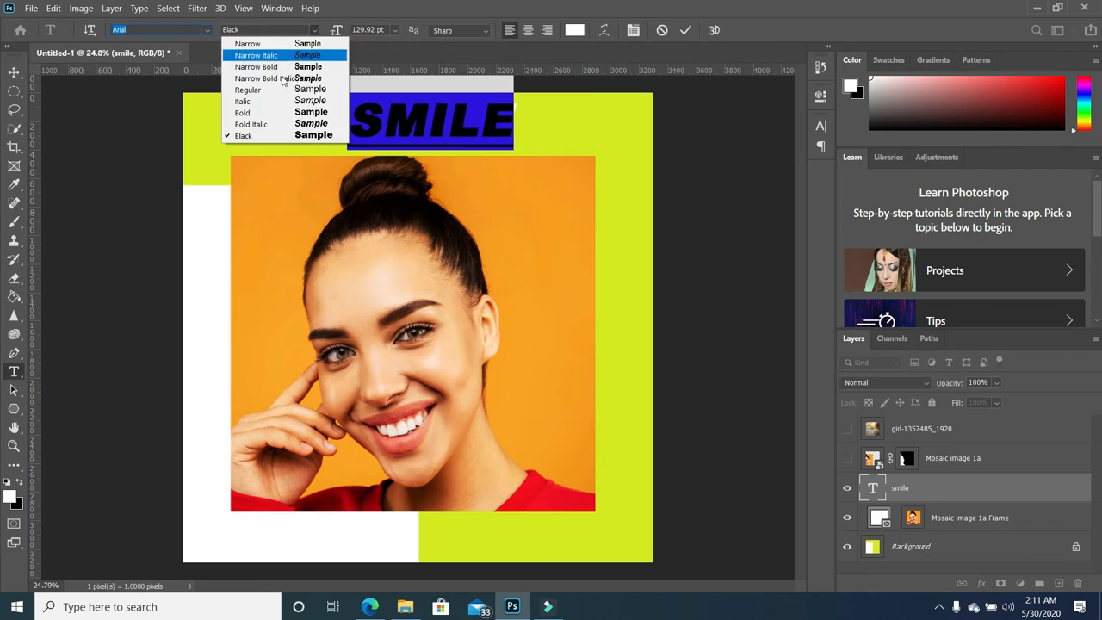
left_click(300, 113)
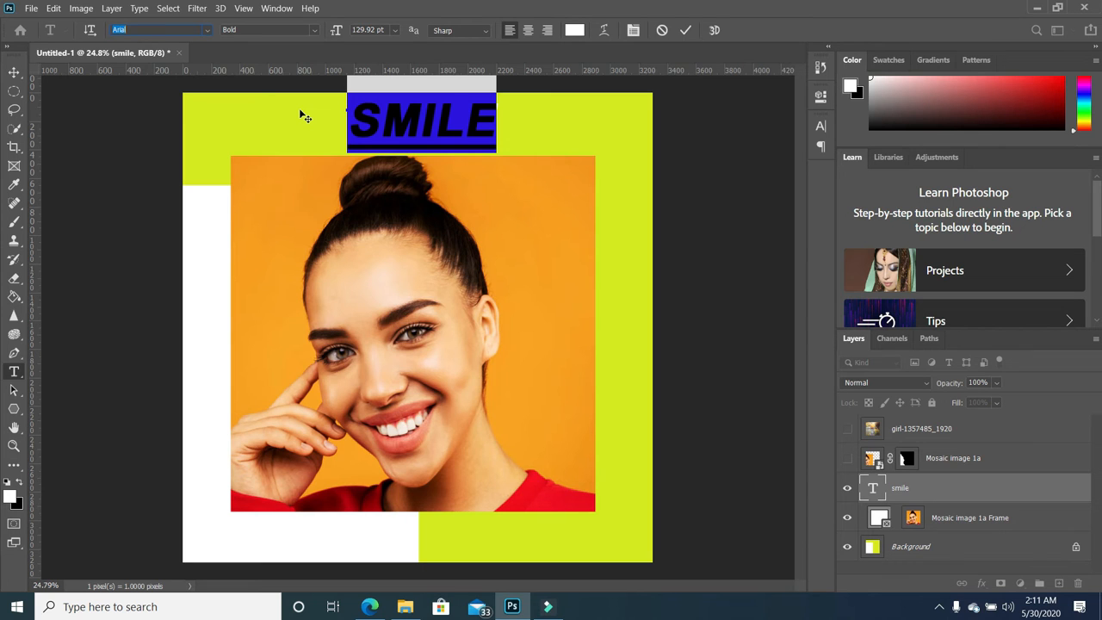
- Try smaller preset sizes on the SMILE text, ending with 48 pt
left_click(396, 31)
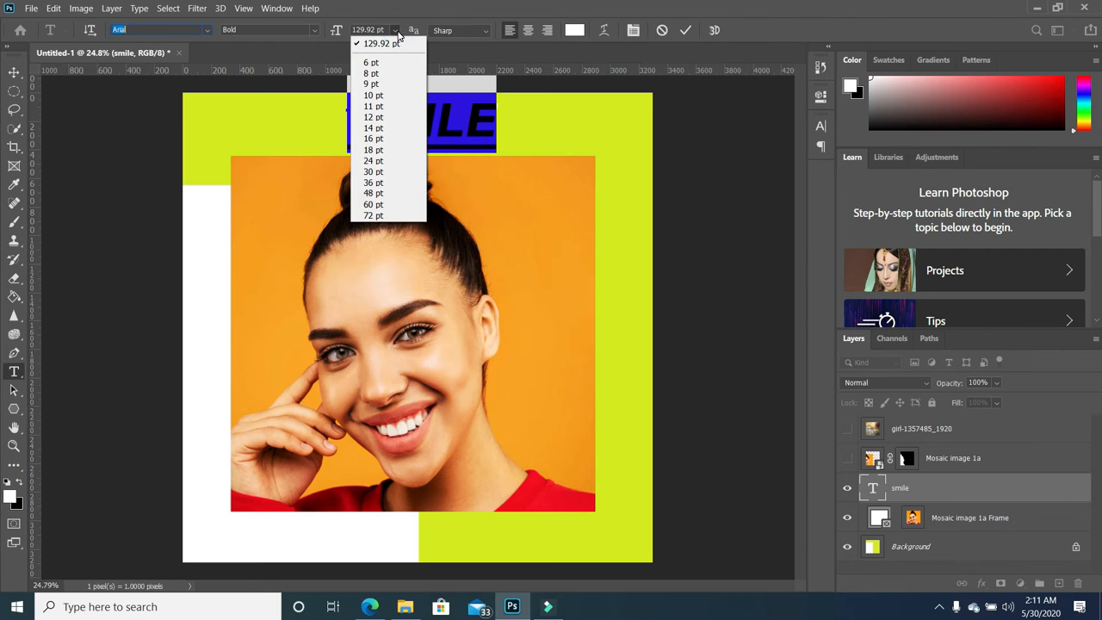
left_click(381, 172)
left_click(397, 30)
left_click(373, 192)
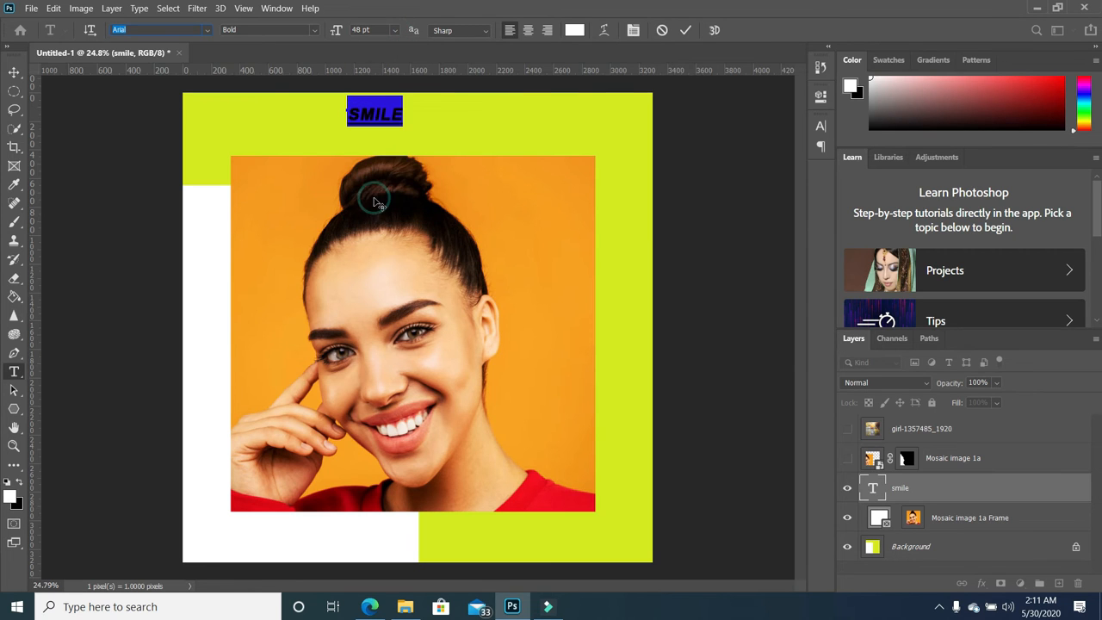
left_click(376, 34)
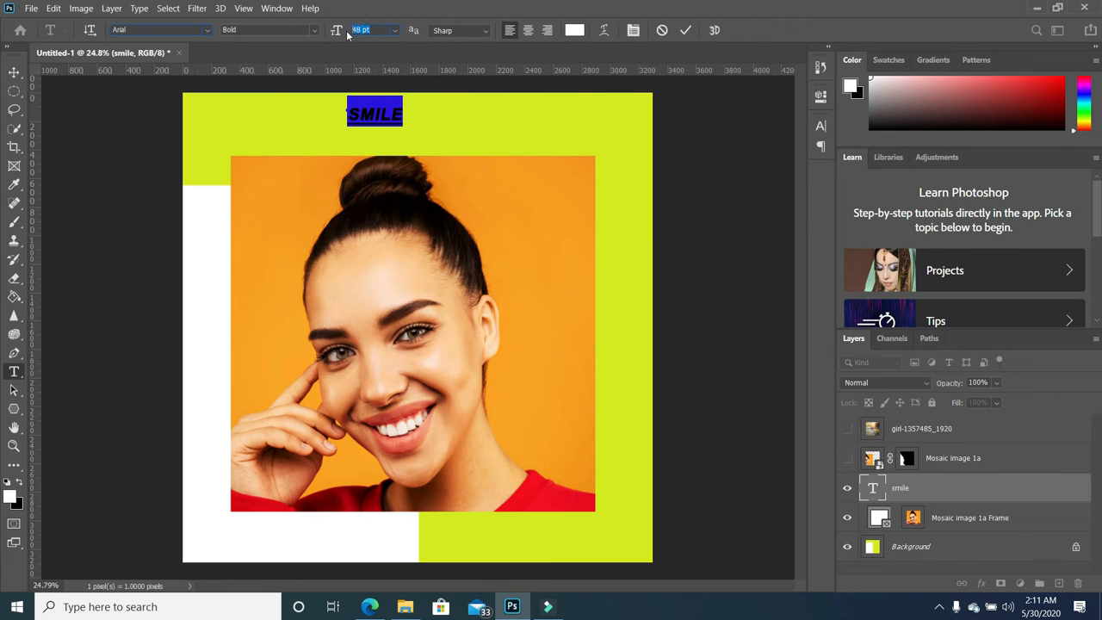
- Set the SMILE text's size to 300 pt and move it left so the whole word fits on the canvas
left_click(397, 31)
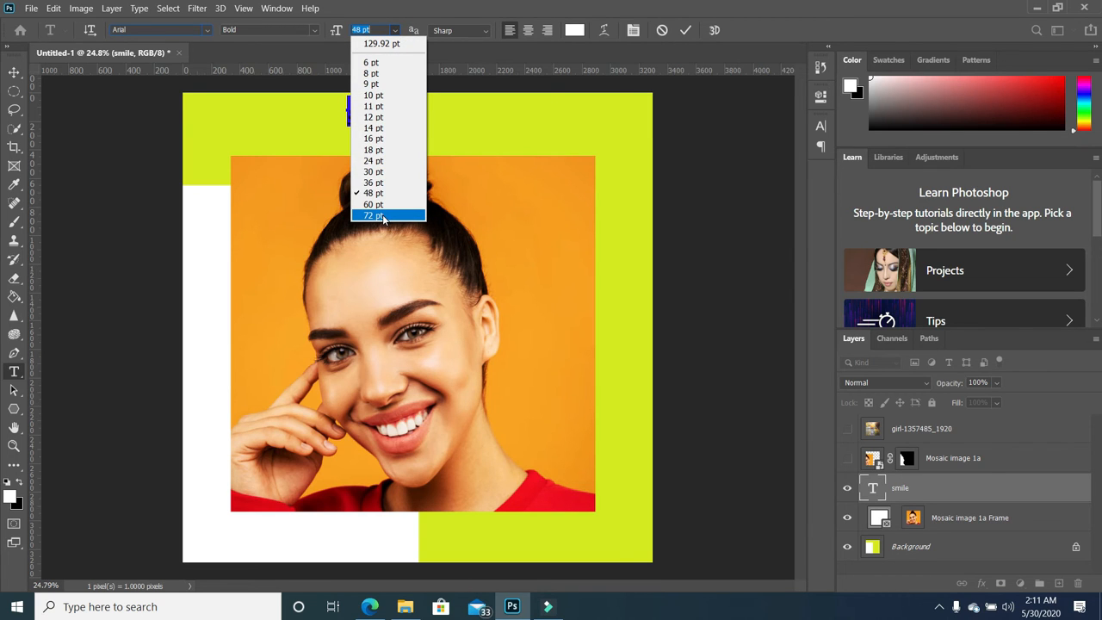
left_click(377, 32)
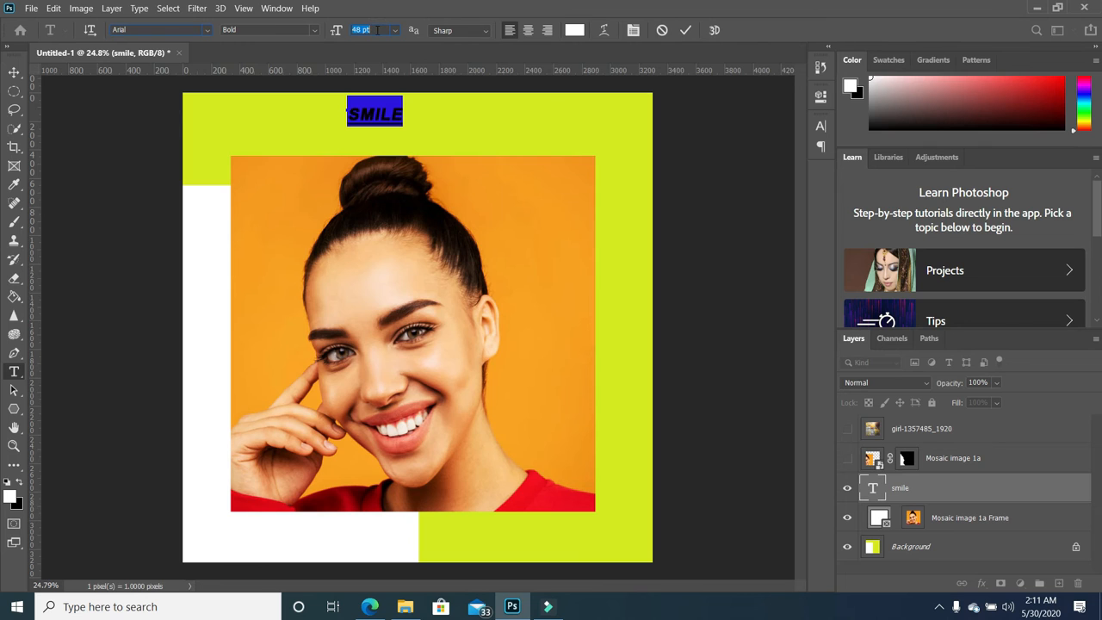
type("300")
key("Return")
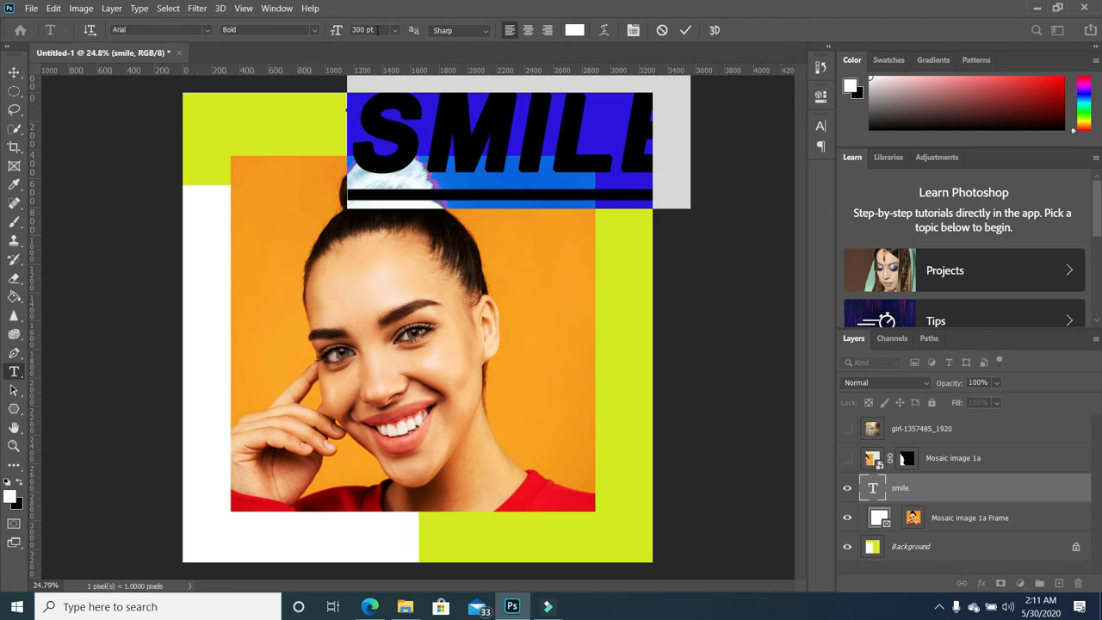
left_click(15, 73)
left_click_drag(461, 160, 286, 166)
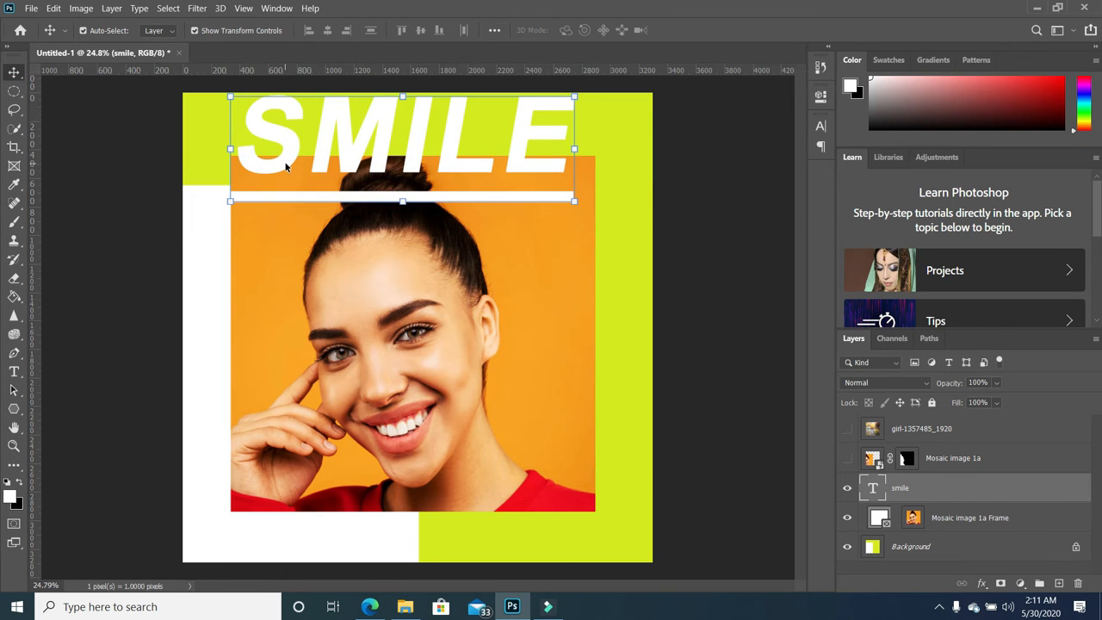
- Remove the underline from the SMILE text in the character settings
left_click(820, 127)
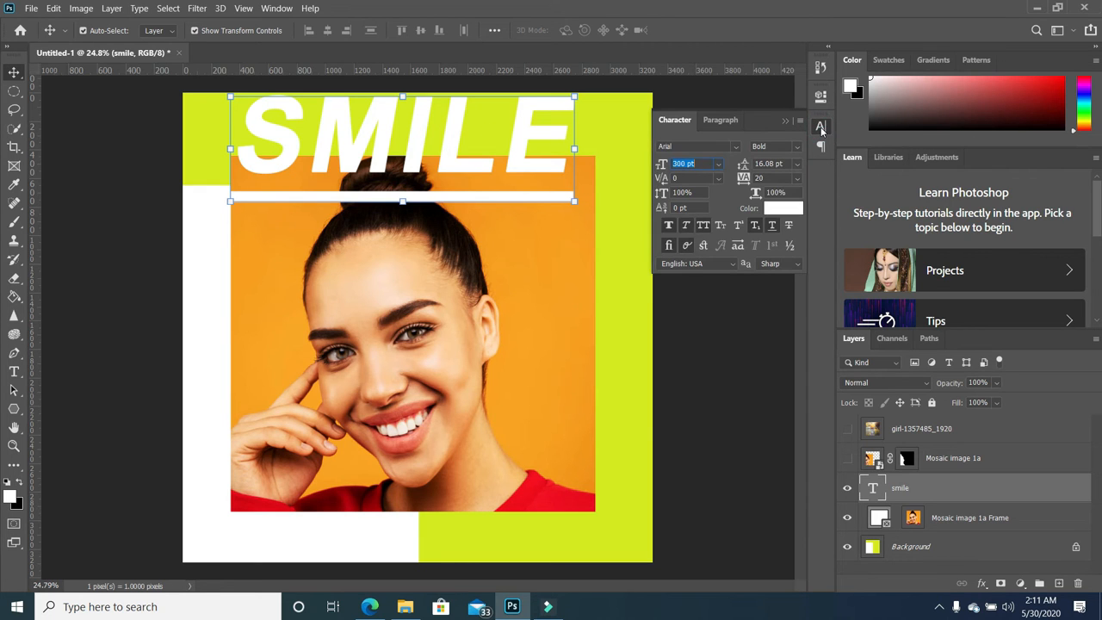
left_click(771, 226)
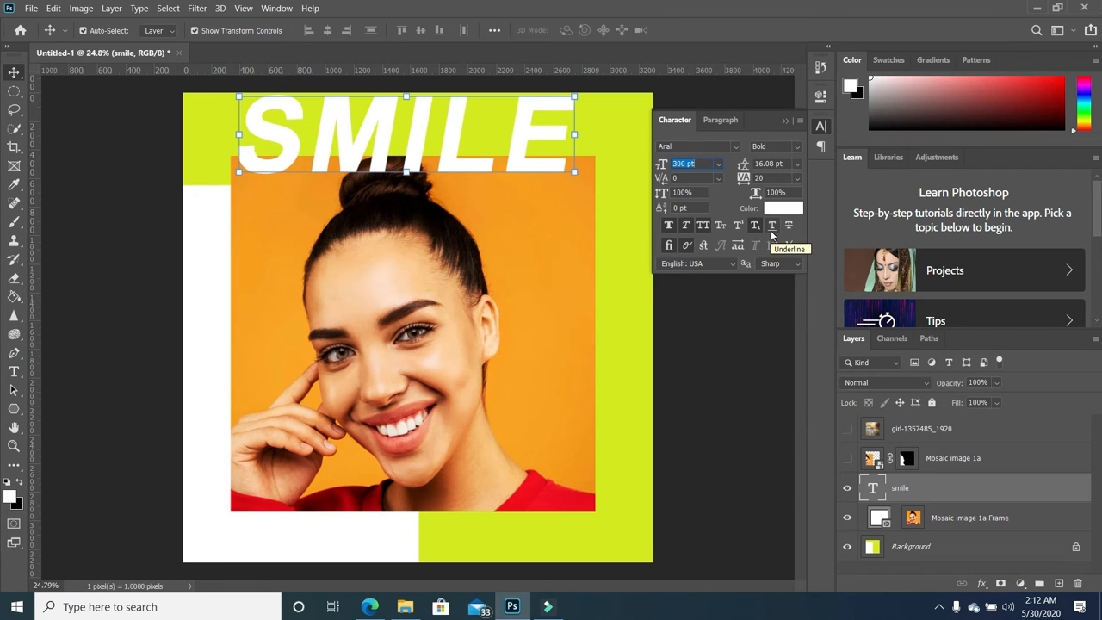
left_click(820, 127)
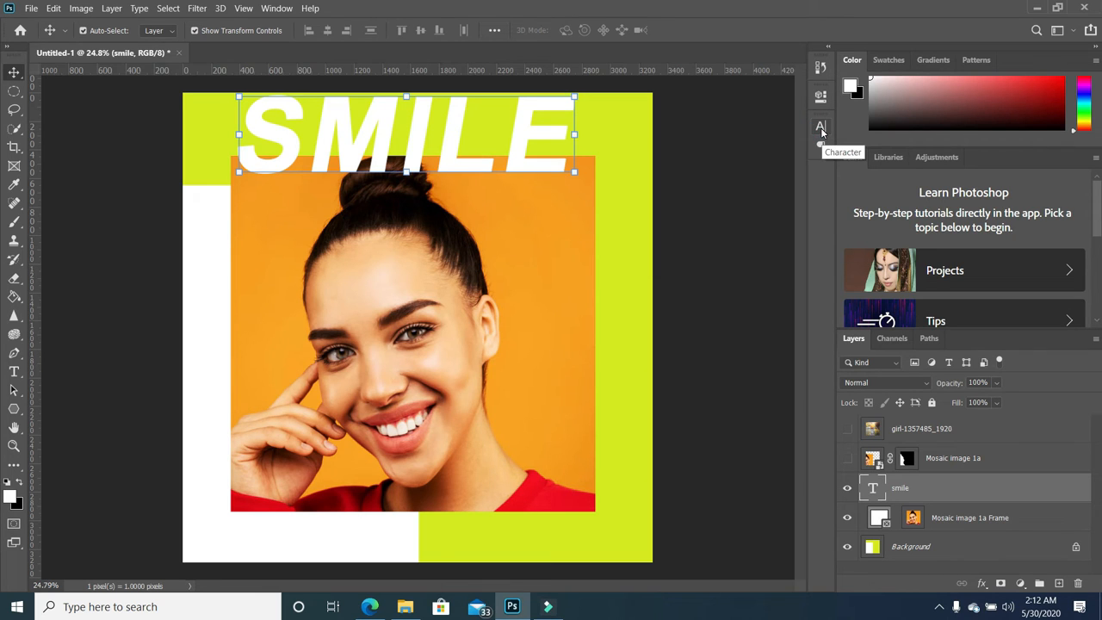
- Reopen the character settings and reduce the SMILE text's font size to 298 pt
left_click(275, 10)
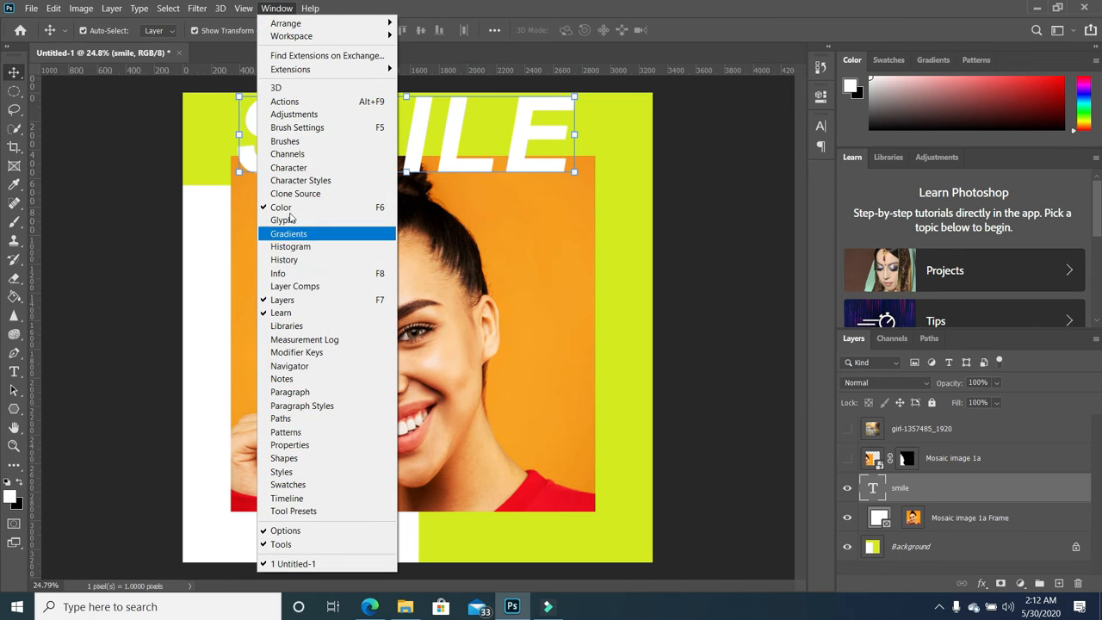
left_click(288, 167)
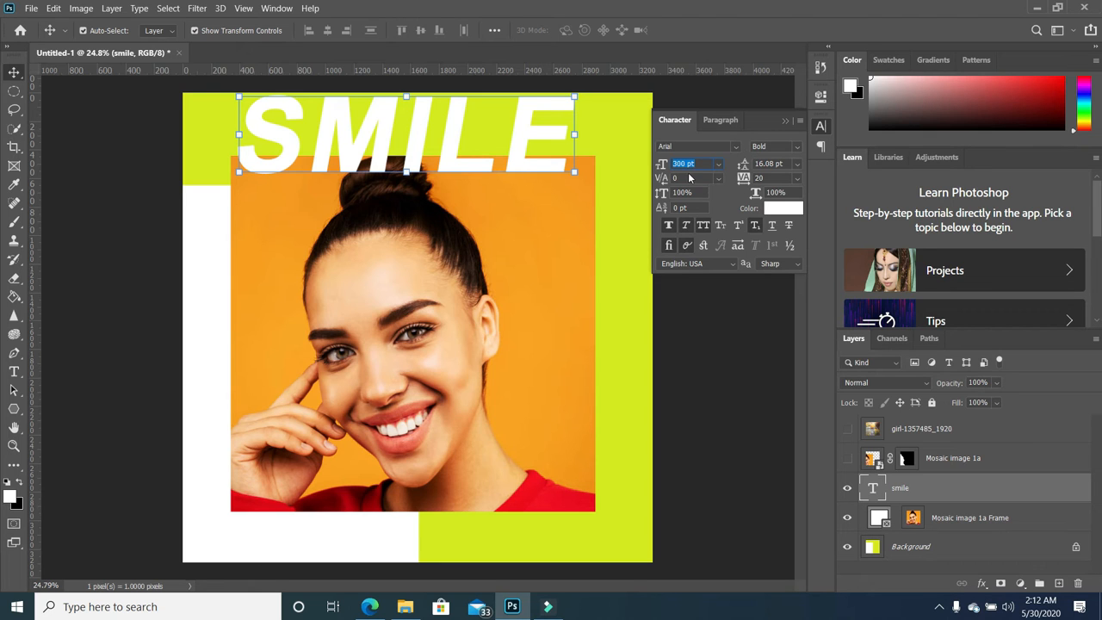
left_click(662, 168)
mouse_move(663, 168)
left_mouse_down()
mouse_move(617, 171)
mouse_move(663, 164)
left_mouse_up()
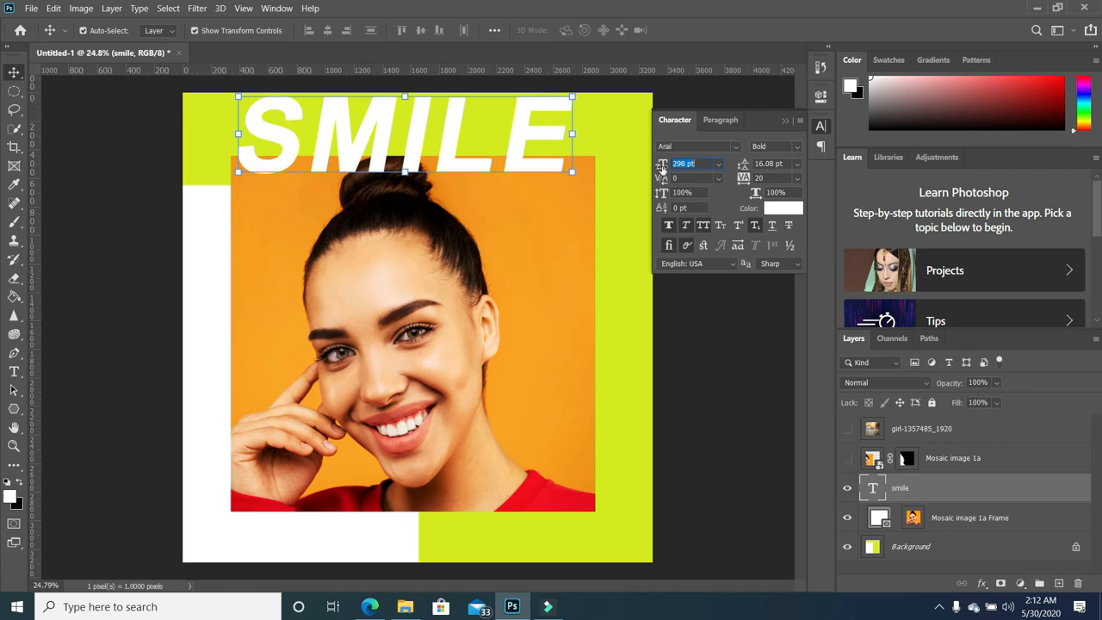
- Turn off All Caps and Faux Italic for the smile text
left_click(702, 225)
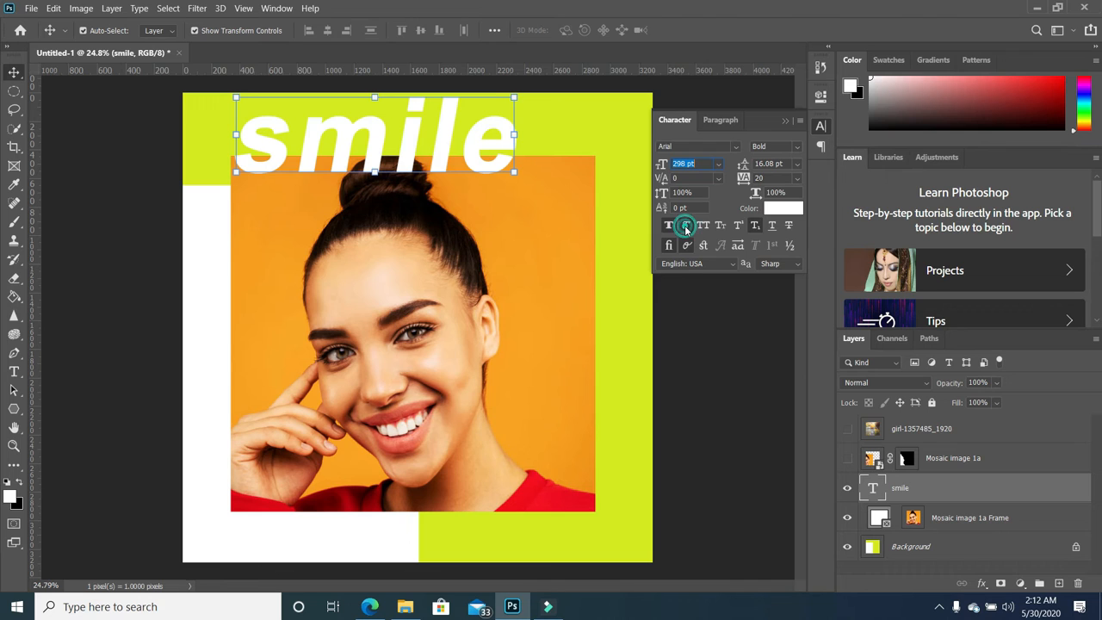
left_click(686, 225)
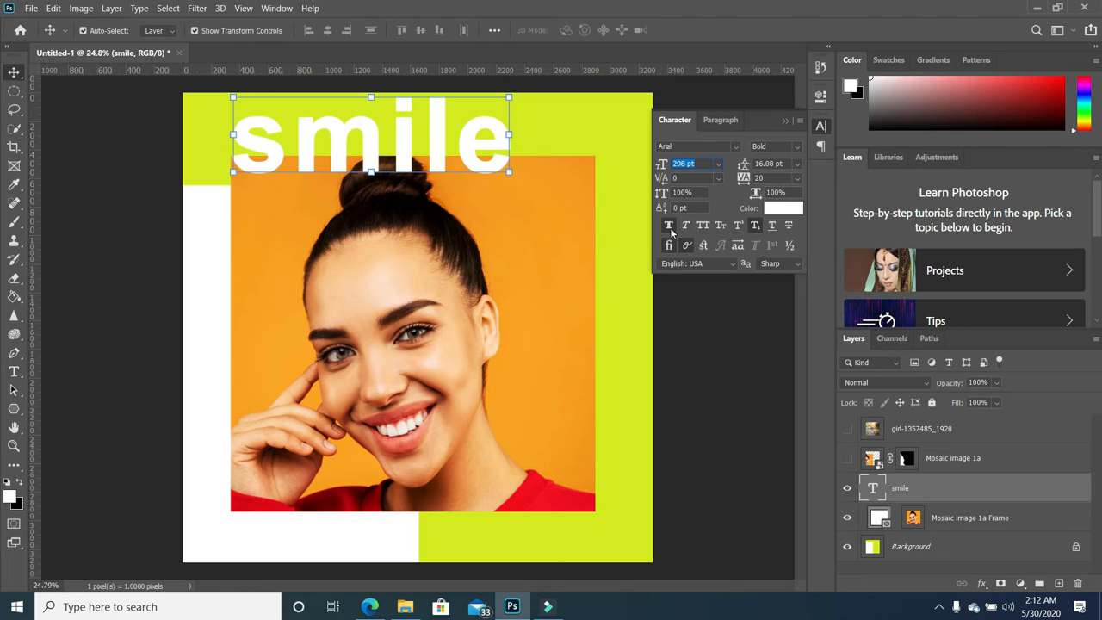
- Apply Faux Italic to the smile text and try it in Small Caps and All Caps
left_click(669, 227)
left_click(668, 226)
left_click(686, 226)
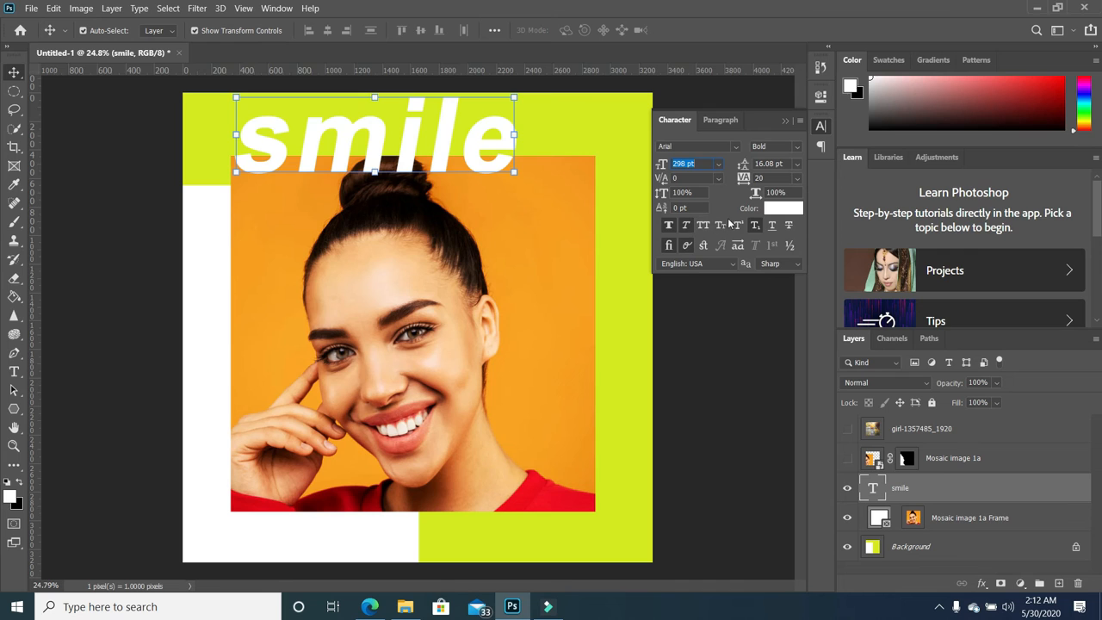
left_click(720, 227)
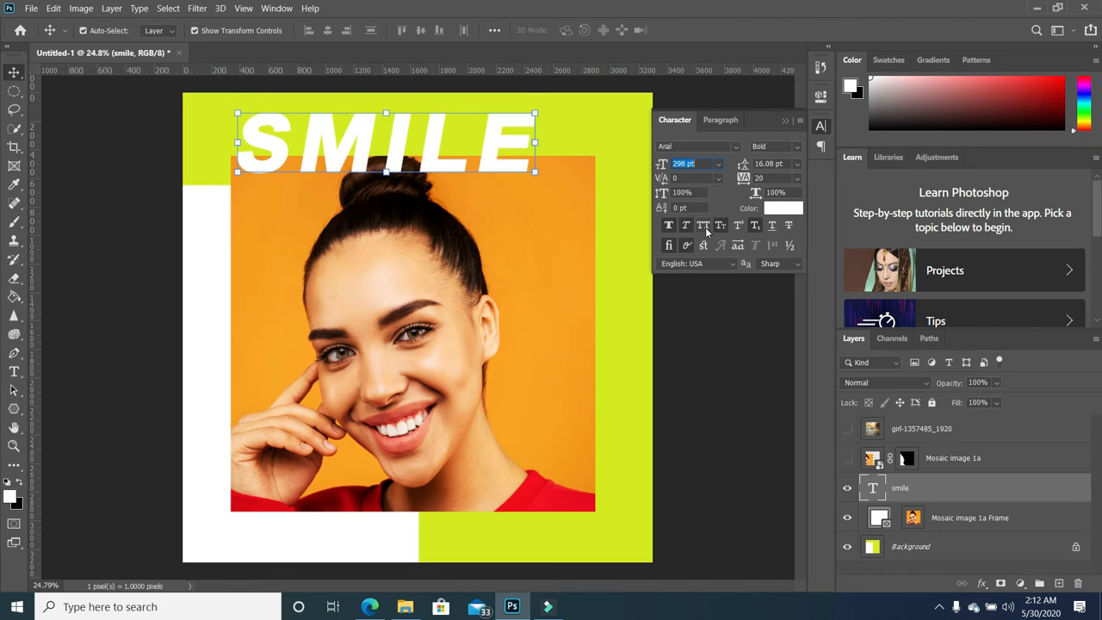
left_click(705, 225)
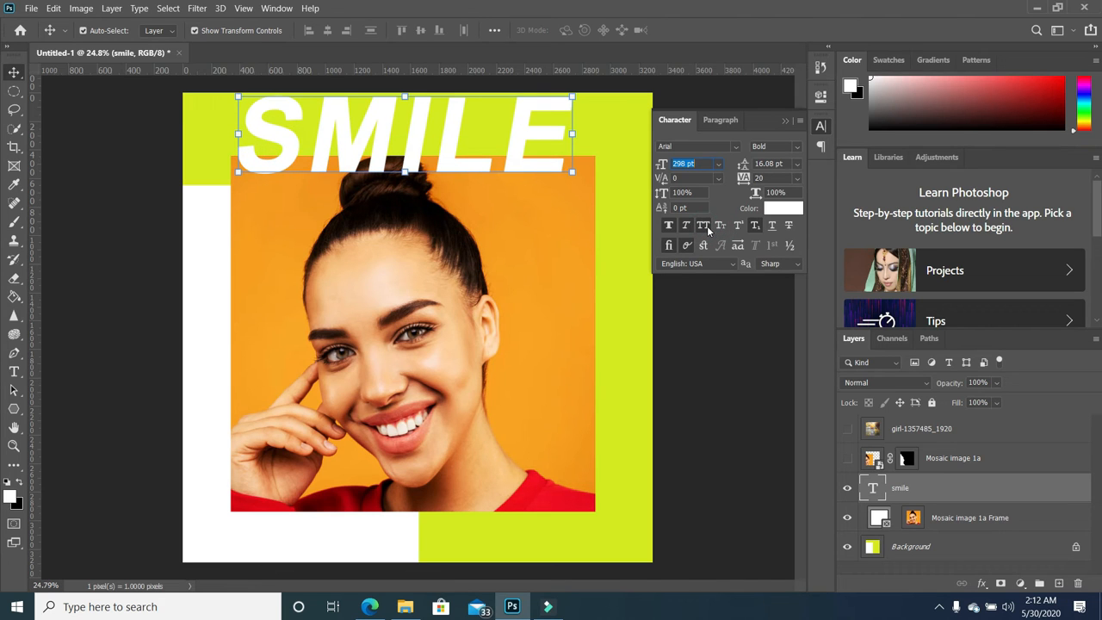
- Return the smile text to lowercase with tighter letter spacing and deselect it
left_click(743, 164)
key("shift+Tab")
mouse_move(745, 179)
left_mouse_down()
mouse_move(730, 178)
mouse_move(754, 178)
mouse_move(741, 178)
left_mouse_up()
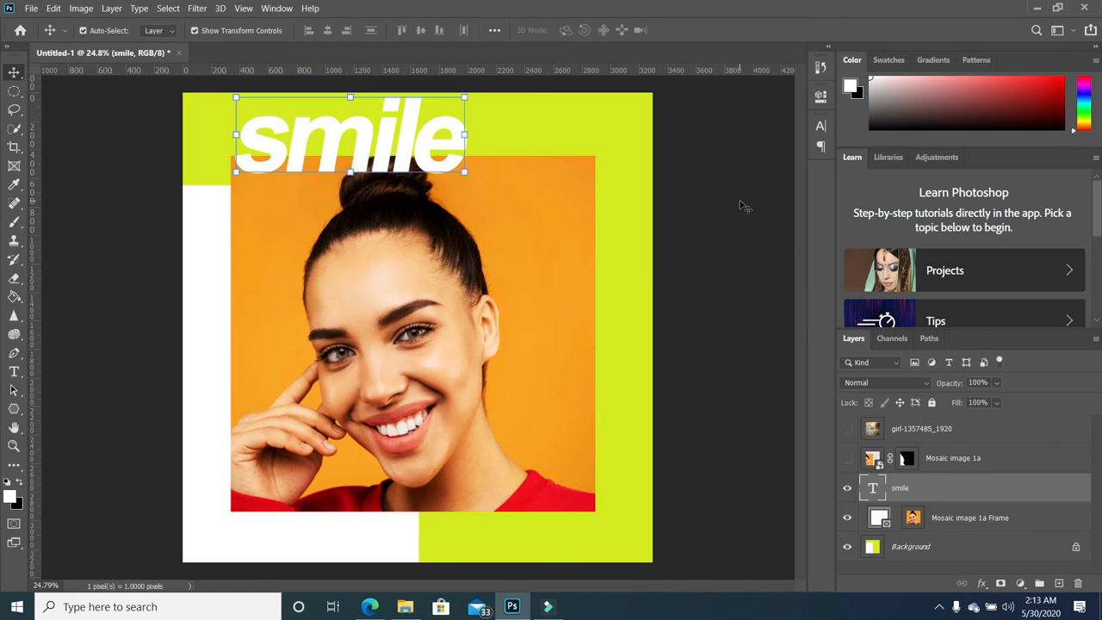
left_click(744, 208)
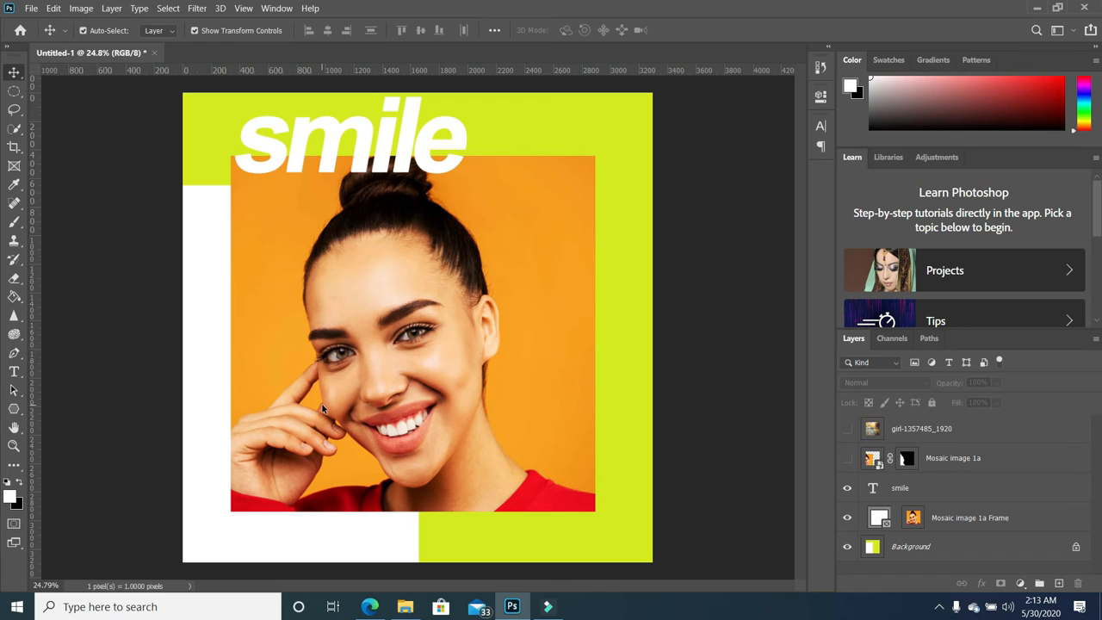
- Draw a white rectangle shape about 739 × 656 px over the photo's upper-right corner, beside the smile text
key("a")
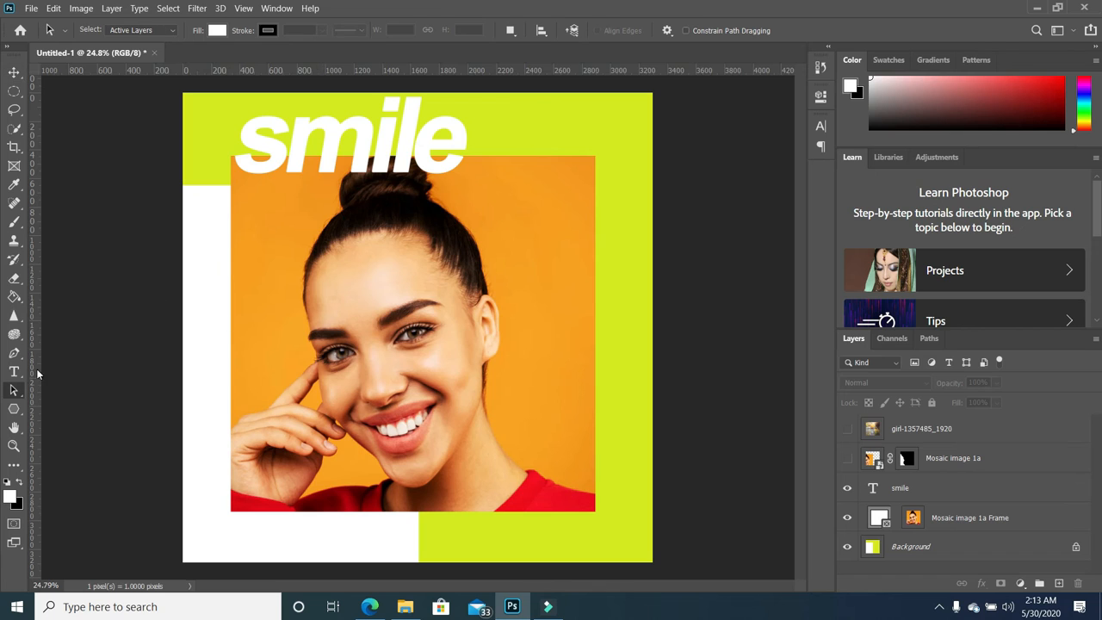
left_click(19, 413)
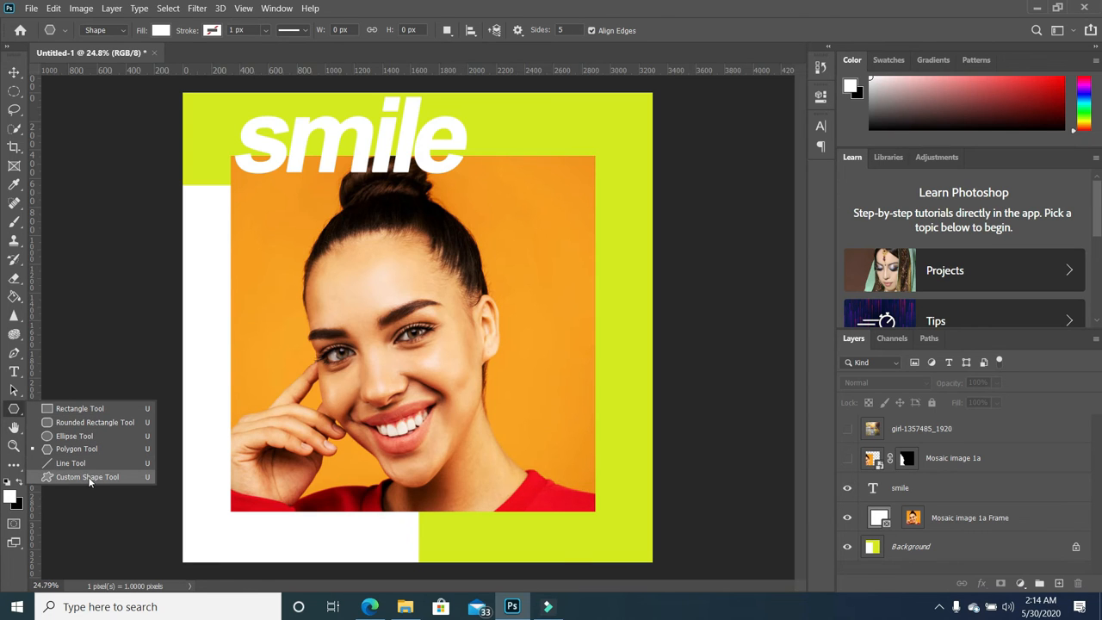
left_click(99, 410)
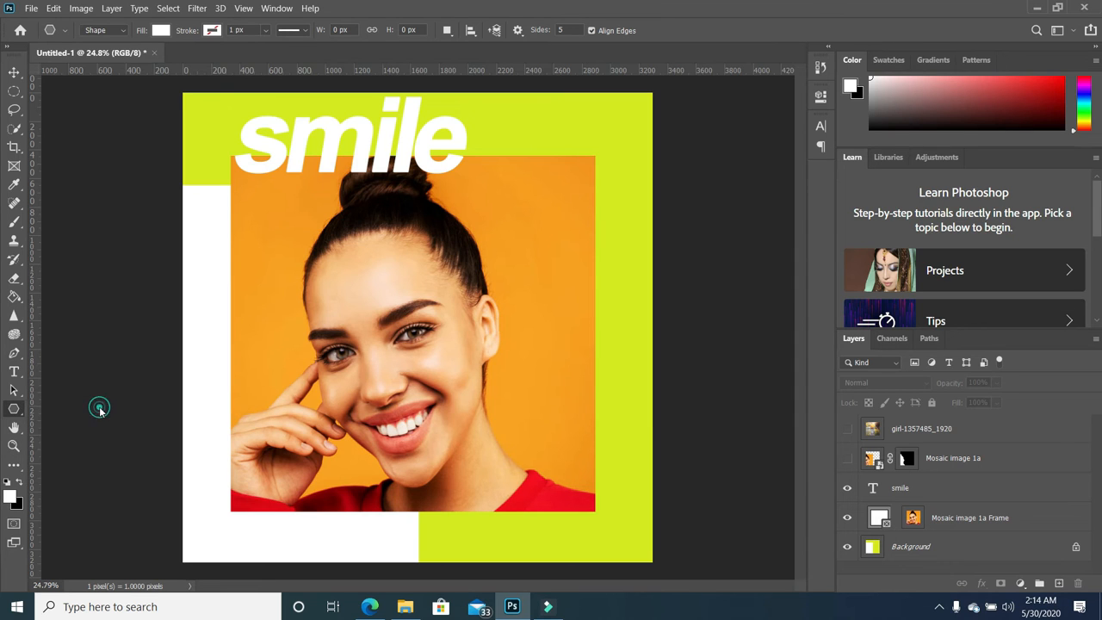
left_click_drag(528, 121, 634, 215)
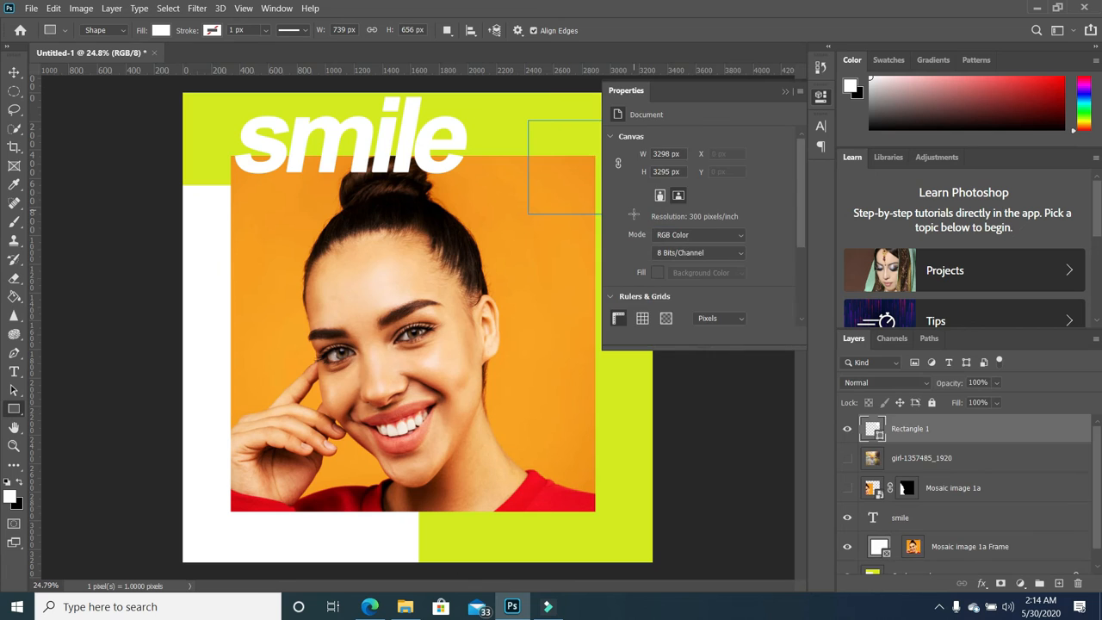
left_click(779, 91)
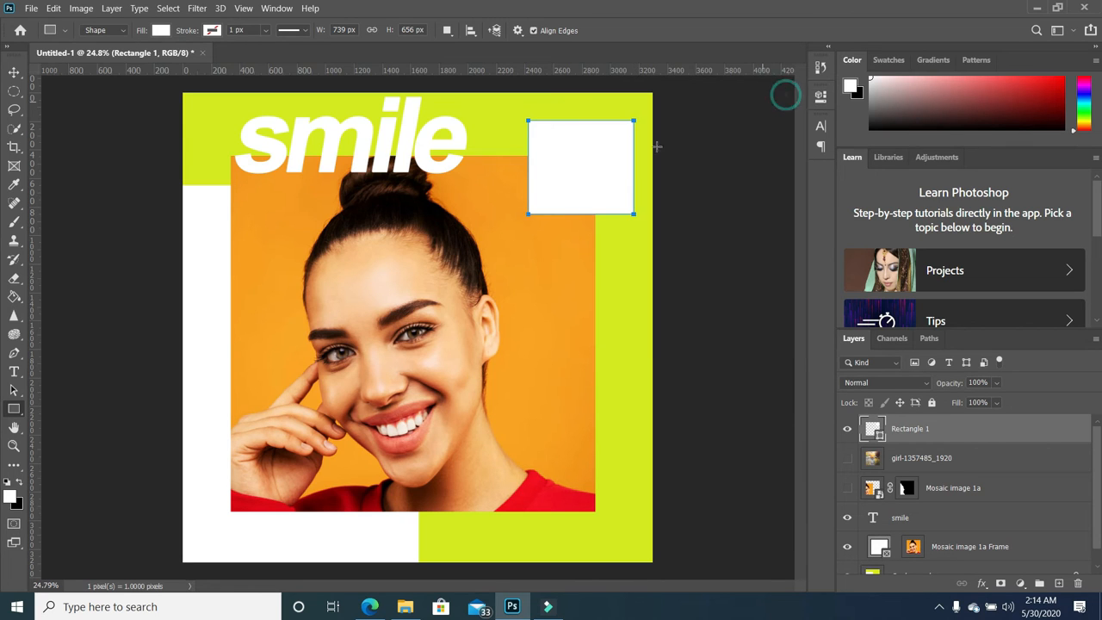
- Make black the foreground color, rasterize the white rectangle and fill it with the Paint Bucket tool
left_click(18, 483)
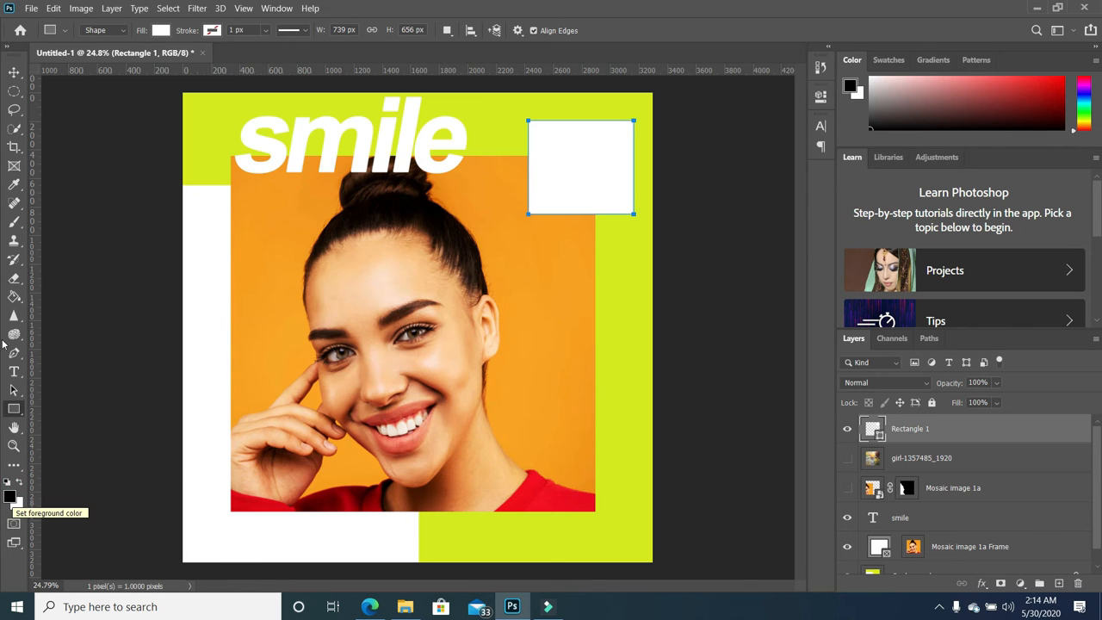
left_click(14, 296)
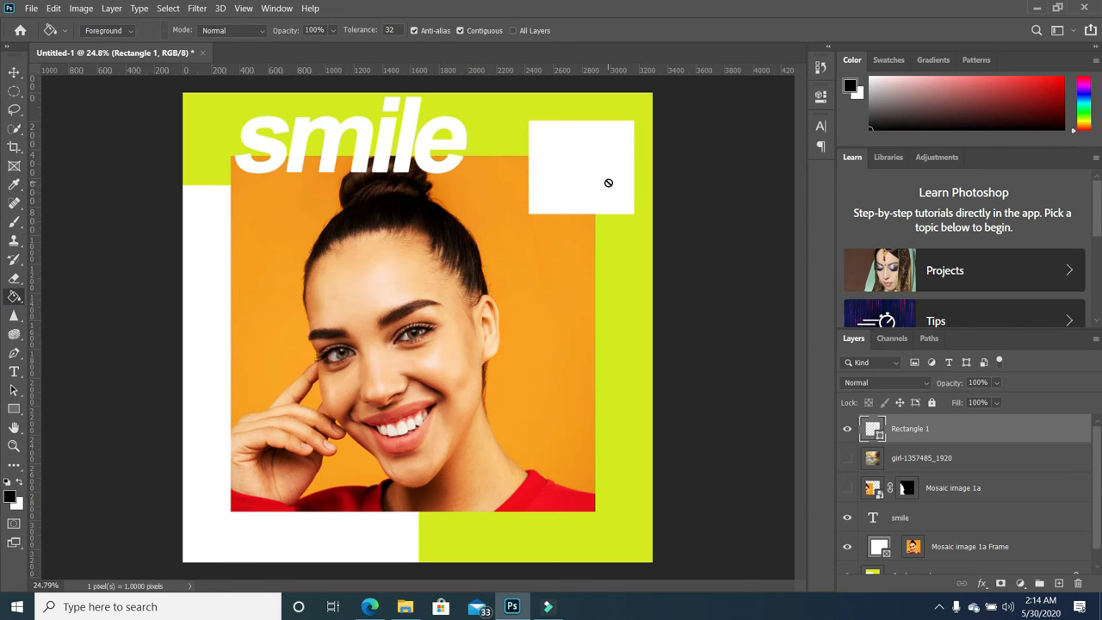
left_click(13, 73)
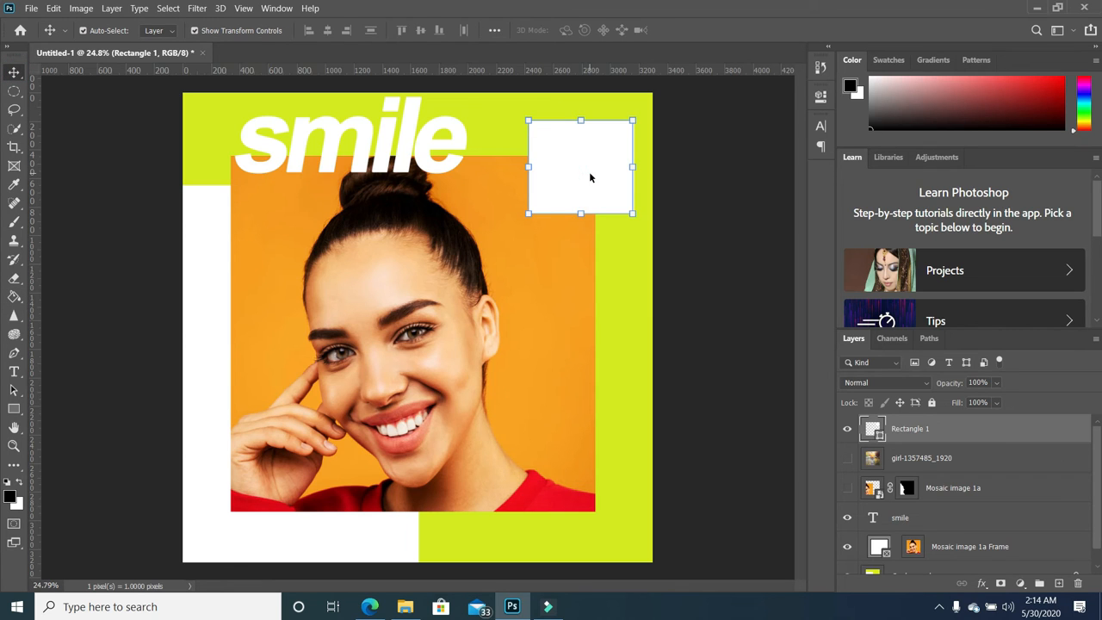
left_click(15, 296)
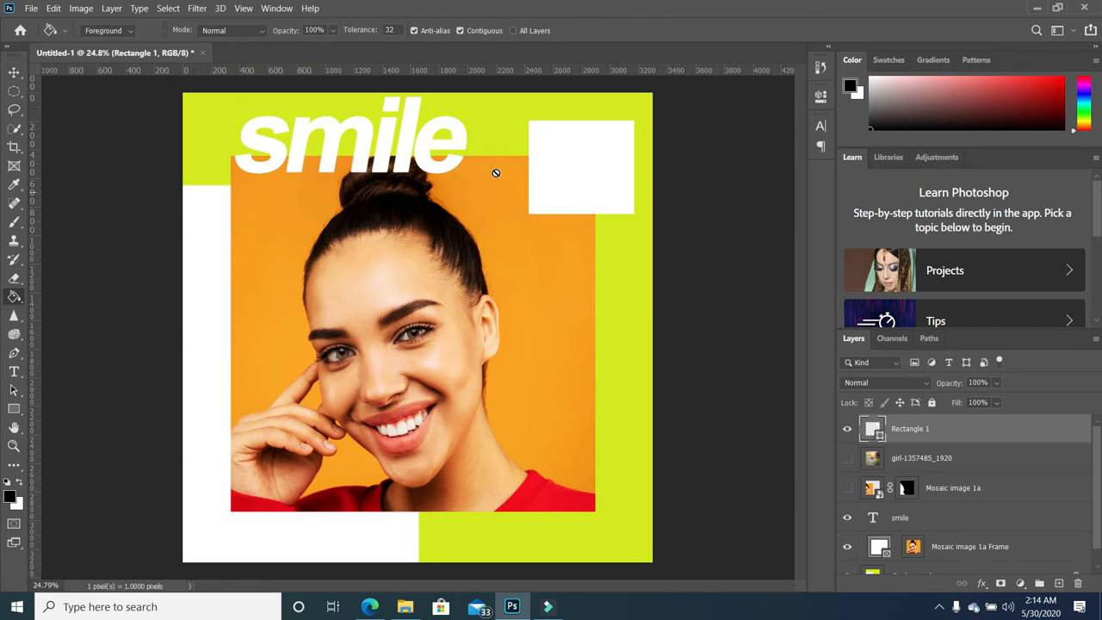
left_click(572, 162)
left_click(535, 243)
left_click(582, 167)
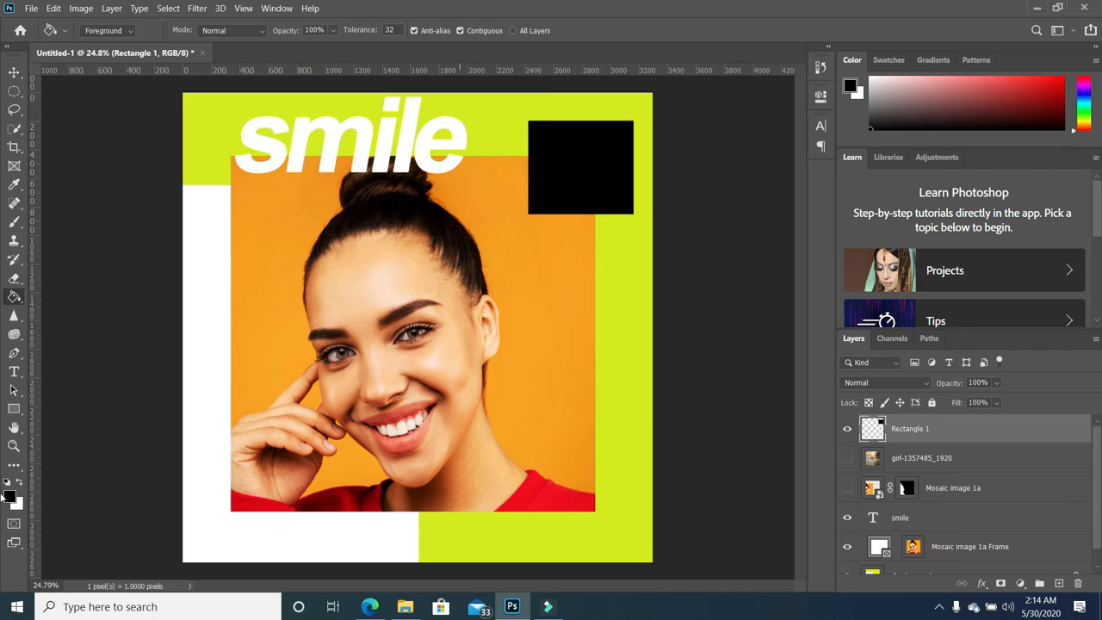
- Draw a tree custom shape about 666 × 711 px over the photo's right edge, beside the woman's chin
left_click(14, 410)
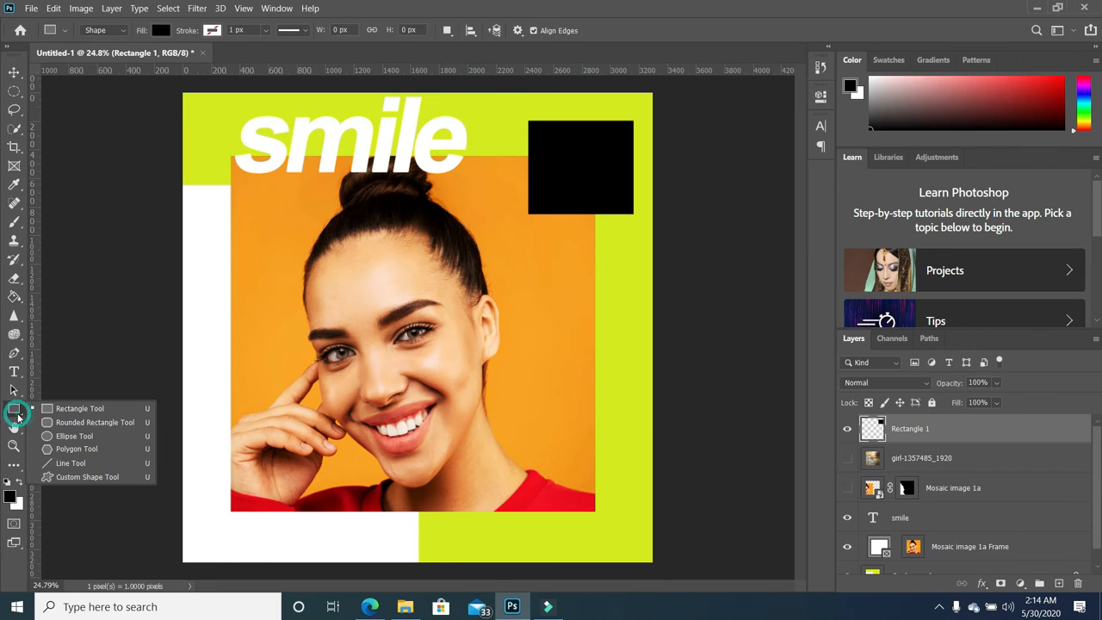
left_click(79, 479)
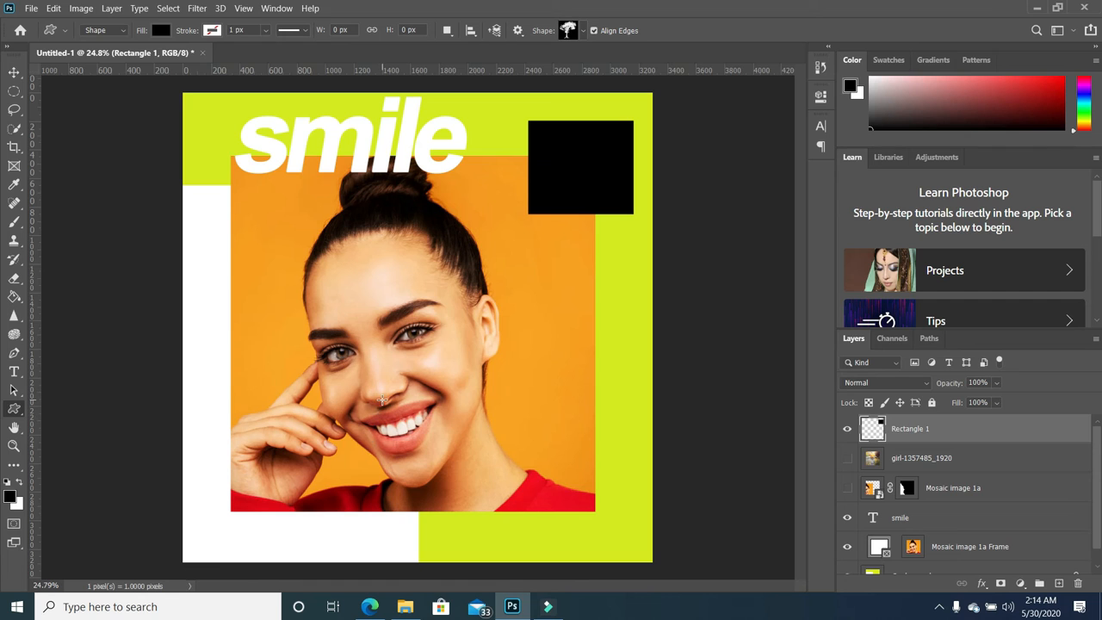
left_click_drag(526, 341, 620, 443)
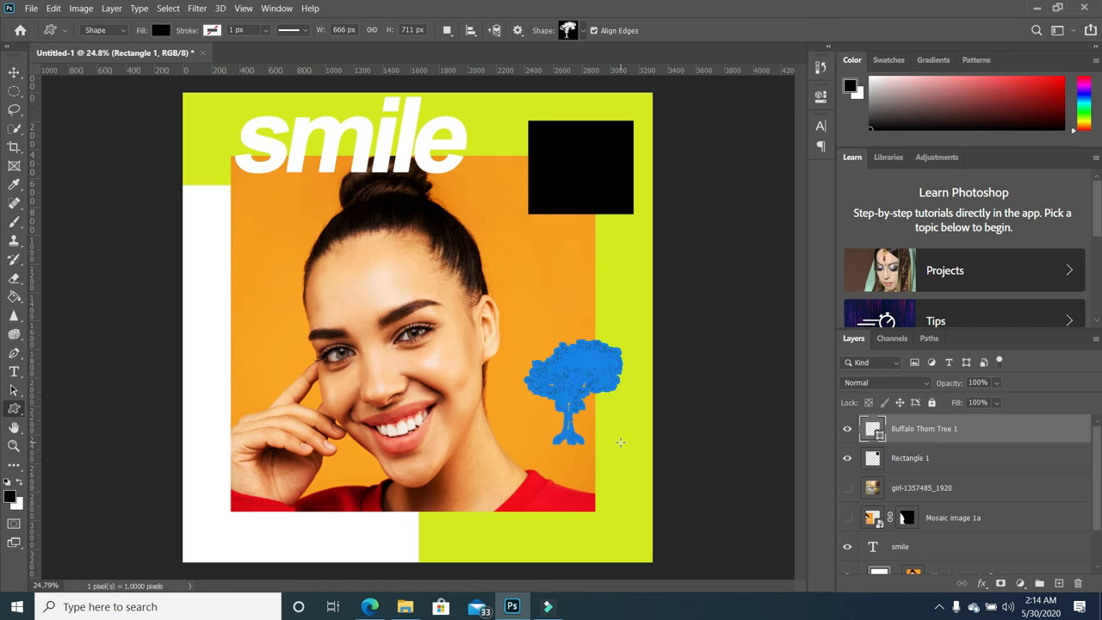
- Pick a custom shape from the Boats set and another from the Leaf Trees set
left_click(583, 32)
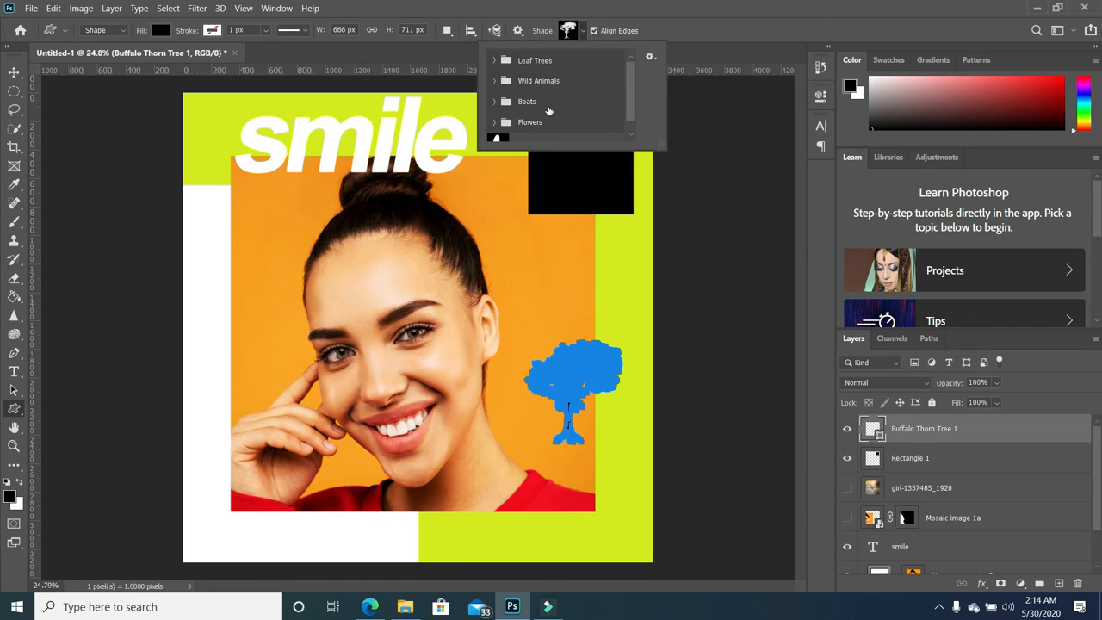
left_click(496, 102)
left_click(534, 123)
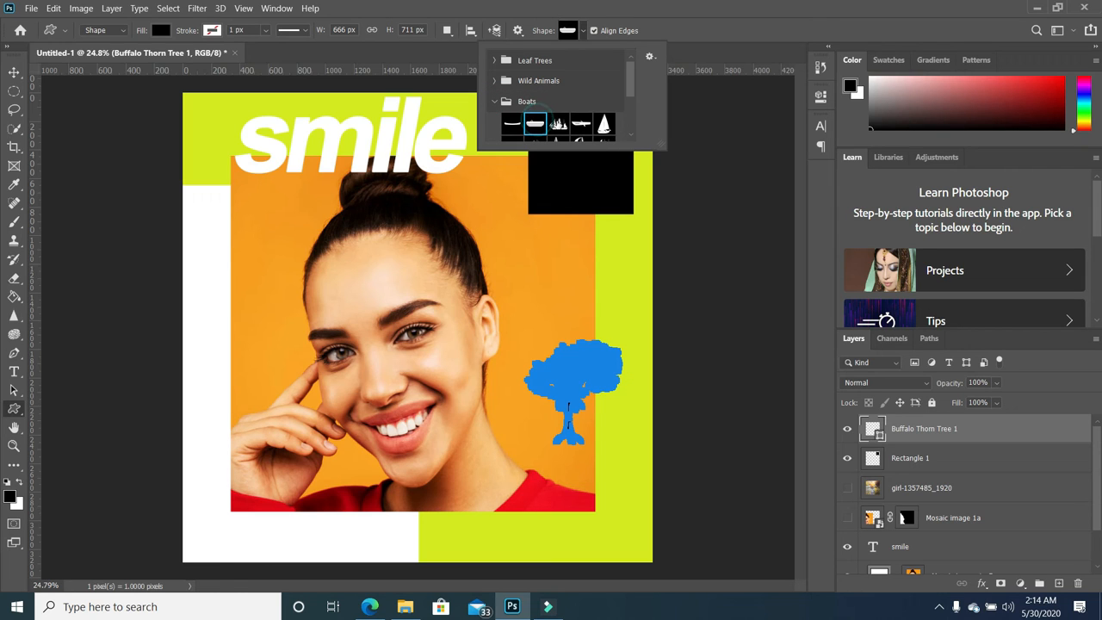
left_click(494, 61)
left_click(534, 104)
left_click(493, 58)
left_click(507, 80)
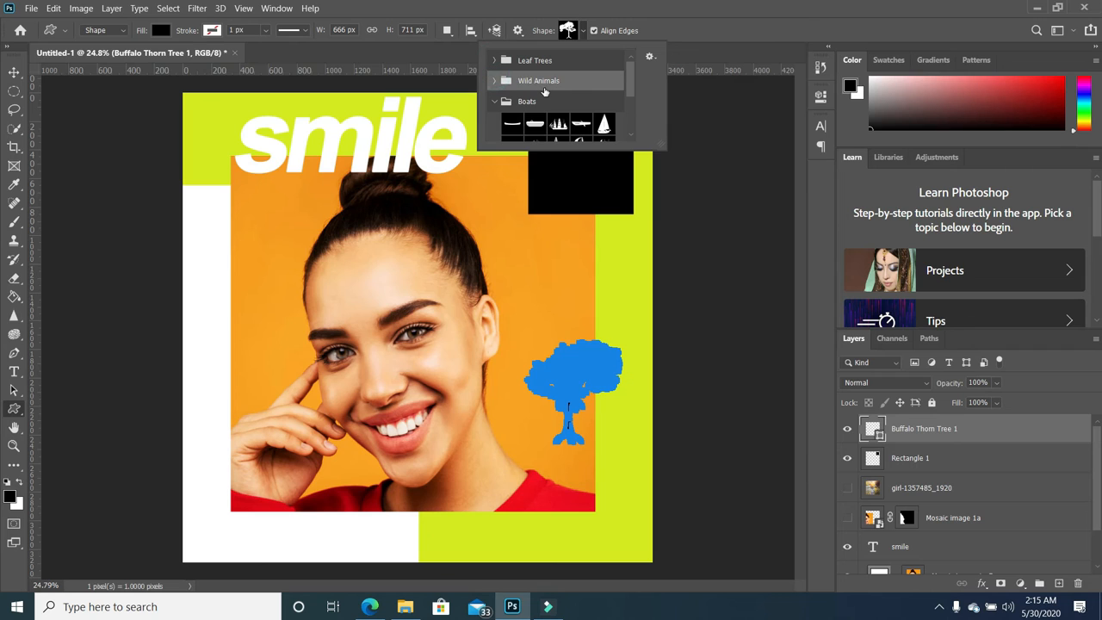
- Choose the rodent shape from the Wild Animals set and place two 780 × 343 px copies between the black rectangle and the tree
left_click(496, 81)
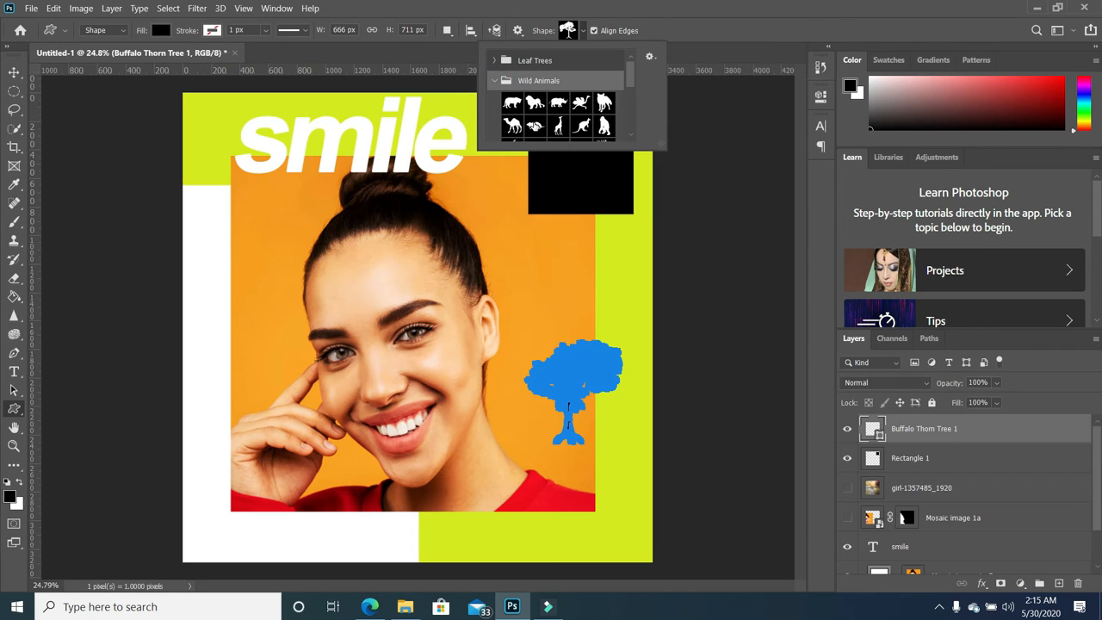
left_click(534, 126)
left_click(539, 242)
left_click_drag(611, 295, 636, 301)
left_click(619, 300)
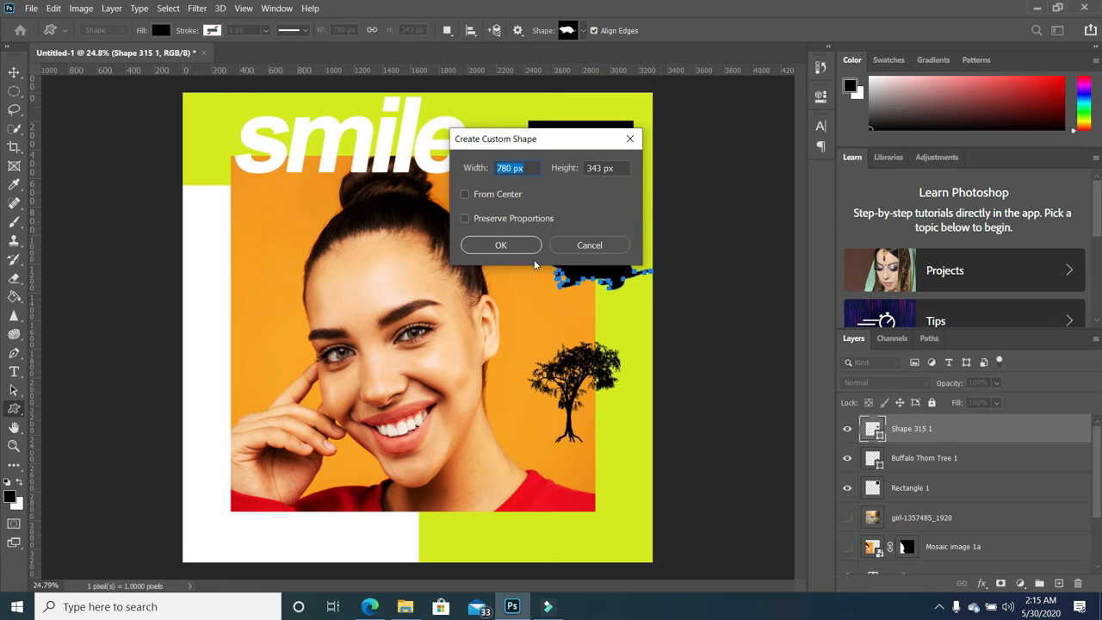
left_click(508, 248)
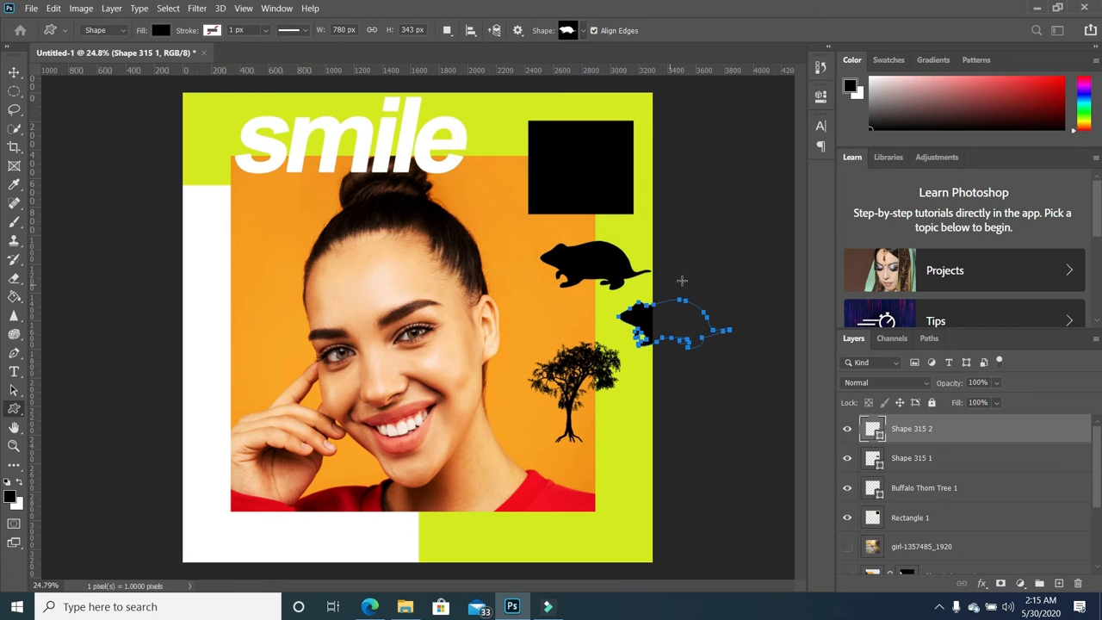
- Delete the tree and both rodent shapes from the canvas and deselect the black rectangle
left_click(15, 73)
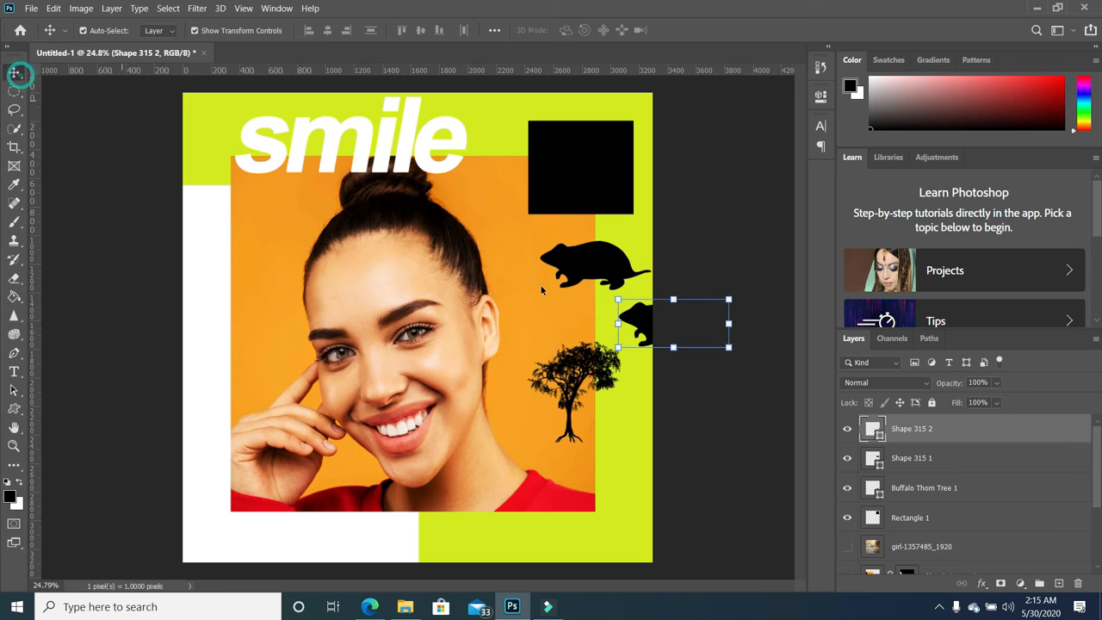
left_click(728, 396)
left_click(583, 372)
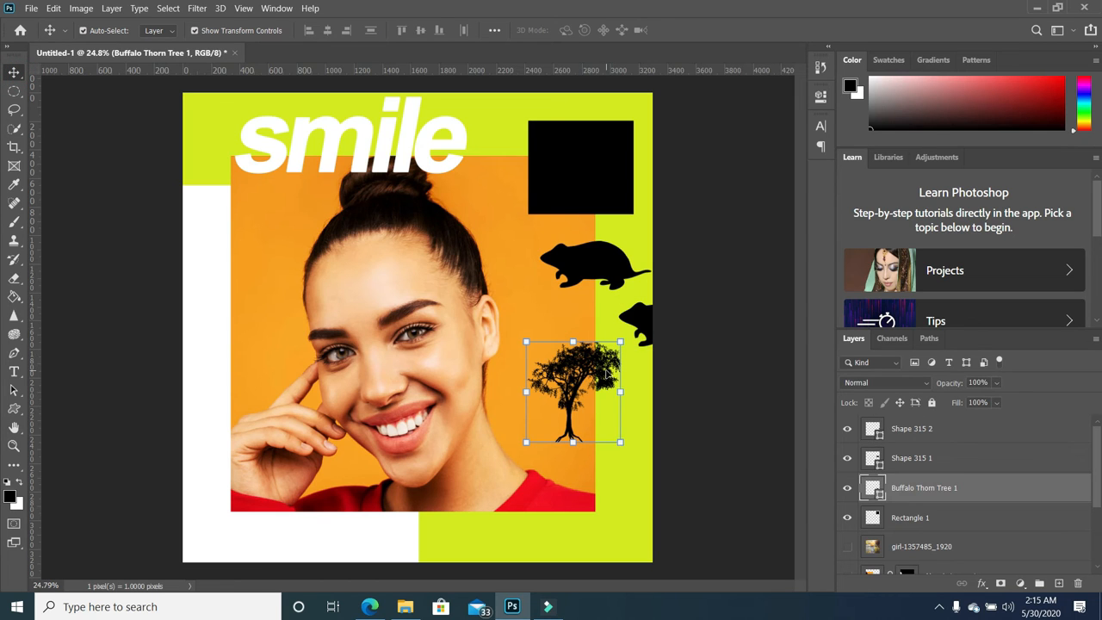
key("Delete")
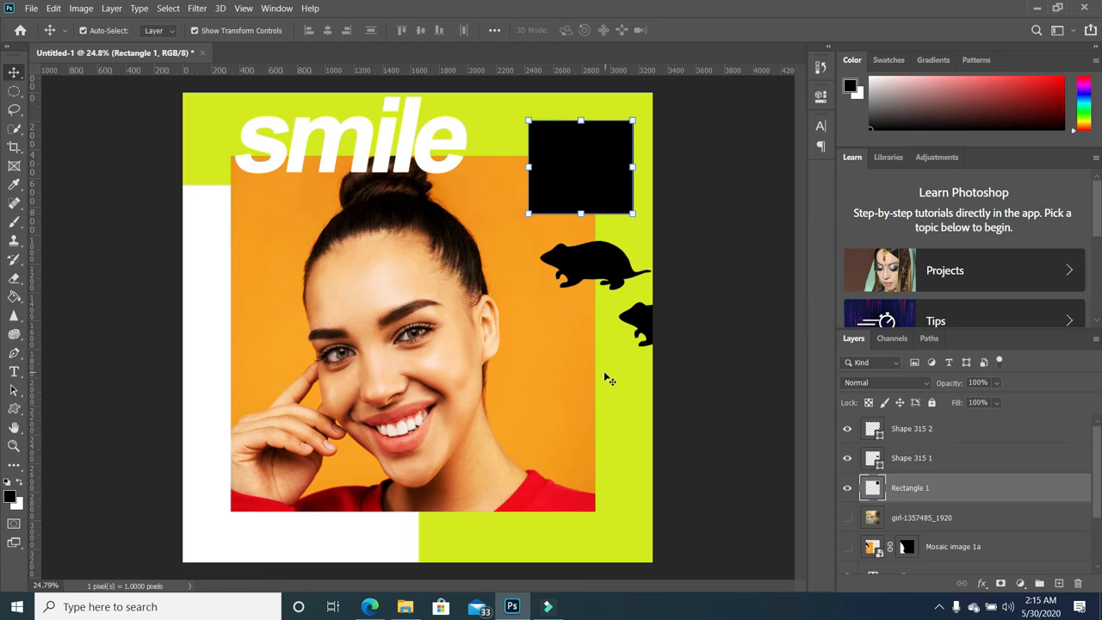
left_click(638, 319)
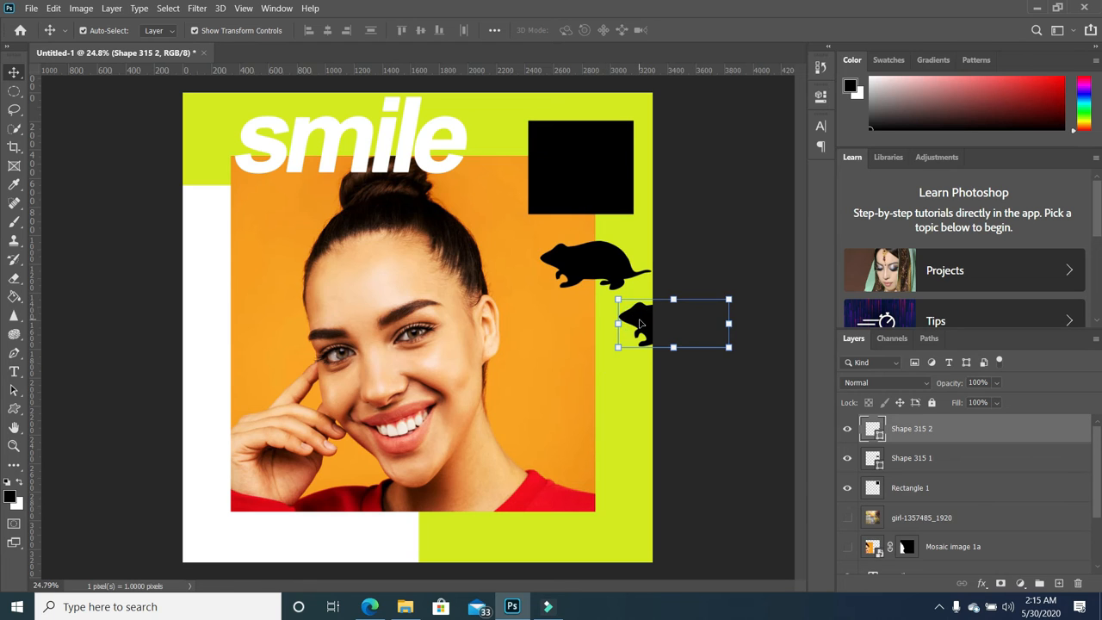
key("Delete")
key("Delete")
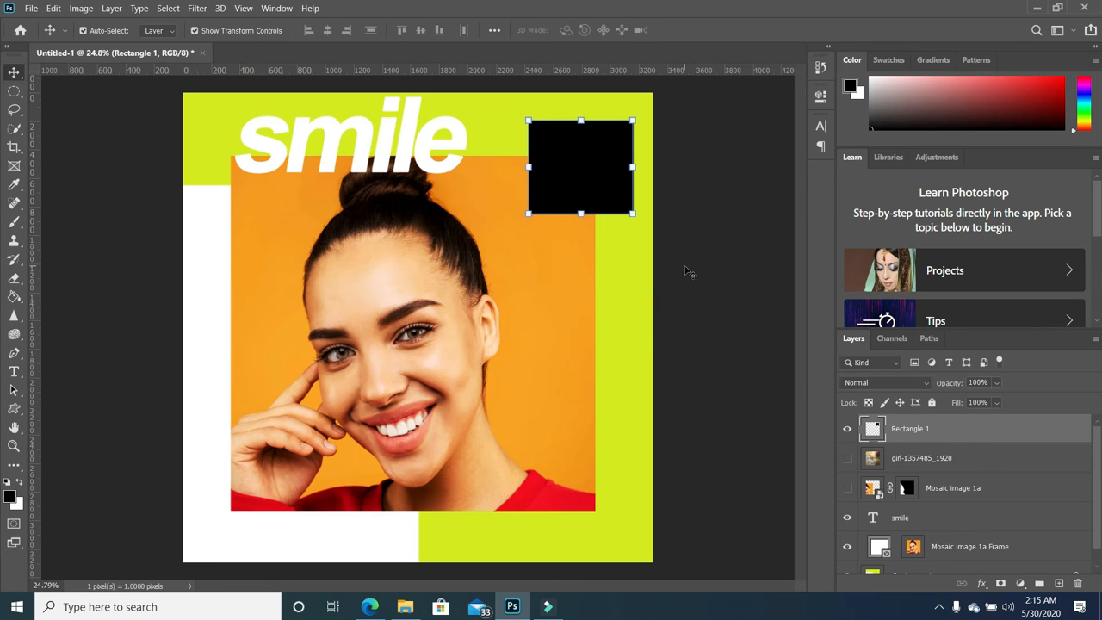
left_click(743, 268)
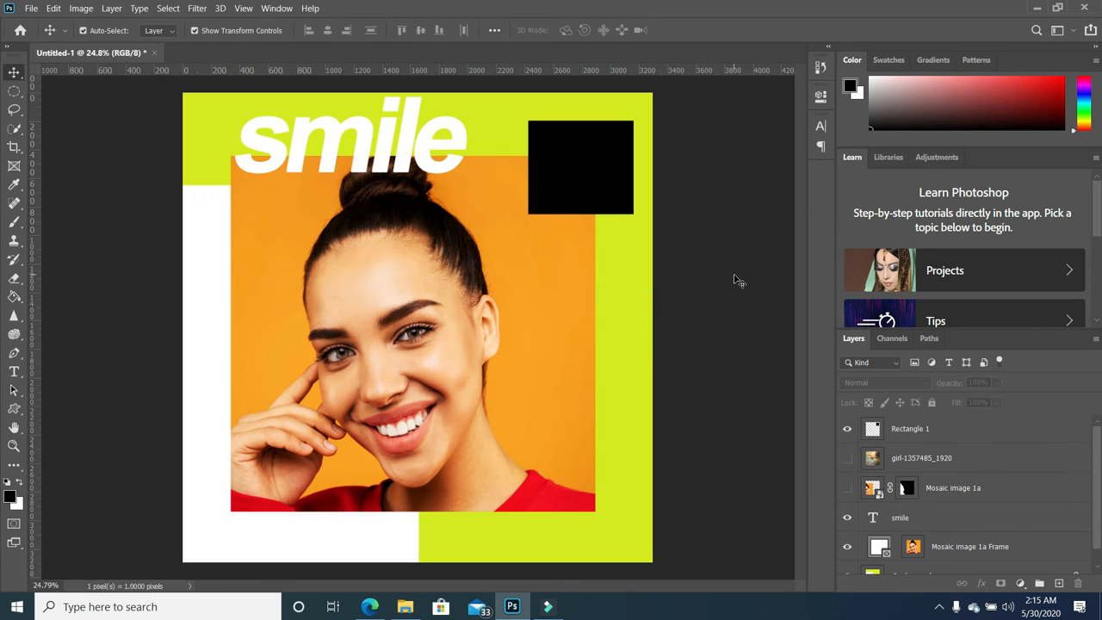
- Try the Hand and Zoom tools, viewing the image at 100%, fitted to the screen and filling the screen
double_click(14, 426)
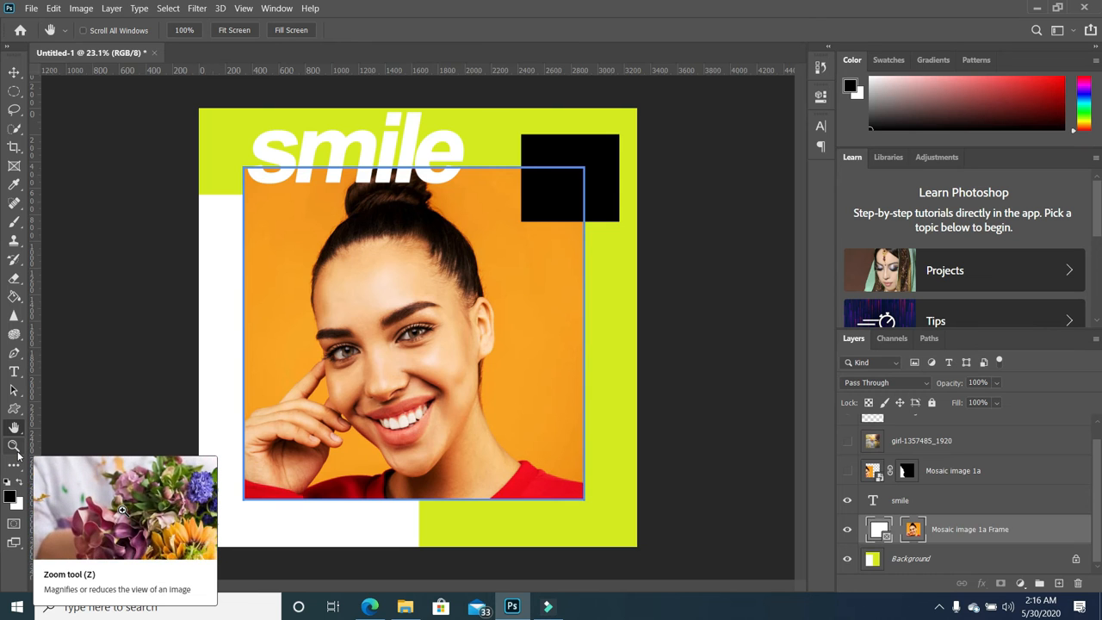
left_click(17, 451)
left_click_drag(444, 346, 448, 368)
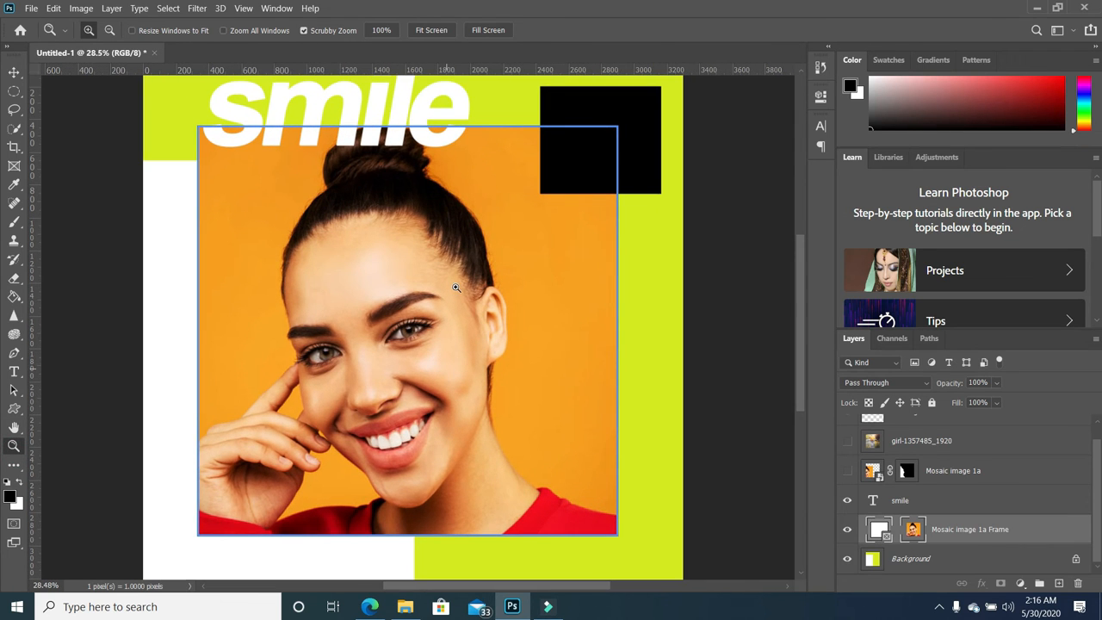
left_click(380, 31)
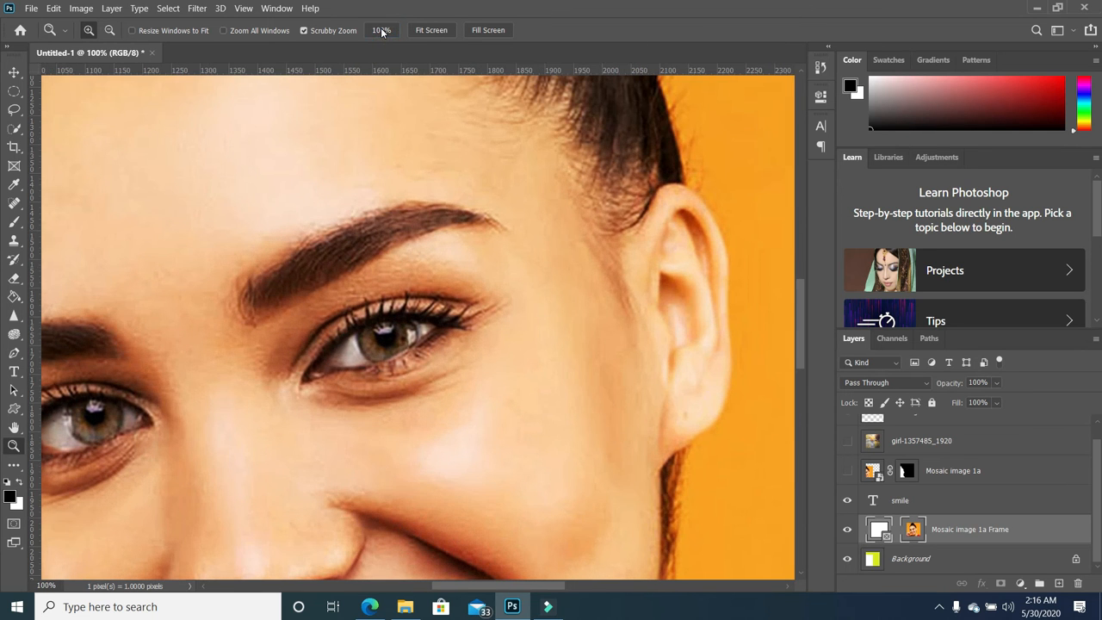
left_click(430, 31)
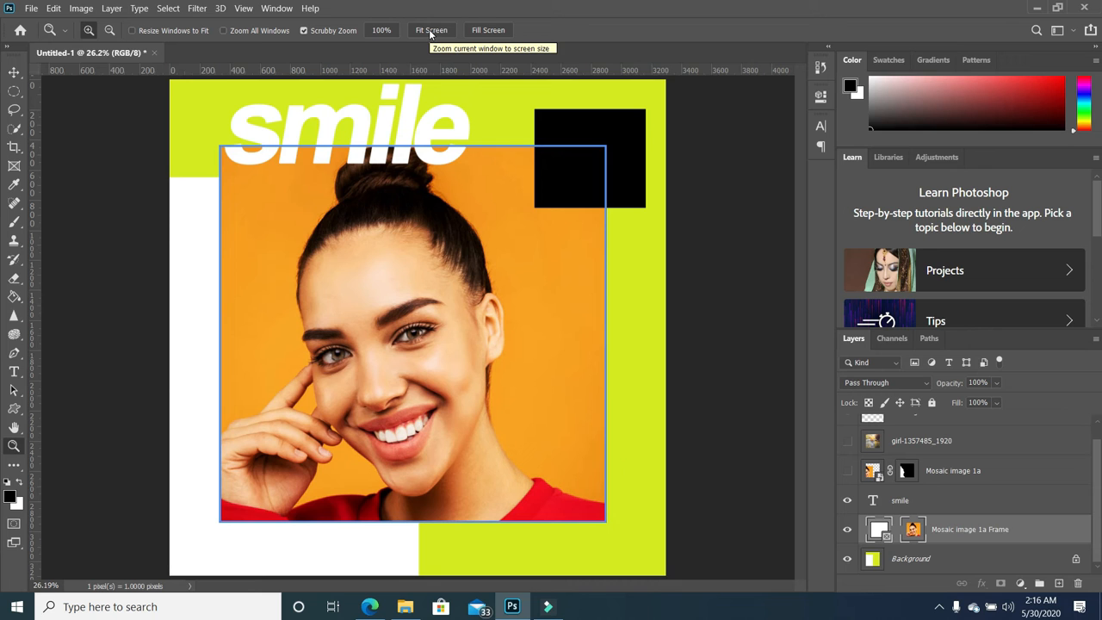
left_click(487, 31)
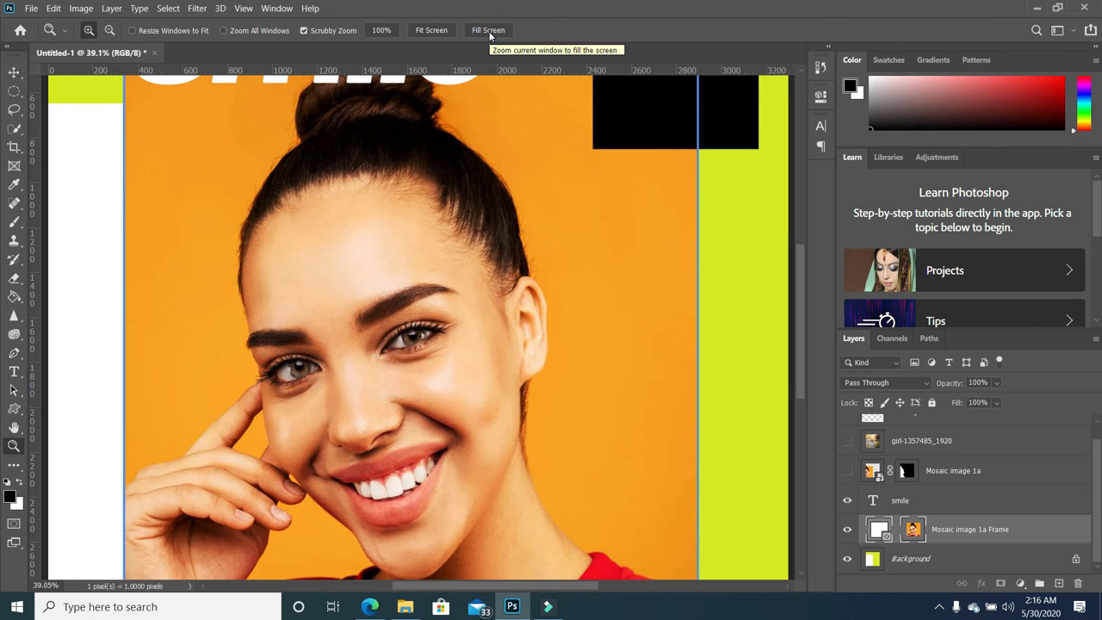
- Fit the whole canvas on screen, nudge the framed photo slightly down and move the "smile" text toward the canvas's upper-left corner
left_click(431, 31)
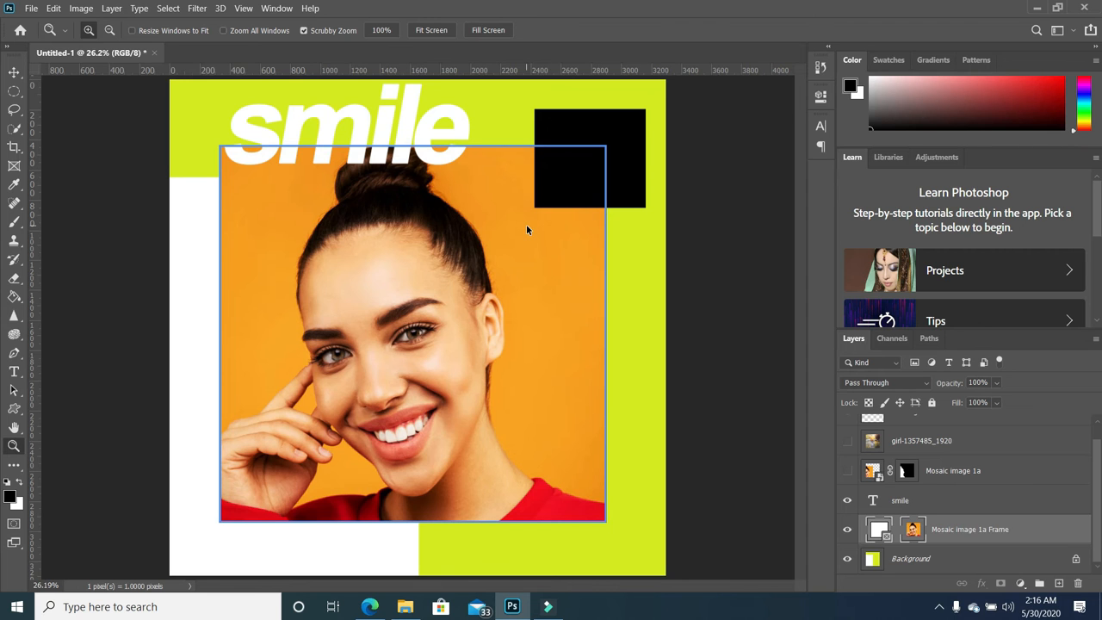
mouse_move(510, 240)
left_mouse_down()
mouse_move(560, 229)
mouse_move(499, 264)
mouse_move(511, 272)
mouse_move(512, 240)
mouse_move(485, 234)
mouse_move(494, 263)
mouse_move(509, 243)
left_mouse_up()
left_click_drag(406, 123, 367, 128)
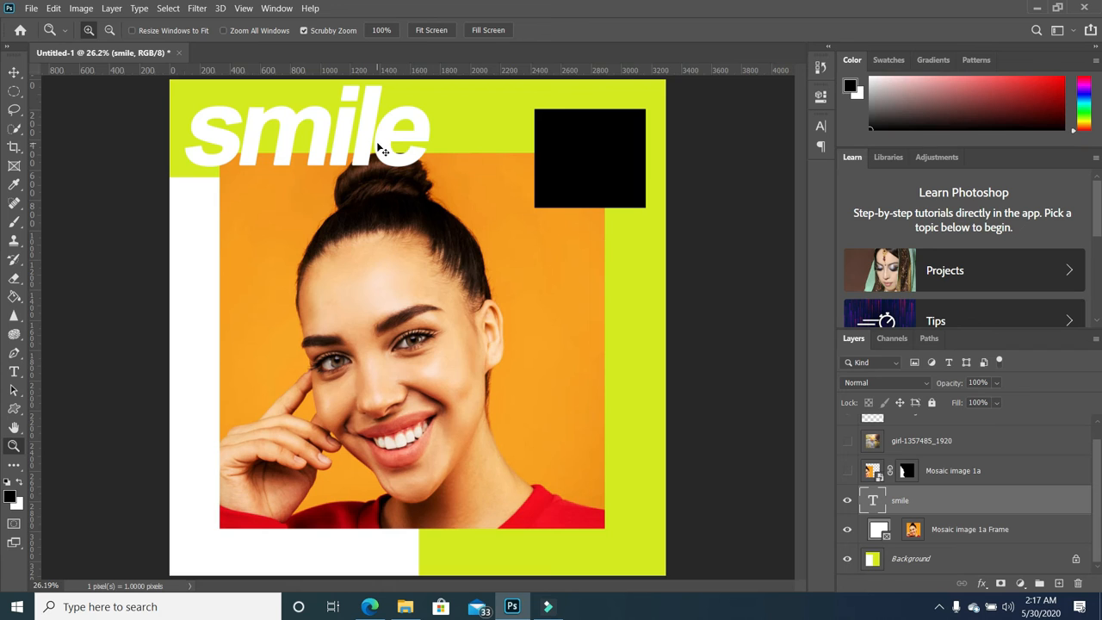
mouse_move(387, 129)
left_mouse_down()
mouse_move(428, 153)
mouse_move(413, 114)
mouse_move(379, 125)
left_mouse_up()
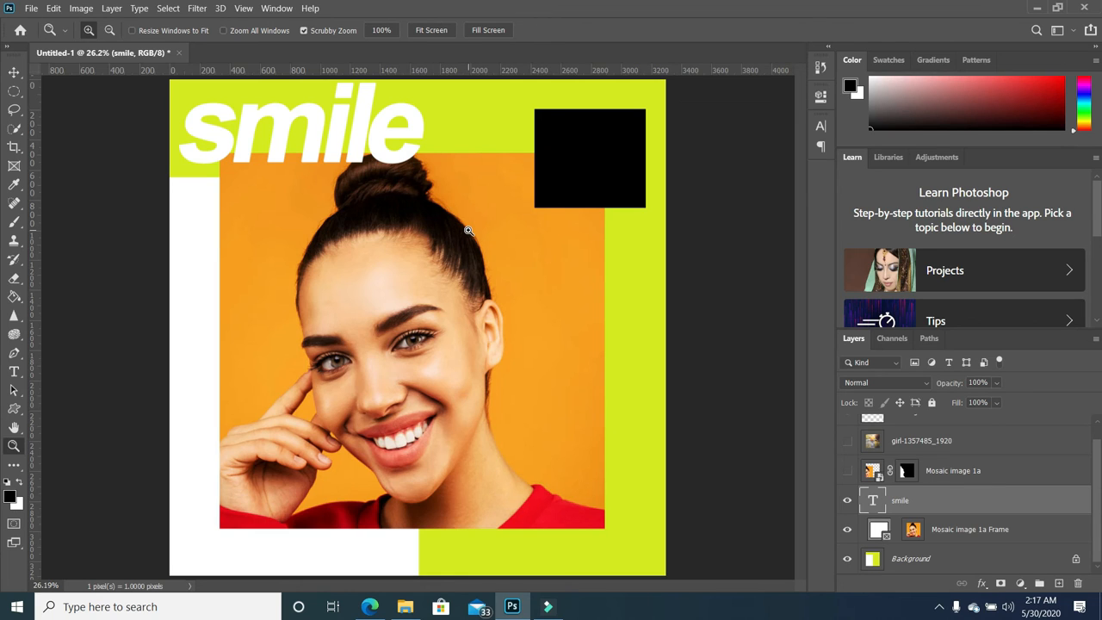
- Look through the tool groups in the Customize Toolbar settings, leaving the toolbar as it is
left_click(15, 470)
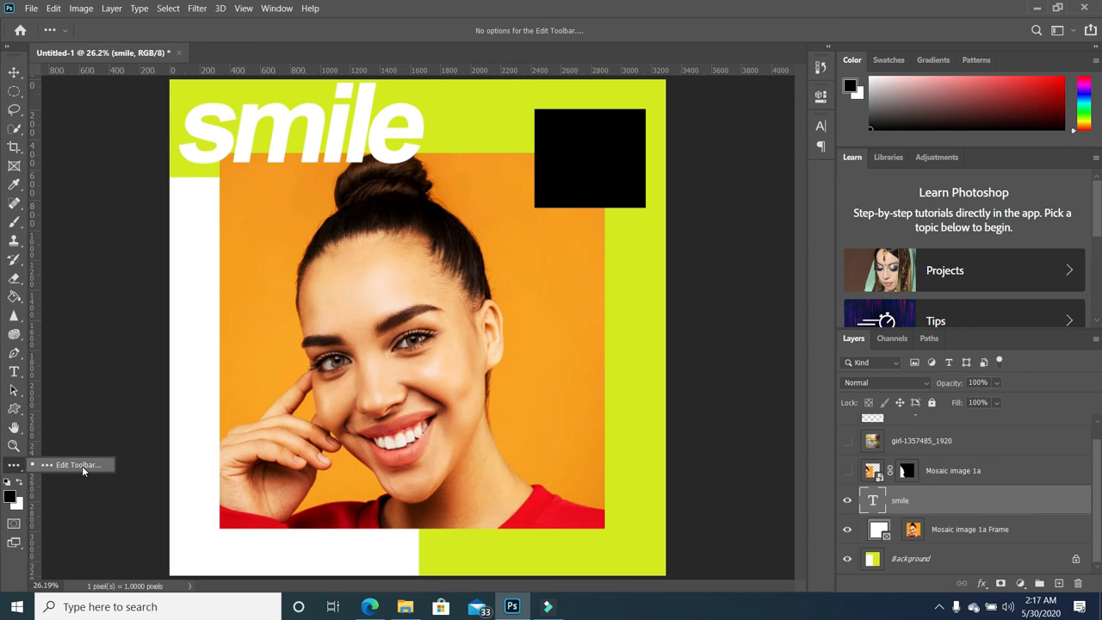
left_click(82, 466)
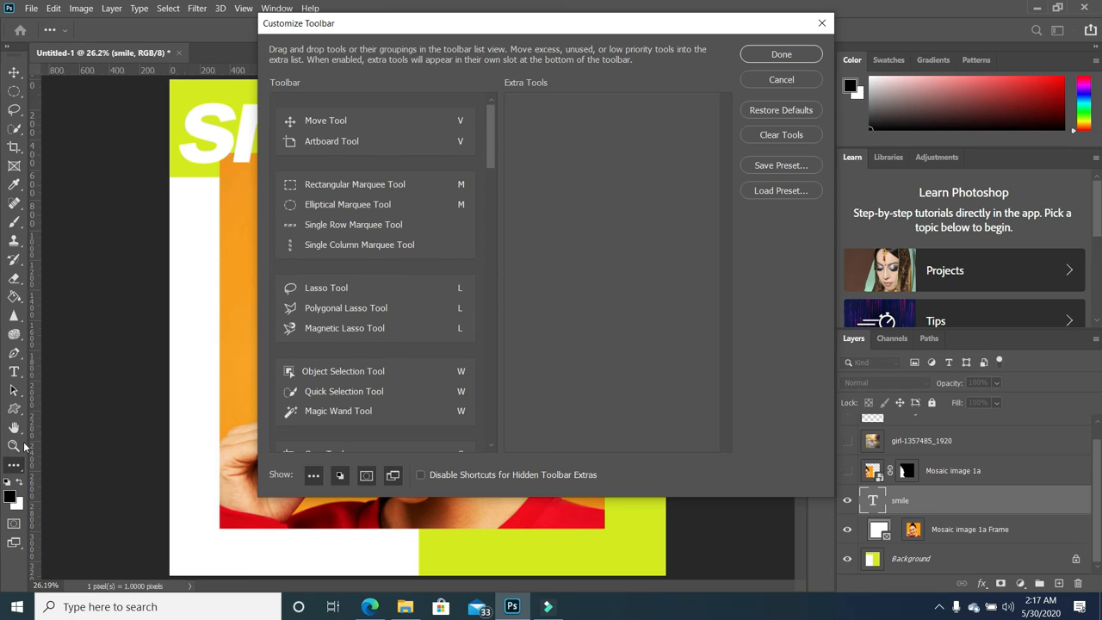
scroll(442, 244, "down", 5)
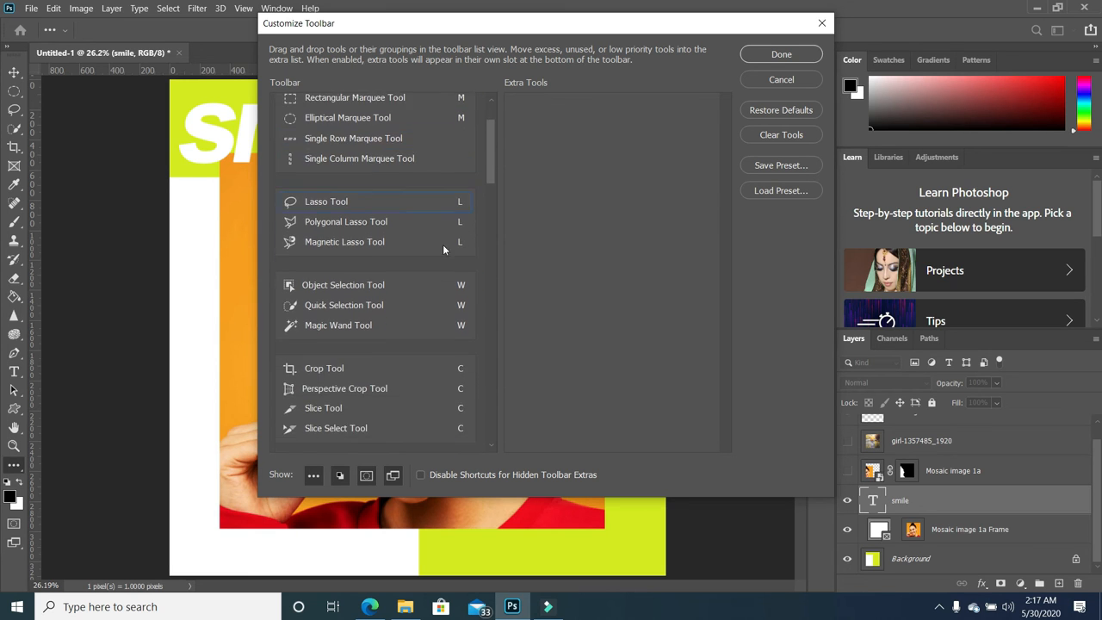
scroll(420, 380, "down", 12)
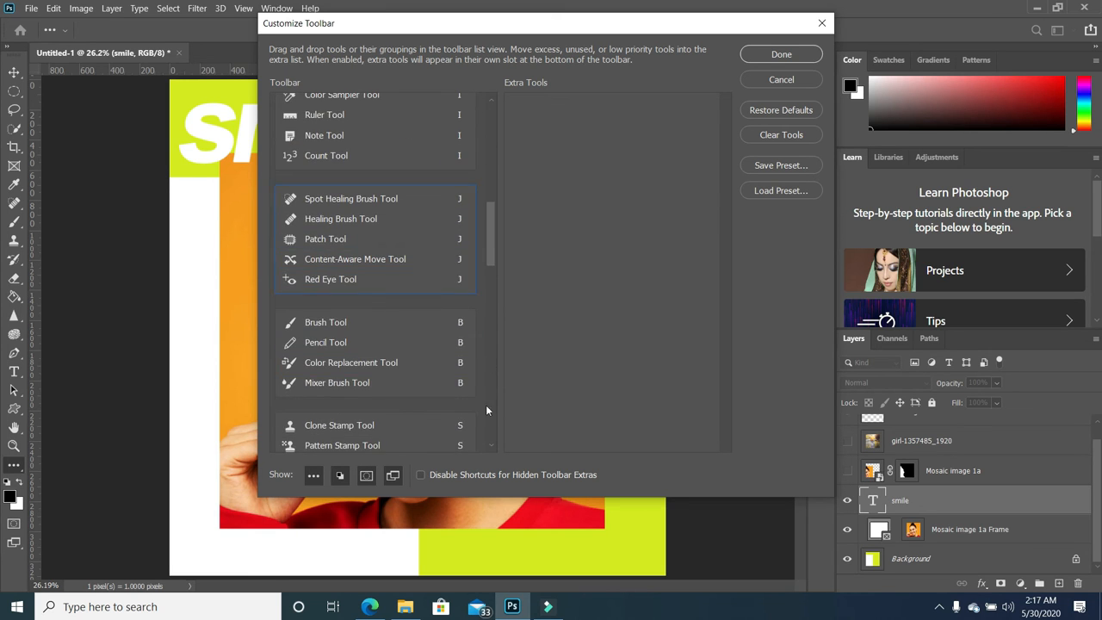
scroll(438, 373, "down", 7)
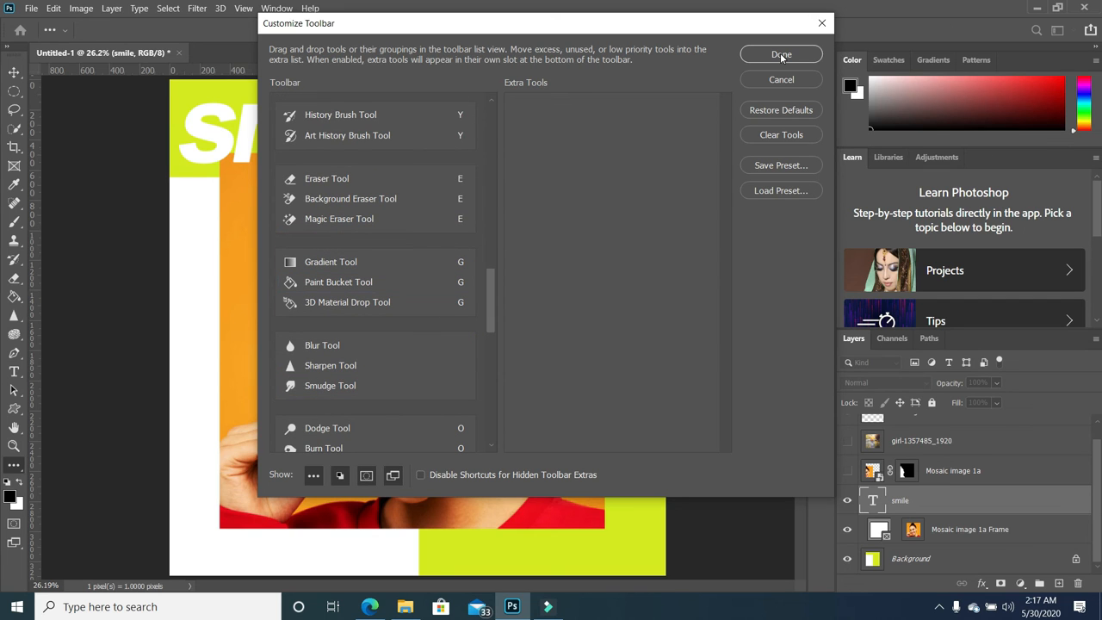
left_click(780, 80)
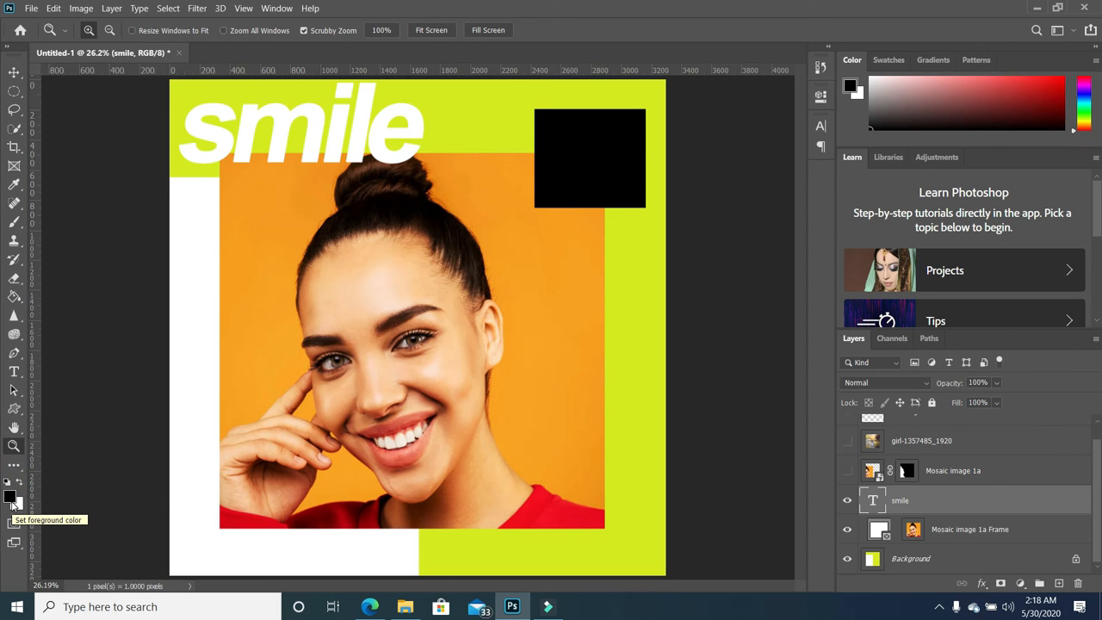
- Swap the foreground and background colors back and forth, ending with white as the foreground
left_click(22, 487)
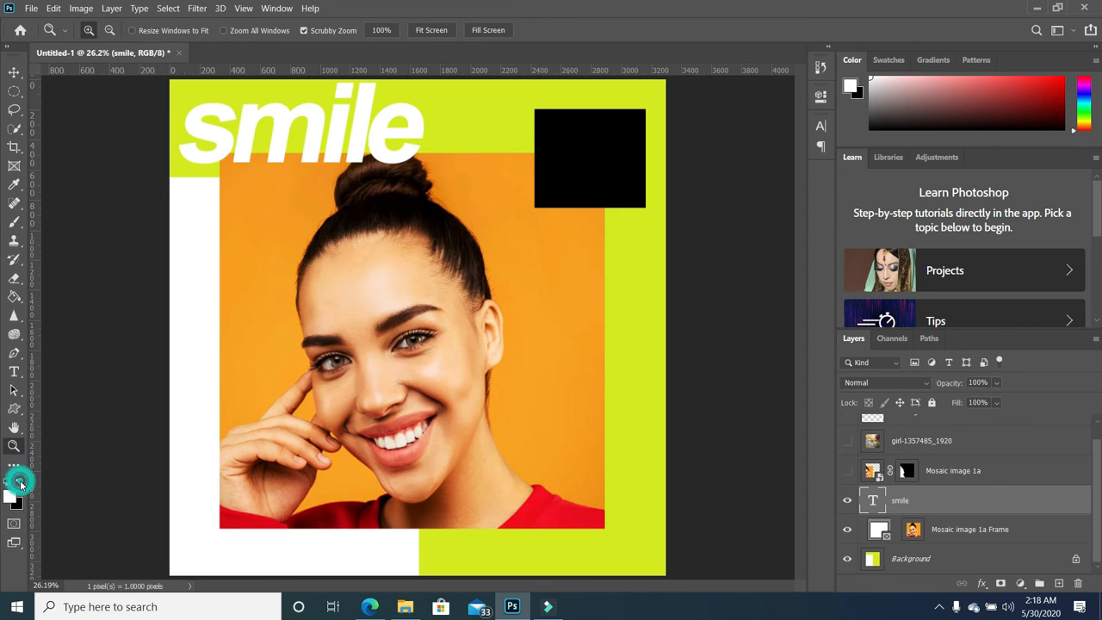
left_click(22, 486)
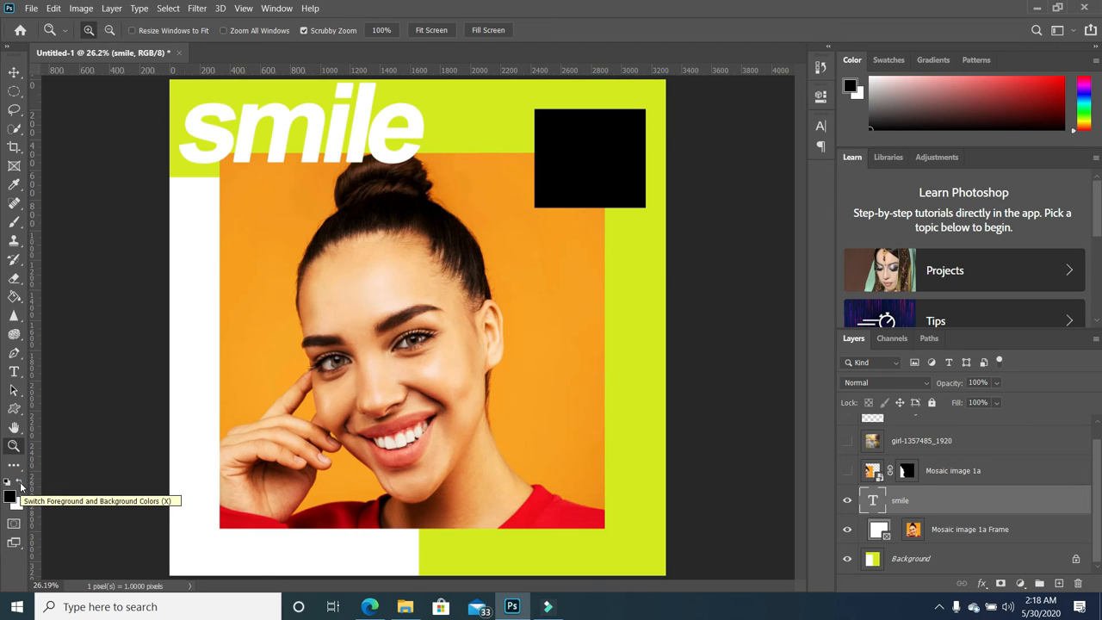
left_click(22, 487)
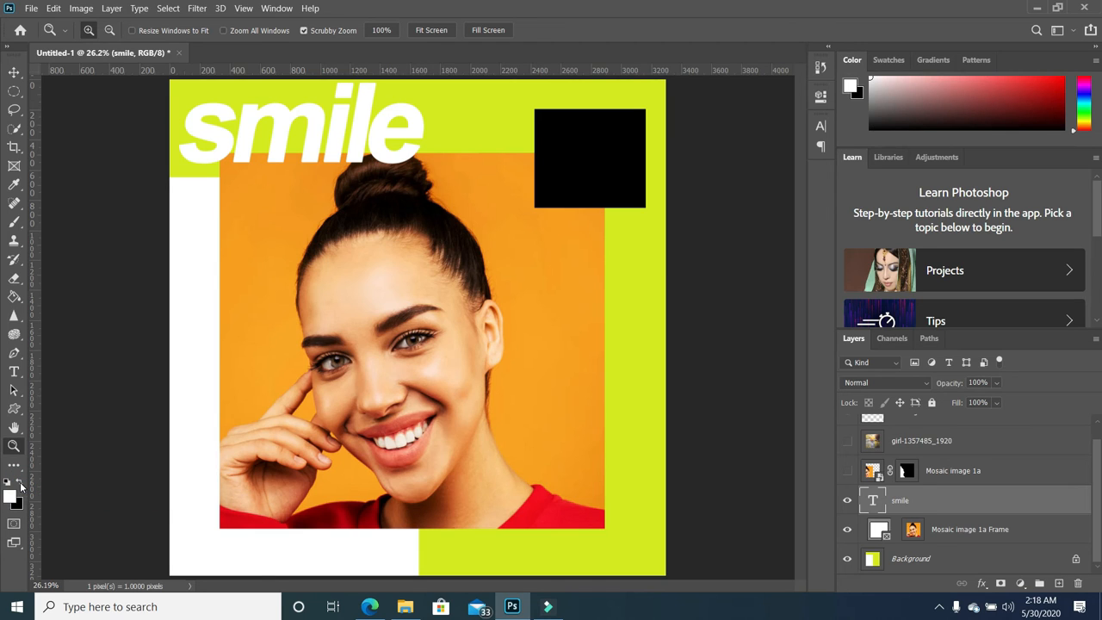
left_click(22, 487)
left_click(21, 487)
left_click(22, 486)
left_click(22, 486)
left_click(21, 486)
left_click(22, 486)
- Try a red, a pinkish purple and a dark shade (442d35) for the foreground color
left_click(12, 499)
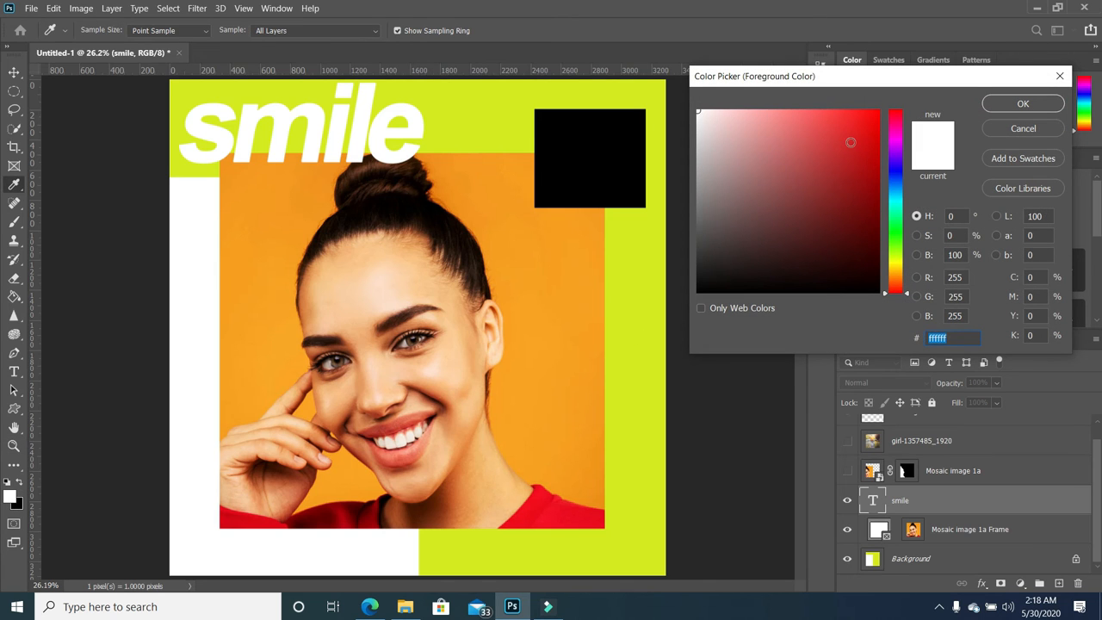
left_click(857, 142)
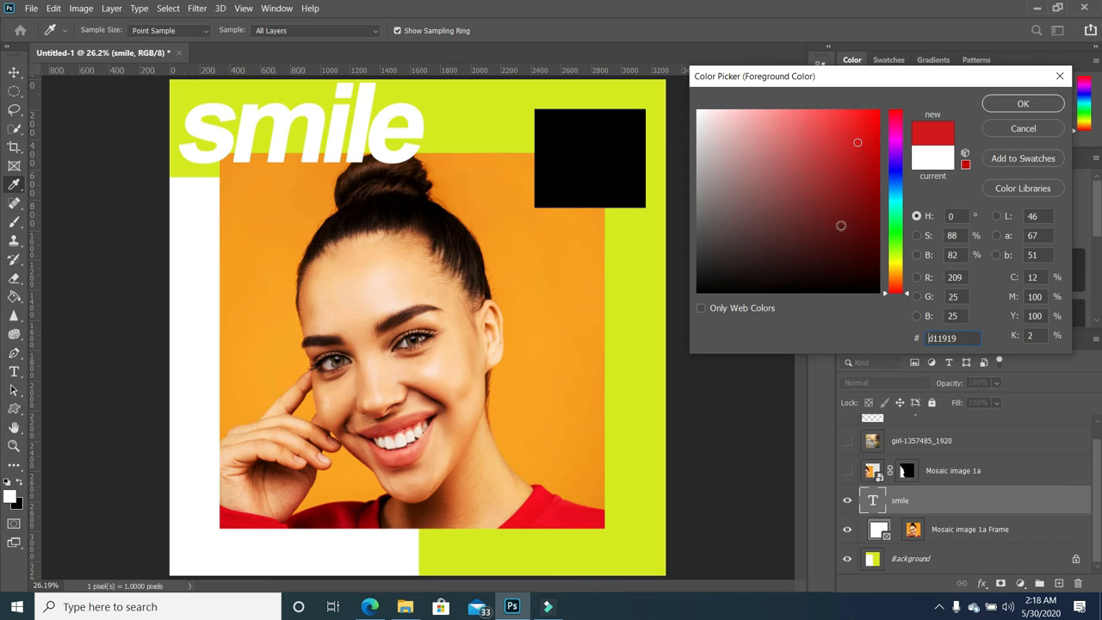
left_click_drag(909, 293, 903, 119)
left_click(817, 193)
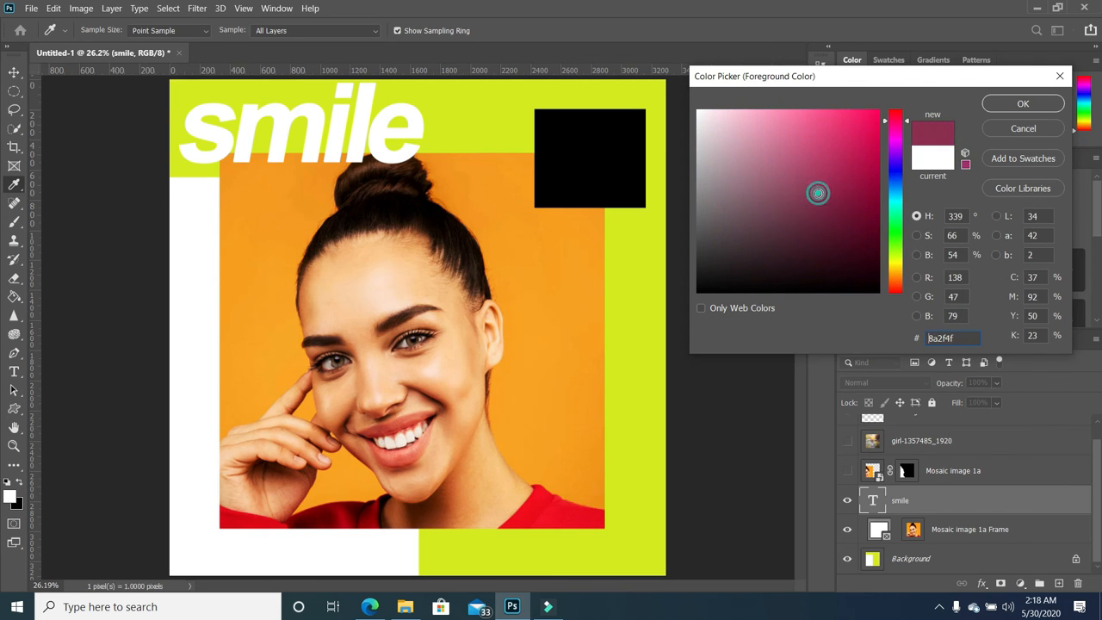
left_click(758, 244)
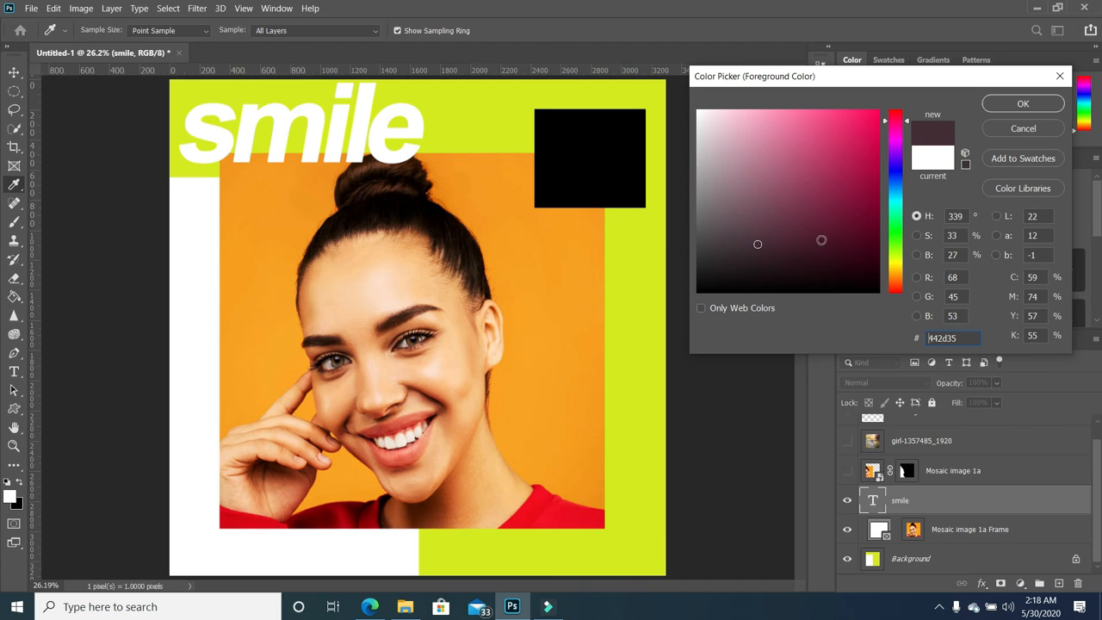
- Try picking the foreground color by saturation and by brightness, then return to hue and try a dark green (335244)
left_click(916, 236)
mouse_move(853, 189)
left_mouse_down()
mouse_move(777, 192)
mouse_move(797, 217)
left_mouse_up()
left_click(916, 255)
mouse_move(835, 169)
left_mouse_down()
mouse_move(811, 126)
mouse_move(774, 206)
left_mouse_up()
left_click(916, 216)
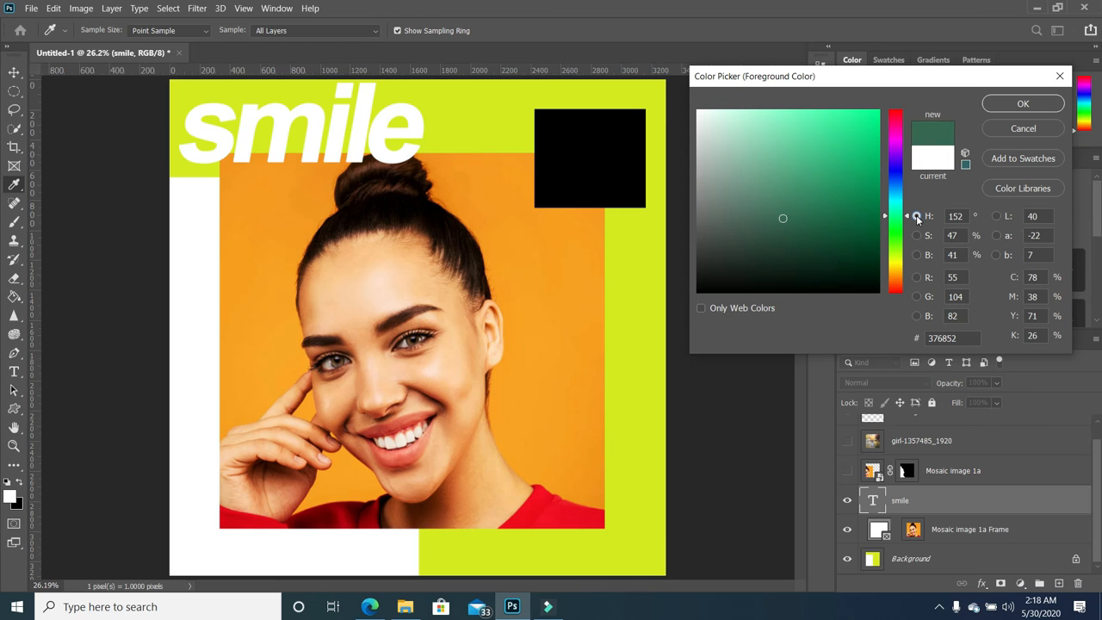
mouse_move(822, 167)
left_mouse_down()
mouse_move(858, 154)
mouse_move(850, 190)
left_mouse_up()
left_click_drag(765, 145, 765, 233)
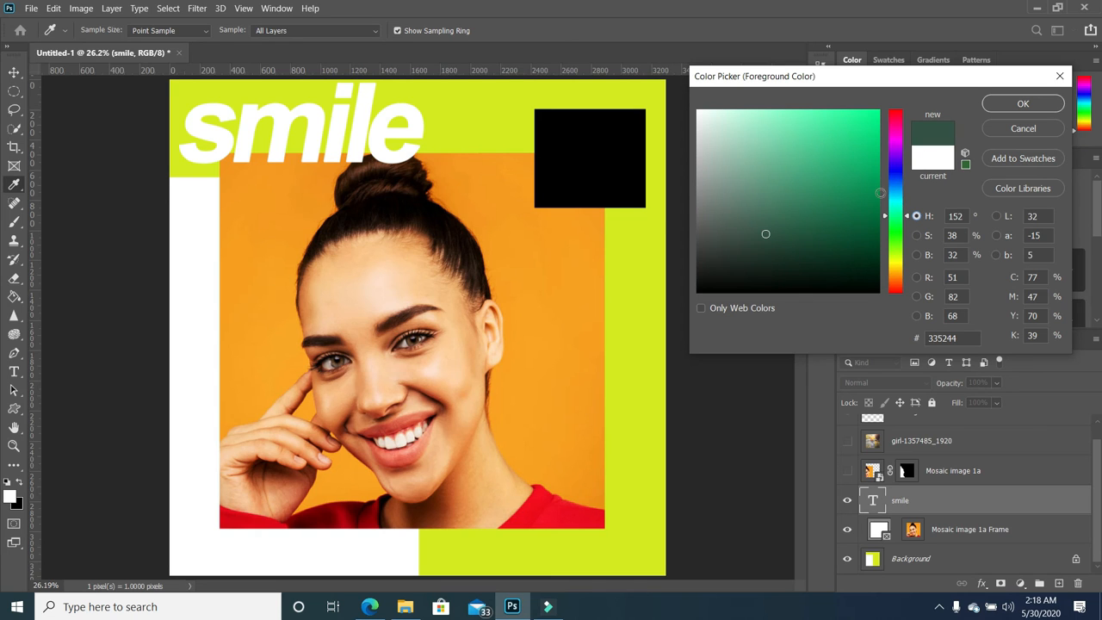
- Sample the canvas's lime green (d4ea17) as the foreground color
left_click_drag(587, 317, 460, 131)
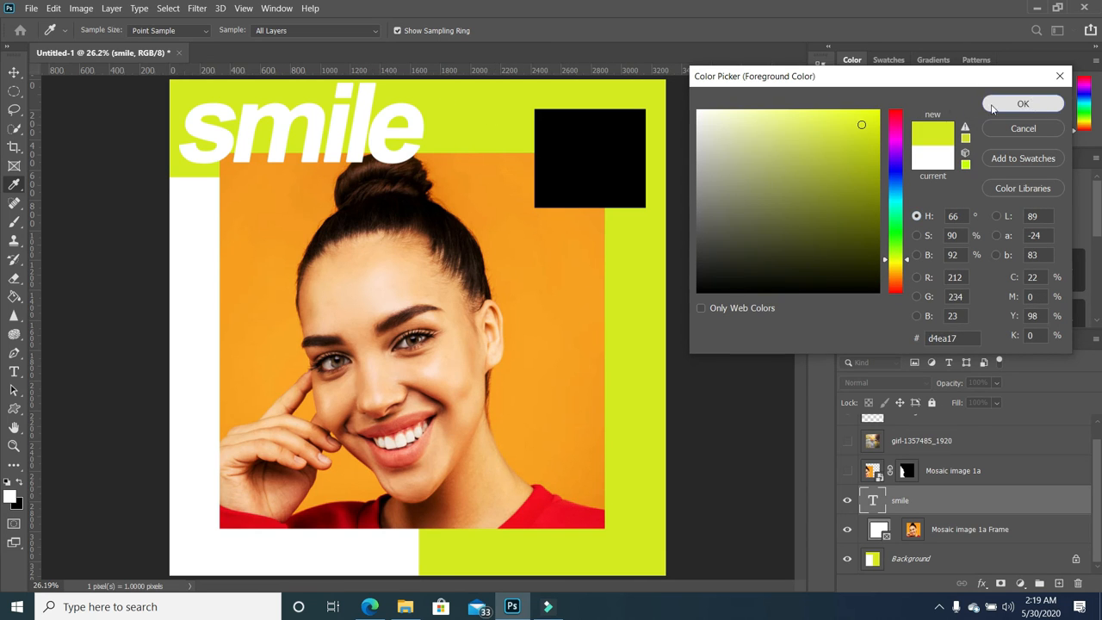
left_click(1022, 104)
key("z")
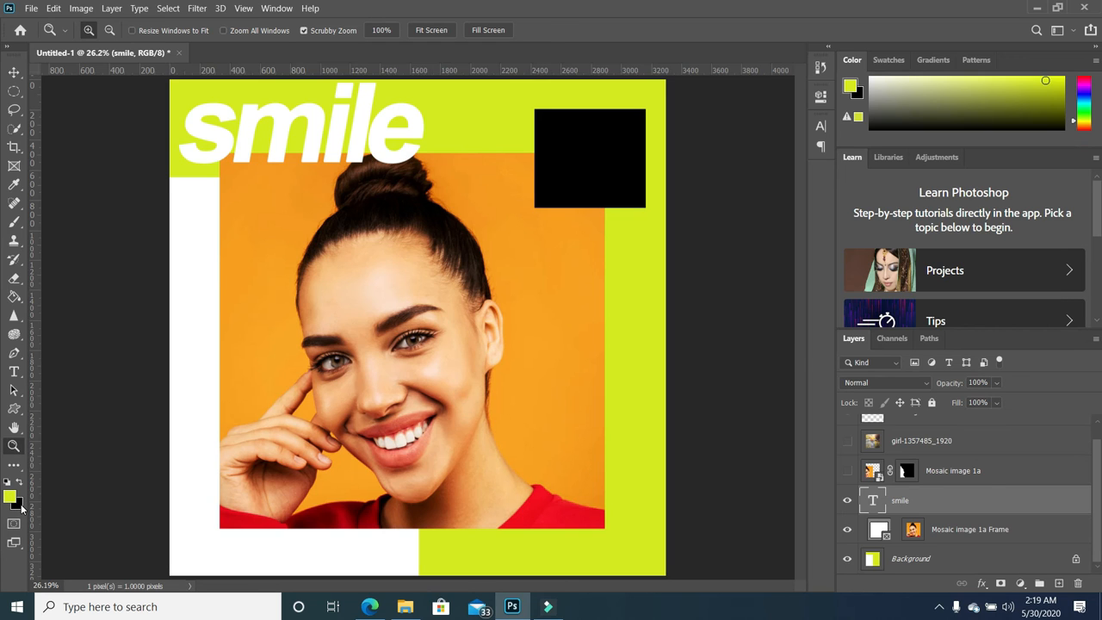
- Set the background color to red (cc2828)
left_click(21, 506)
left_click(843, 145)
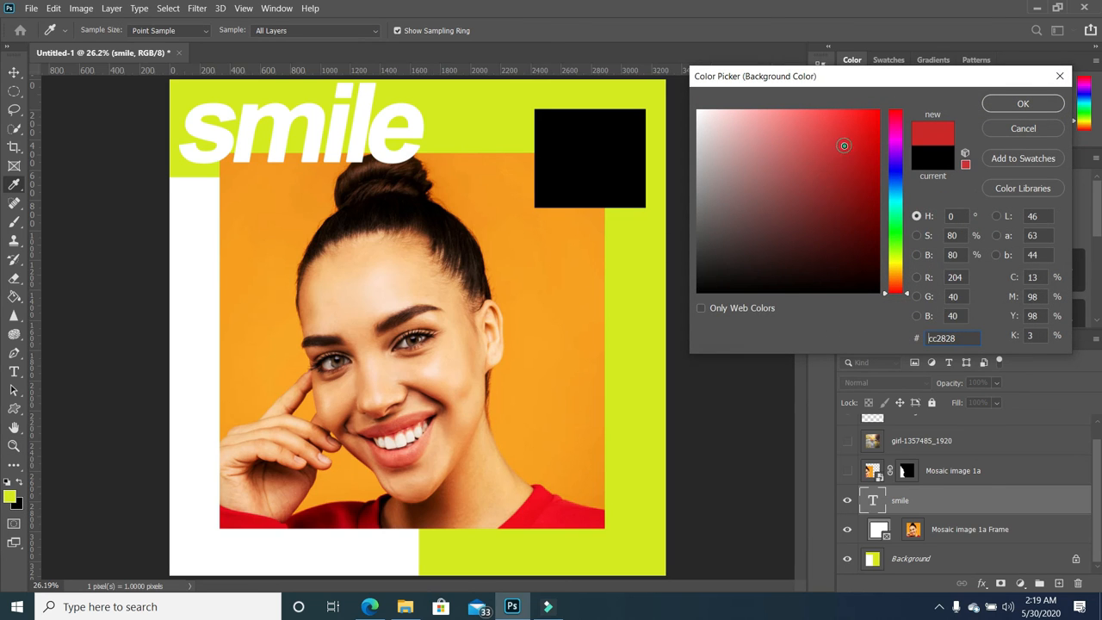
key("z")
left_click(994, 107)
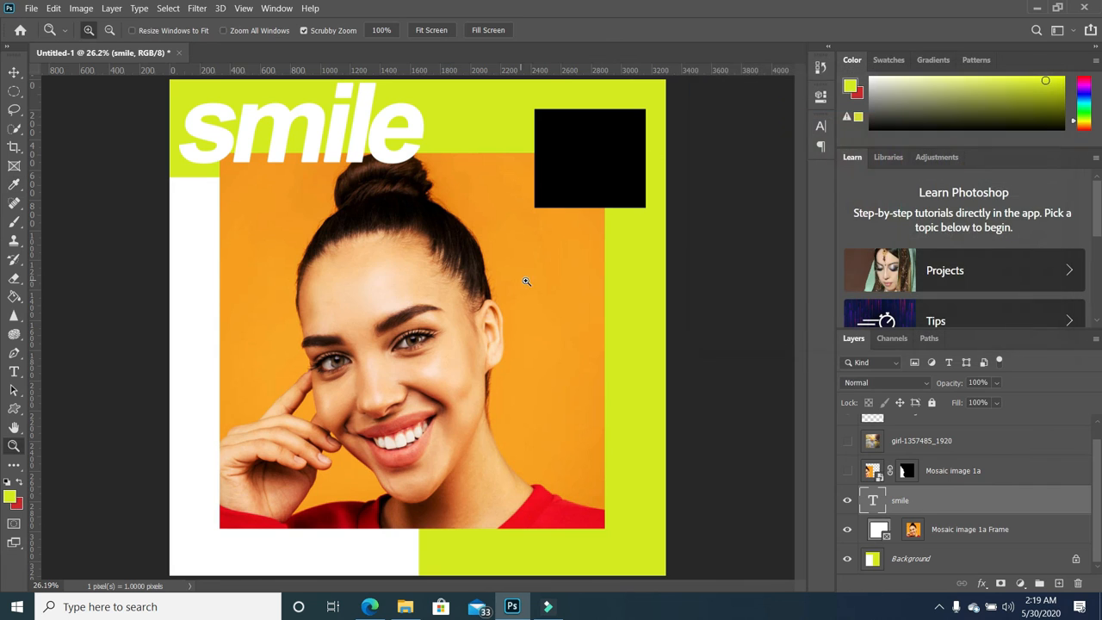
- Sample white and lime green from the canvas for the background color, and settle on the orange of the photo's backdrop
left_click(22, 507)
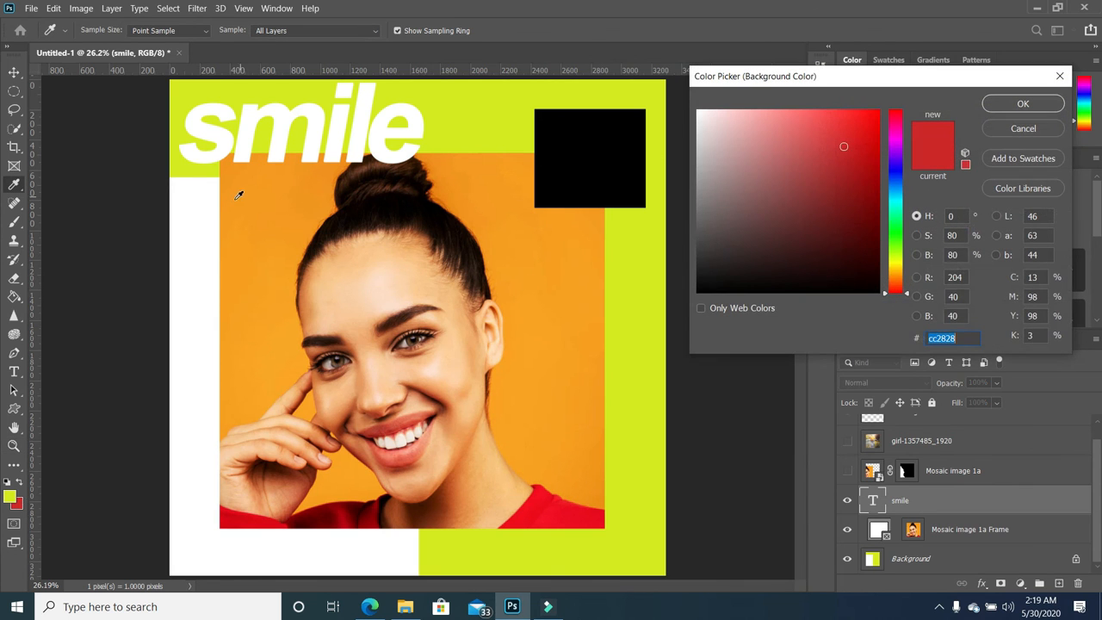
left_click(180, 322)
left_click(194, 431)
left_click(196, 420)
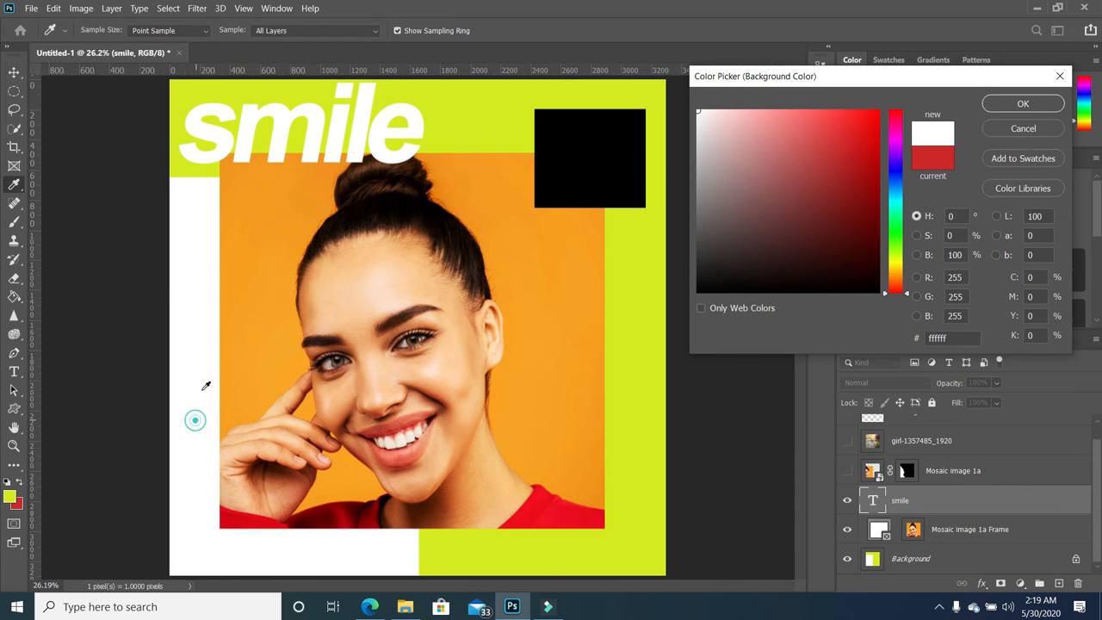
left_click_drag(202, 390, 321, 259)
left_click(190, 362)
left_click(481, 113)
left_click(606, 166)
left_click(450, 125)
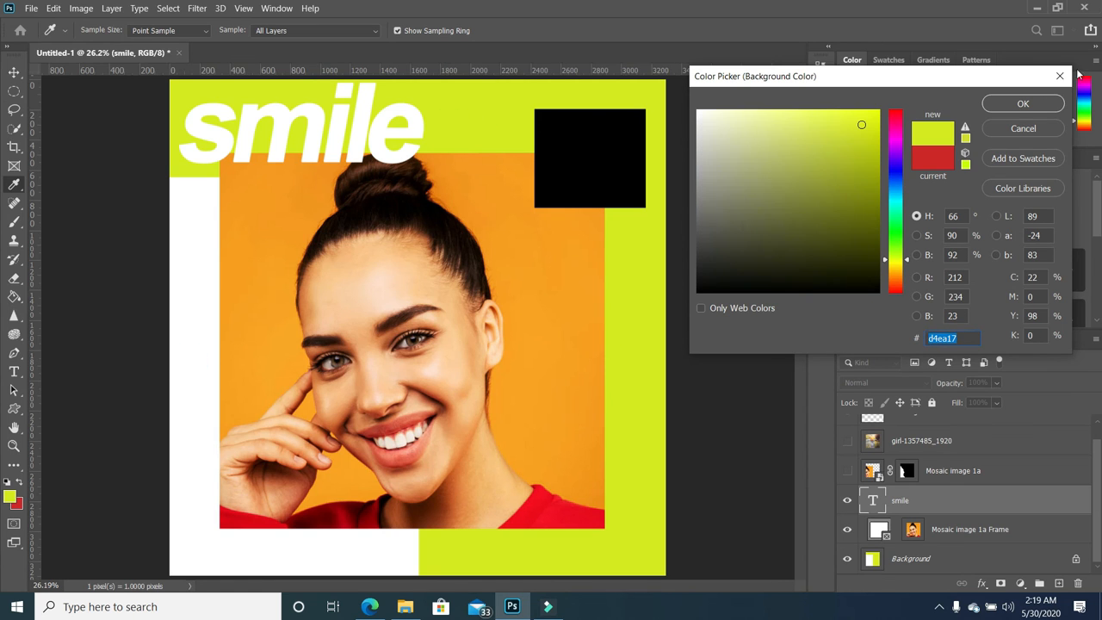
left_click(599, 380)
left_click(1022, 105)
key("z")
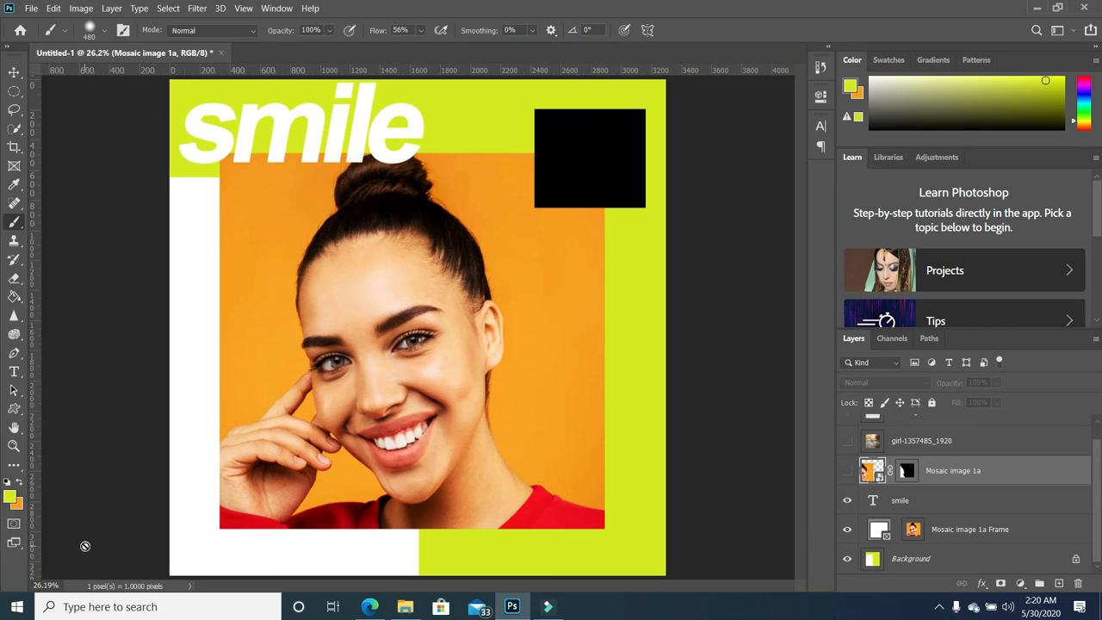
- View the design in full screen with the menu bar and in Full Screen Mode, then return to the standard screen mode
left_click(16, 543)
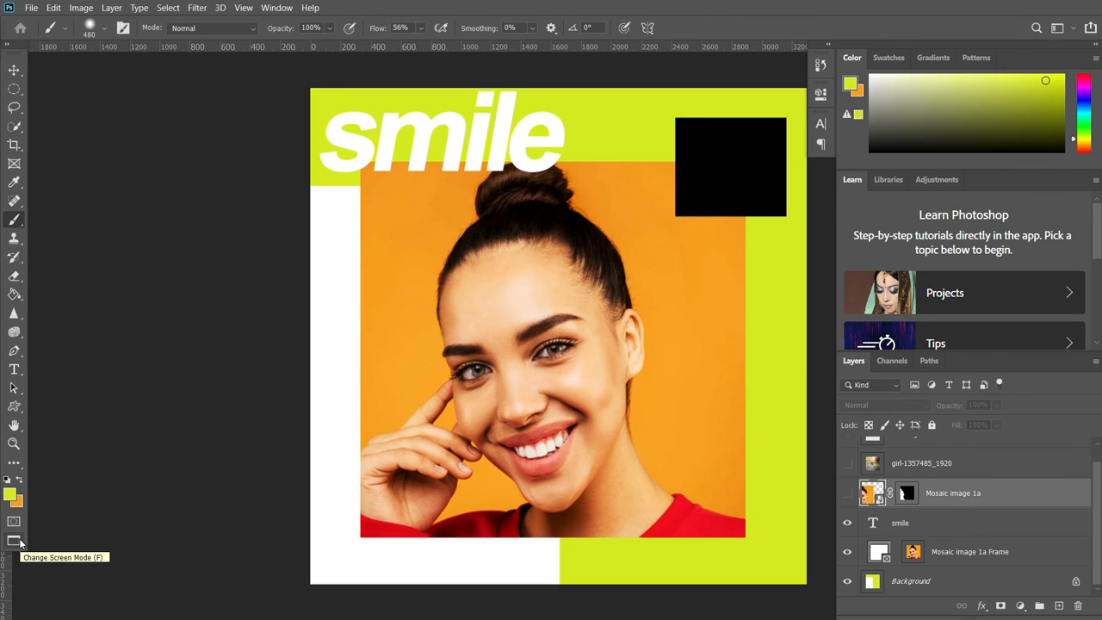
left_click(19, 542)
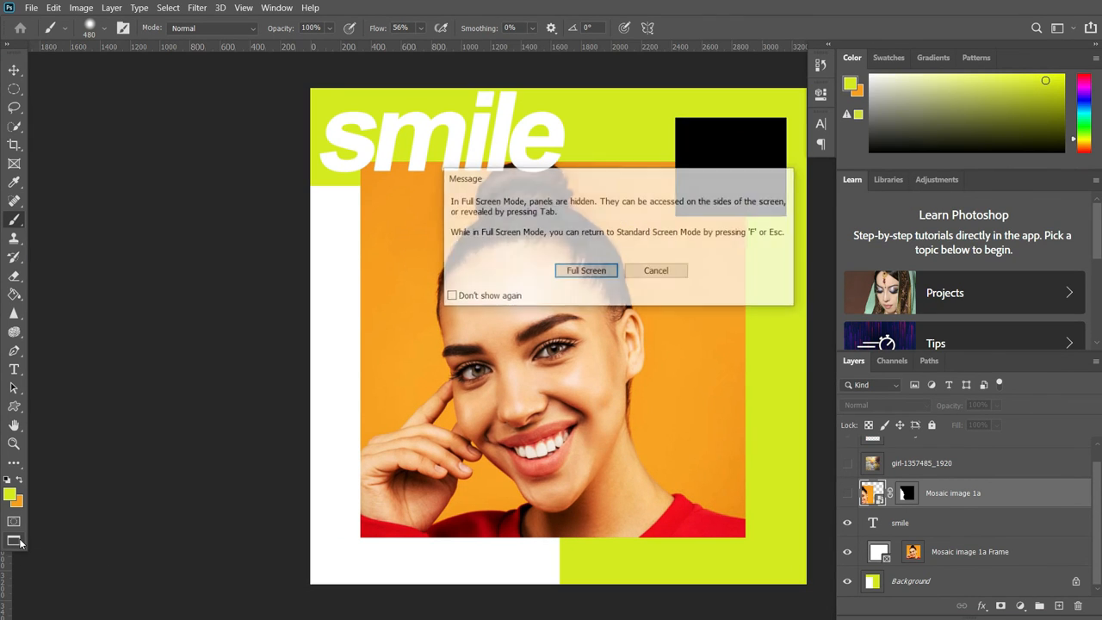
left_click(587, 271)
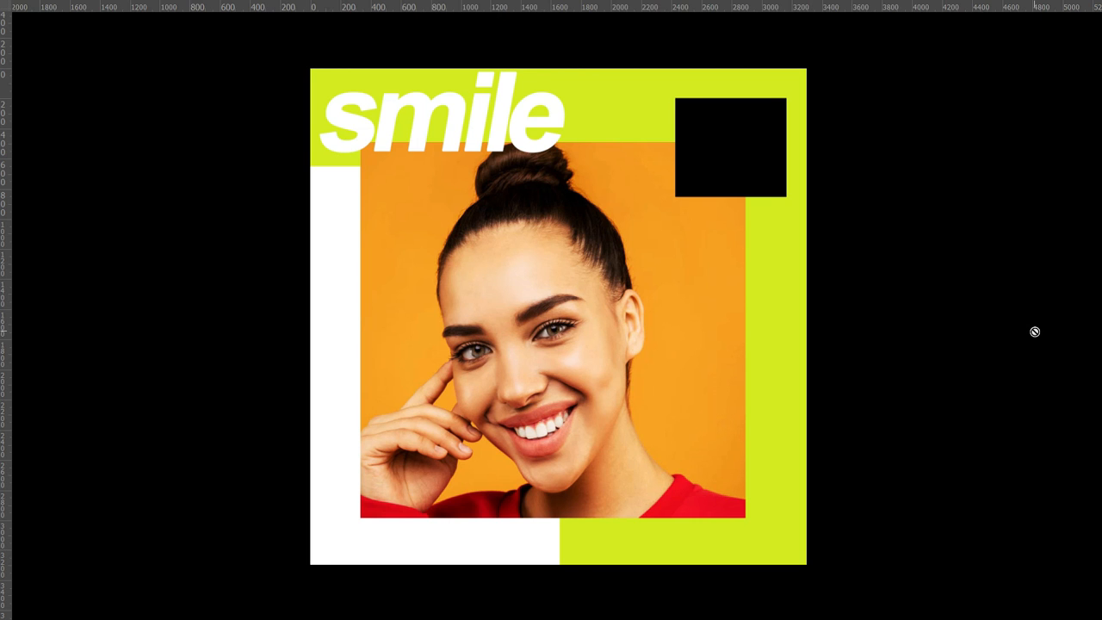
key("f")
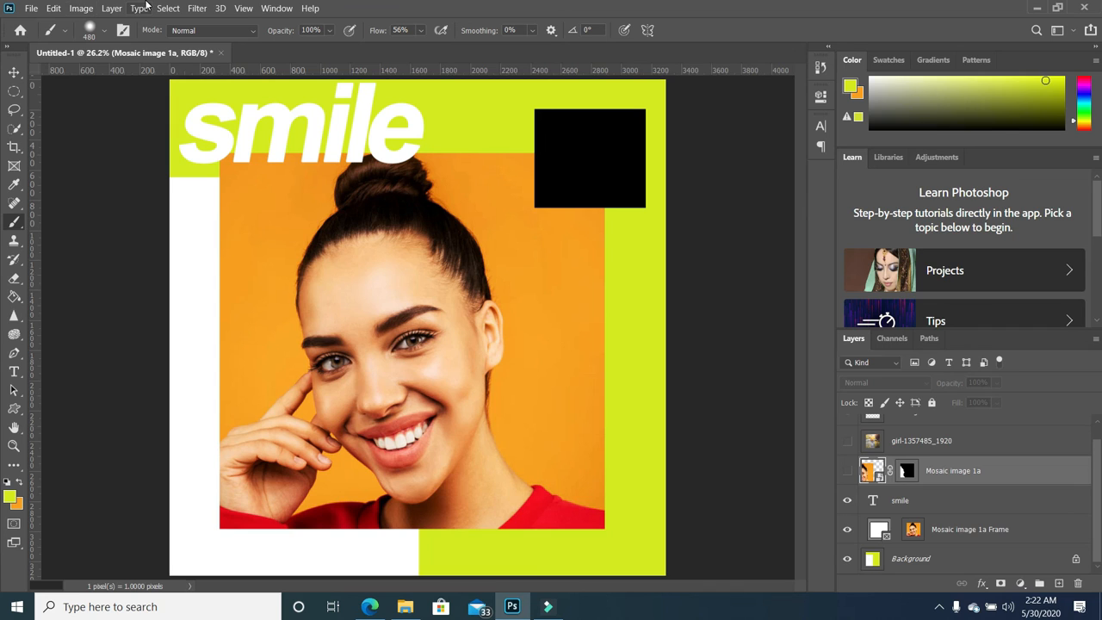
- Save the document on the computer as a Photoshop file named smile in the Flyer 11 folder, with Maximize Compatibility on
left_click(32, 11)
left_click(70, 175)
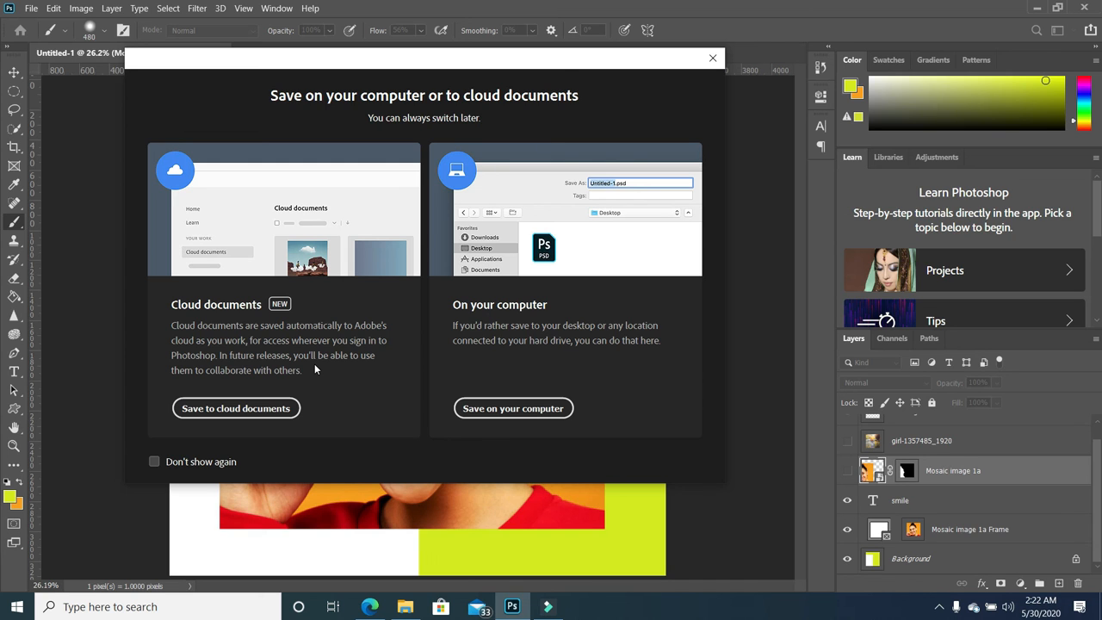
left_click(525, 409)
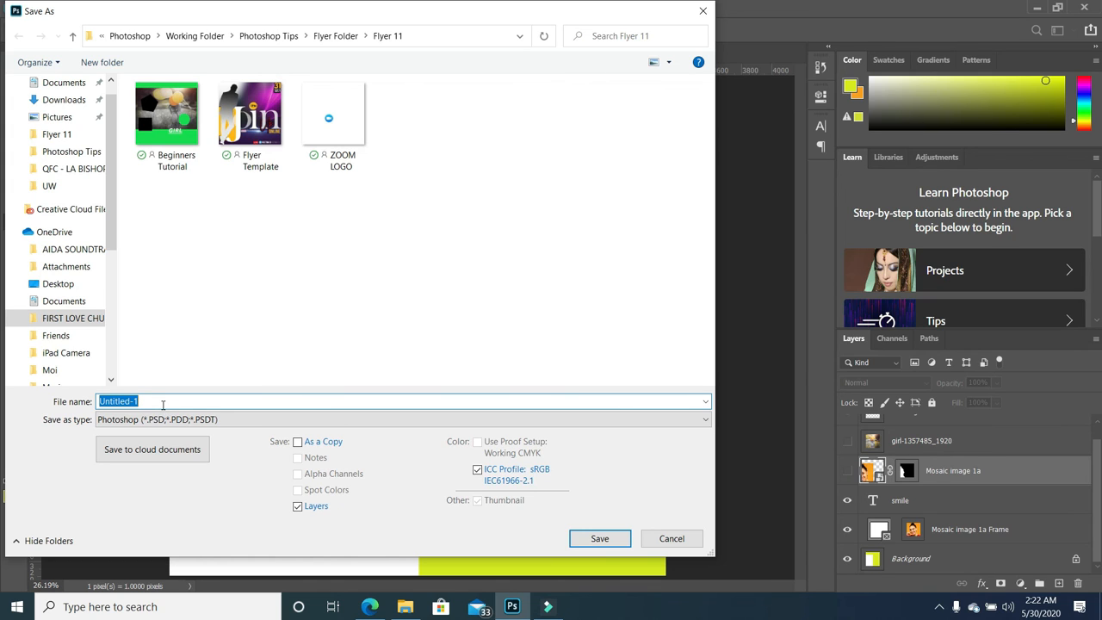
type("smile")
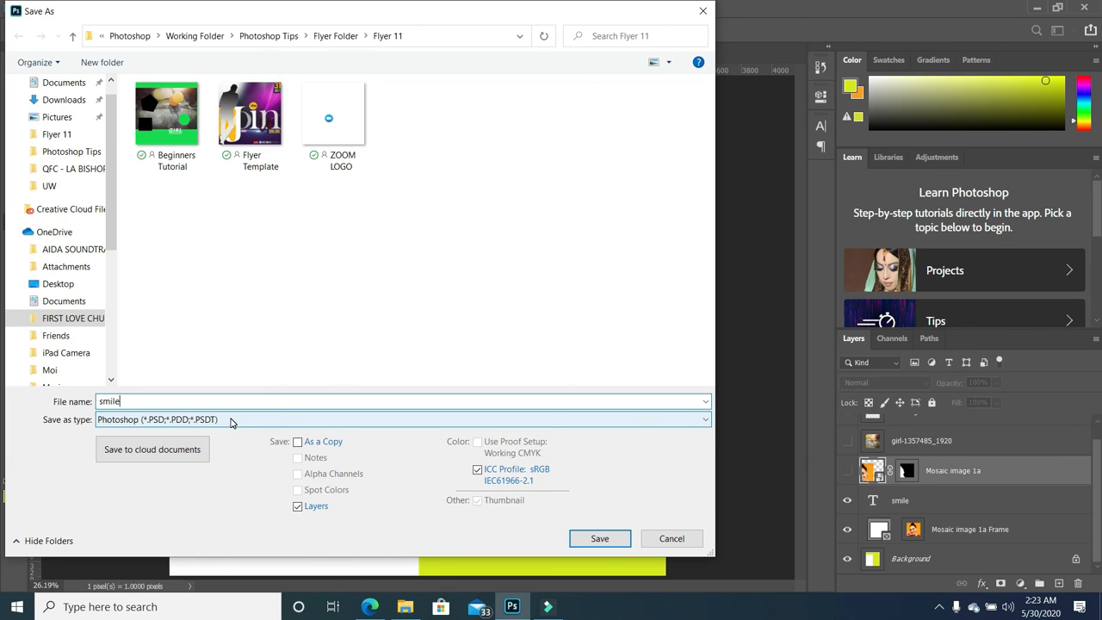
left_click(605, 538)
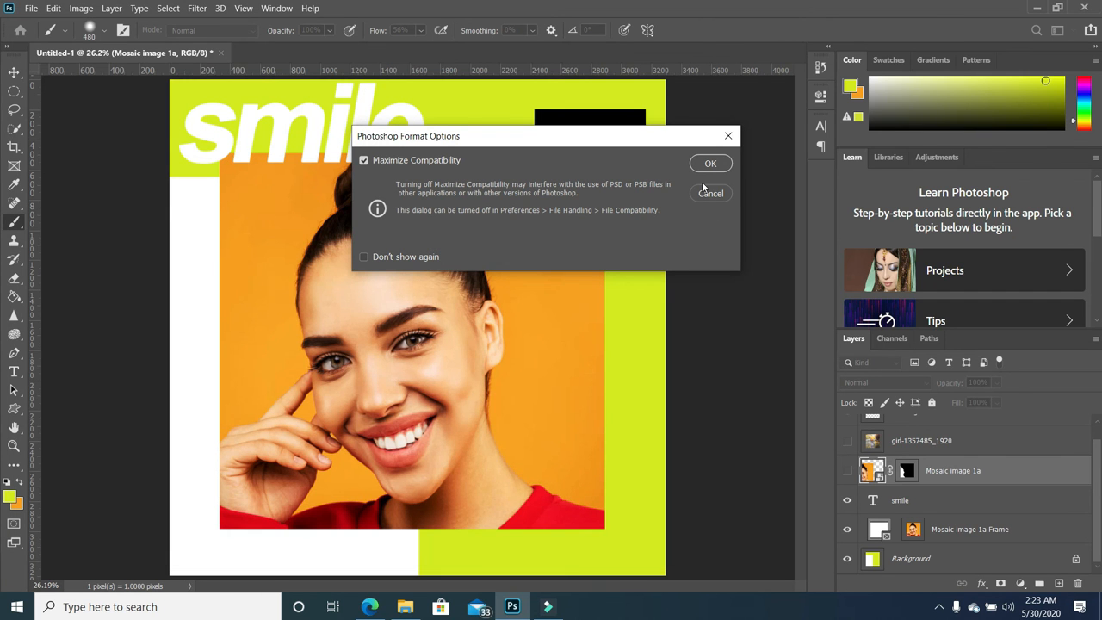
left_click(713, 164)
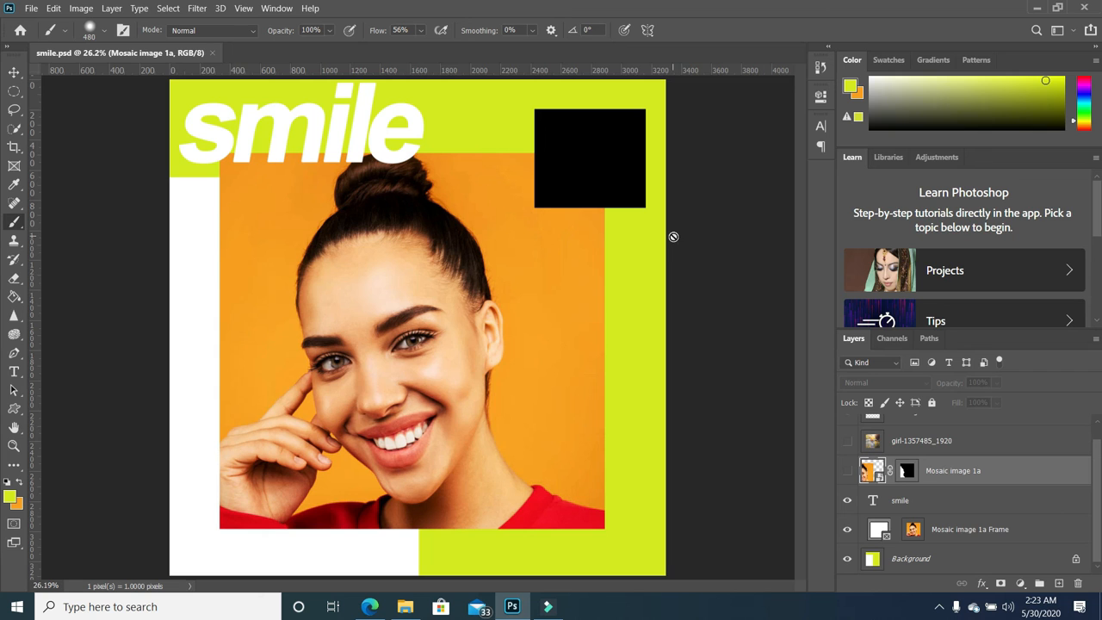
- Save a JPEG copy of the design named smile on the computer in the Flyer 11 folder, raising the image quality to maximum
left_click(30, 8)
left_click(58, 177)
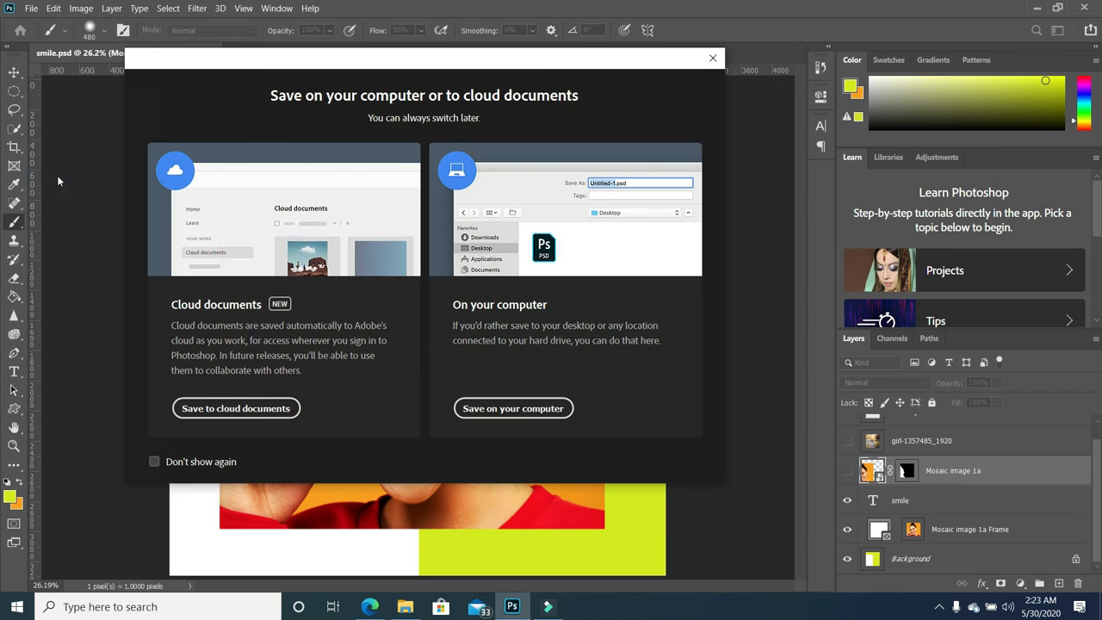
left_click(517, 409)
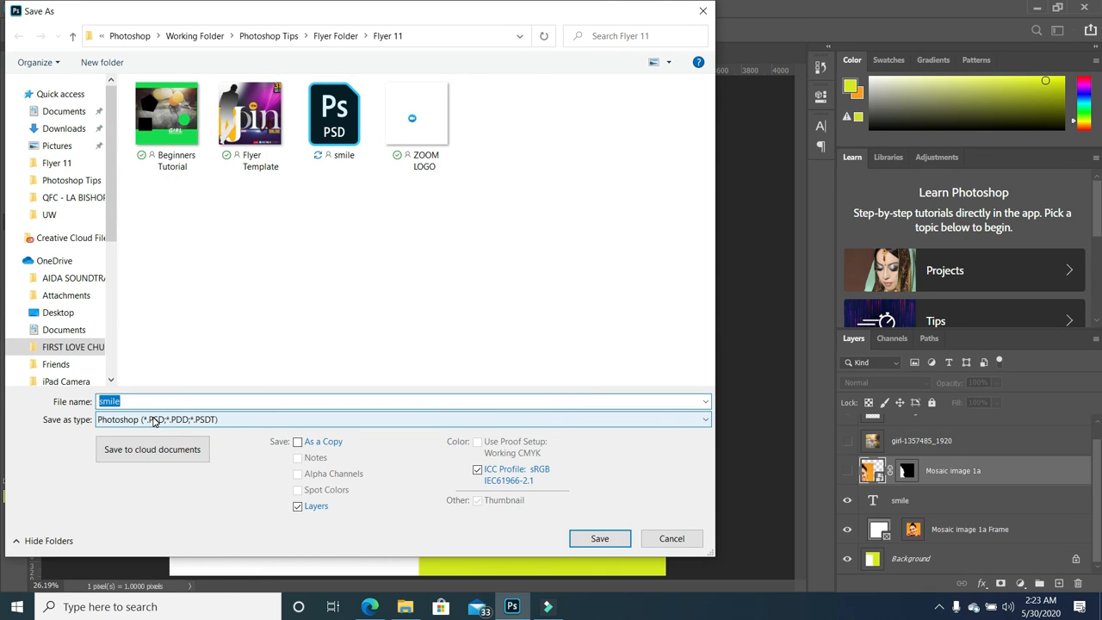
left_click(154, 420)
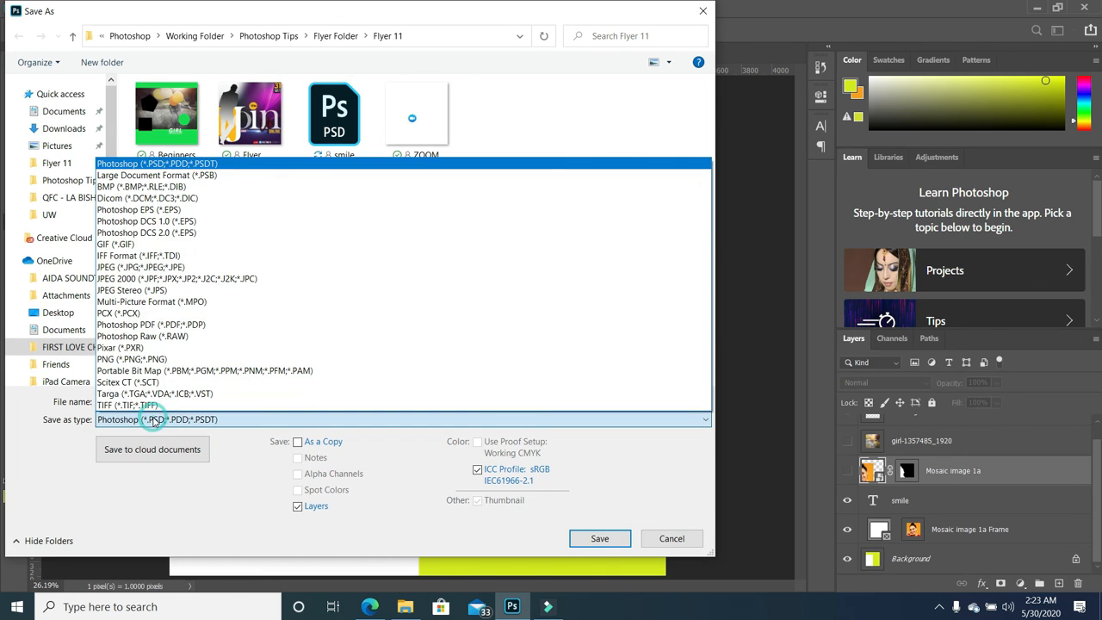
left_click(185, 269)
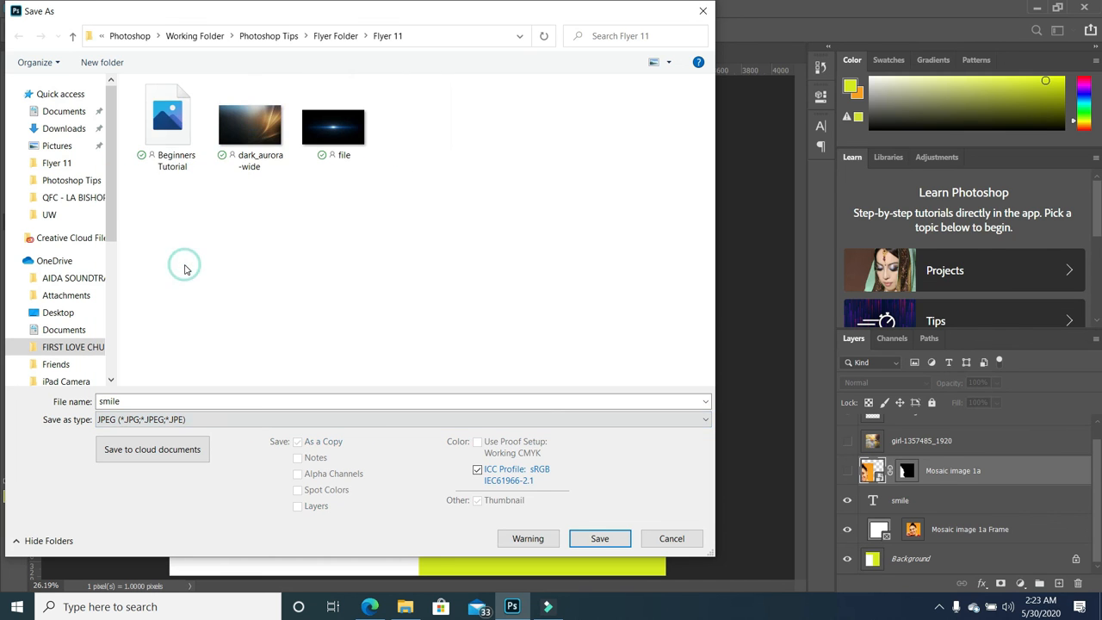
left_click(597, 537)
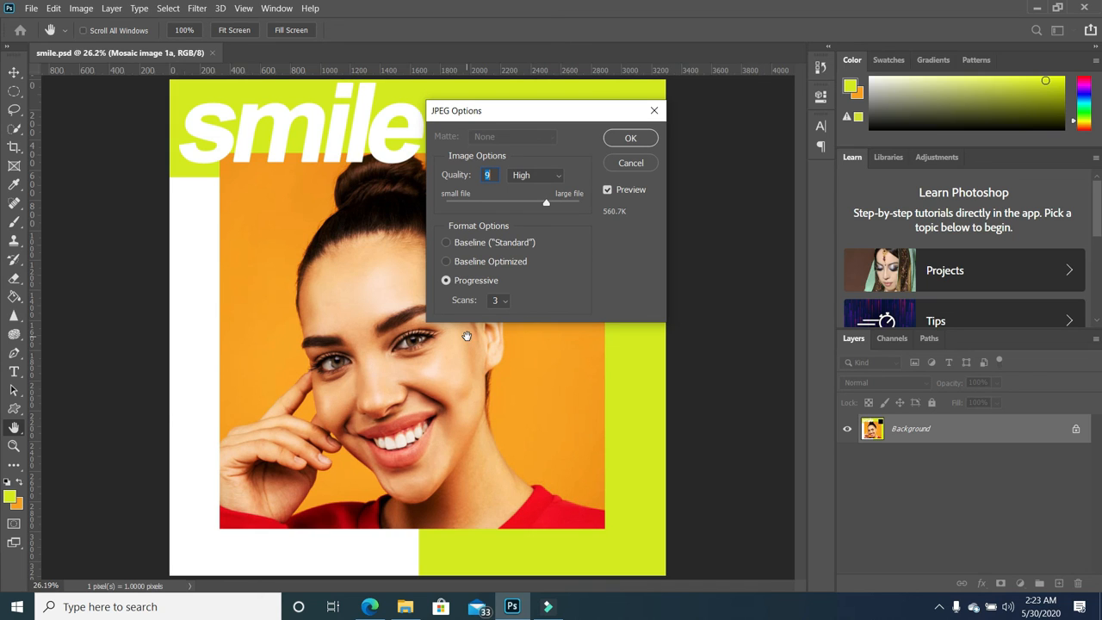
left_click_drag(545, 207, 578, 210)
left_click(631, 138)
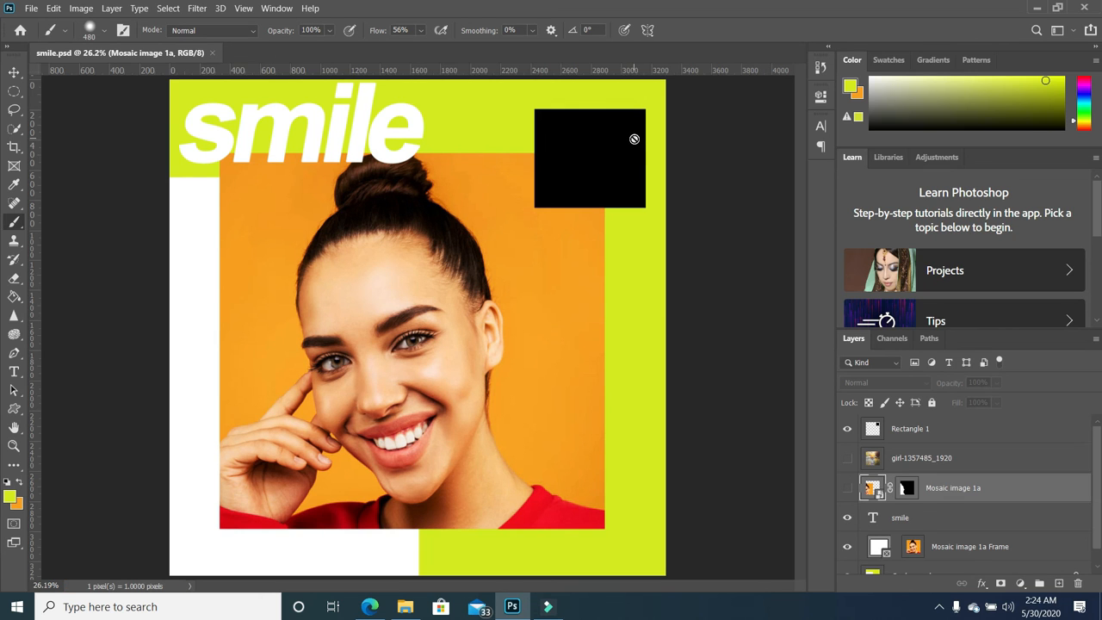
- Switch to File Explorer, view the smile JPEG from the Beginners Tutorials folder in Photos, close it, and return to Photoshop
mouse_move(410, 613)
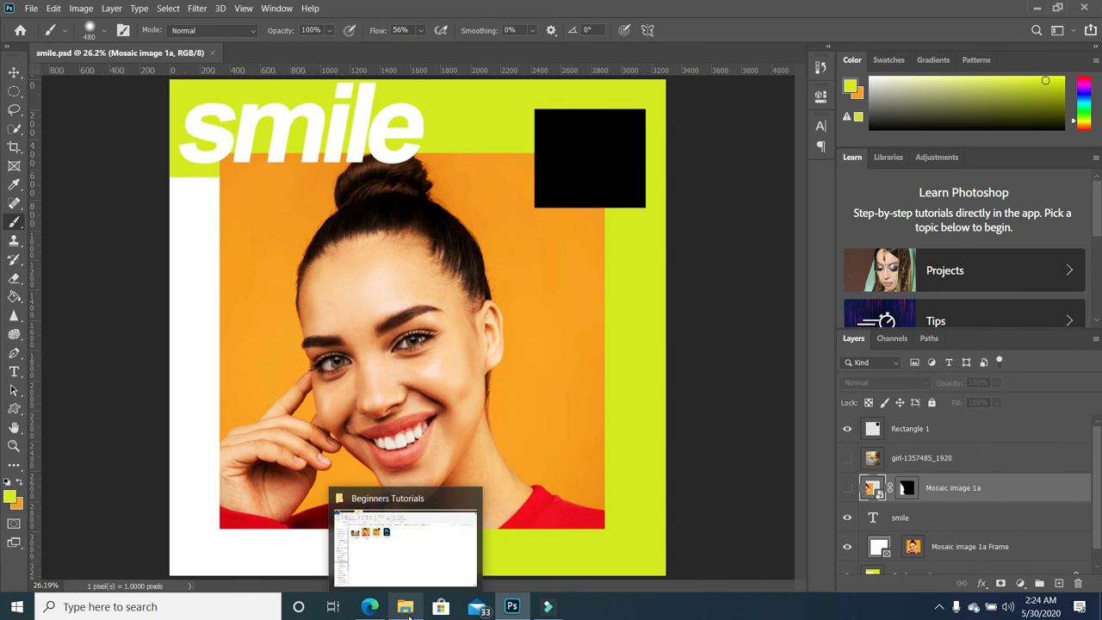
left_click(408, 609)
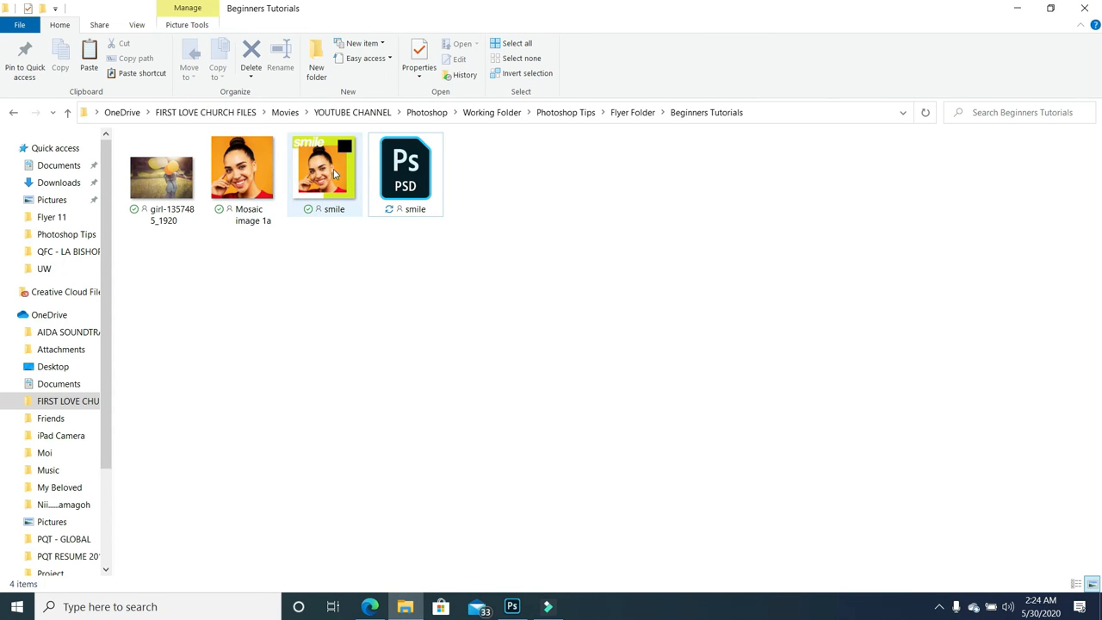
double_click(334, 196)
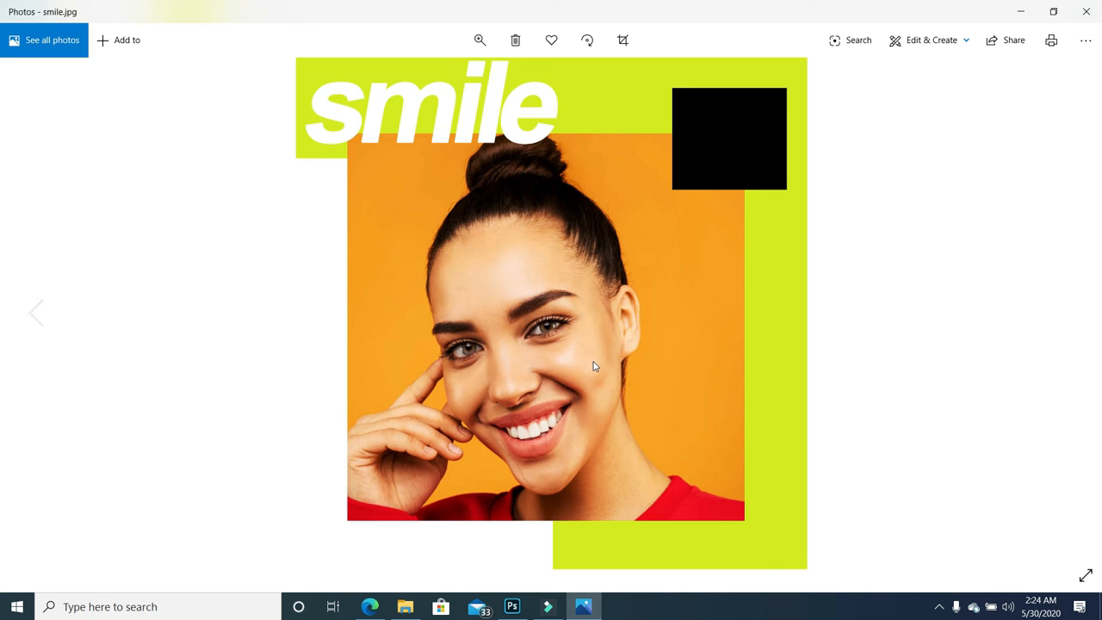
left_click(1084, 15)
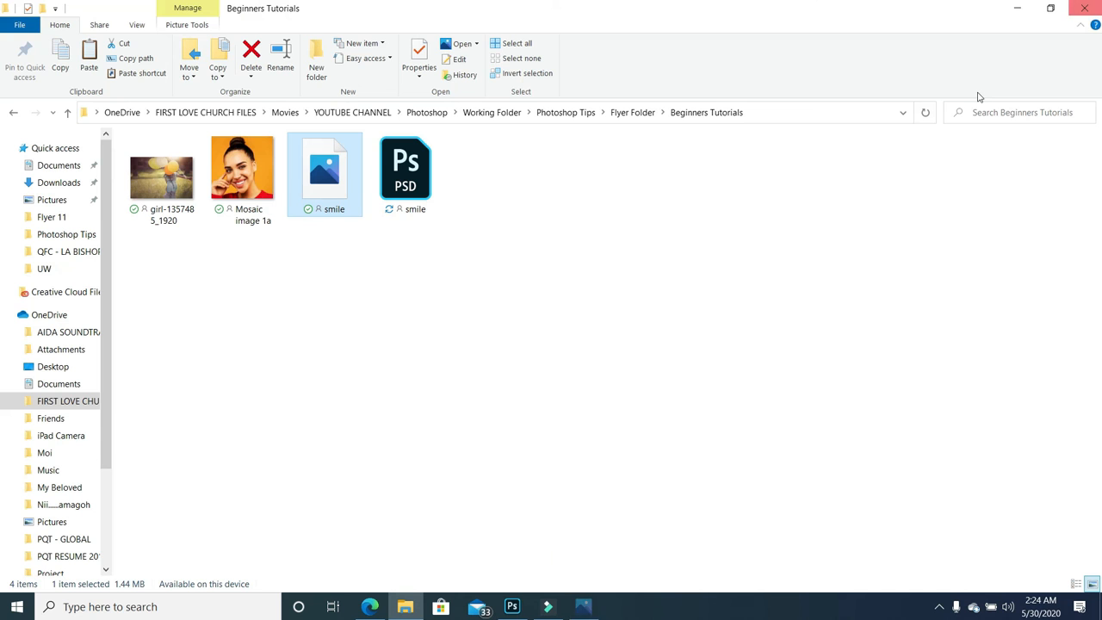
left_click(1016, 8)
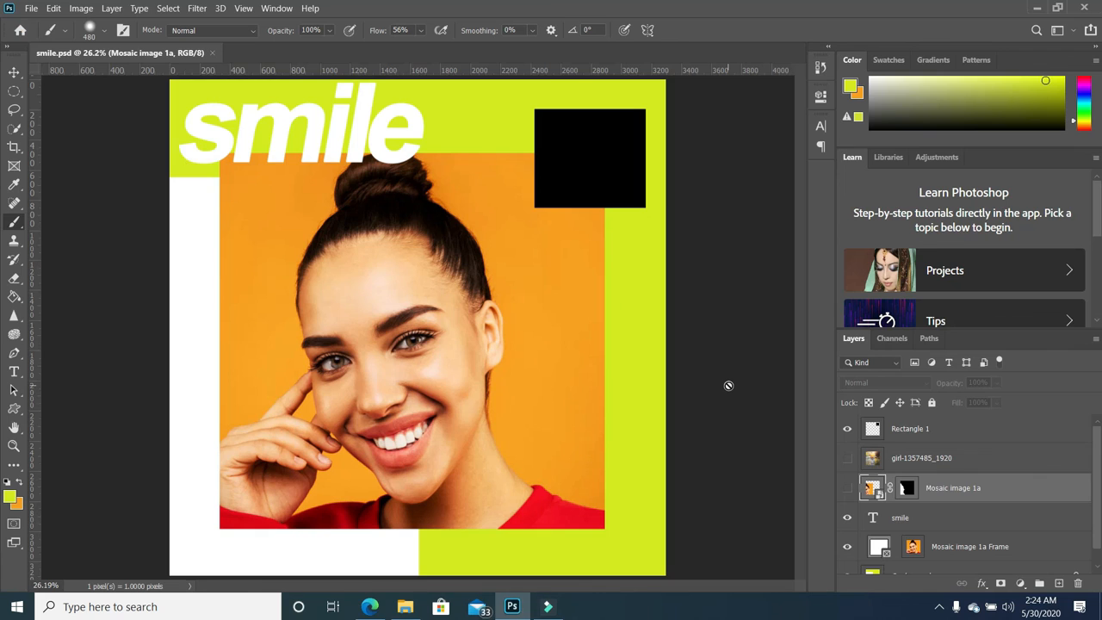